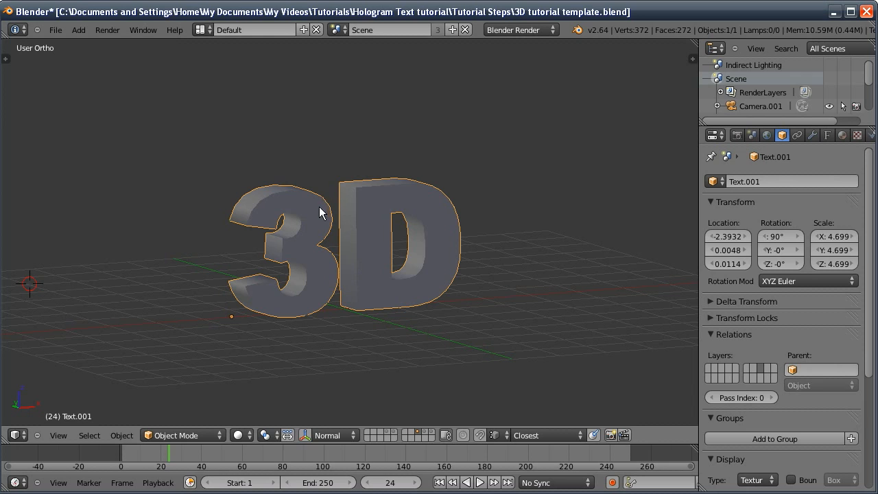
- Duplicate the extruded 3D text in place, move the copy to layer 3 and show that layer
key("Tab")
key("Tab")
key("shift+d")
key("Escape")
key("m")
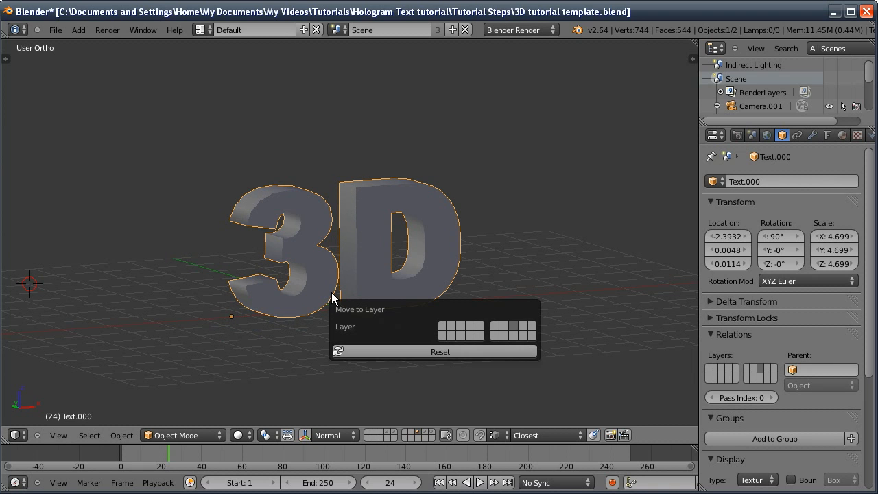
key("2")
key("2")
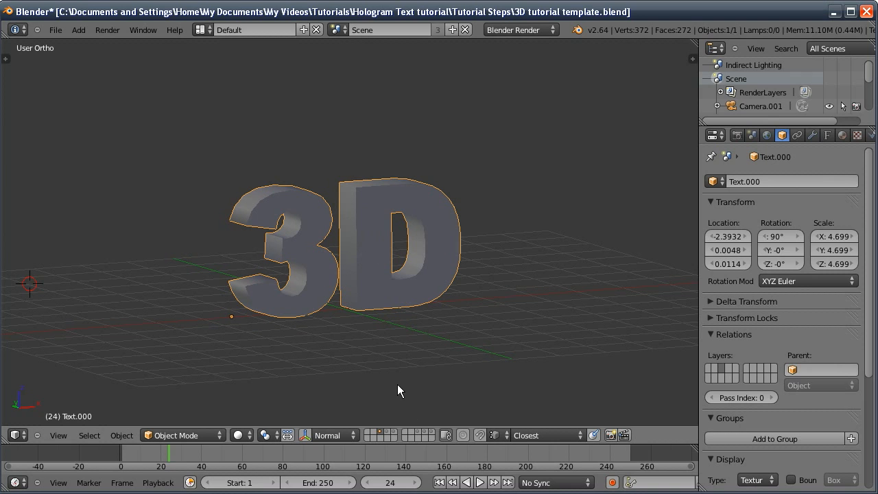
- Convert the duplicated text object on layer 3 into a mesh
middle_click_drag(333, 290, 267, 324)
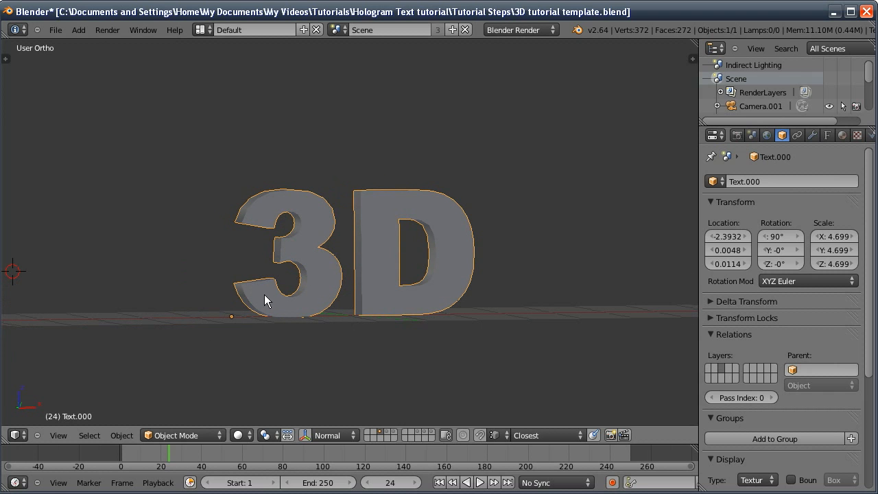
middle_click_drag(296, 199, 319, 288)
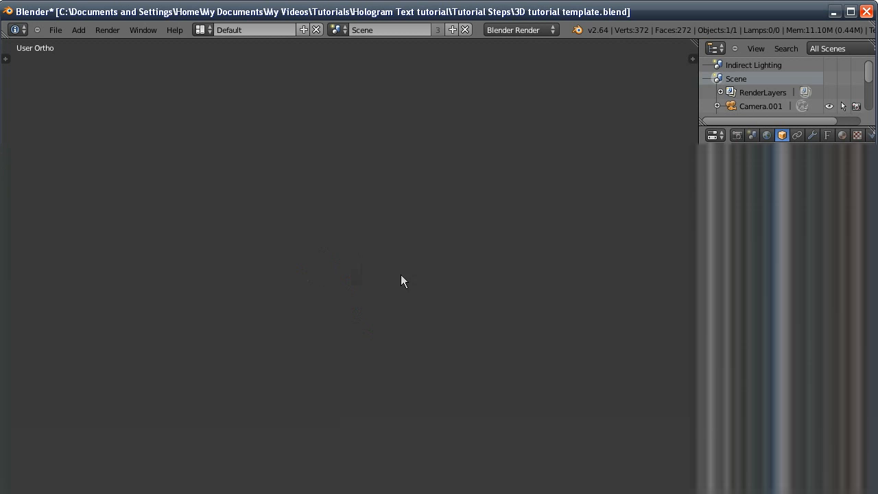
left_click(121, 435)
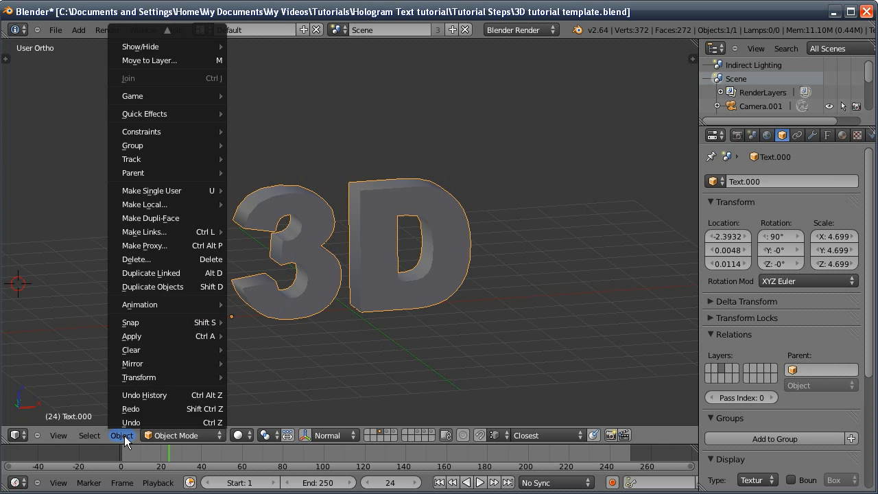
mouse_move(172, 47)
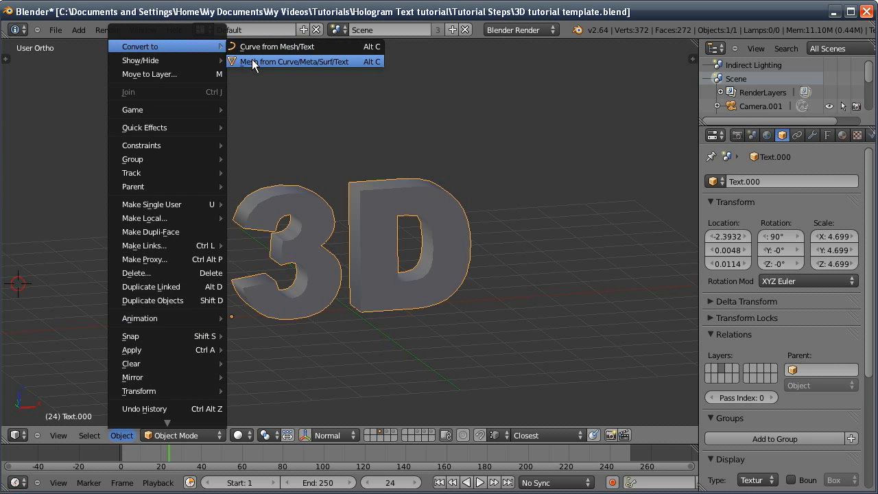
left_click(252, 59)
- Merge the overlapping vertices of the whole text mesh with Remove Doubles and return to Object Mode
key("Tab")
middle_click_drag(267, 221, 310, 234)
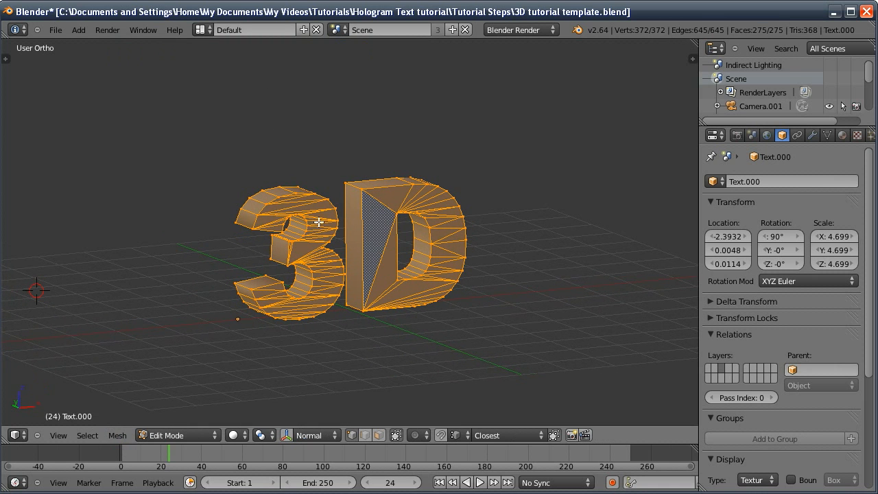
key("w")
left_click(309, 224)
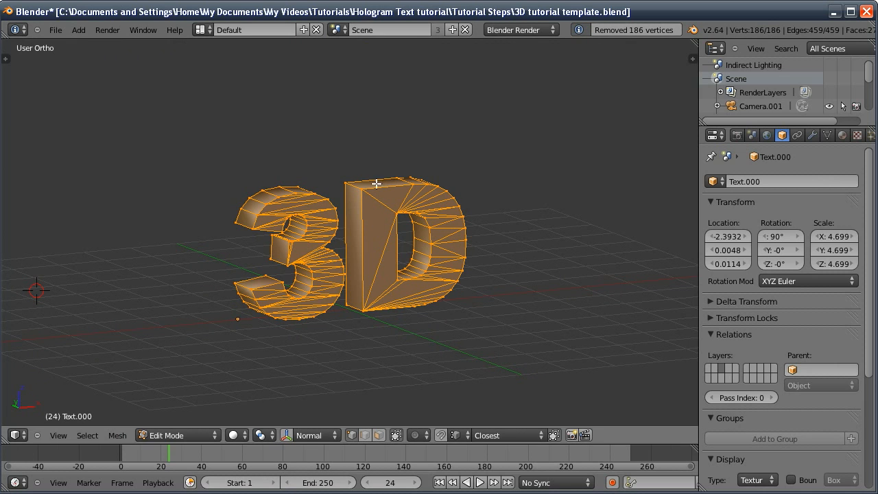
key("Tab")
- Add a Remesh modifier to the text mesh with Remove Disconnected Pieces turned off
left_click(813, 134)
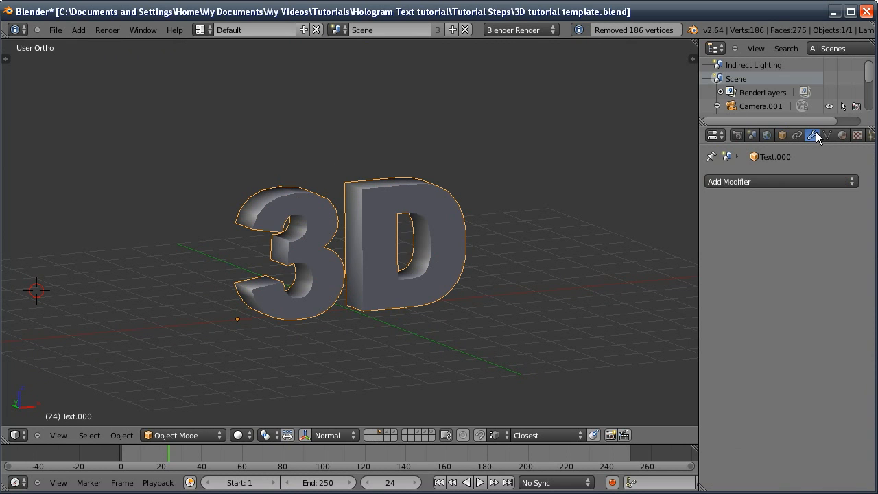
left_click(733, 182)
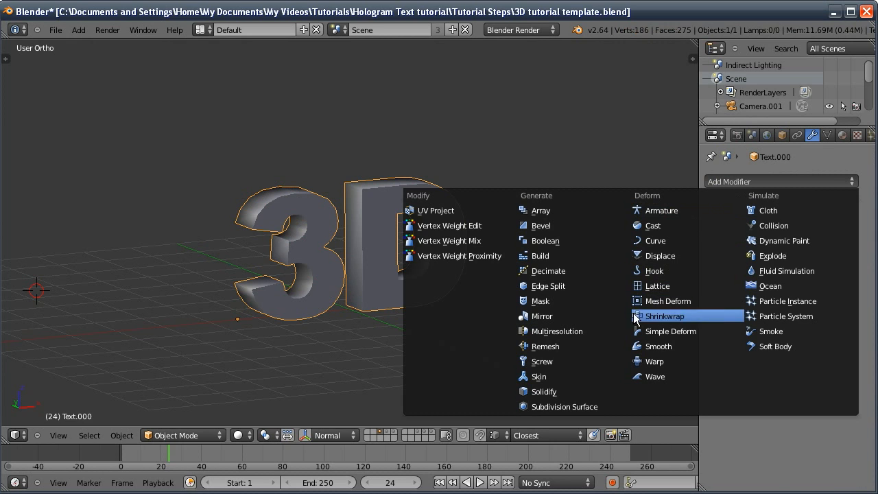
left_click(597, 346)
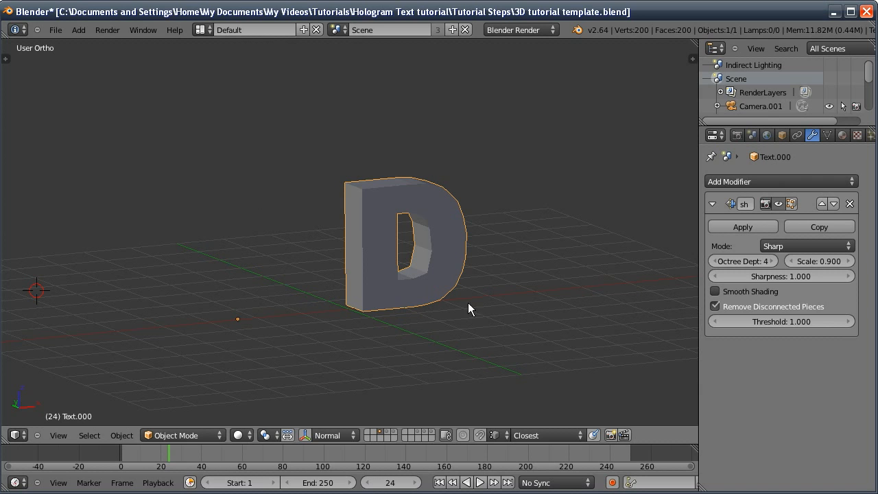
left_click(716, 306)
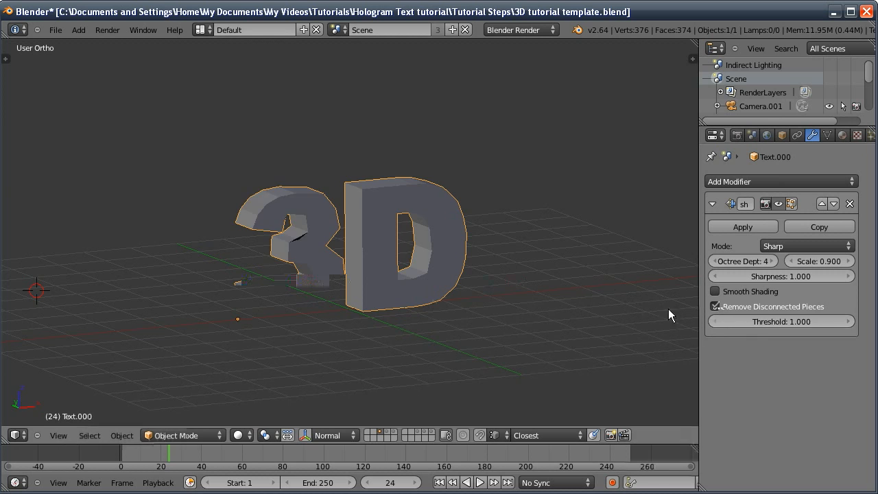
- Set the Remesh octree depth to 5 and apply the modifier to the mesh
middle_click_drag(668, 309, 465, 237)
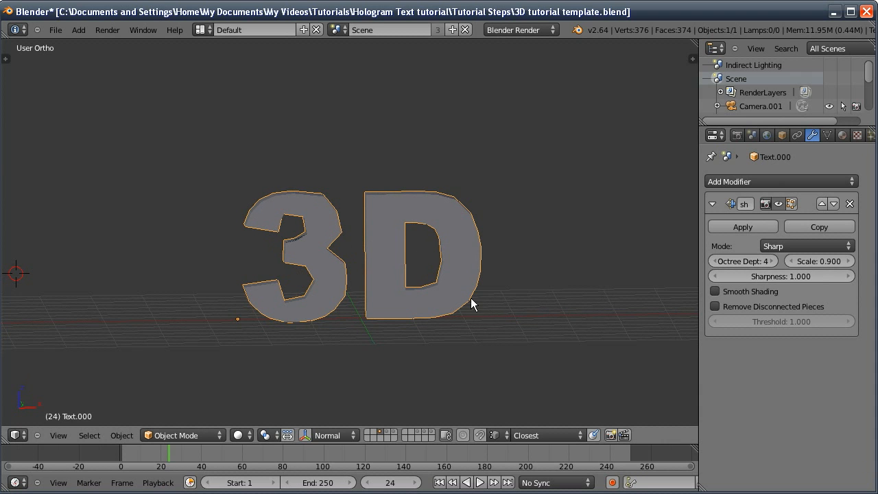
left_click(771, 261)
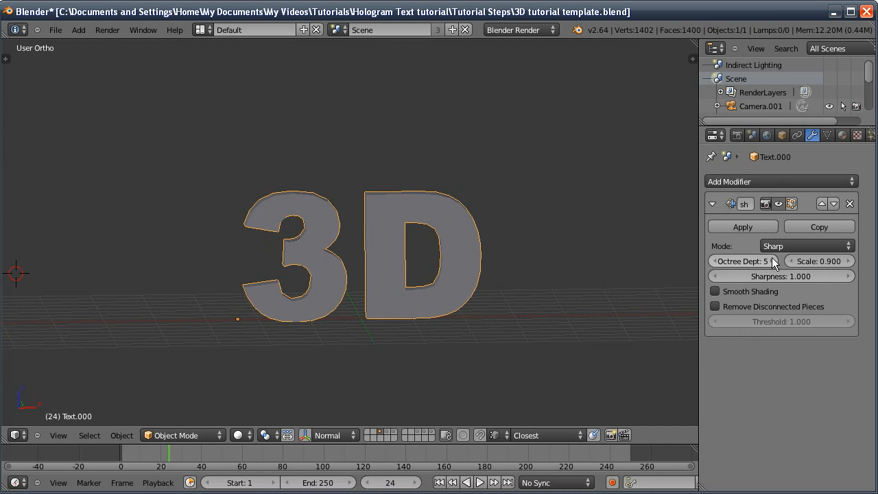
middle_click_drag(368, 266, 377, 281)
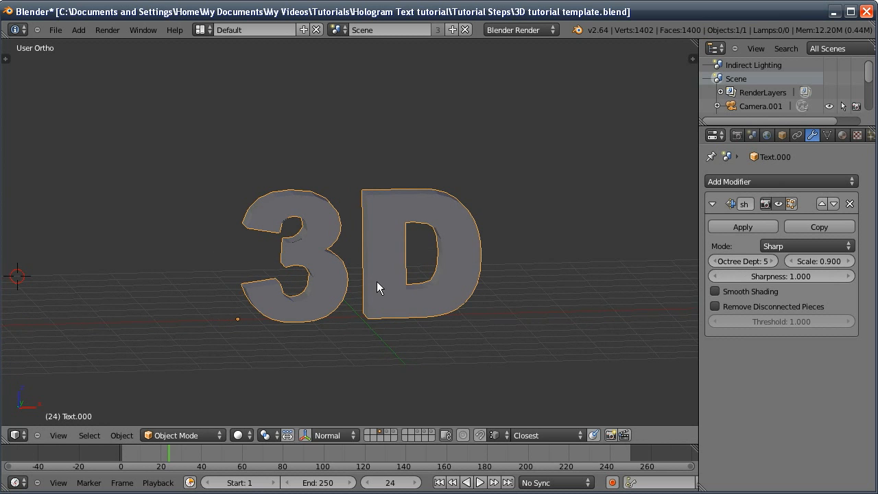
left_click(742, 227)
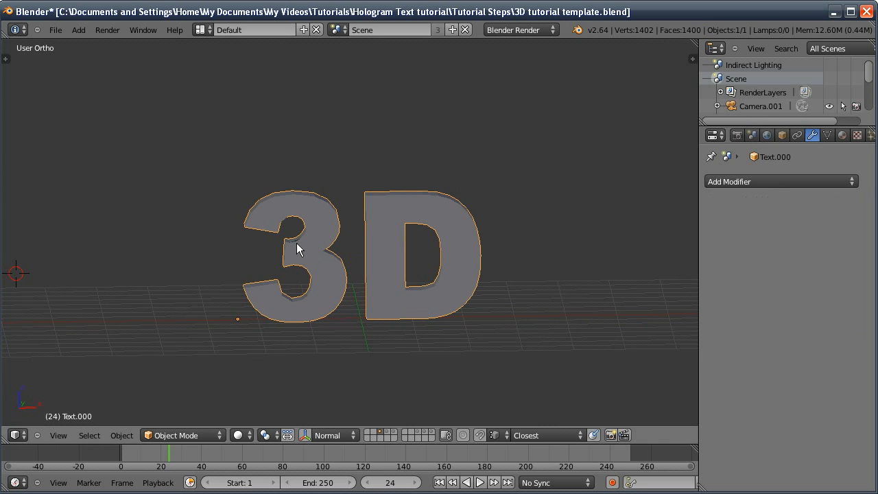
- Knife-cut an edge on the front of the 3, from the middle arm's upper rim vertex to the nearest grid vertex
key("Tab")
middle_click_drag(296, 247, 229, 202)
scroll(287, 302, "up", 5)
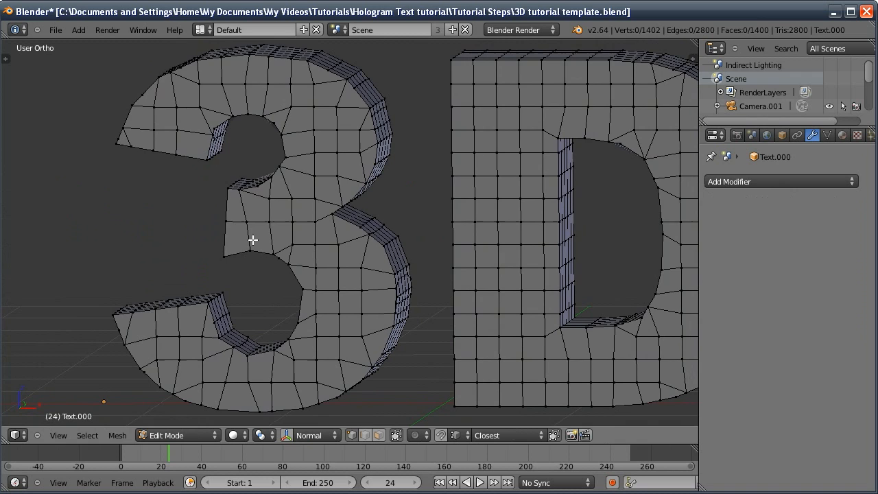
key("Tab")
middle_click_drag(240, 232, 244, 230)
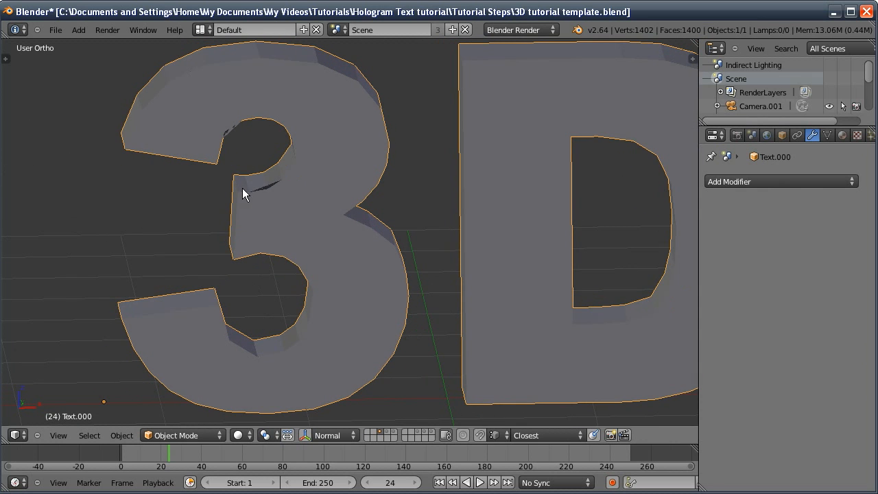
middle_click_drag(263, 187, 253, 208)
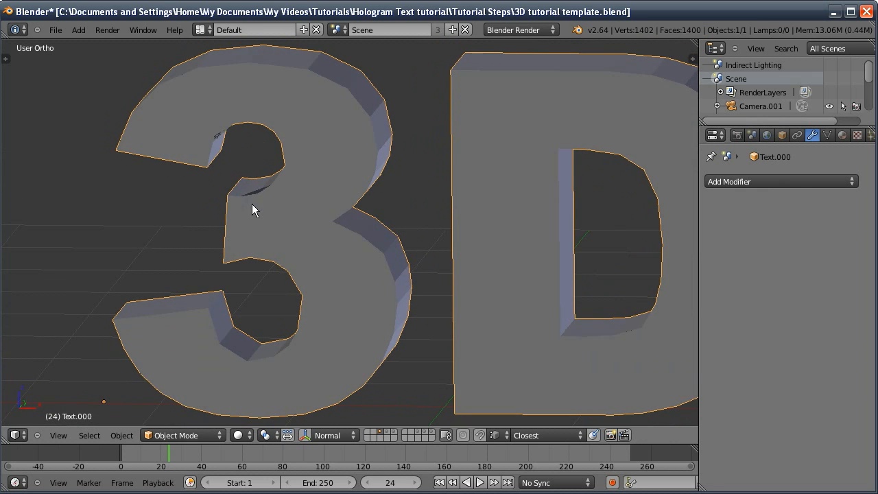
key("Tab")
scroll(238, 213, "up", 5)
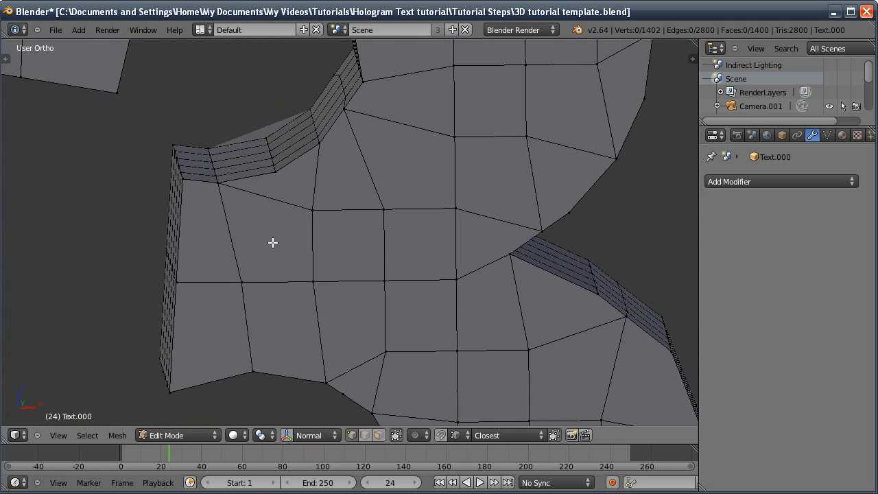
key("k")
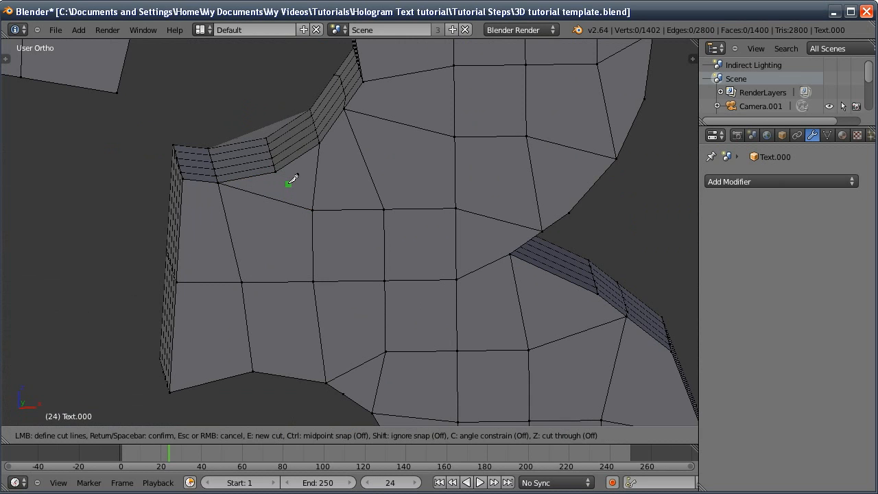
left_click(274, 170)
left_click(311, 210)
key("Return")
- Knife-cut two edges on the front of the 3, joining both sides of the upper inner curve to adjacent grid vertices
middle_click_drag(275, 215, 372, 153)
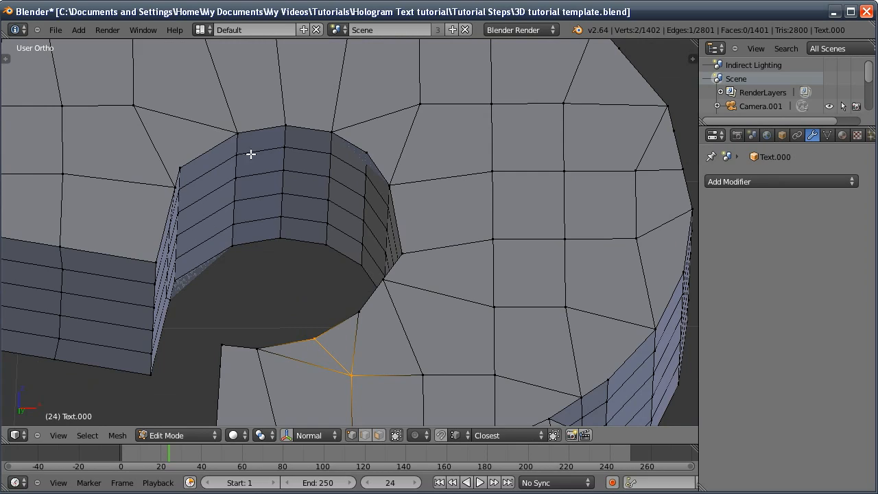
key("k")
left_click(367, 151)
left_click(420, 105)
key("Return")
key("k")
left_click(180, 167)
left_click(136, 105)
key("Return")
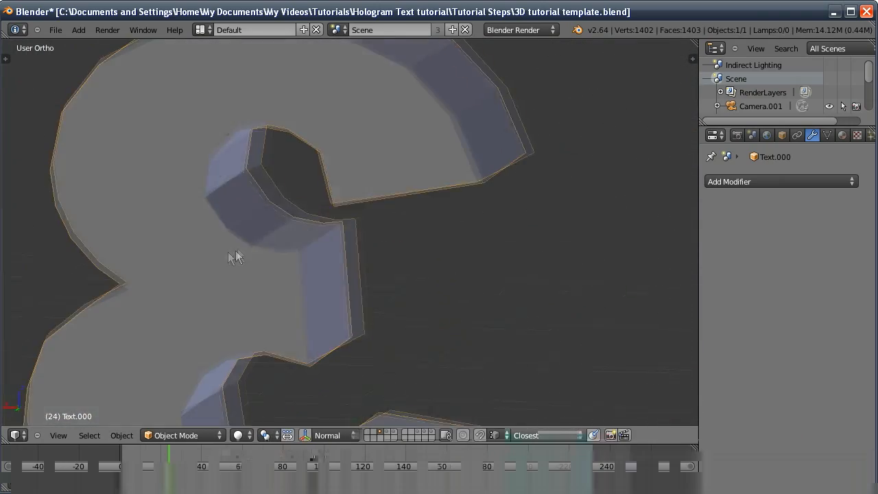
- Knife-cut the missing edges around the upper inner curve on the back of the 3
key("Tab")
key("k")
left_click(221, 145)
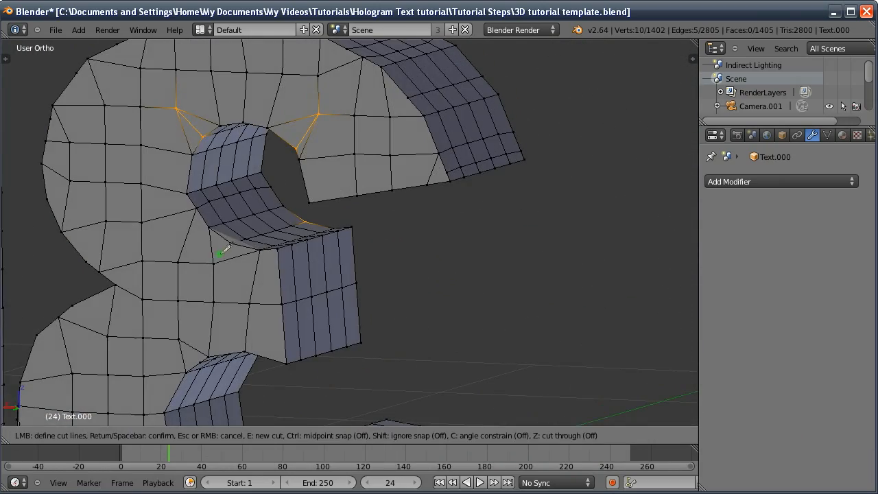
key("Return")
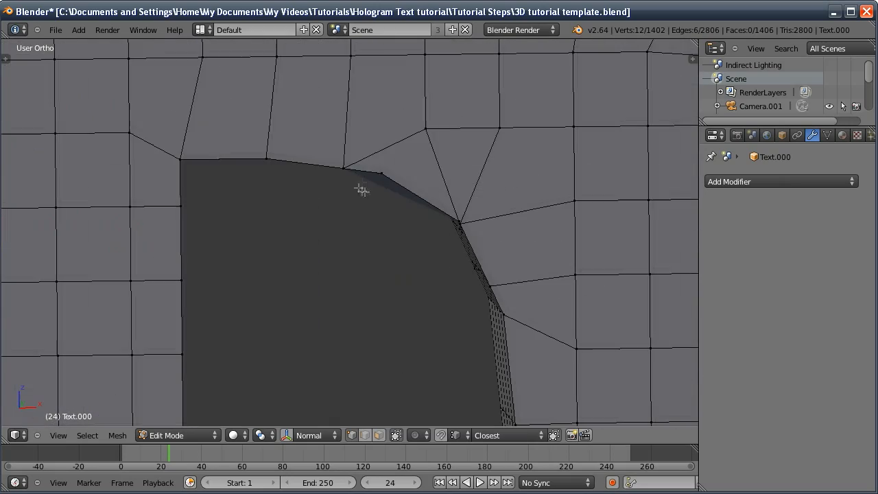
- Knife-cut the missing edge at the D's upper inner curve on both the front and back, and deselect everything
key("k")
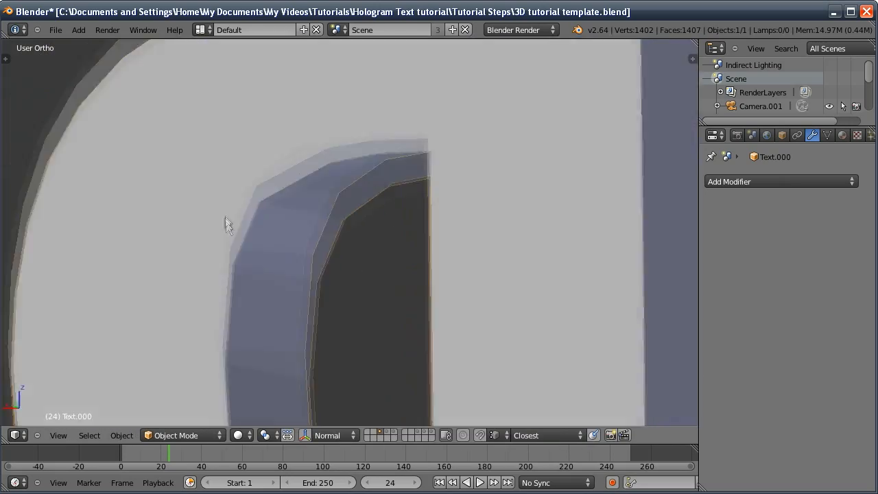
key("k")
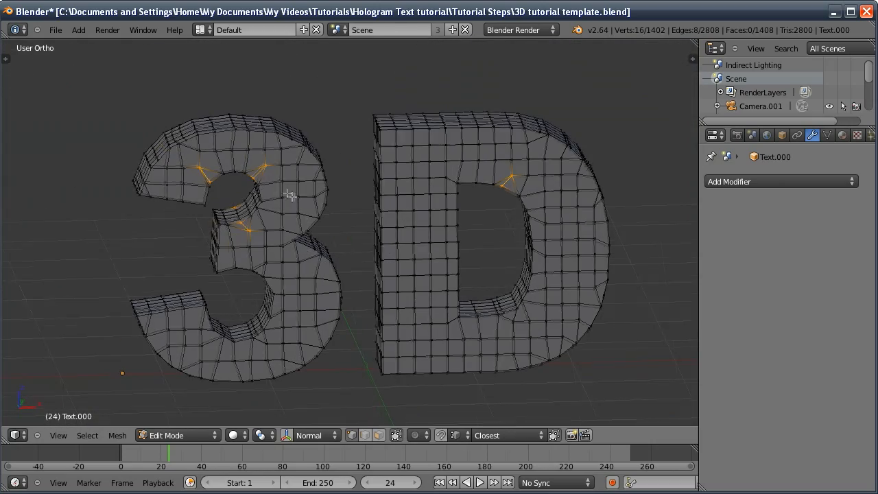
key("a")
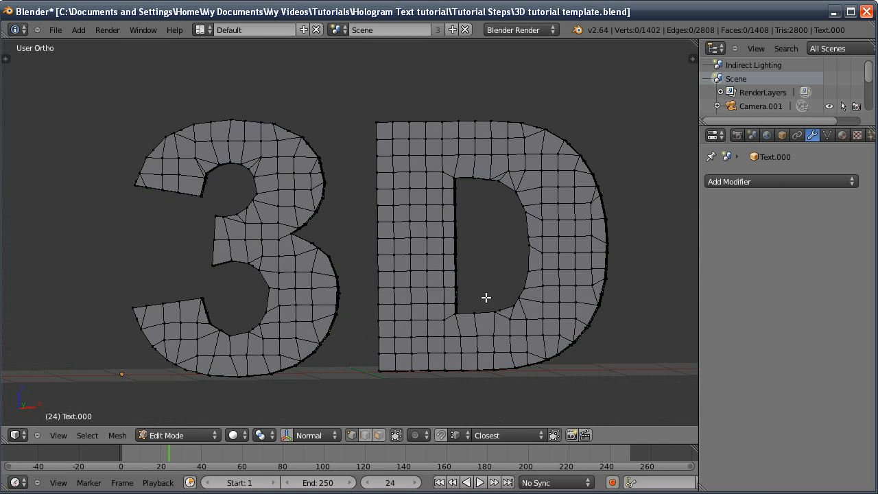
- Leave Edit Mode and add a new particle system to the text mesh
middle_click_drag(333, 233, 345, 249)
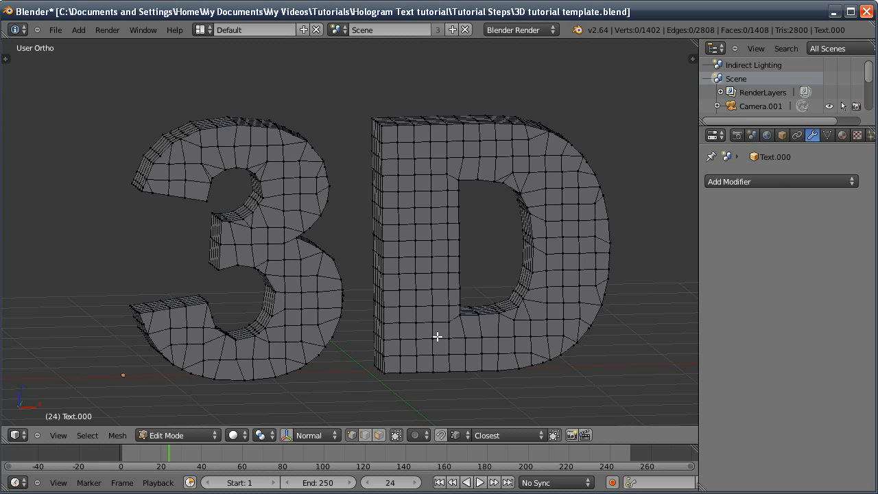
middle_click_drag(437, 337, 415, 333)
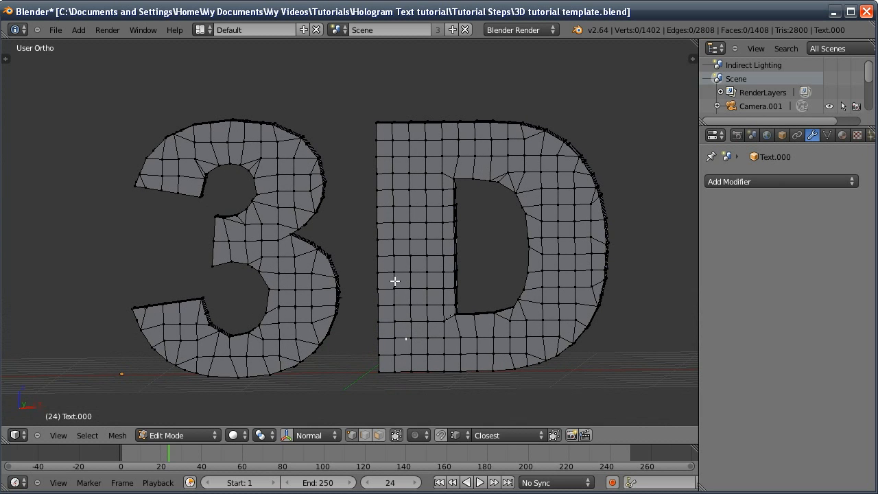
middle_click_drag(166, 330, 341, 358)
middle_click_drag(345, 263, 313, 294)
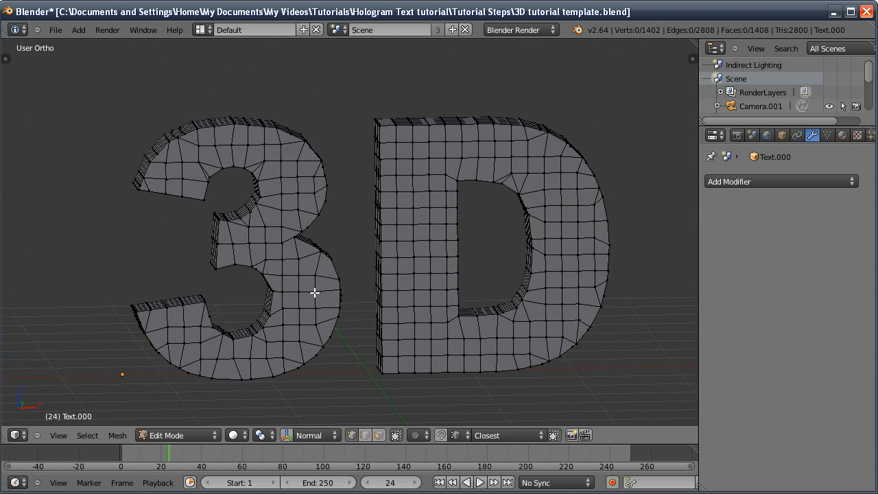
key("Tab")
left_click(870, 135)
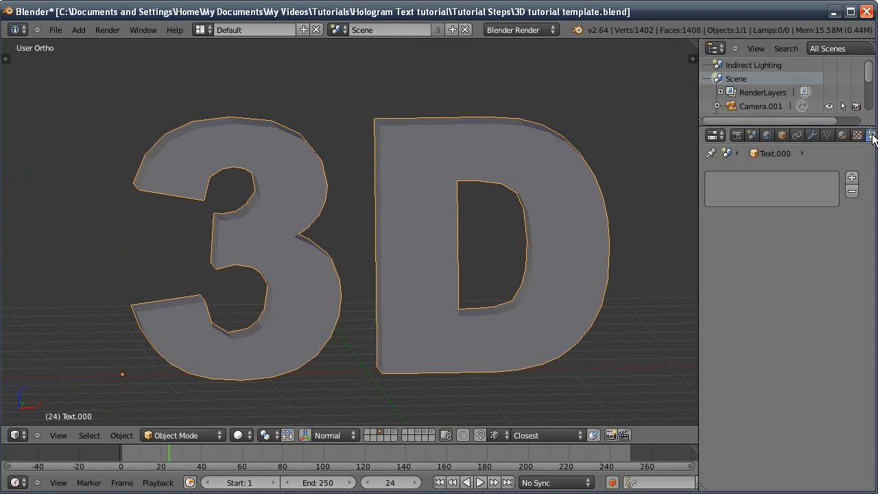
left_click(851, 182)
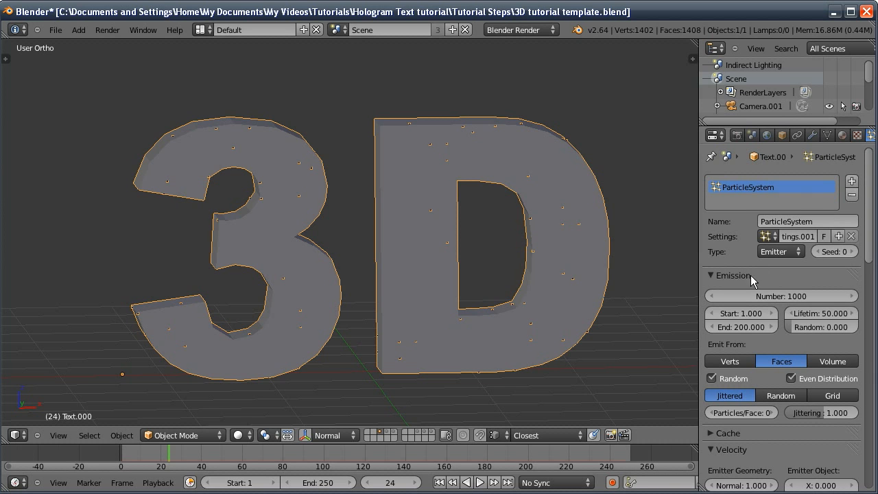
- Check the mesh's face count in Edit Mode and set the particle emission number to 1408
key("Tab")
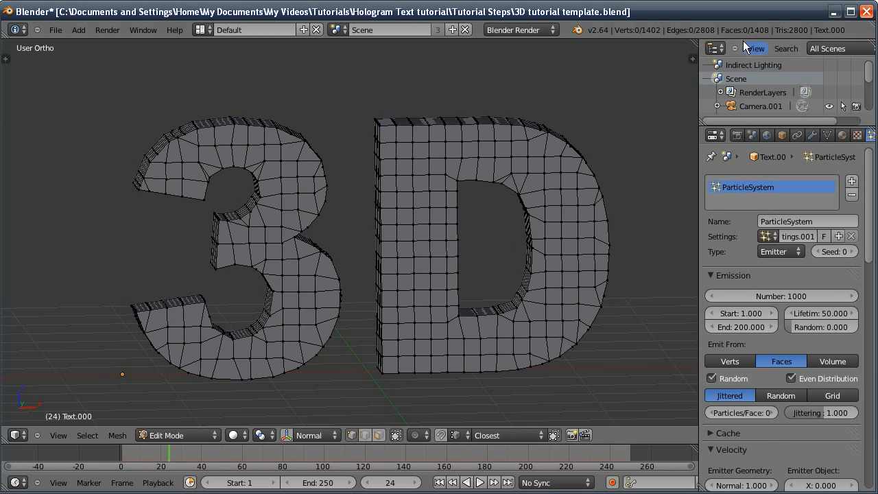
key("Tab")
left_click(782, 297)
type("1408")
key("Return")
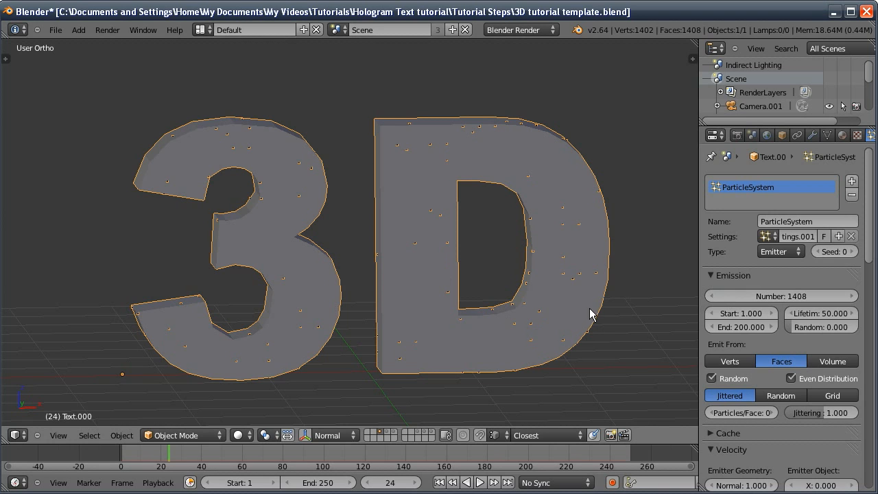
- Set the particle emission to start at frame 4 and end at frame 34, with a lifetime of 250
left_click(735, 313)
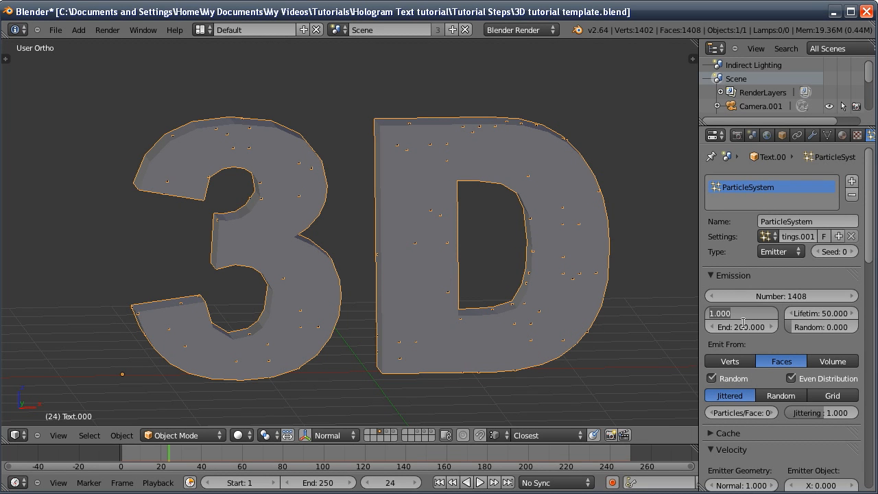
type("4")
left_click(744, 326)
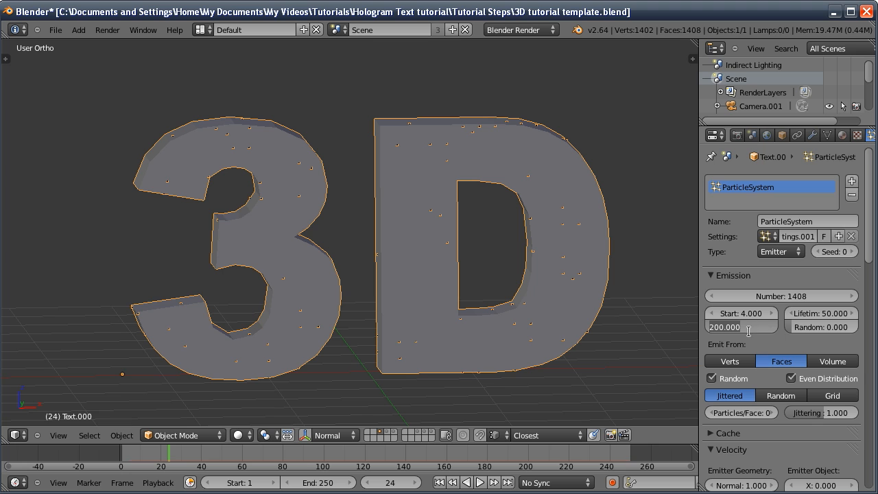
type("34")
key("Return")
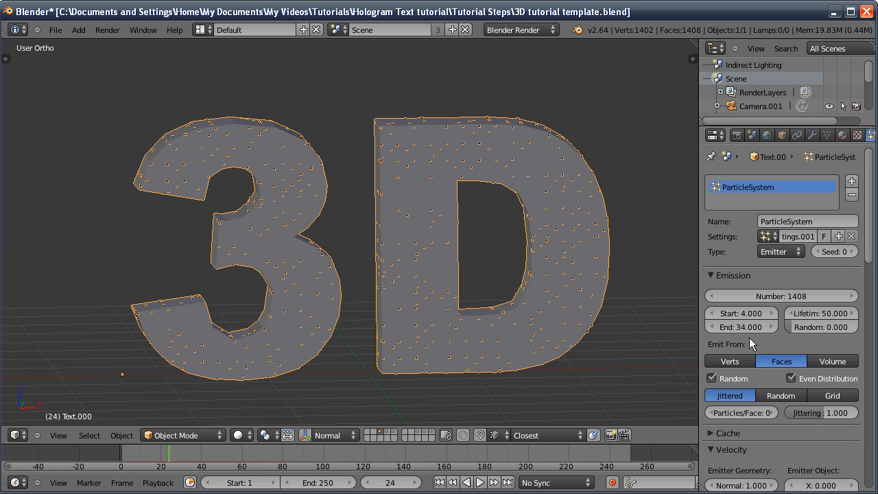
left_click(810, 314)
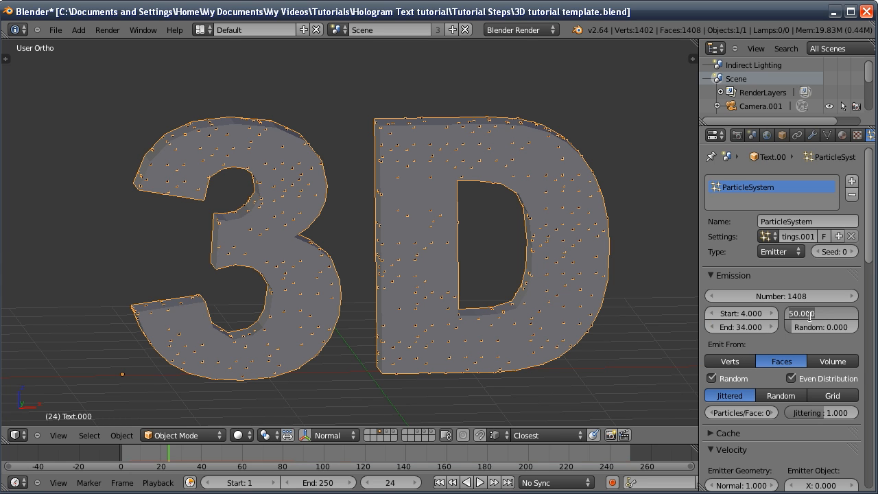
type("250")
key("Return")
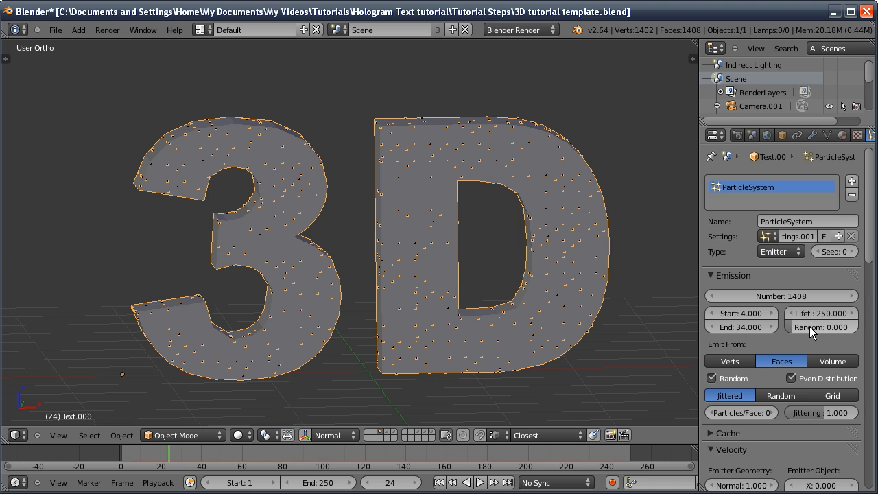
- Set the particles' normal emitter velocity to 0 and turn their physics type to No
scroll(782, 322, "down", 5)
left_click(753, 363)
type("0")
key("Return")
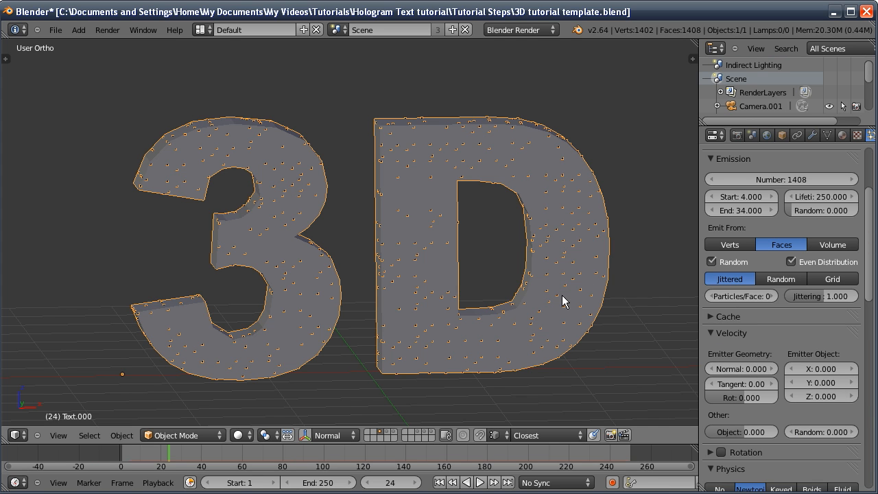
middle_click_drag(577, 340, 590, 325)
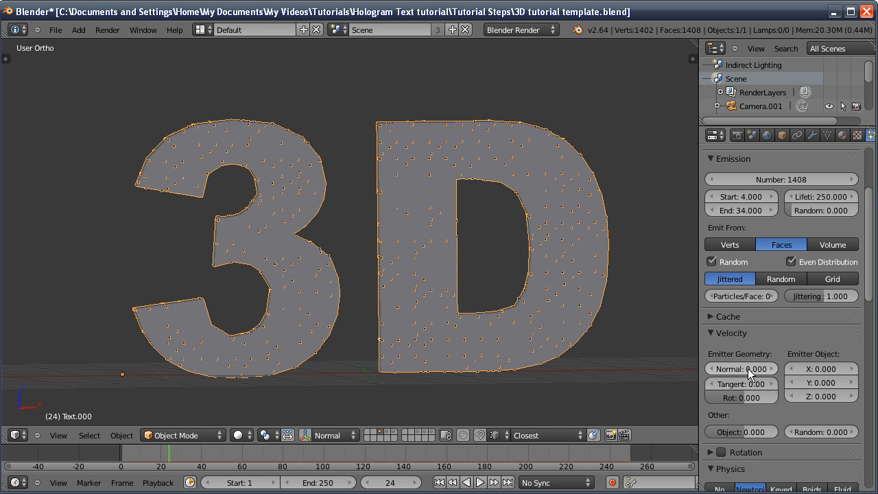
scroll(749, 384, "down", 5)
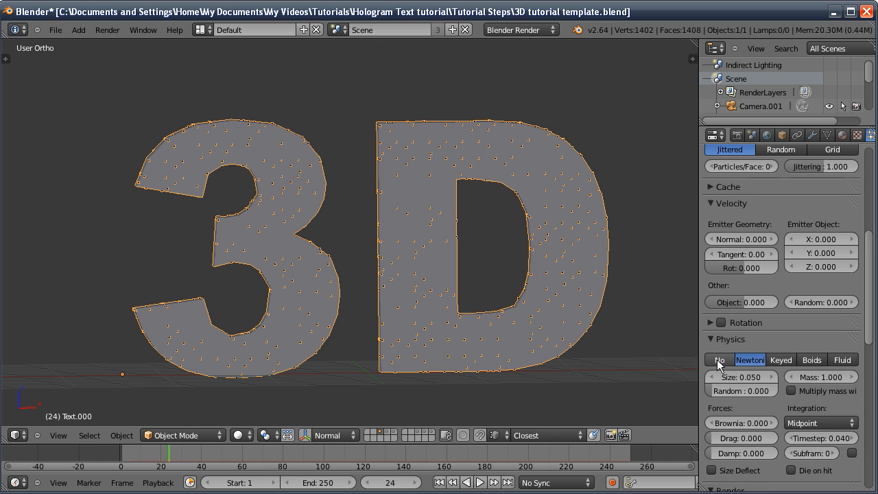
left_click(717, 359)
- Set the Gravity and Force field weights of the particle system to 0
scroll(740, 381, "down", 4)
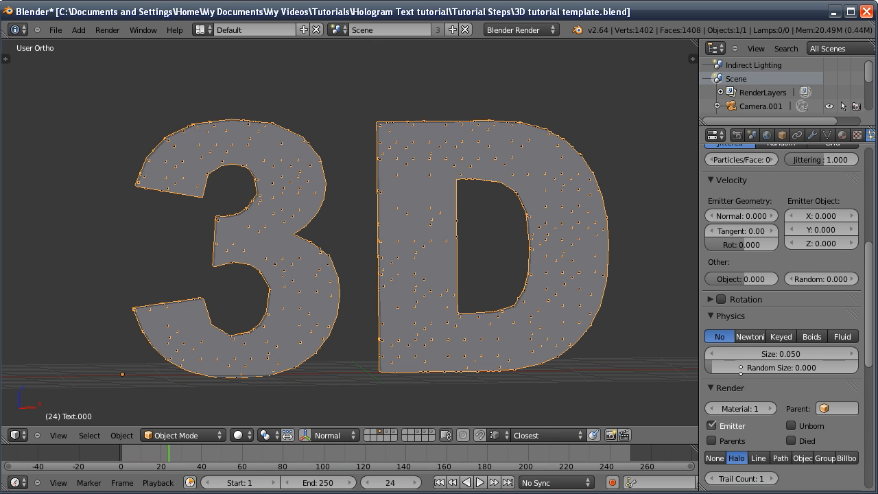
scroll(747, 274, "down", 10)
left_click_drag(752, 328, 630, 313)
left_click_drag(761, 354, 637, 334)
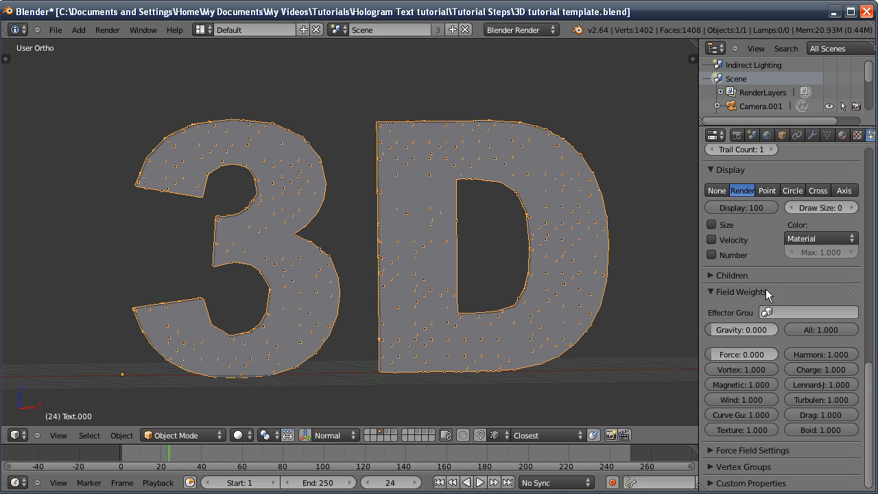
- Set both the display and the render type of the particles to None
scroll(768, 252, "up", 20)
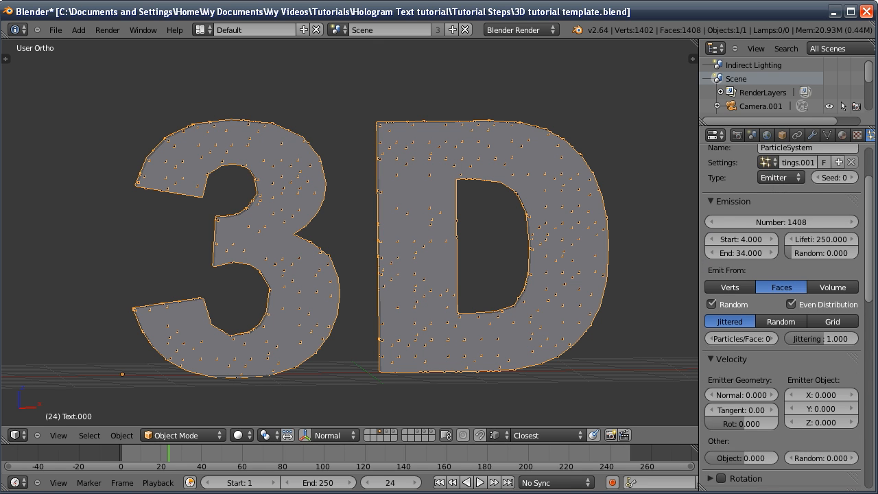
scroll(749, 265, "down", 15)
left_click(724, 369)
left_click(715, 307)
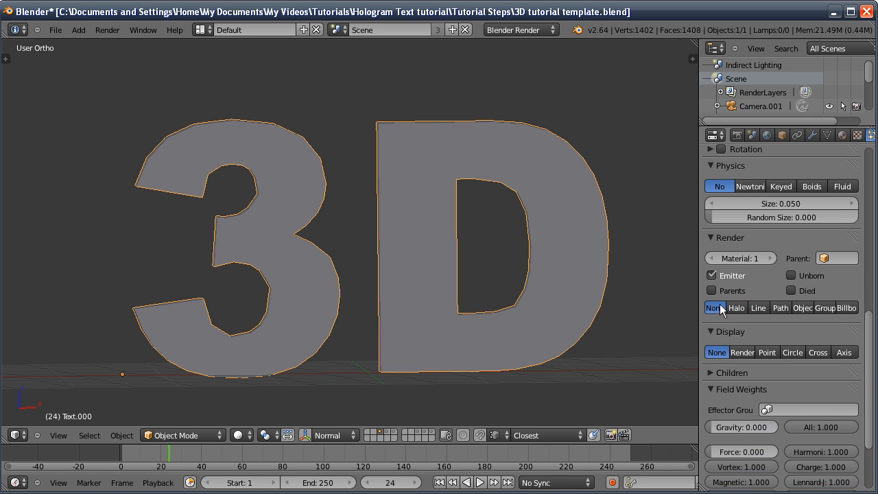
- Add an Explode modifier to the text mesh and disable its Unborn option
scroll(720, 304, "up", 15)
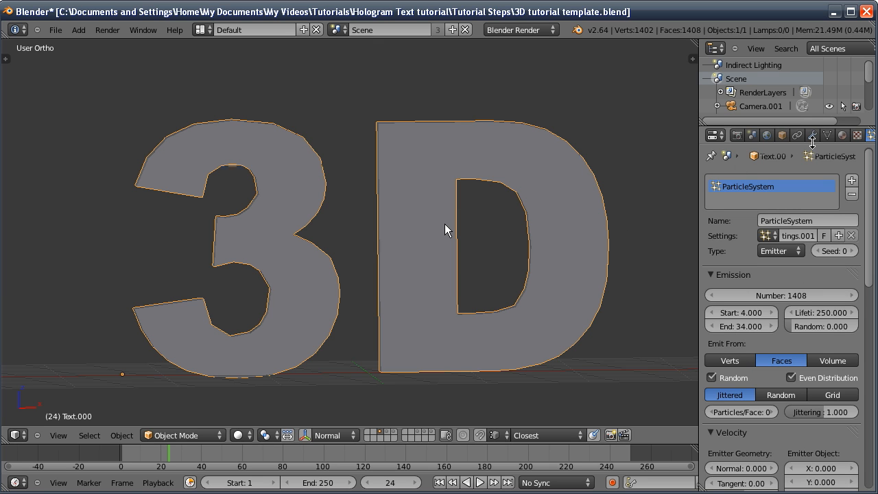
left_click(811, 137)
left_click(727, 181)
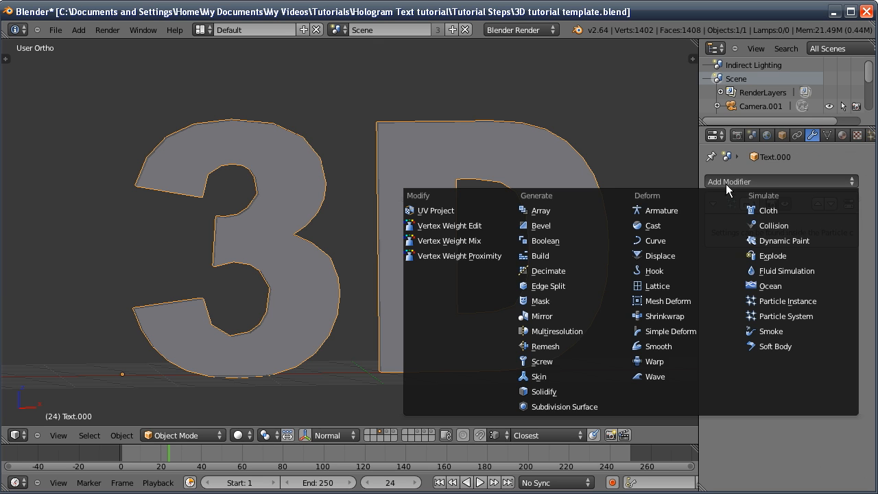
left_click(771, 255)
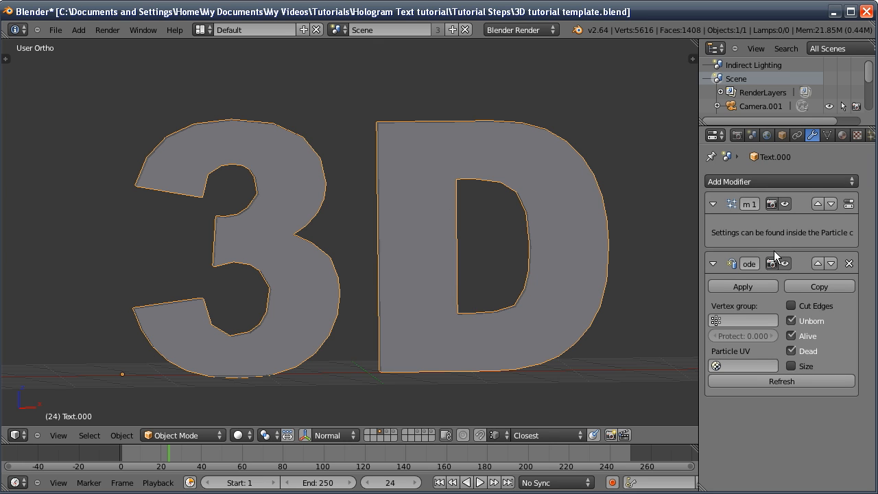
left_click(790, 320)
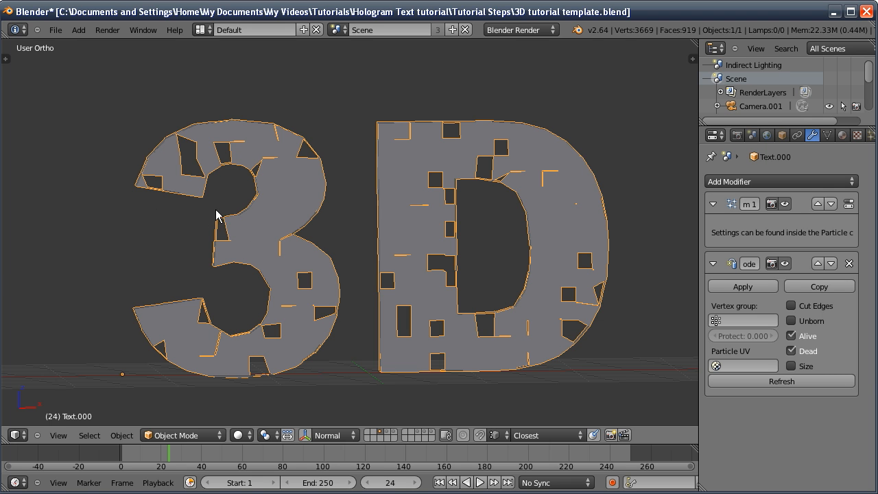
- Switch to the front view and play the explode animation from frame 1 to check how the text builds up
key("KP_1")
left_click(439, 482)
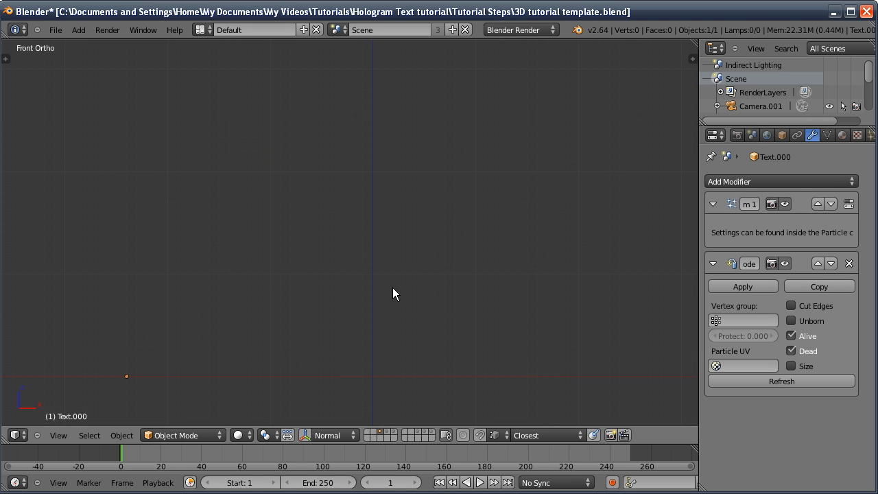
key("alt+a")
left_click(478, 482)
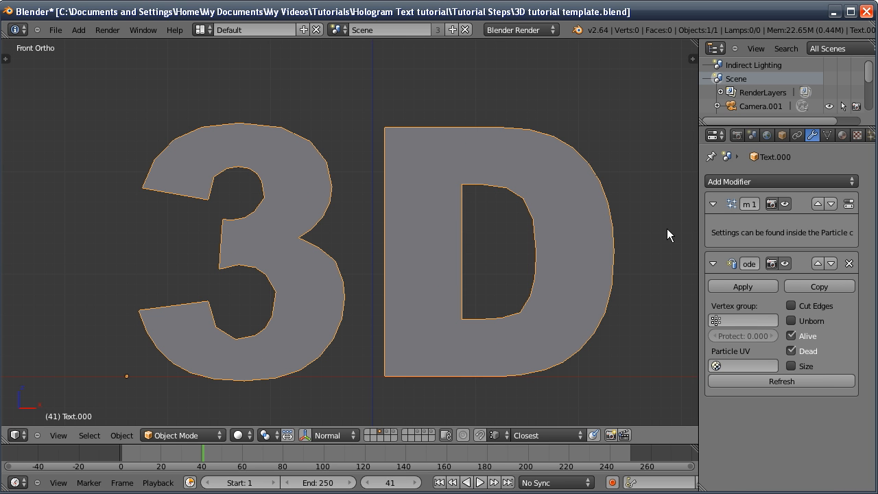
- Add a new texture to the particle system and set its type to Blend
middle_click_drag(823, 136, 756, 124)
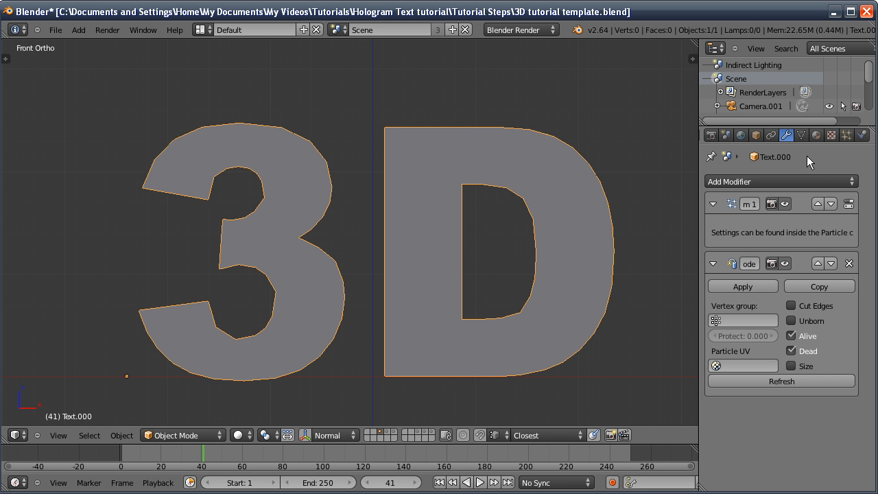
left_click(847, 135)
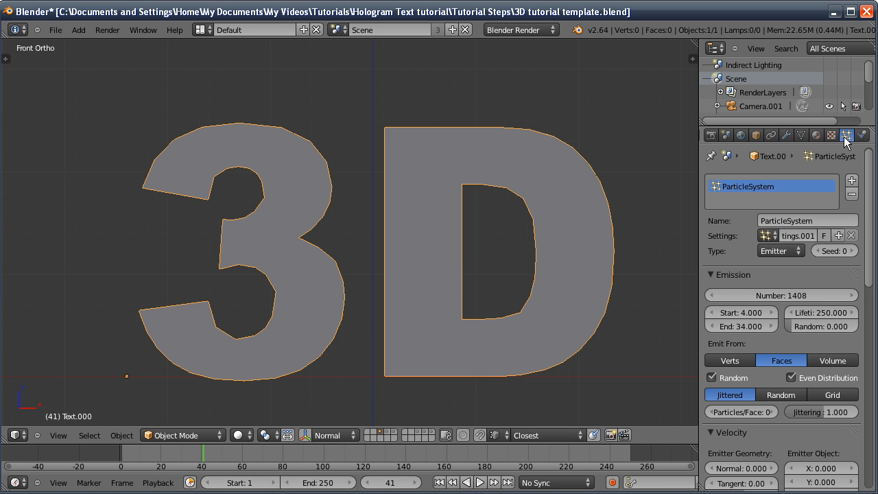
left_click(830, 134)
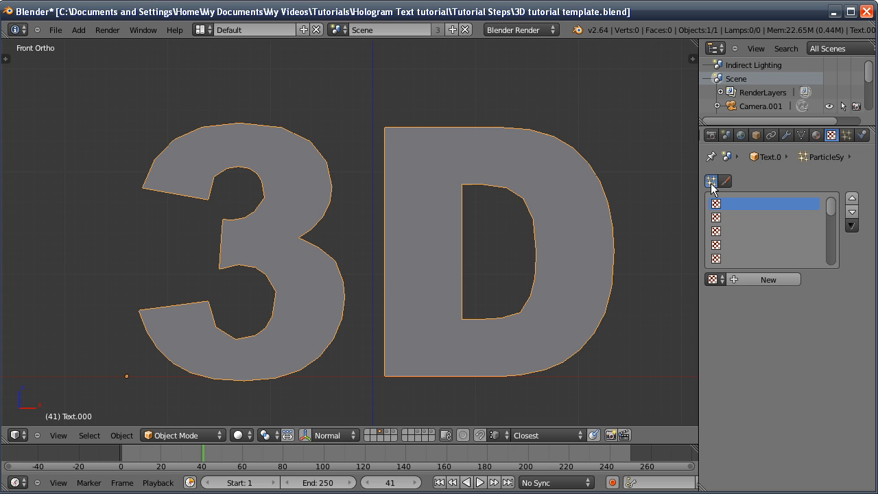
left_click(754, 280)
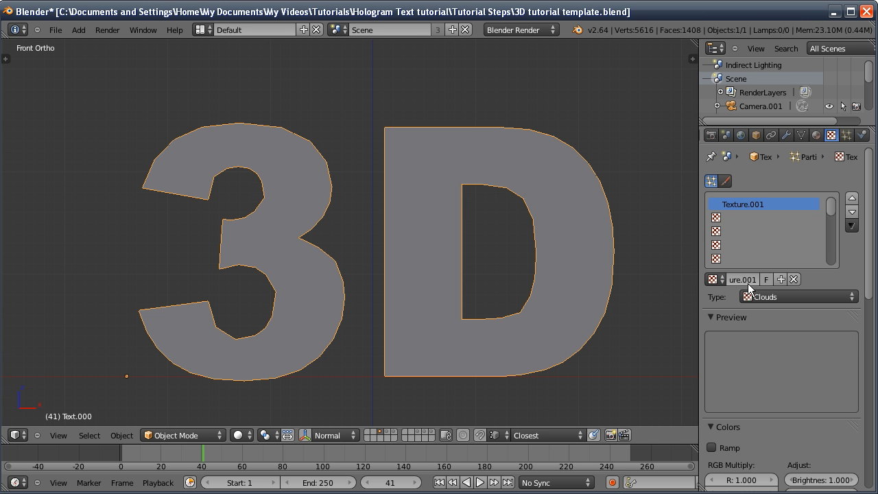
left_click(759, 297)
left_click(761, 268)
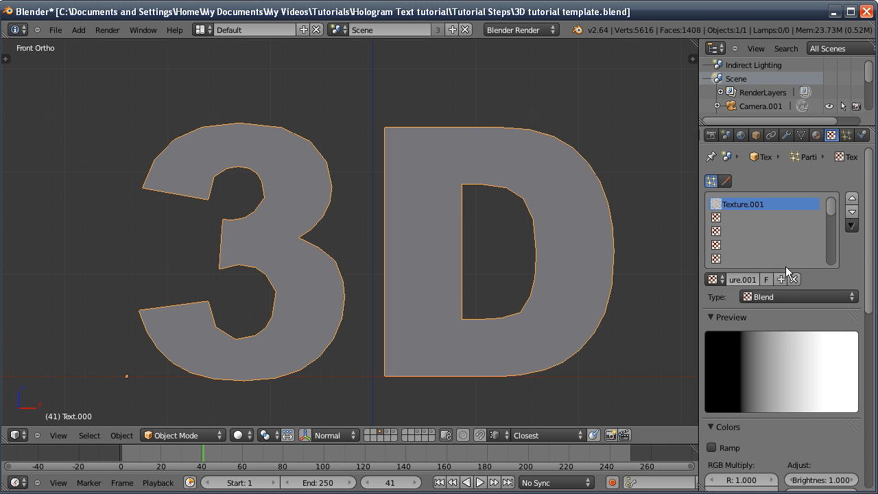
- Make the blend texture's gradient vertical and set its mapping coordinates to UV
scroll(796, 342, "down", 5)
left_click(806, 409)
scroll(798, 394, "down", 7)
scroll(759, 335, "up", 6)
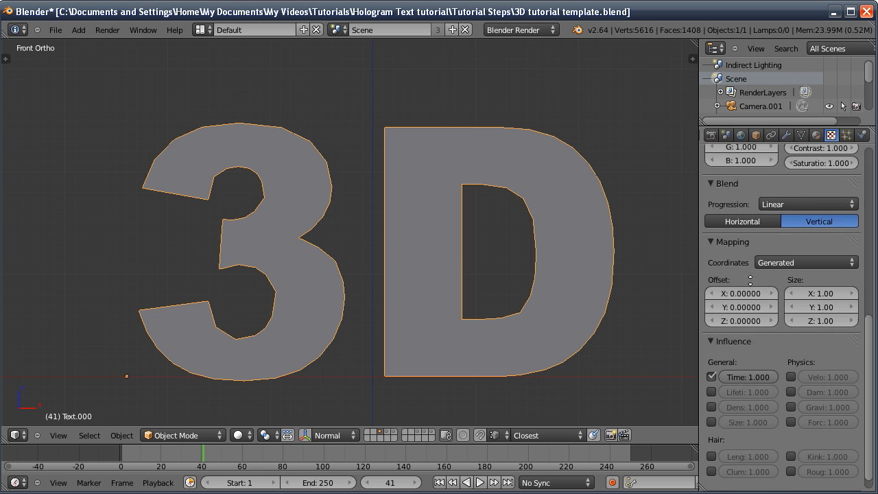
left_click(764, 421)
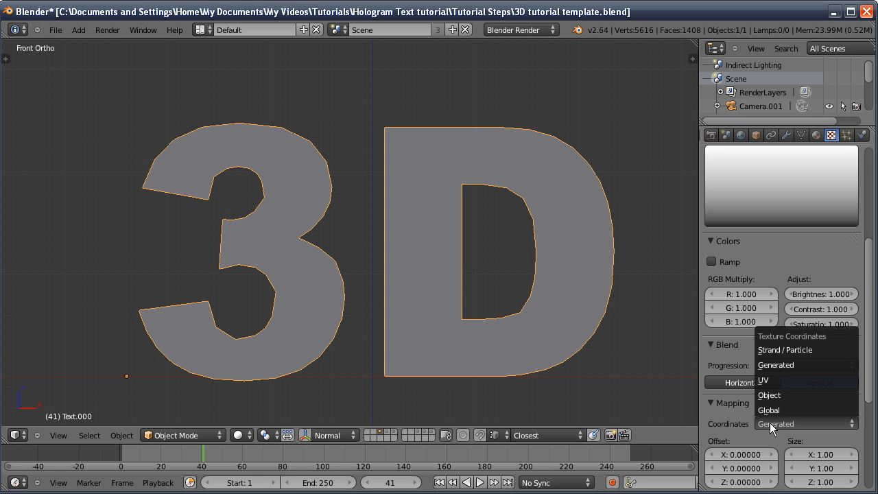
left_click(760, 377)
- Select the entire text mesh in Edit Mode and unwrap it with Project from View (Bounds)
key("Tab")
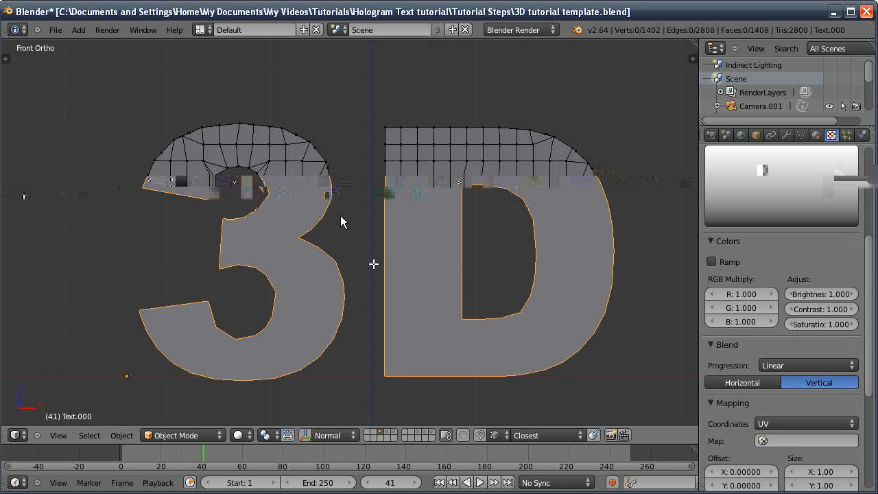
key("a")
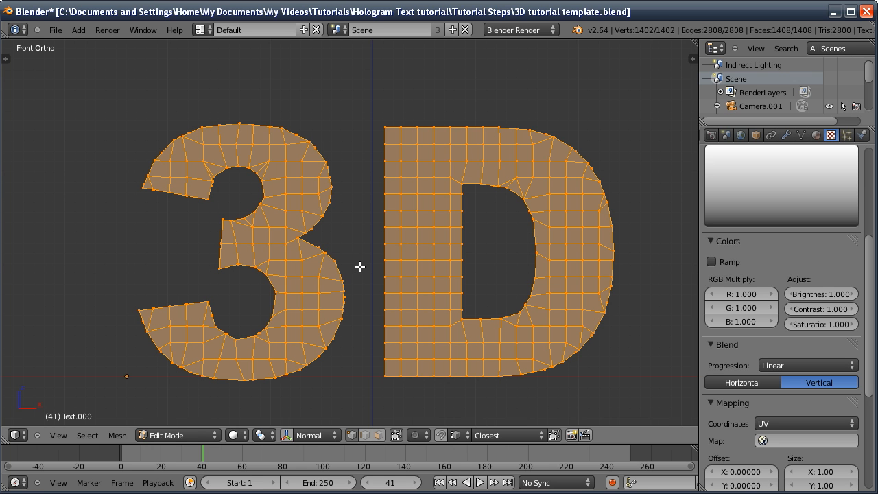
key("u")
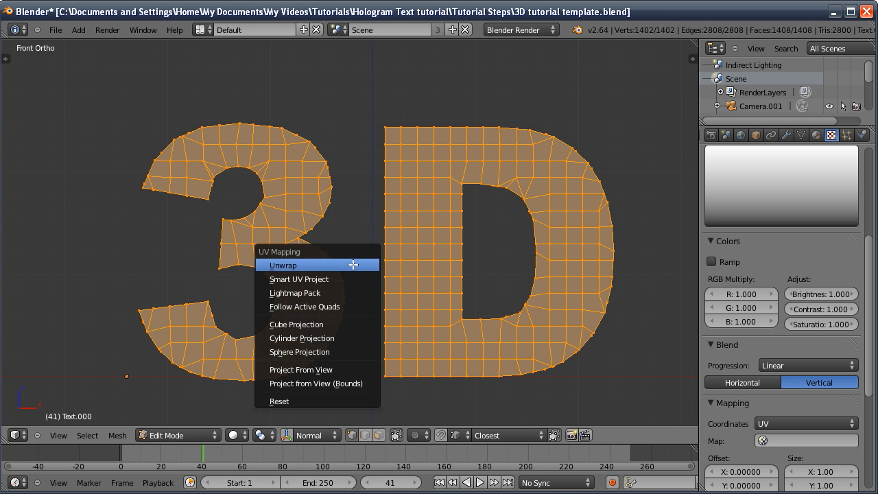
left_click(347, 383)
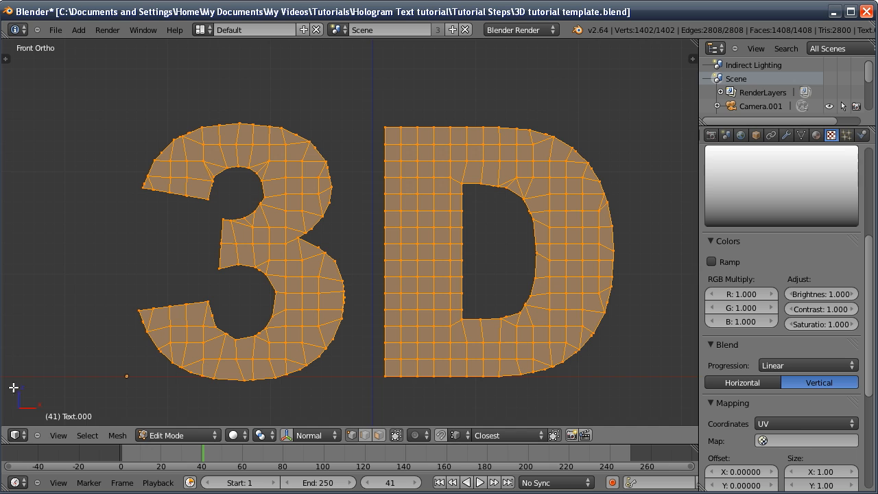
- Switch the viewport to the UV/Image Editor and unlink the Render Result image to show the text's UV layout
left_click(17, 434)
left_click(52, 345)
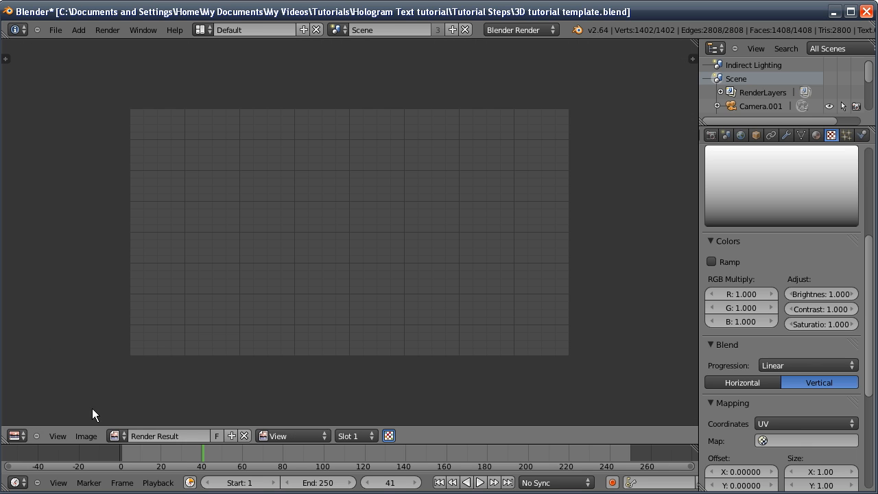
left_click(243, 435)
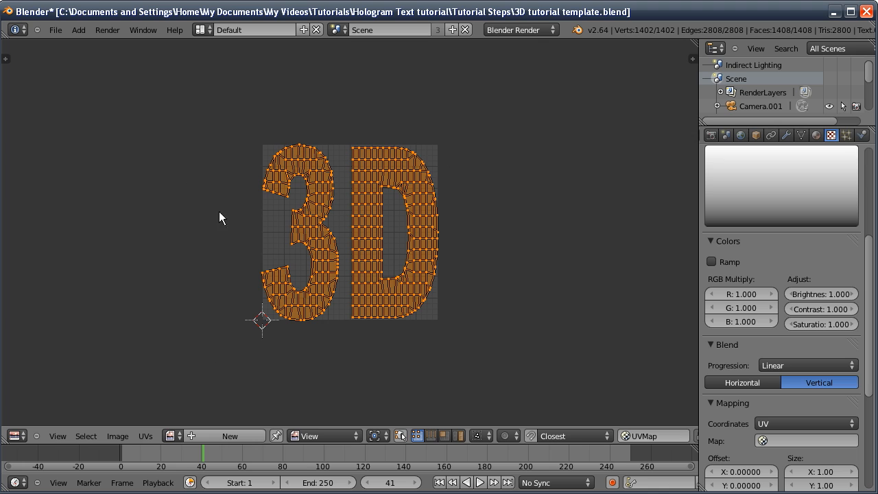
- Compare the UV layout with the blend texture's preview and influence settings, and return to the 3D View
scroll(771, 395, "up", 5)
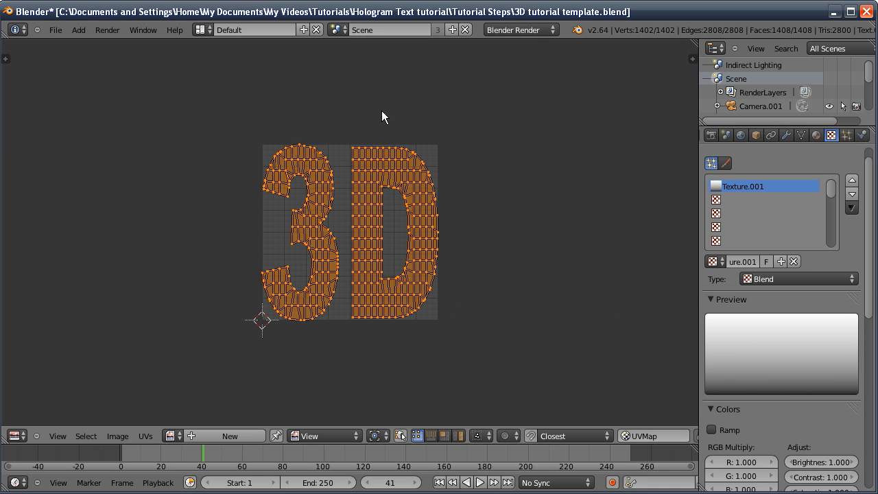
scroll(741, 407, "down", 8)
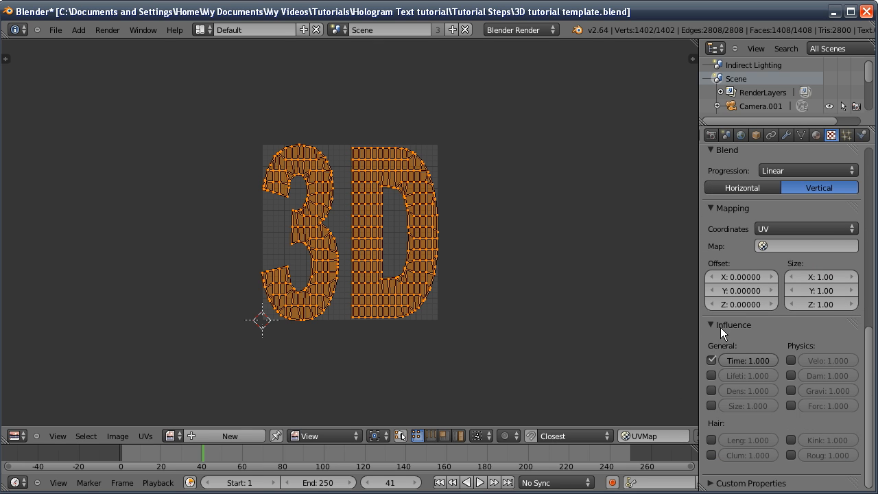
scroll(722, 389, "up", 8)
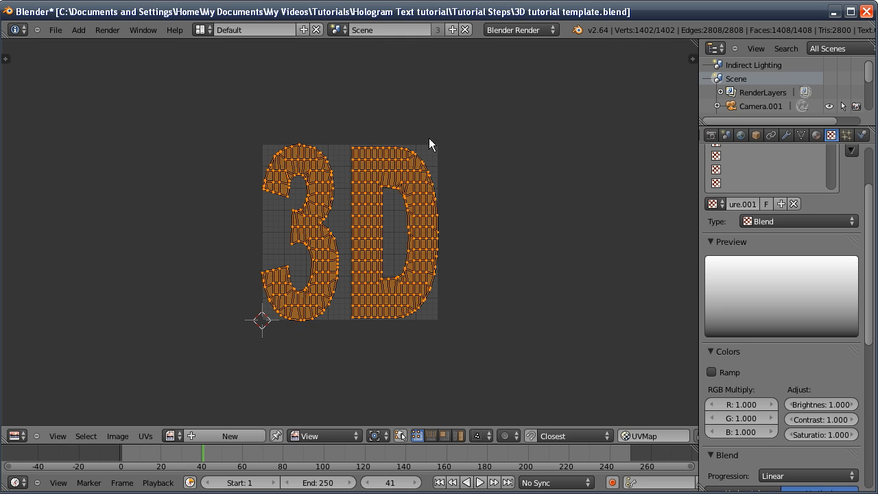
left_click(19, 435)
left_click(35, 419)
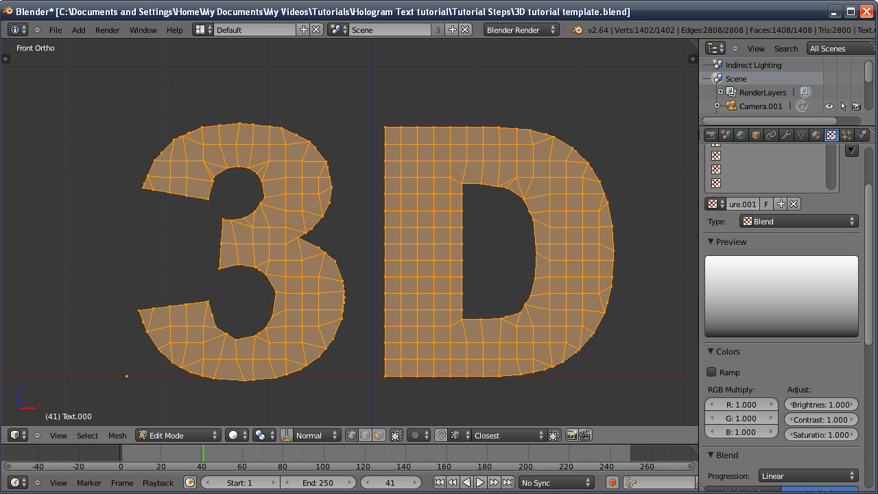
- Return the text to Object Mode, play the animation from the first frame and scrub through it to check the particle effect
key("Tab")
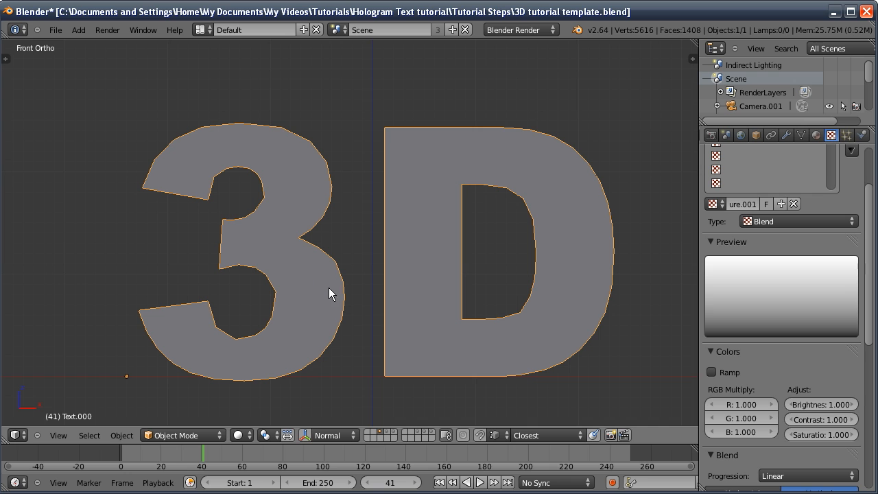
left_click(439, 482)
key("alt+a")
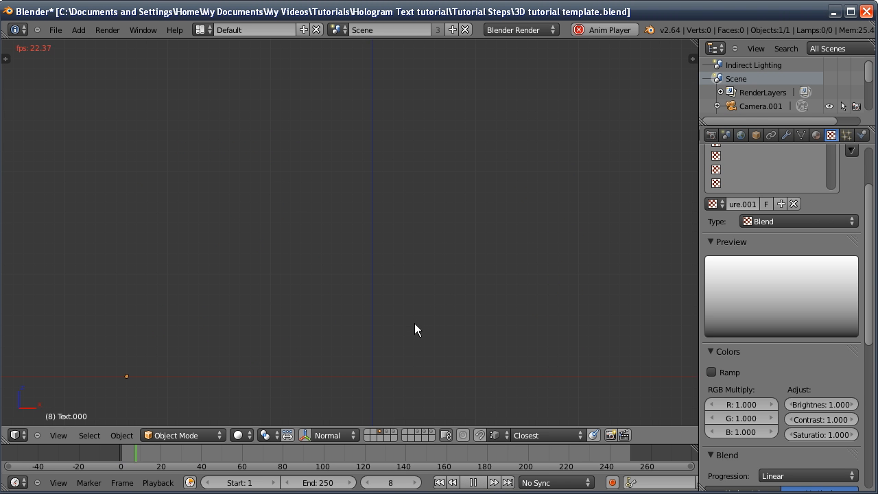
left_click(475, 483)
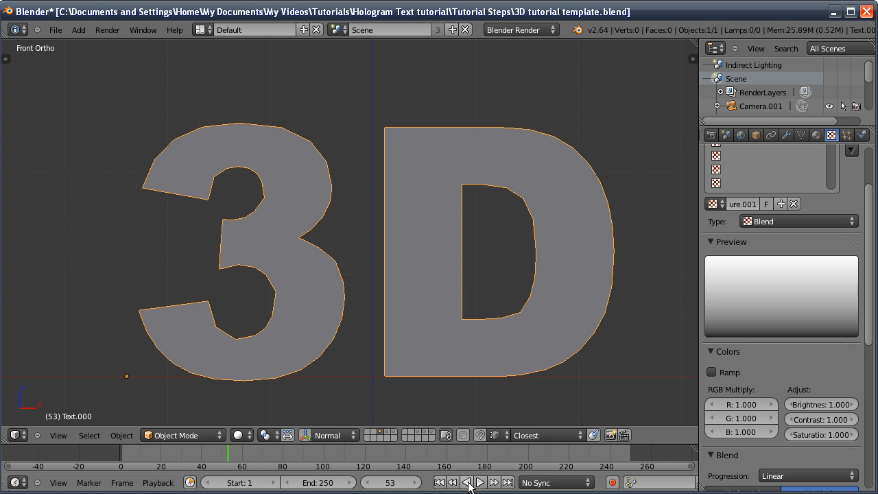
left_click_drag(376, 488, 402, 490)
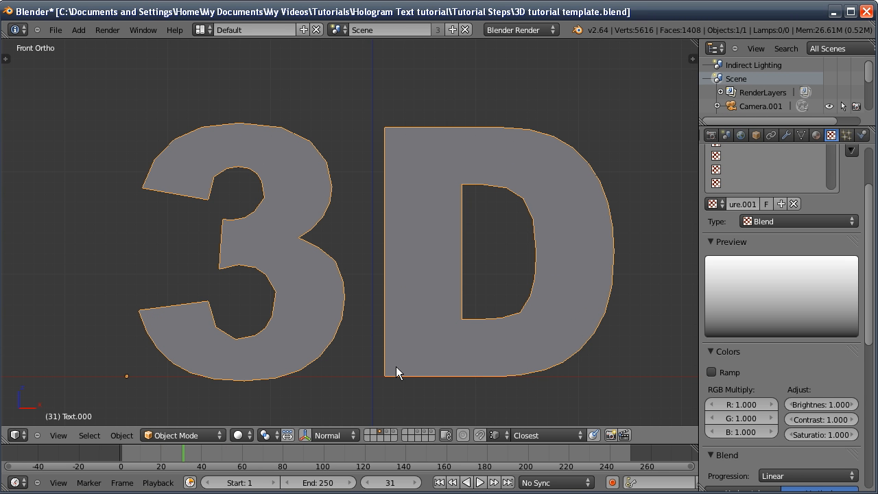
- Create a new material for the text with a bright light-blue diffuse color and a specular intensity of 0
left_click(816, 135)
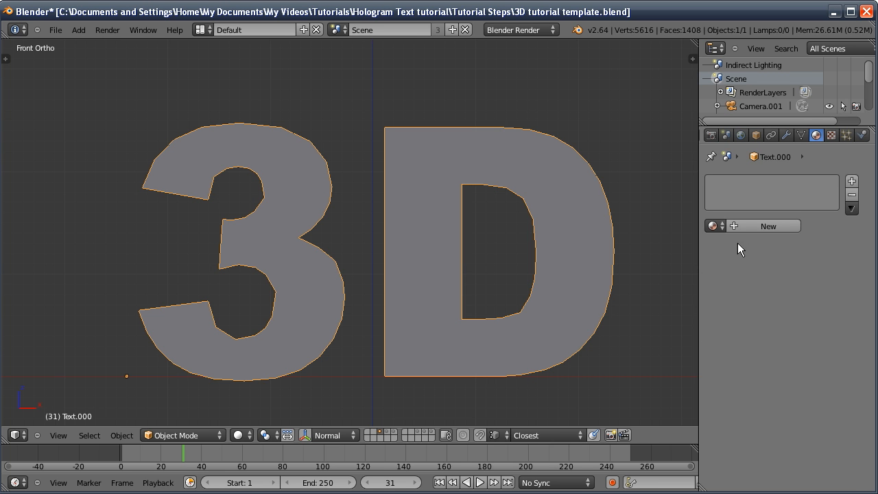
left_click(746, 225)
left_click(732, 394)
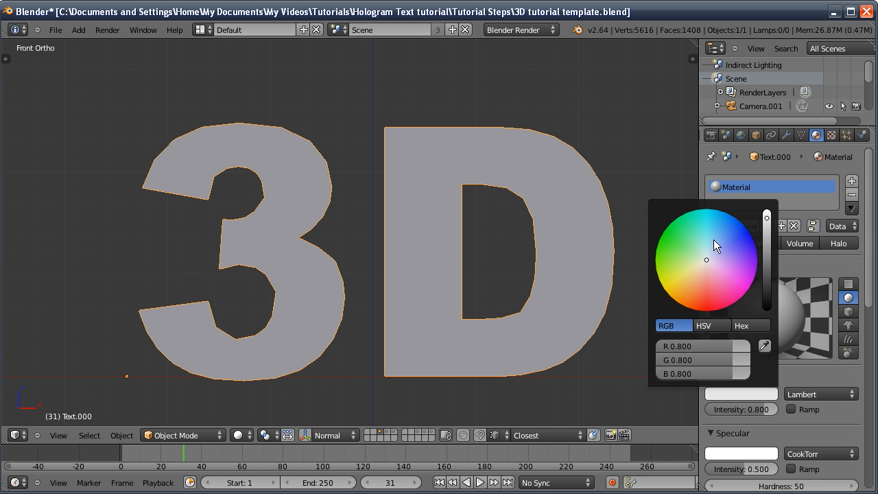
left_click_drag(713, 240, 730, 207)
middle_click_drag(806, 398, 779, 283)
left_click_drag(753, 353, 682, 348)
- Set the material's Emit to 1 and enable Z Transparency with an alpha of 0.225
middle_click_drag(740, 397, 741, 366)
left_click(740, 379)
type("1")
key("Return")
scroll(731, 343, "down", 3)
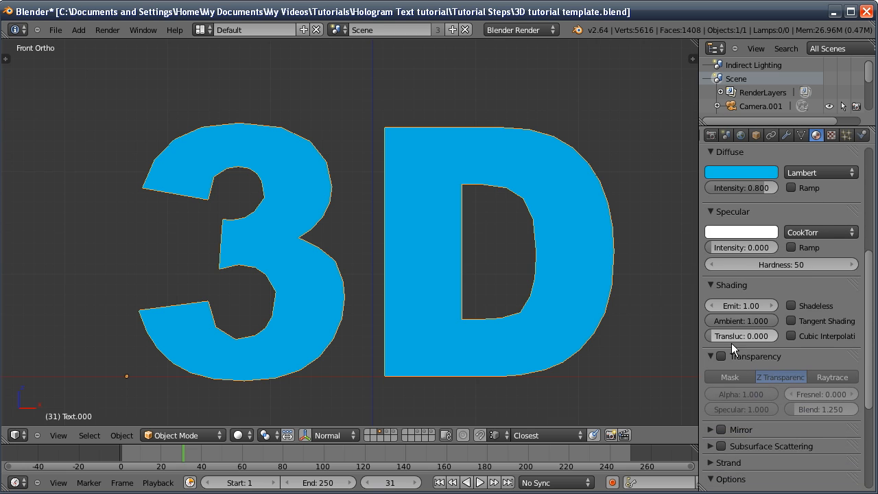
left_click(720, 356)
left_click(735, 394)
type("0.225")
key("Return")
scroll(779, 270, "up", 6)
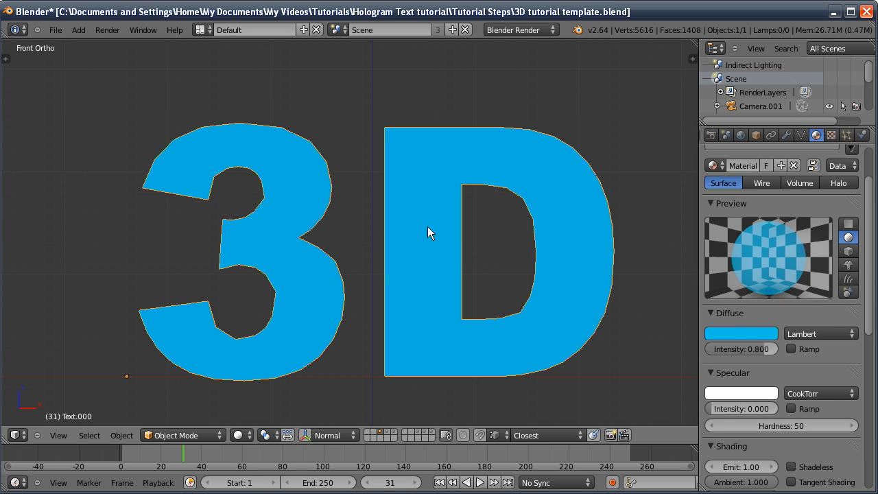
- Rename the text's existing particle system to Appear
scroll(362, 288, "down", 2)
middle_click_drag(359, 250, 340, 171, "shift")
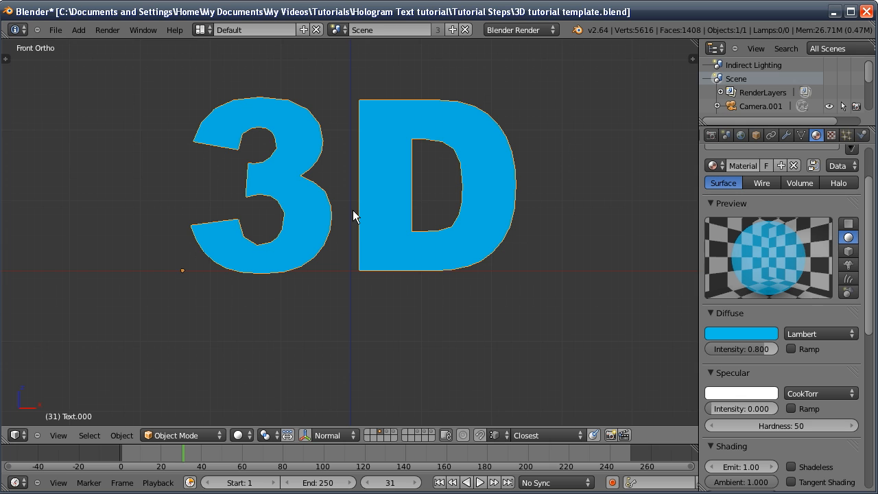
left_click(846, 135)
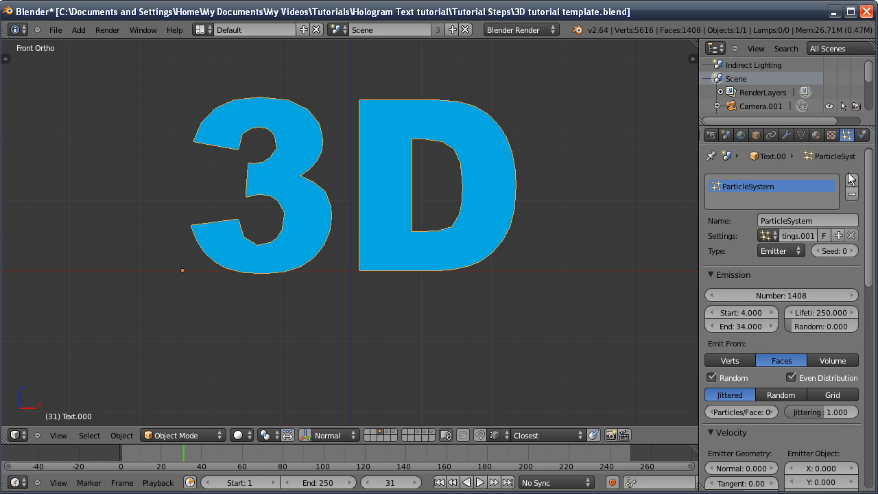
left_click(790, 220)
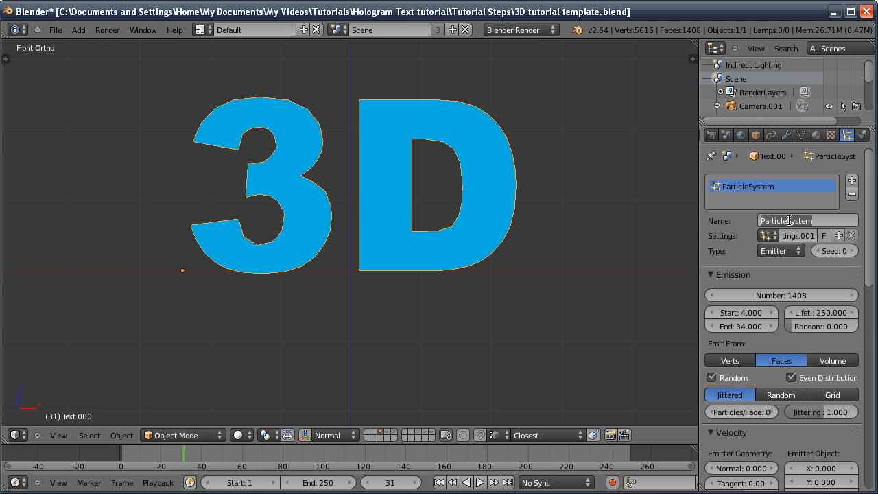
type("Appear")
key("Return")
- Add a second particle system to the text, name it Lines and set its type to Hair
left_click(851, 180)
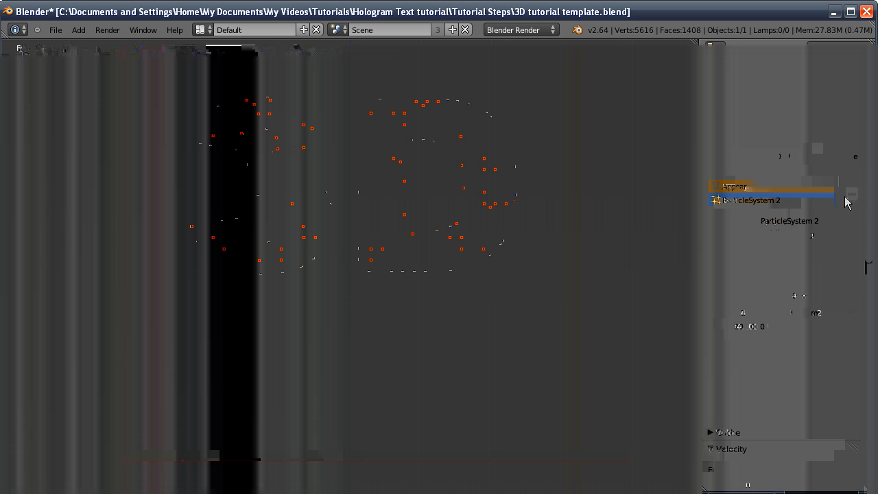
left_click(793, 219)
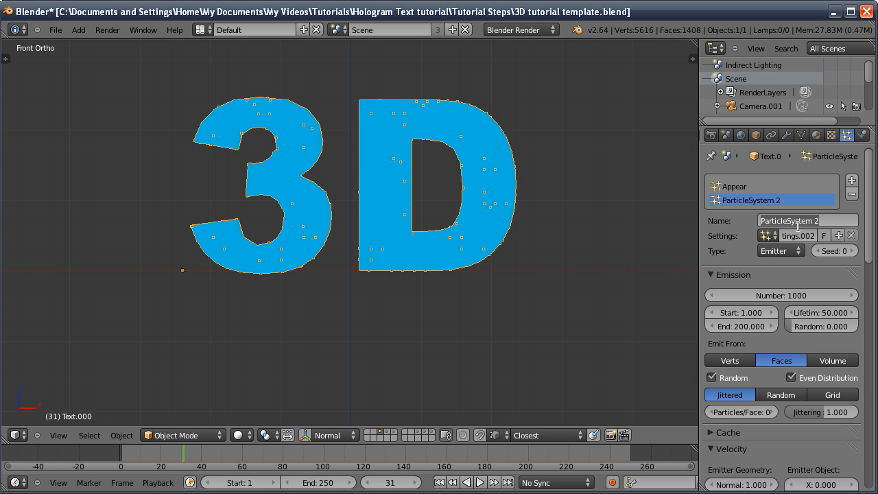
type("Lines")
key("Return")
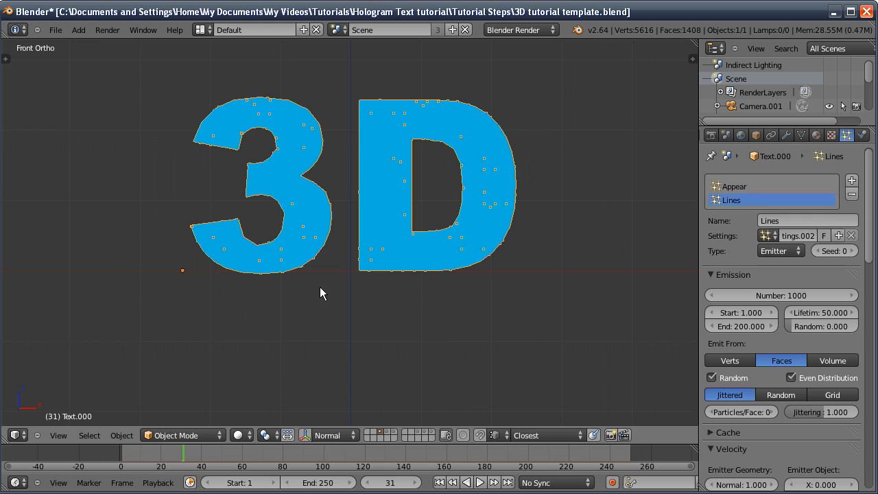
left_click(770, 250)
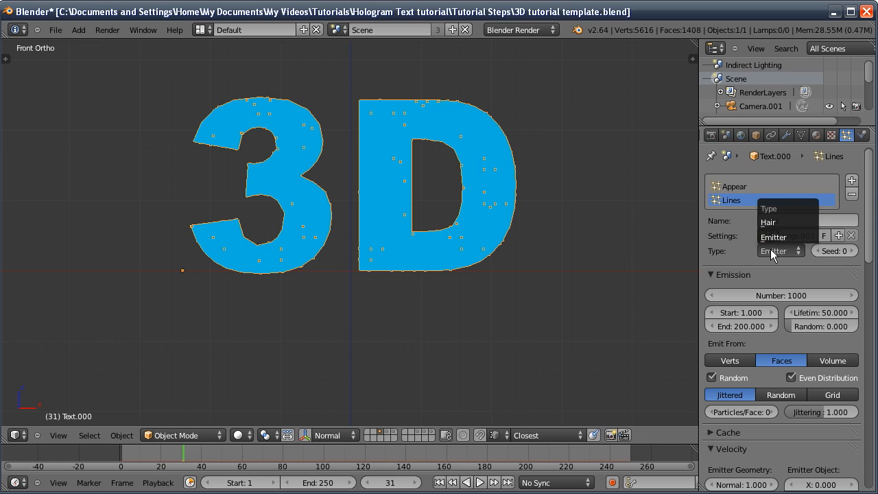
left_click(771, 224)
middle_click_drag(428, 189, 243, 177)
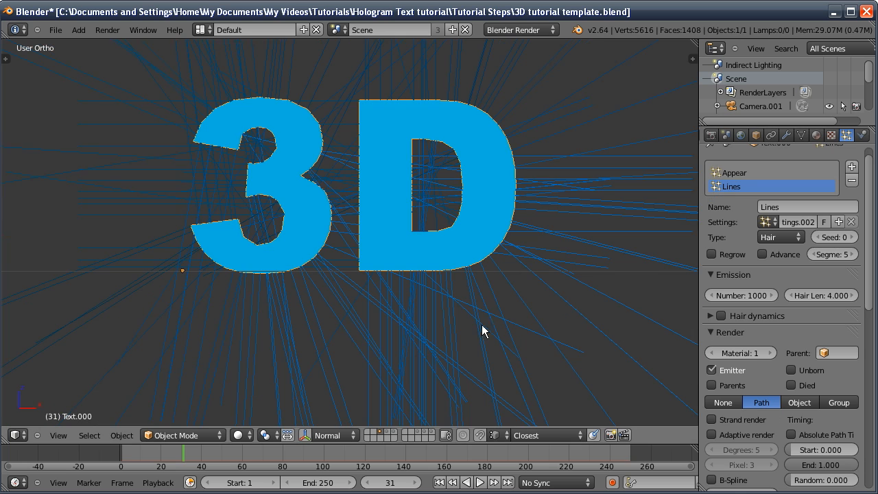
- Place the 3D cursor centrally below the text in front view and add a UV sphere there, scaled to about 0.18
key("KP_1")
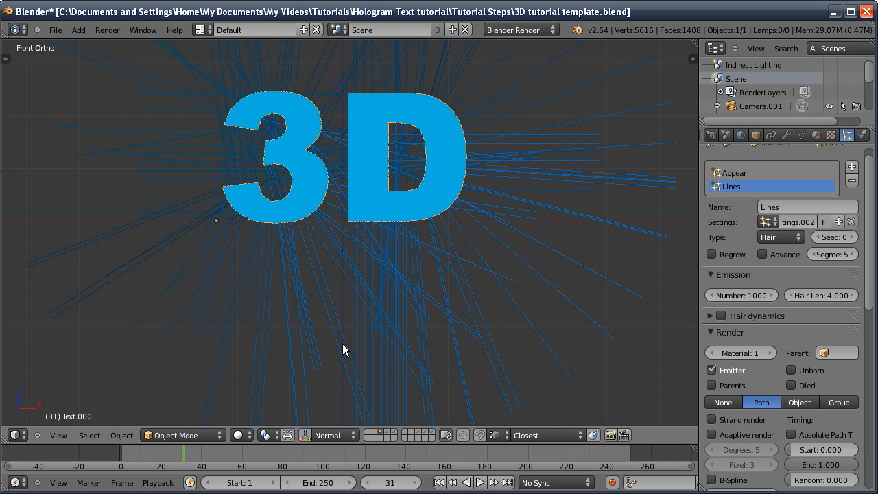
left_click(347, 340)
key("shift+a")
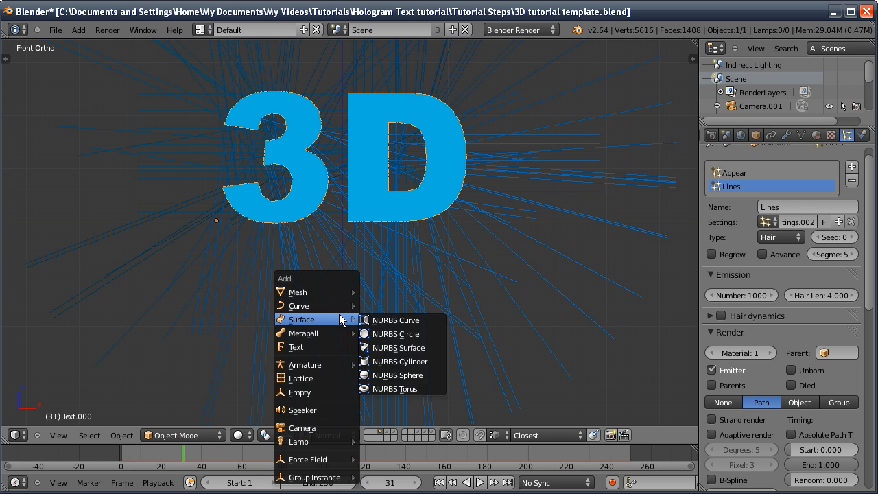
mouse_move(329, 293)
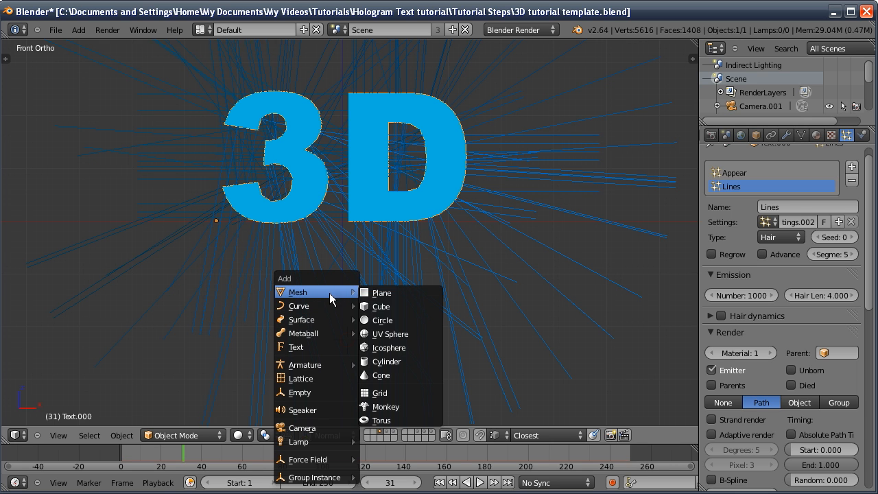
left_click(381, 333)
key("s")
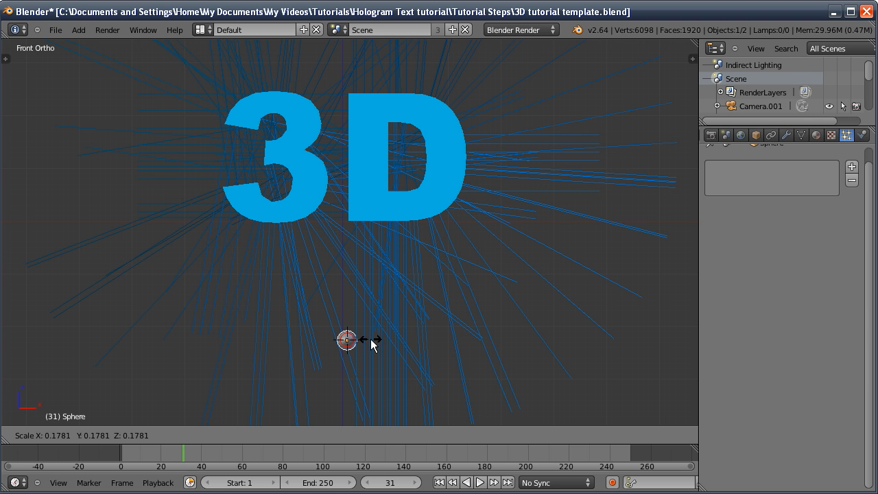
left_click(371, 339)
- Give the sphere a Harmonic force field with a strength of 166
left_click(862, 135)
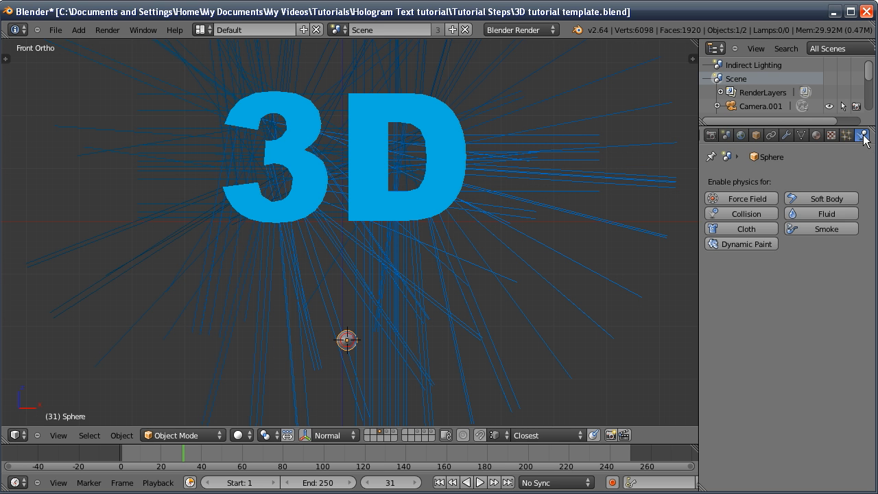
left_click(734, 201)
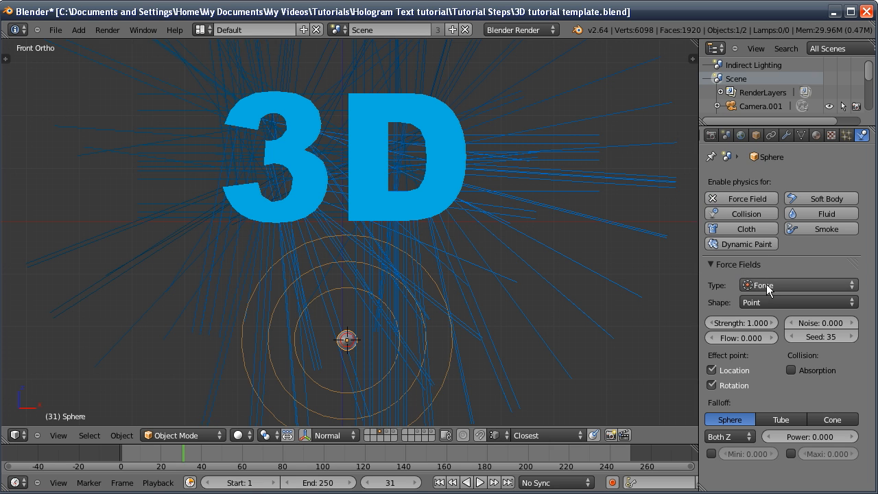
left_click(768, 285)
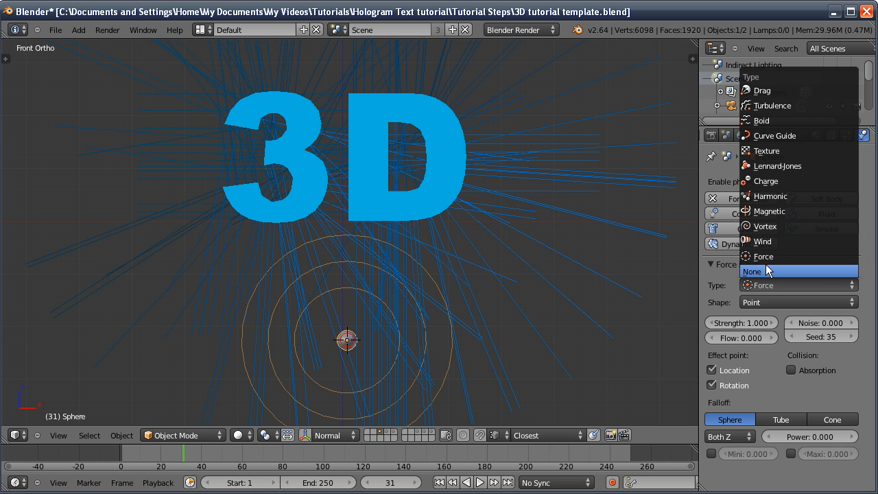
left_click(767, 195)
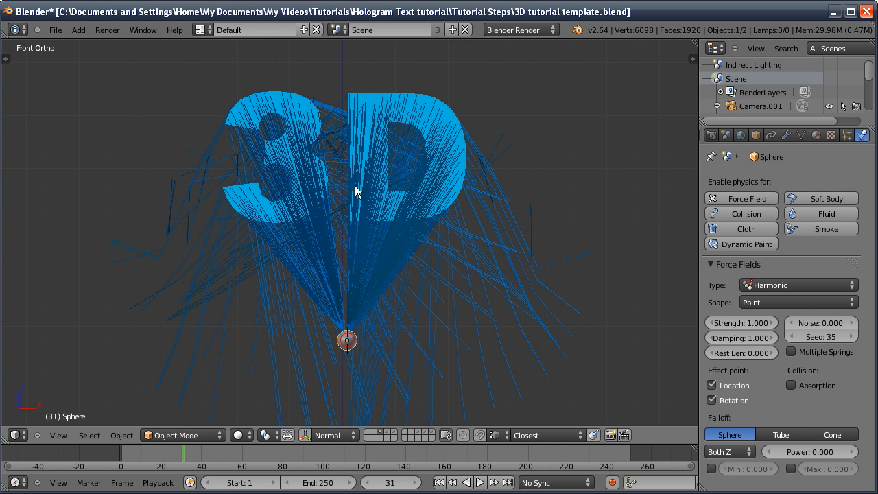
middle_click_drag(361, 242, 352, 267, "shift")
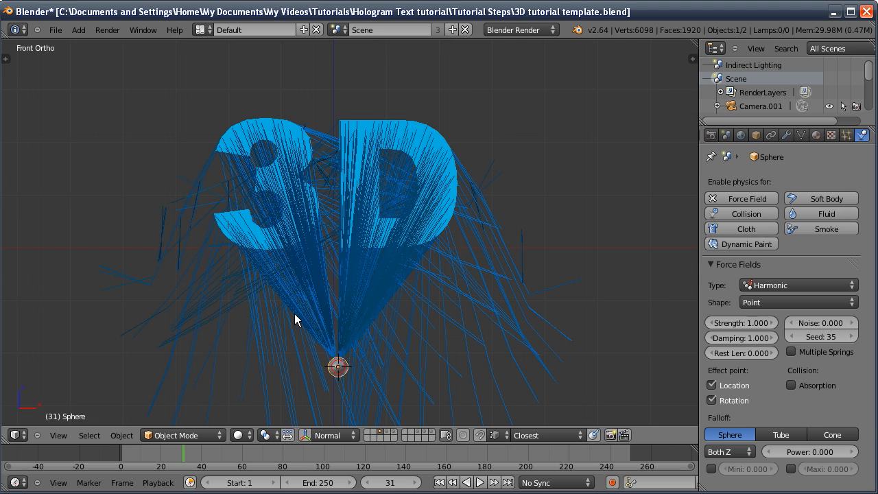
left_click(747, 324)
type("166")
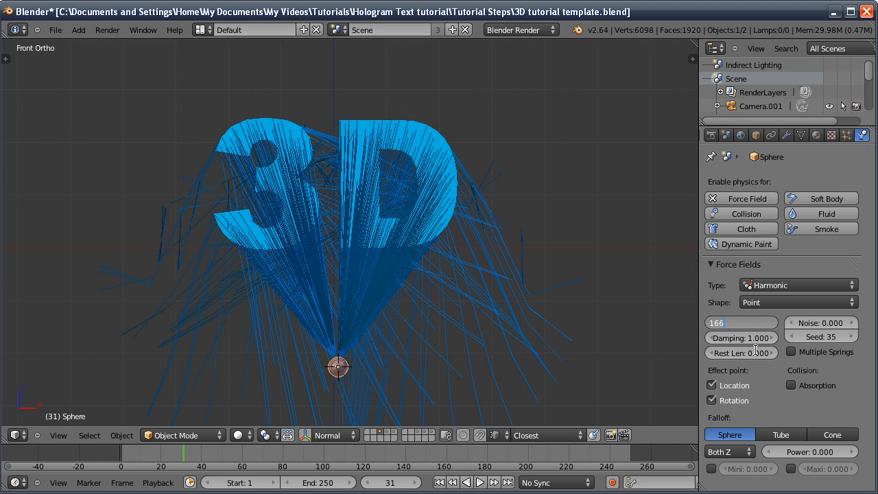
key("Return")
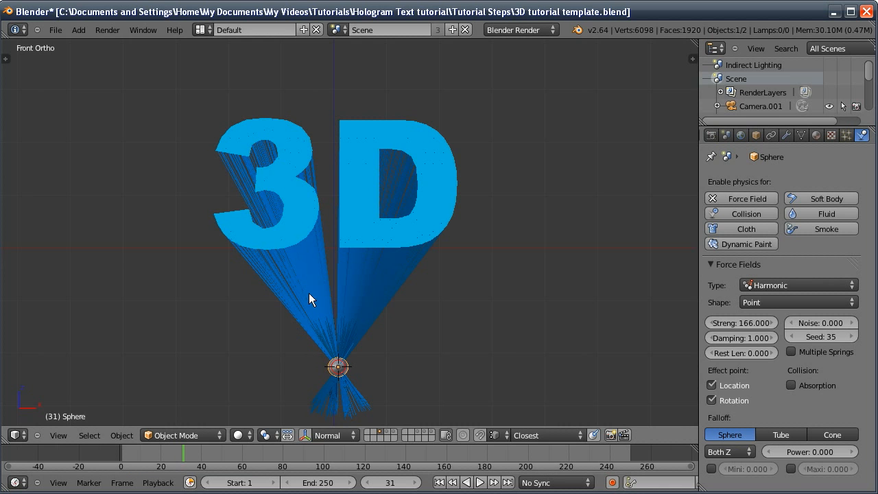
- Examine the hair lines between the text and the sphere from several angles
middle_click_drag(309, 278, 270, 264)
middle_click_drag(304, 328, 328, 316)
middle_click_drag(376, 264, 326, 274)
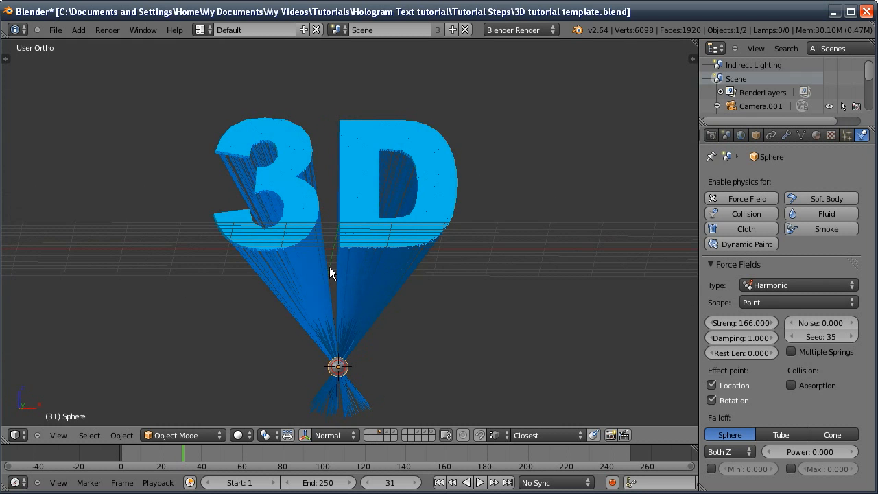
middle_click_drag(323, 186, 335, 219)
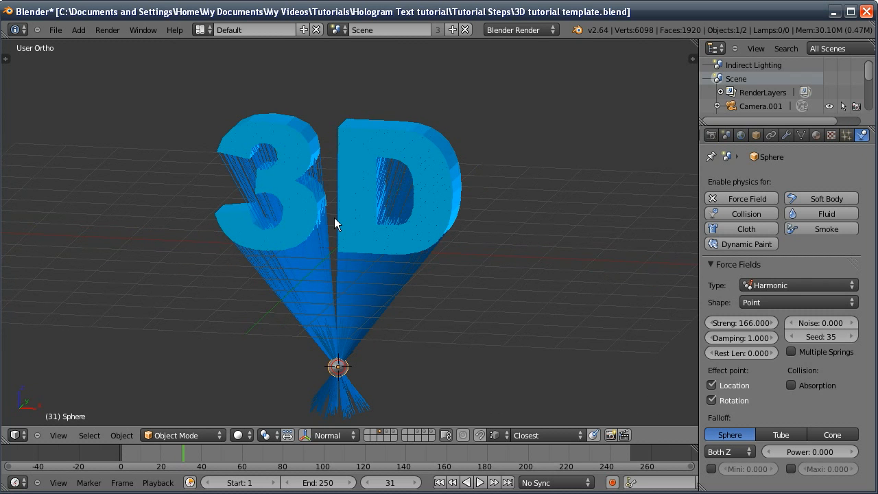
key("KP_1")
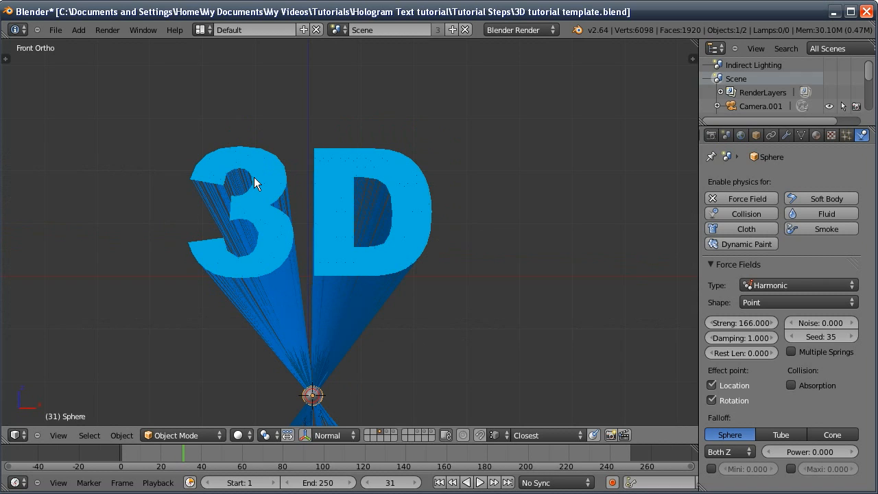
- Select the text and enable the Advanced hair settings of its Lines particle system
middle_click_drag(232, 153, 303, 181)
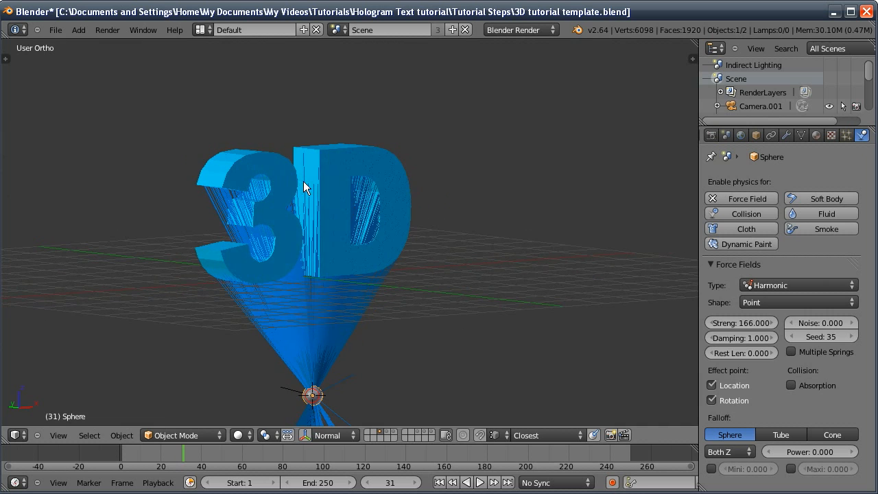
right_click(248, 303)
key("KP_1")
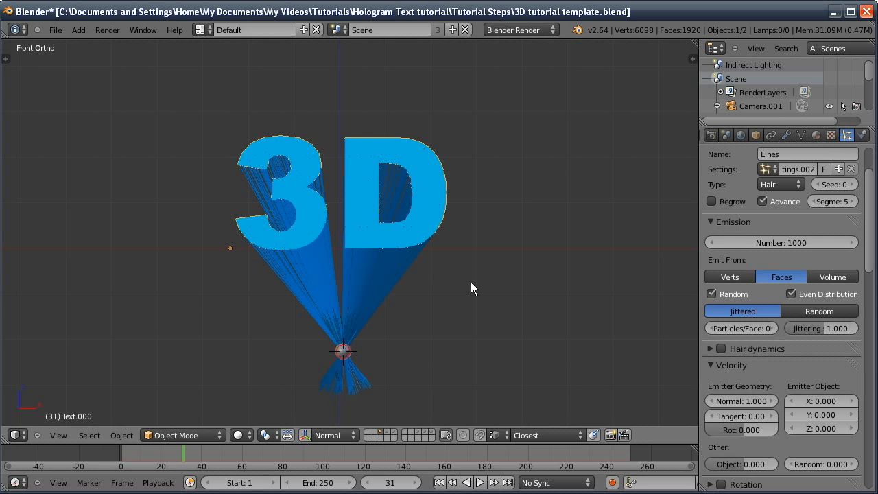
- Scrub the animation around frames 20 to 24 and examine how the hair lines follow the partly revealed text
middle_click_drag(471, 282, 482, 298)
scroll(483, 297, "up", 1)
left_click(155, 451)
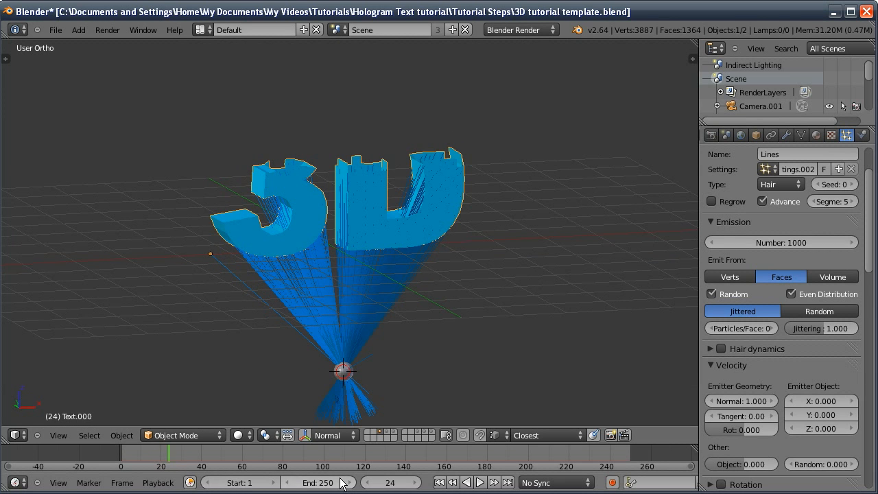
mouse_move(389, 479)
left_mouse_down()
mouse_move(362, 482)
mouse_move(400, 482)
left_mouse_up()
mouse_move(327, 252)
middle_mouse_down()
mouse_move(317, 254)
mouse_move(326, 265)
middle_mouse_up()
mouse_move(386, 483)
left_mouse_down()
mouse_move(400, 488)
mouse_move(391, 486)
left_mouse_up()
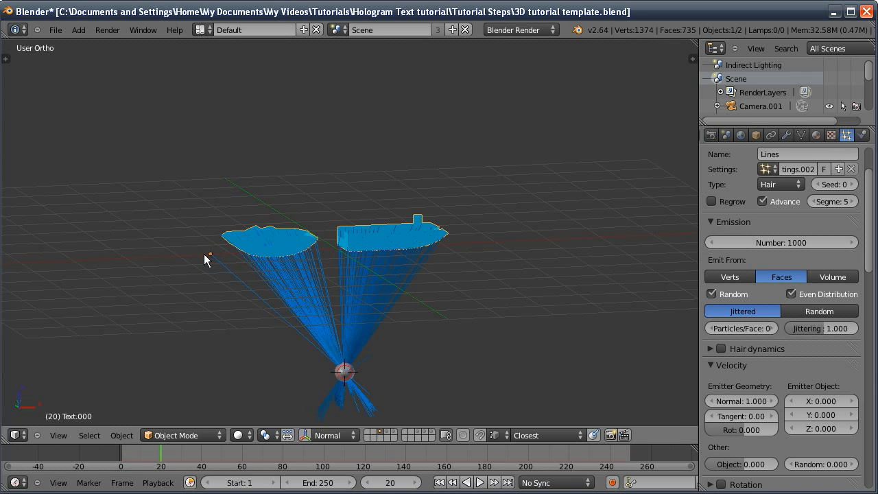
key("KP_1")
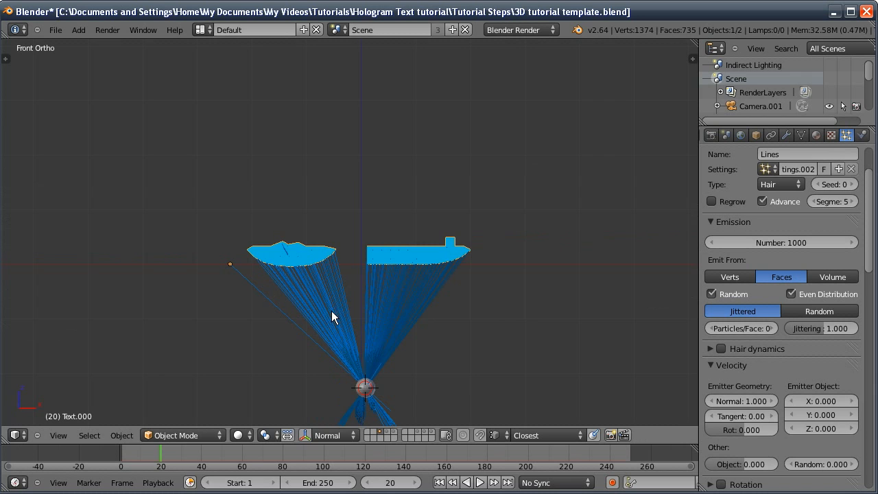
- Set the text's origin to the 3D cursor at the sphere's centre and check the placement from several angles
middle_click_drag(333, 313, 183, 222, "shift")
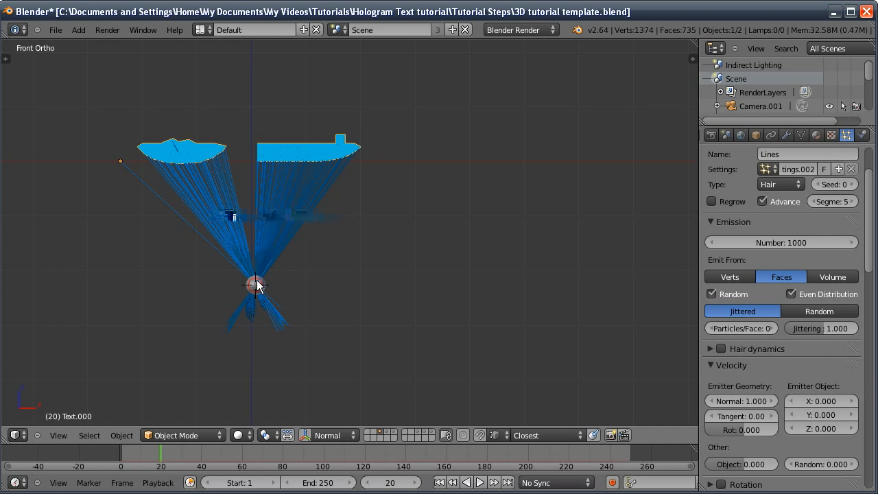
key("shift+ctrl+alt+c")
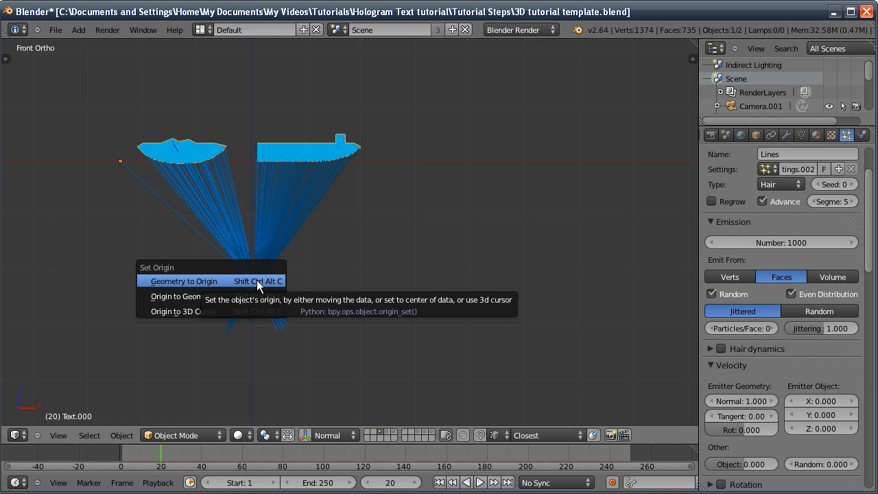
key("Down")
key("Down")
key("Return")
middle_click_drag(223, 283, 327, 270)
middle_click_drag(257, 294, 194, 288)
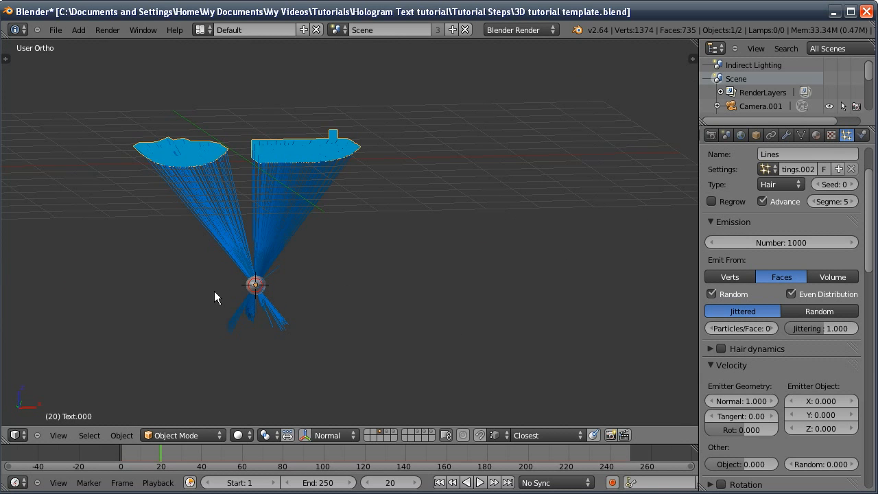
middle_click_drag(223, 301, 239, 317)
middle_click_drag(238, 317, 251, 374, "shift")
left_click_drag(395, 482, 395, 482)
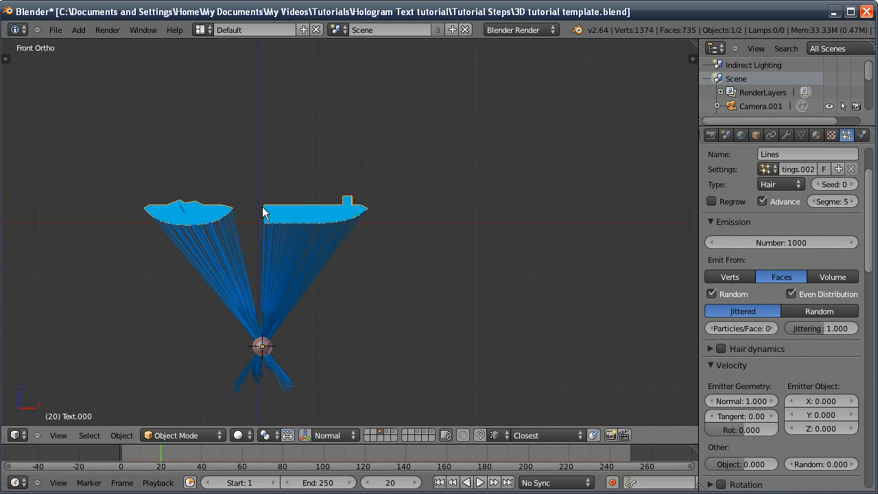
- Duplicate the text, move the copy to the first layer and display only that layer
middle_click_drag(262, 206, 270, 231, "shift")
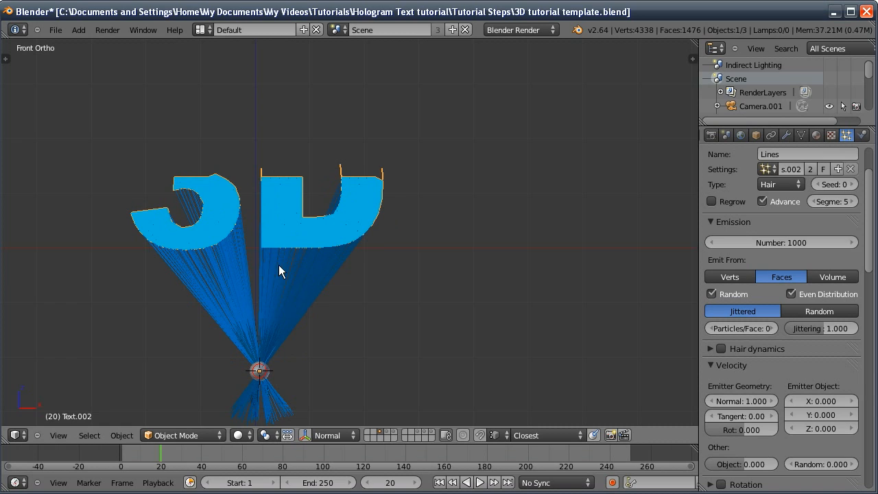
key("m")
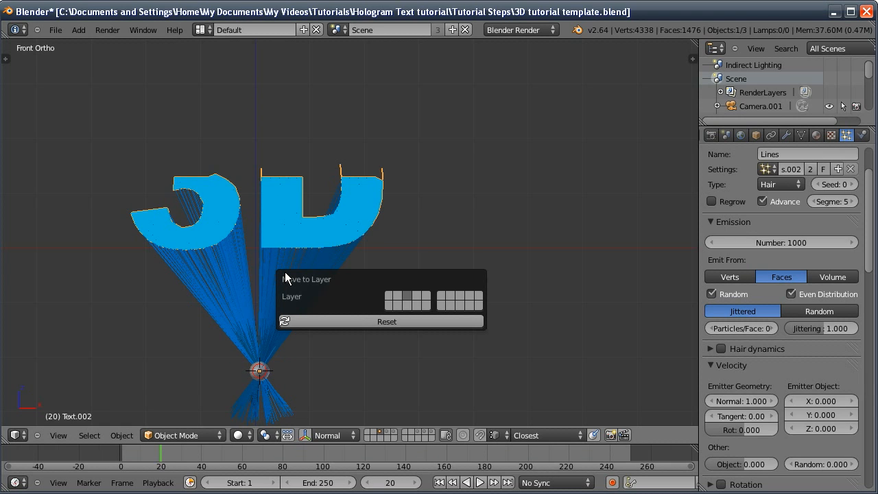
key("1")
key("1")
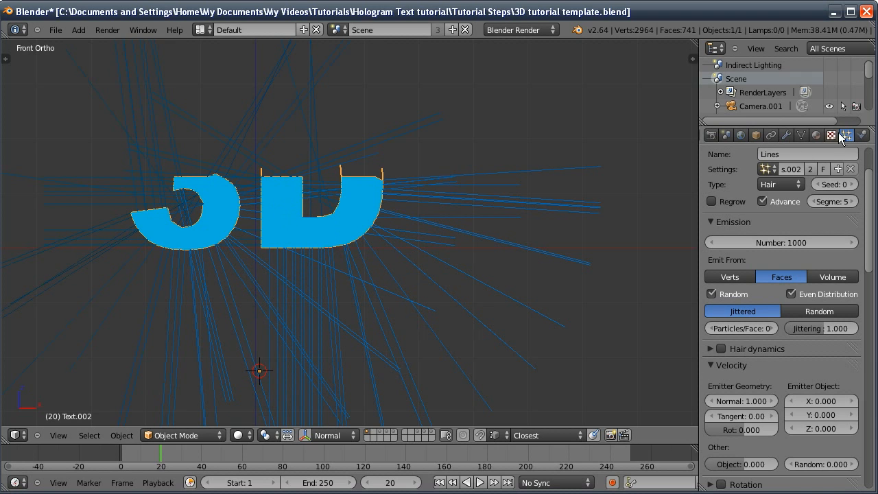
- Remove the Lines particle system from the text copy and make its Appear particle settings single-user
scroll(800, 196, "up", 3)
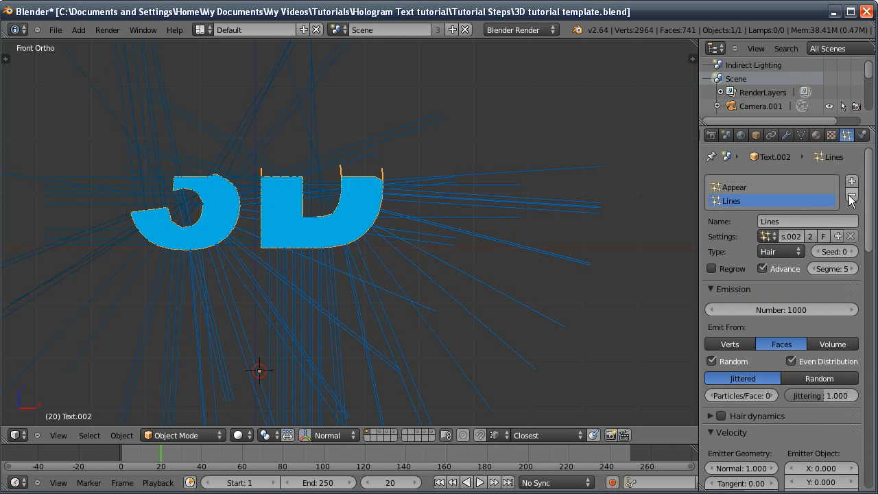
left_click(851, 196)
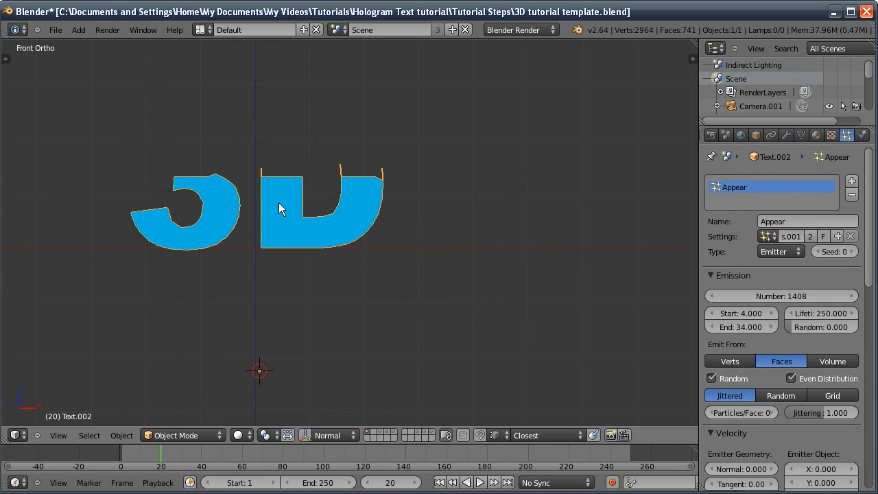
left_click(440, 482)
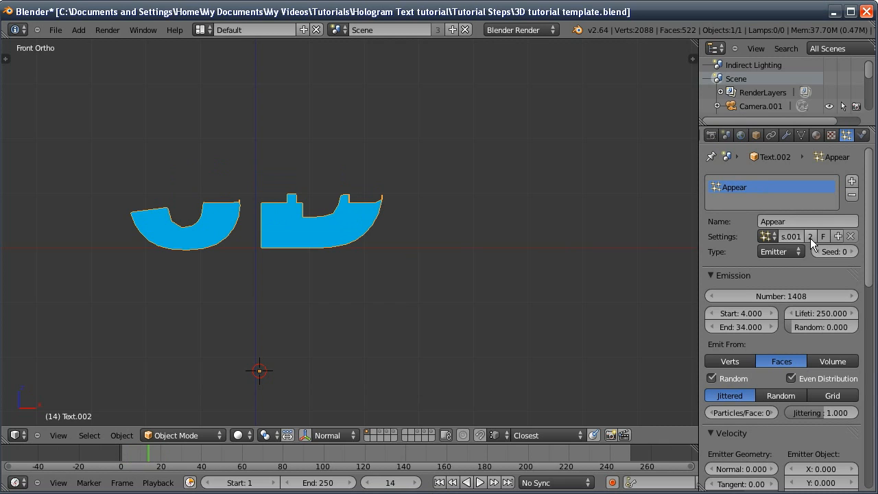
left_click(810, 236)
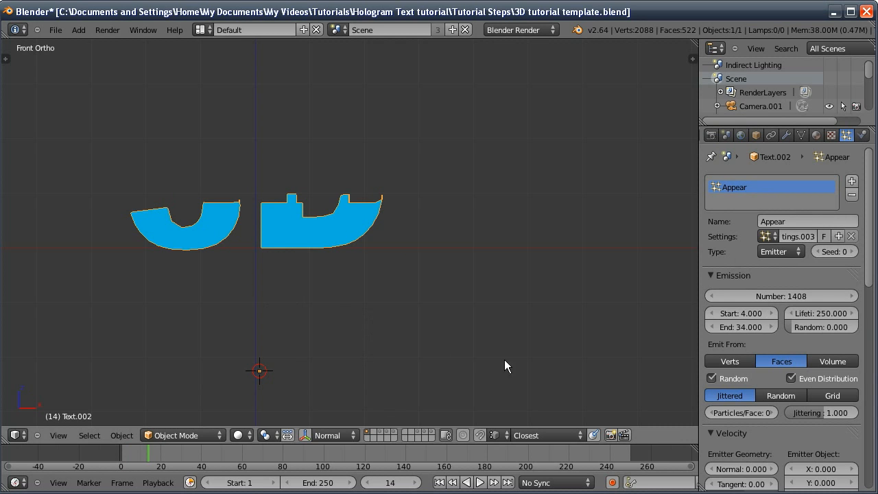
- Set the copy's Appear emission to start at frame 1 and end at frame 30, with a lifetime of 4
left_click(744, 313)
type("1")
key("Return")
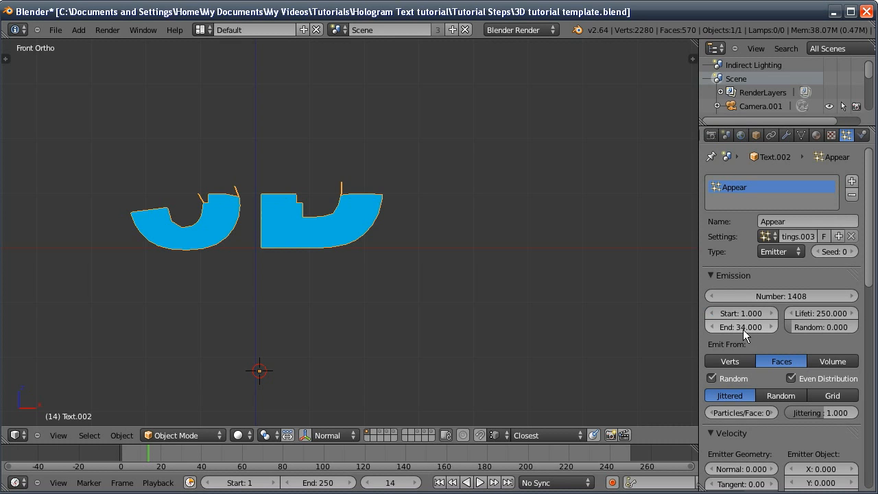
left_click(743, 327)
type("30")
key("Return")
left_click(815, 313)
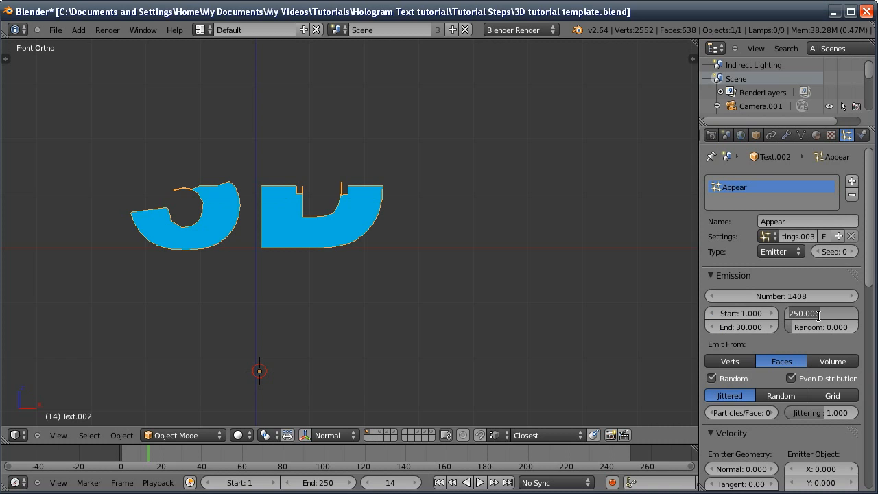
type("4")
key("Return")
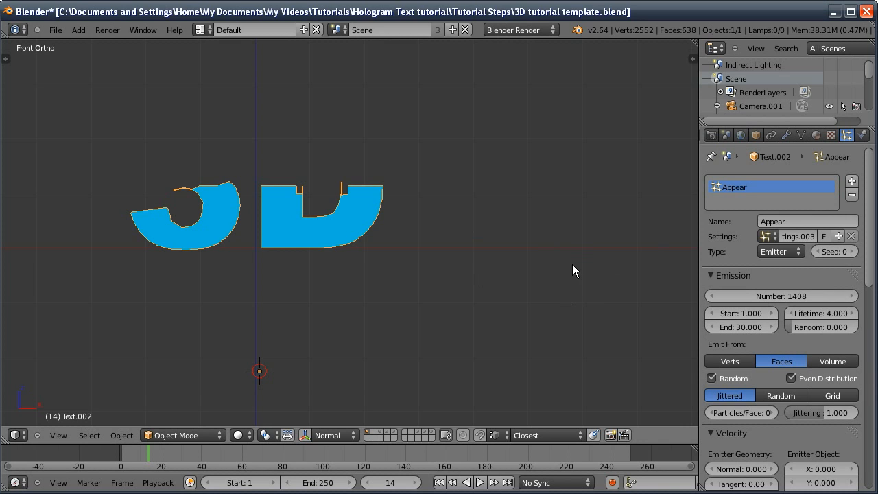
- Turn off Dead in the text copy's Explode modifier so its dead particles are hidden
left_click(786, 135)
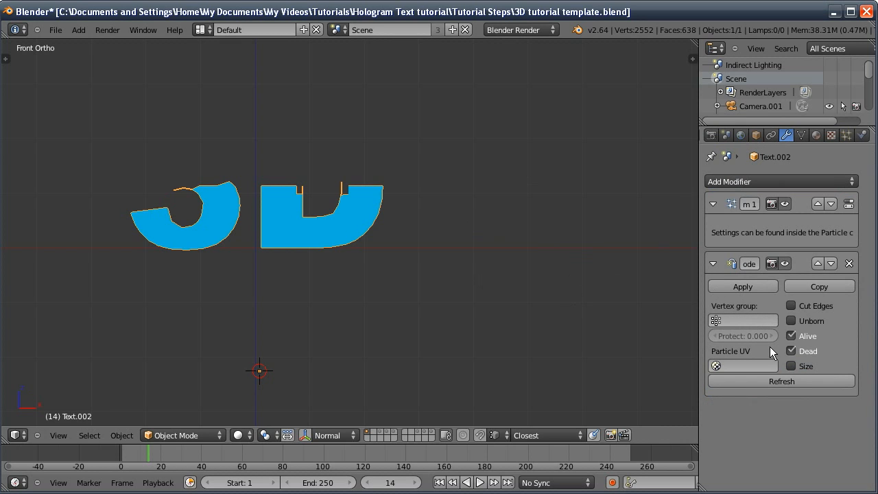
left_click(791, 350)
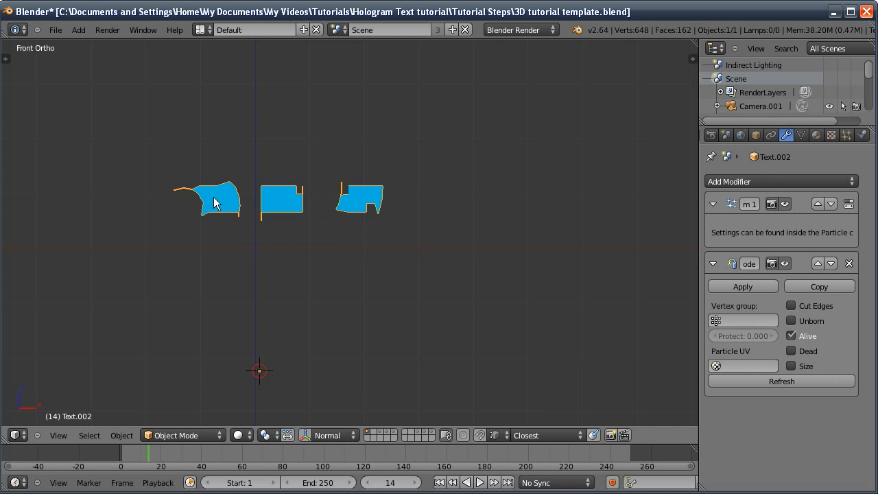
left_click(846, 135)
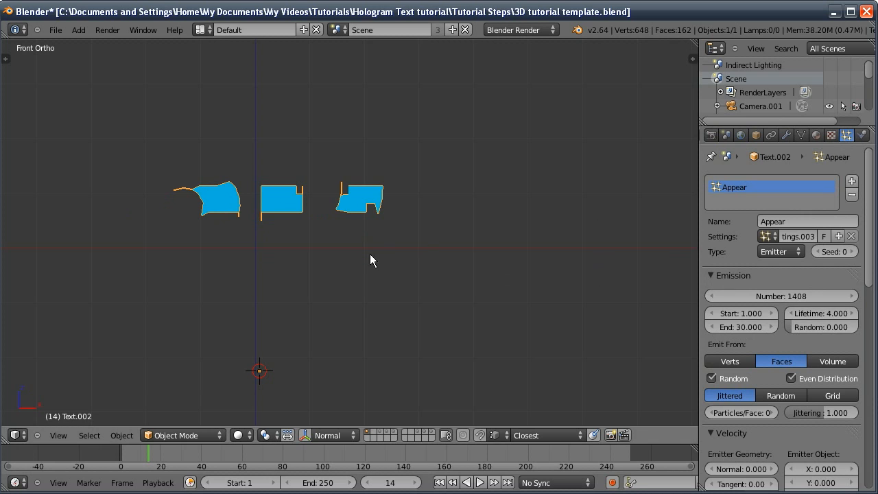
middle_click_drag(357, 242, 349, 253)
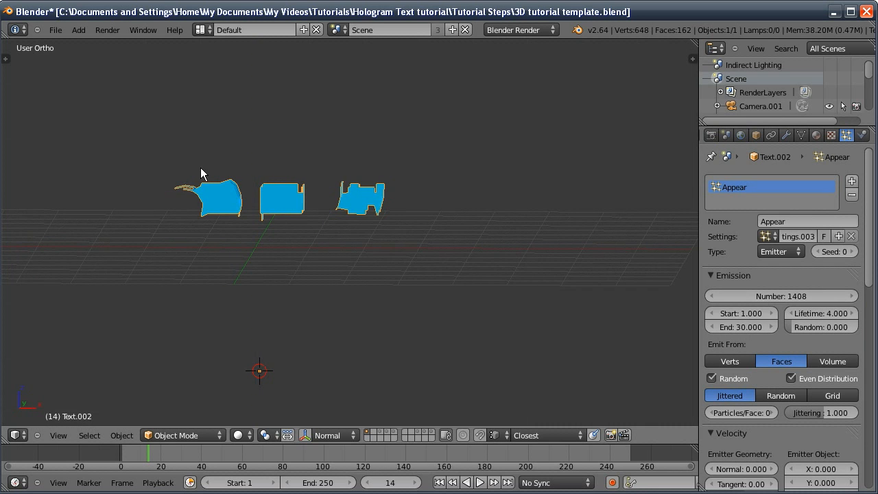
- Make the text copy's material single-user and darken its blue diffuse colour
left_click(815, 135)
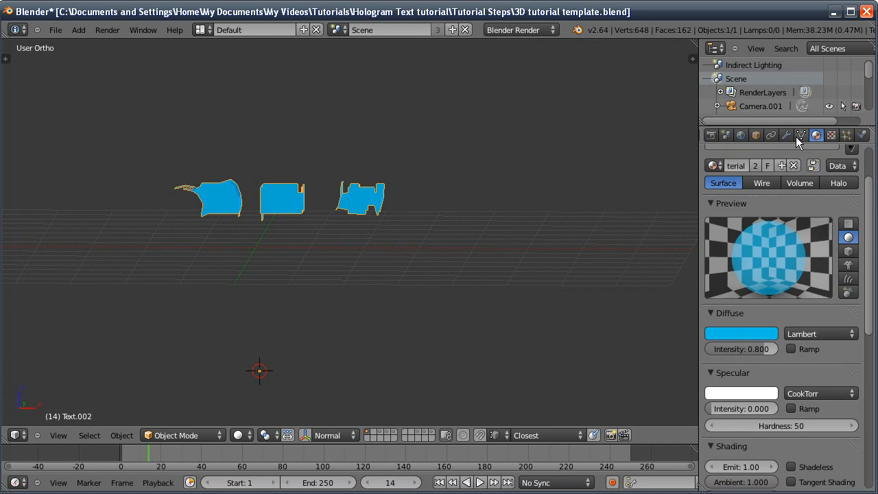
left_click(756, 226)
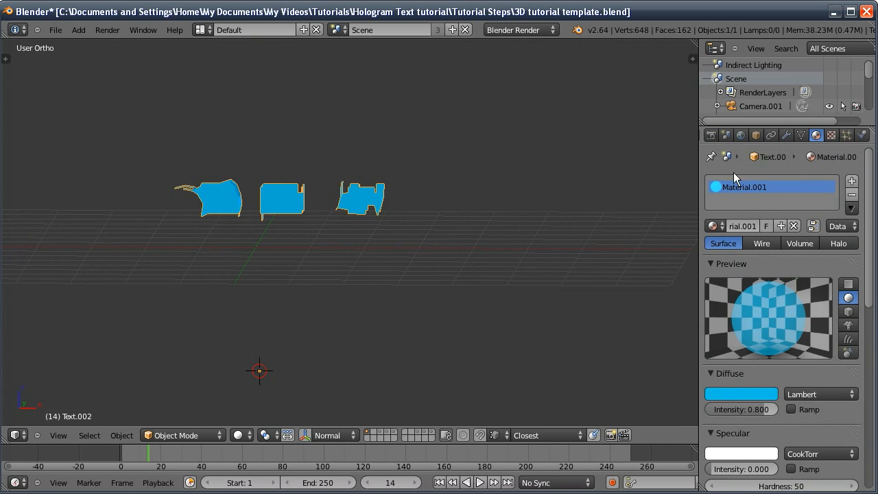
left_click(737, 393)
left_click_drag(767, 219, 767, 250)
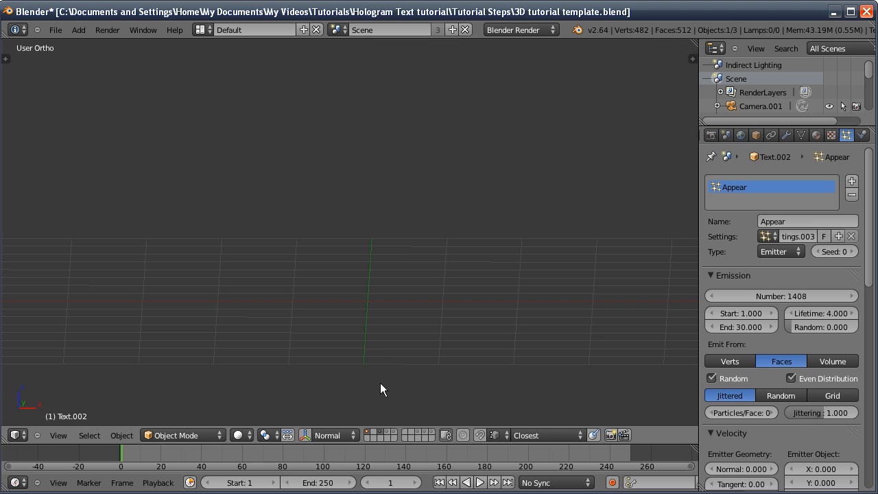
- Set the start frame of the text copy's Appear emission to 0
left_click(741, 313)
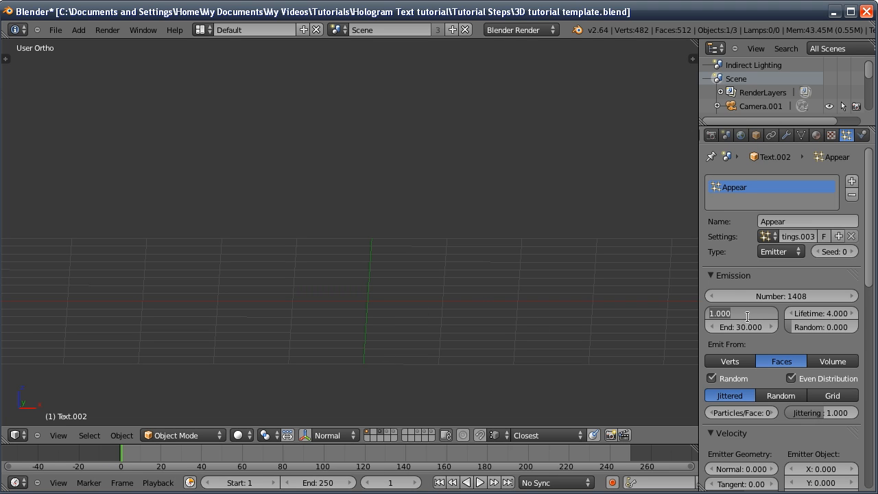
type("0")
key("Return")
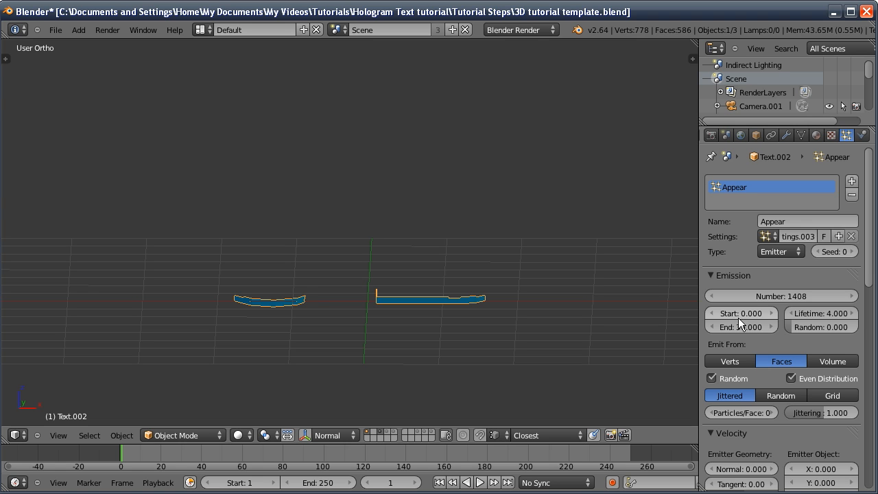
- Examine where the copy's leading band meets the original text around frames 15 to 19, in solid and wireframe display
left_click_drag(382, 484, 399, 483)
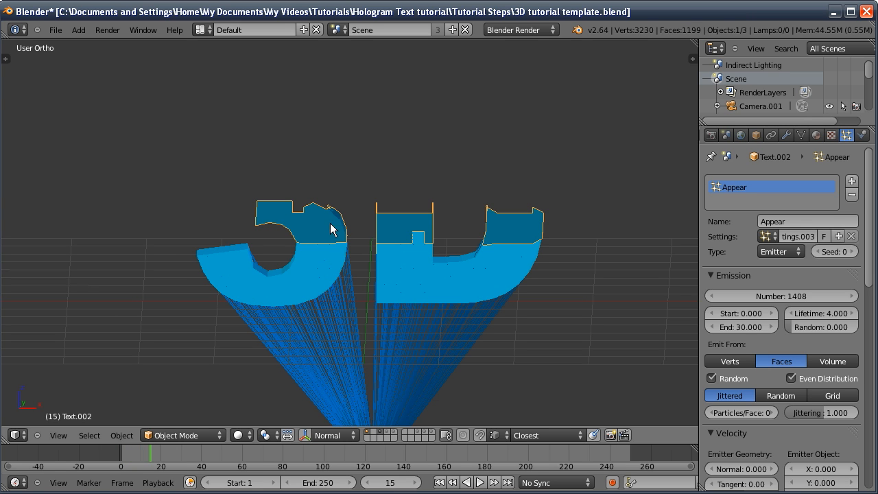
scroll(350, 219, "up", 3)
middle_click_drag(296, 237, 317, 237)
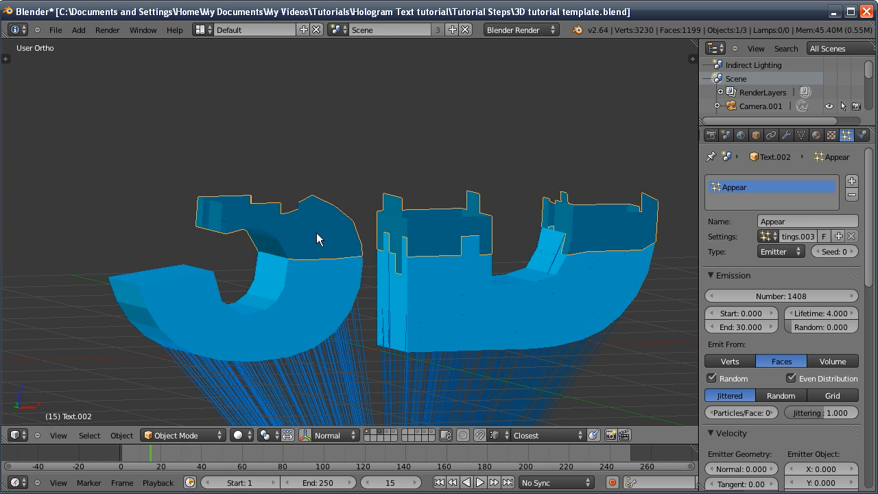
right_click(434, 276)
middle_click_drag(455, 267, 433, 266)
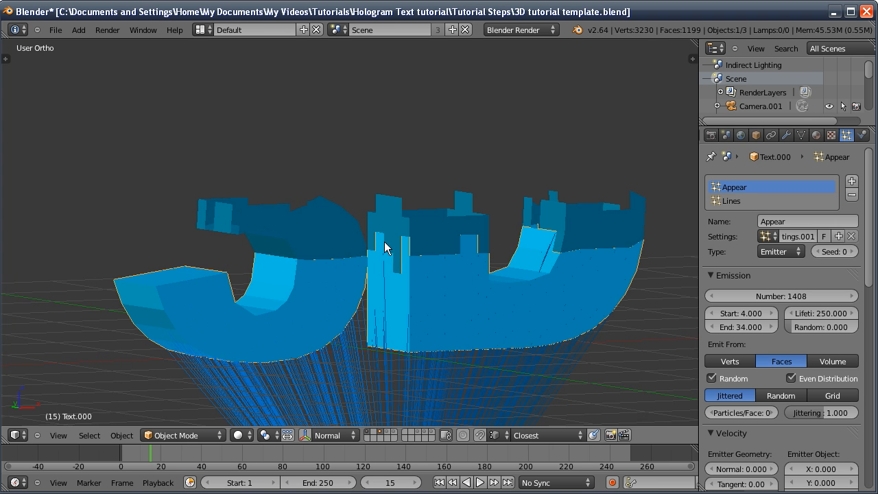
scroll(384, 242, "up", 4)
left_click_drag(393, 479, 400, 479)
middle_click_drag(423, 229, 387, 143)
mouse_move(393, 198)
middle_mouse_down("ctrl")
mouse_move(391, 284)
mouse_move(402, 273)
mouse_move(379, 286)
middle_mouse_up("ctrl")
key("z")
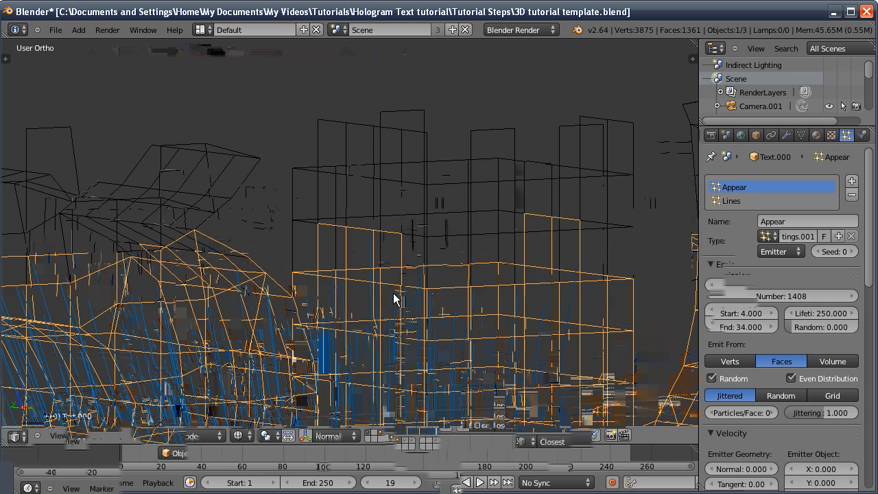
right_click(326, 167)
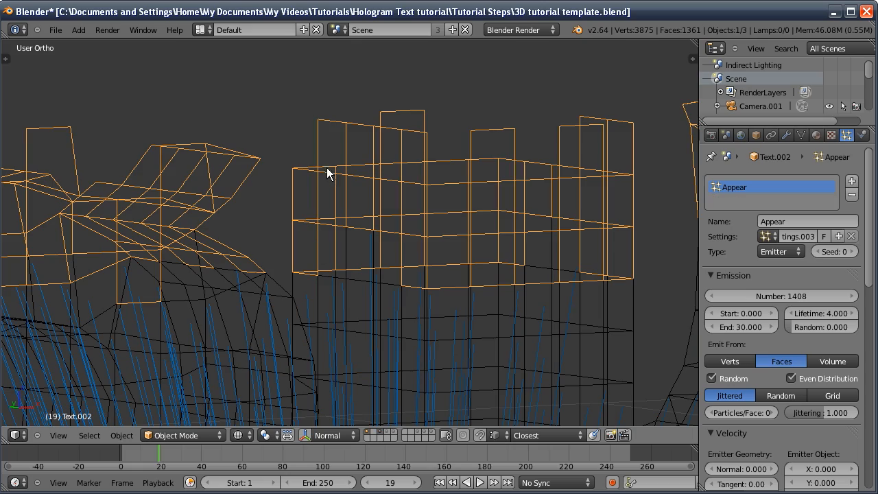
mouse_move(402, 243)
middle_mouse_down()
mouse_move(423, 257)
mouse_move(388, 277)
mouse_move(355, 231)
mouse_move(294, 235)
mouse_move(301, 248)
mouse_move(342, 247)
mouse_move(310, 247)
middle_mouse_up()
key("z")
- Display only the first layer and brighten the copy's diffuse colour to about R 0.000, G 0.475, B 0.711
key("1")
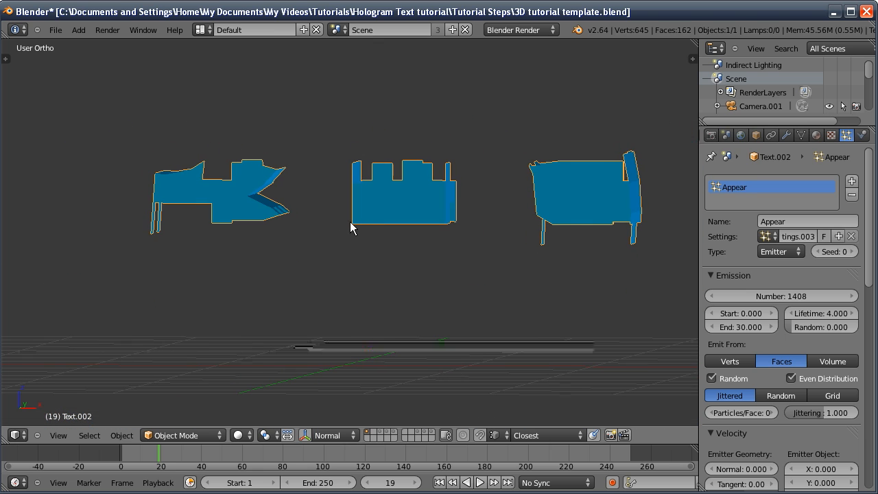
left_click(817, 135)
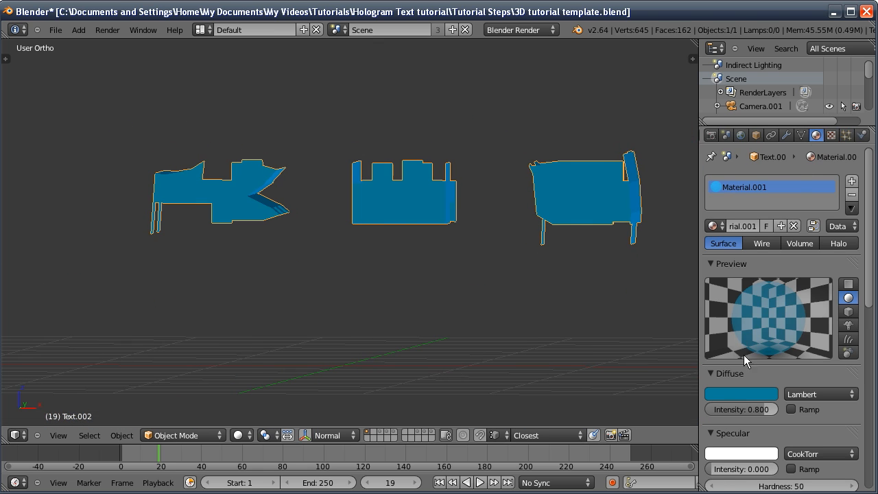
scroll(743, 355, "down", 1)
left_click(738, 378)
left_click_drag(766, 234, 769, 205)
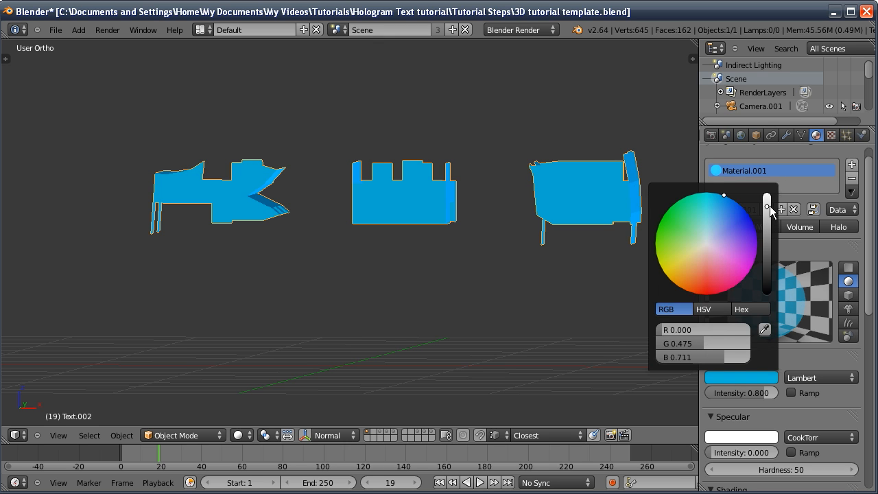
- Set the emit value of the text copy's material to 2
scroll(757, 344, "down", 5)
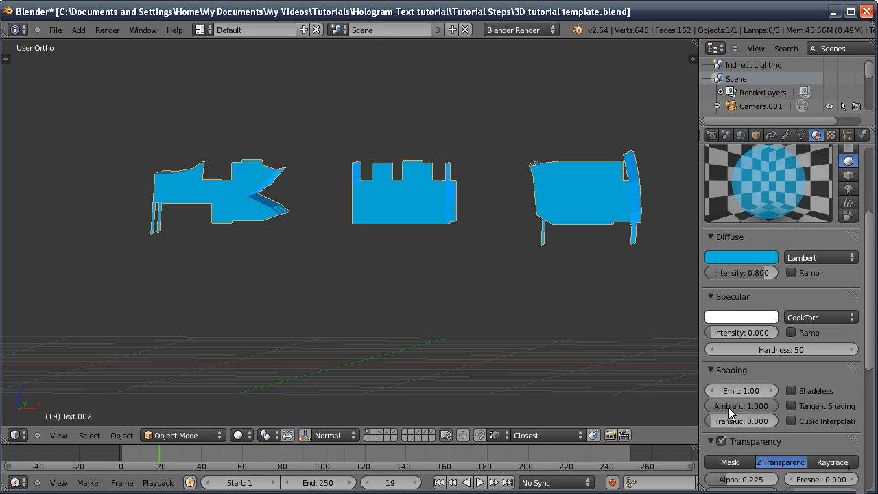
left_click(746, 391)
type("2")
key("Return")
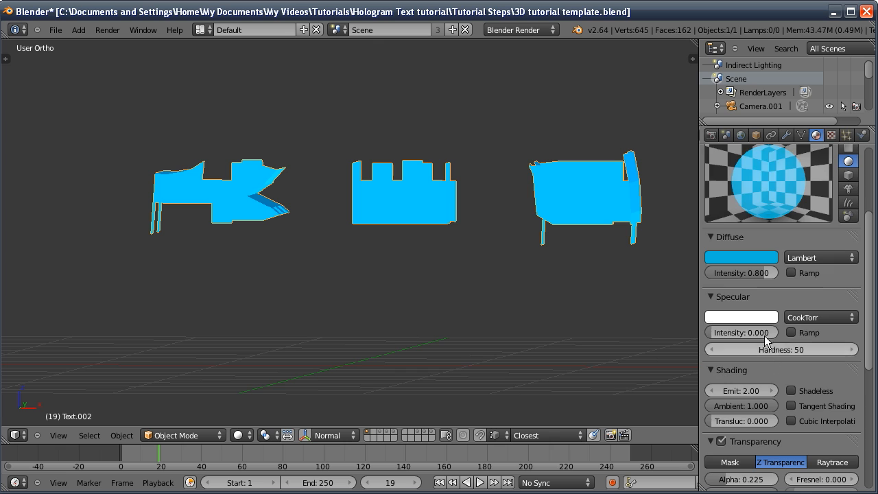
- Switch the text copy's material from Surface to Wire rendering
scroll(754, 390, "up", 5)
left_click(758, 231)
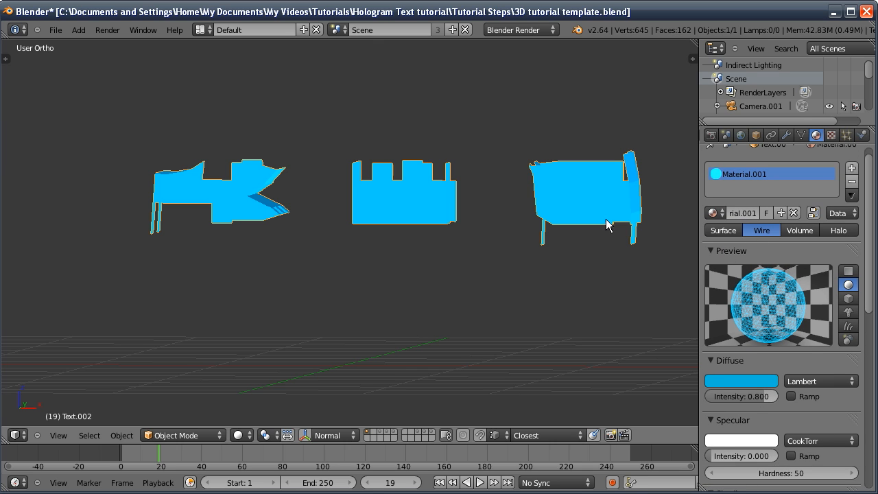
scroll(764, 376, "down", 8)
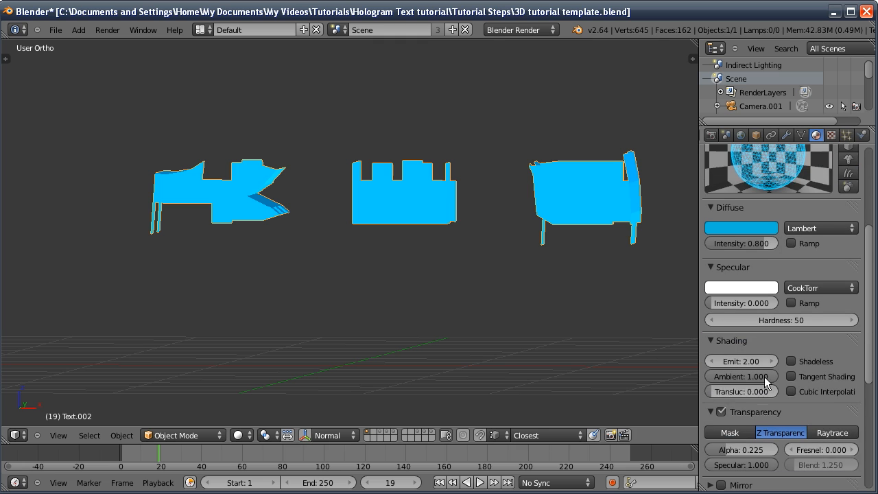
- Set the alpha of the text copy's material to 0.1 and render the current frame through the camera
left_click(742, 385)
type("0.1")
key("Return")
key("KP_0")
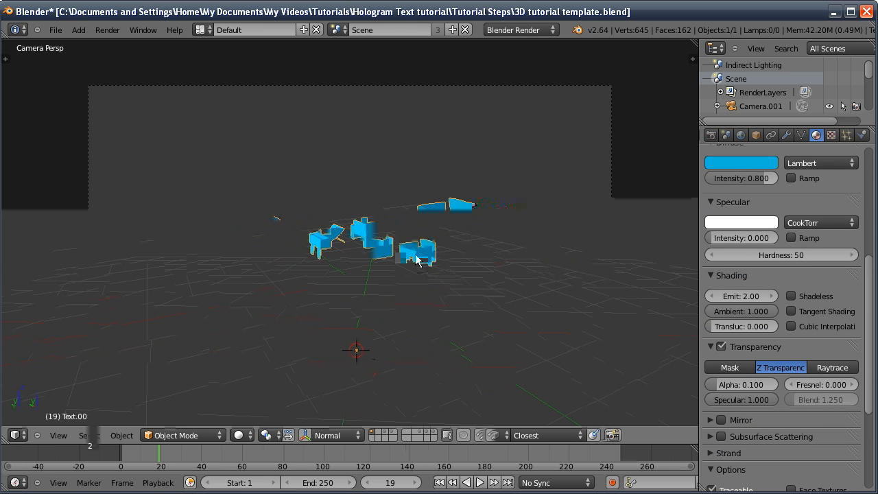
key("F12")
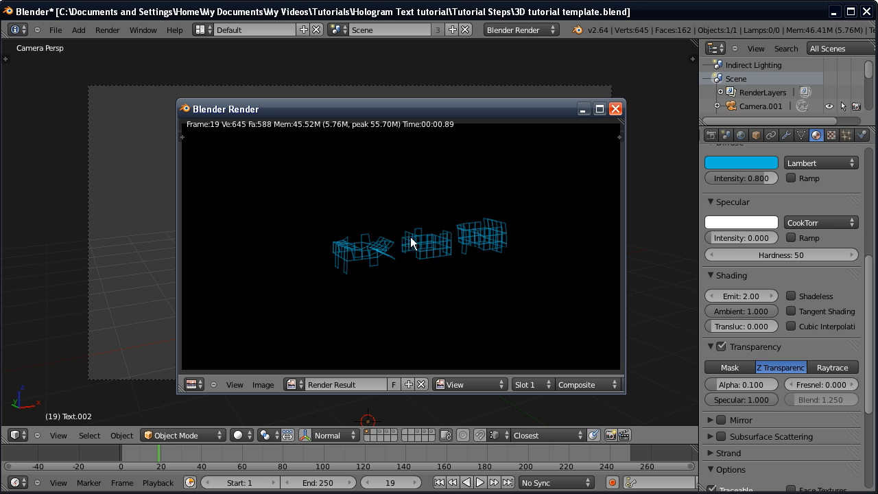
left_click(615, 109)
key("KP_0")
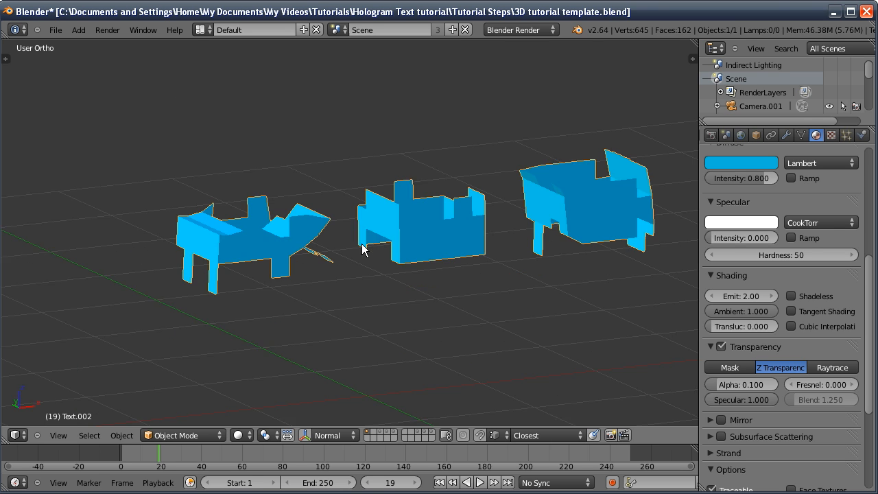
- Add a second particle system to the text copy and name it Cubes
middle_click_drag(384, 235, 343, 240, "shift")
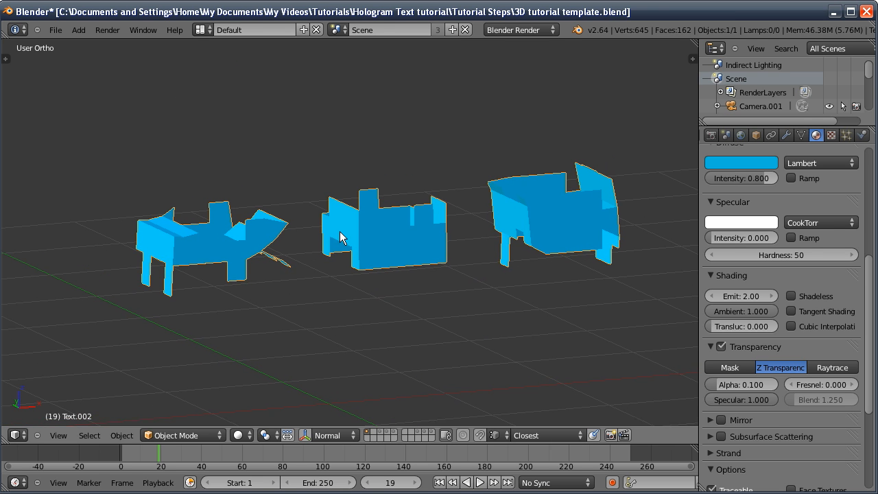
left_click(846, 135)
left_click(851, 181)
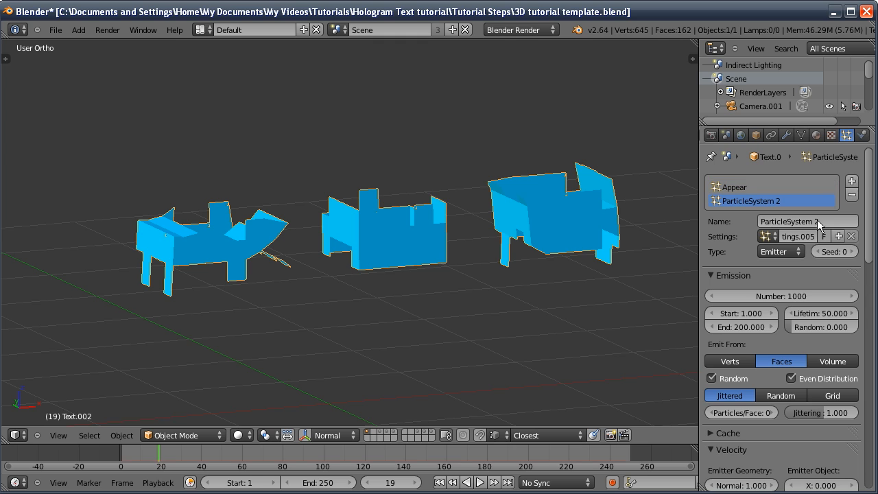
type("Cubes")
key("Return")
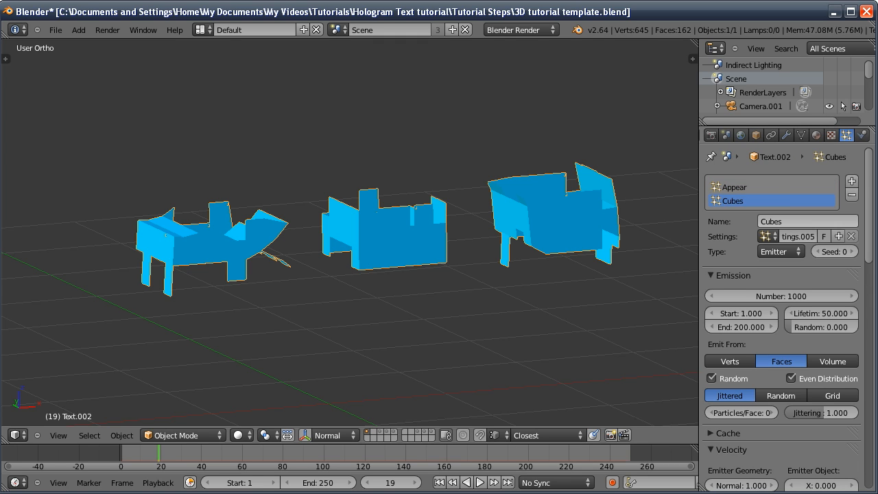
- Emit the Cubes particles from Verts without Random, with normal velocity 0 and physics set to No
left_click(729, 360)
left_click(712, 379)
scroll(776, 300, "down", 4)
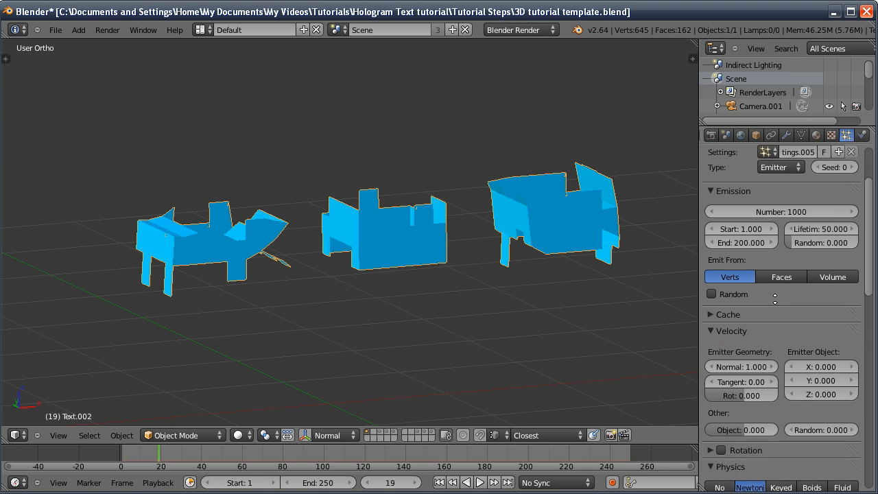
left_click(749, 336)
type("0")
key("Return")
left_click(719, 456)
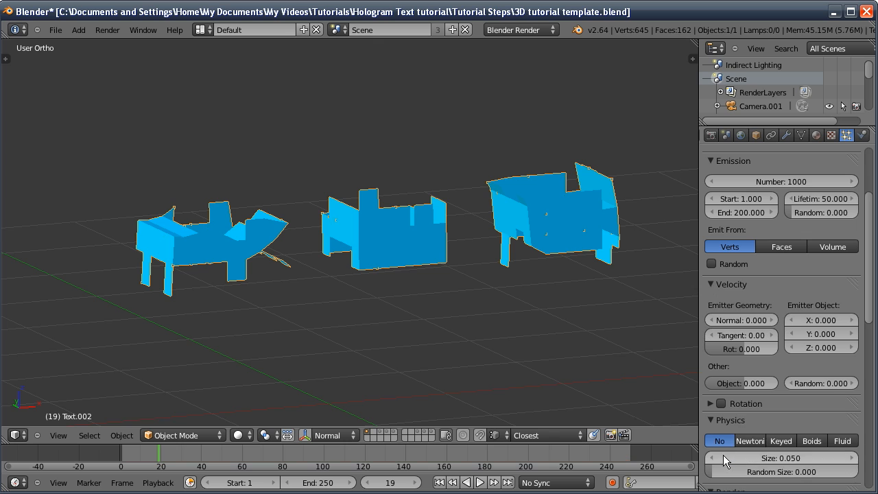
- Set the Cubes particles to render as Object
scroll(759, 256, "down", 6)
scroll(759, 255, "down", 1)
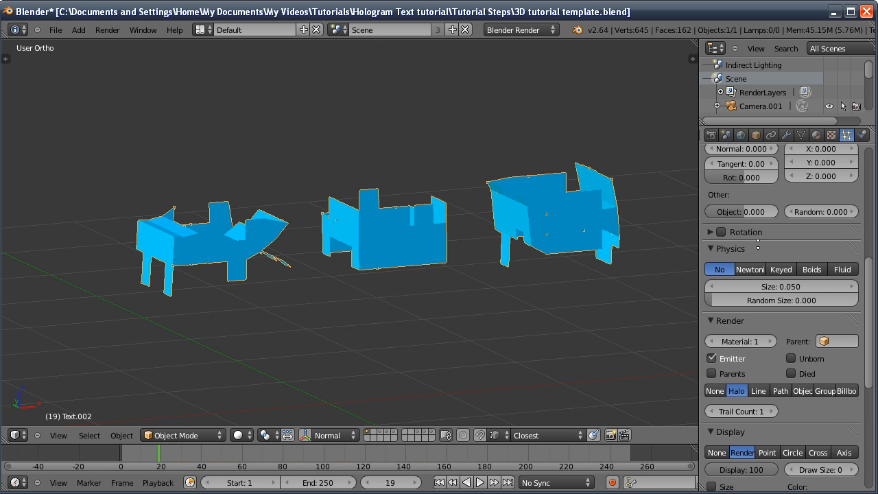
left_click(801, 387)
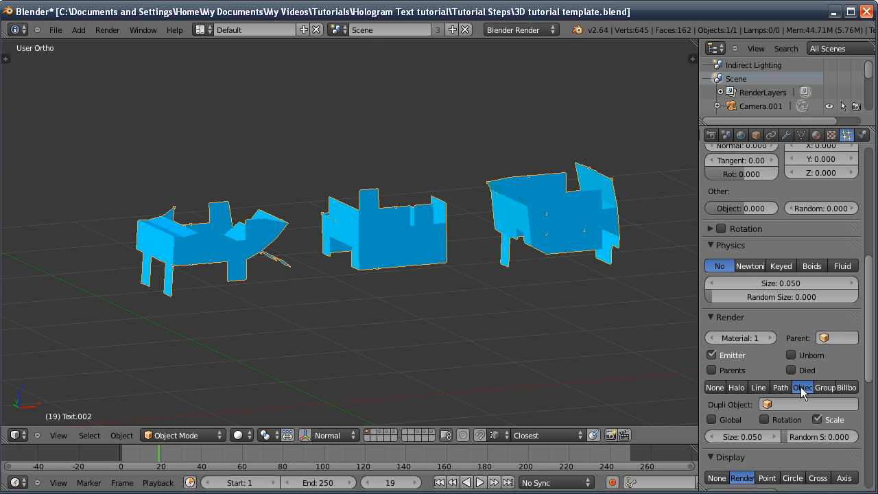
- Add a cube at the 3D cursor beside the text and scale it down
key("KP_1")
middle_click_drag(237, 264, 252, 83, "shift")
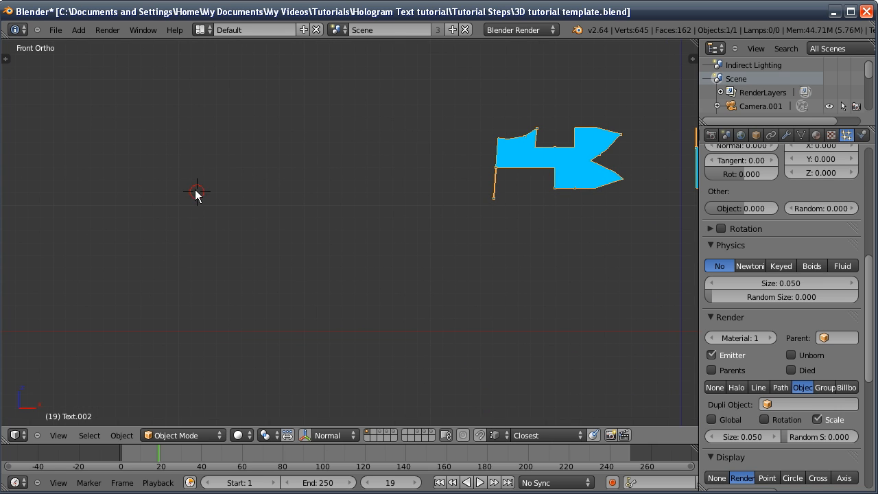
key("shift+a")
mouse_move(198, 190)
left_click(236, 203)
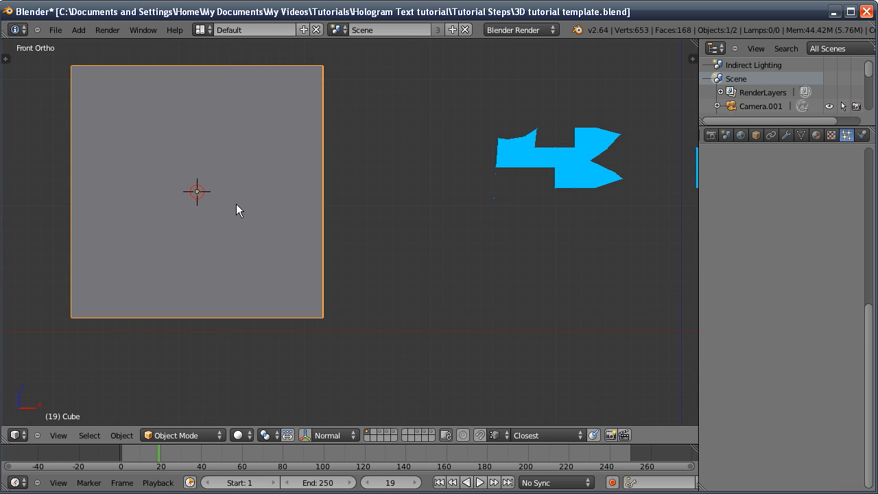
key("s")
left_click(237, 235)
- Assign Cube as the dupli object of the text copy's Cubes particle system
middle_click_drag(237, 235, 321, 243)
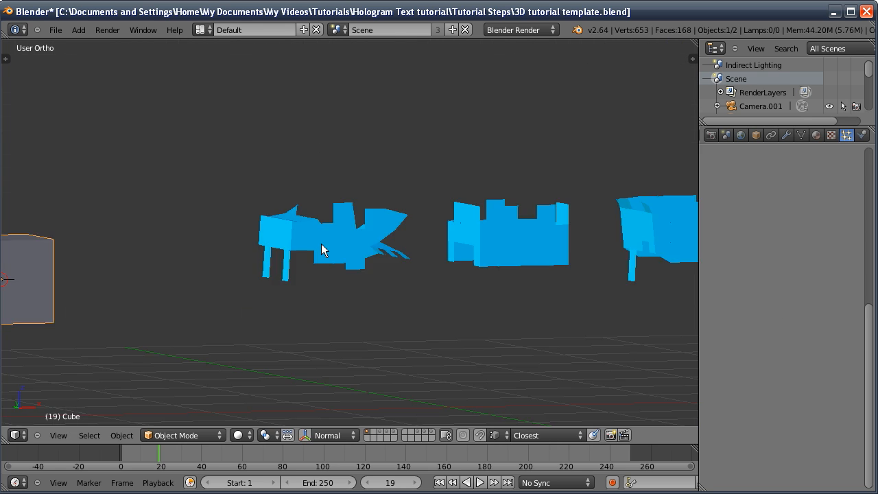
right_click(321, 244)
left_click(799, 404)
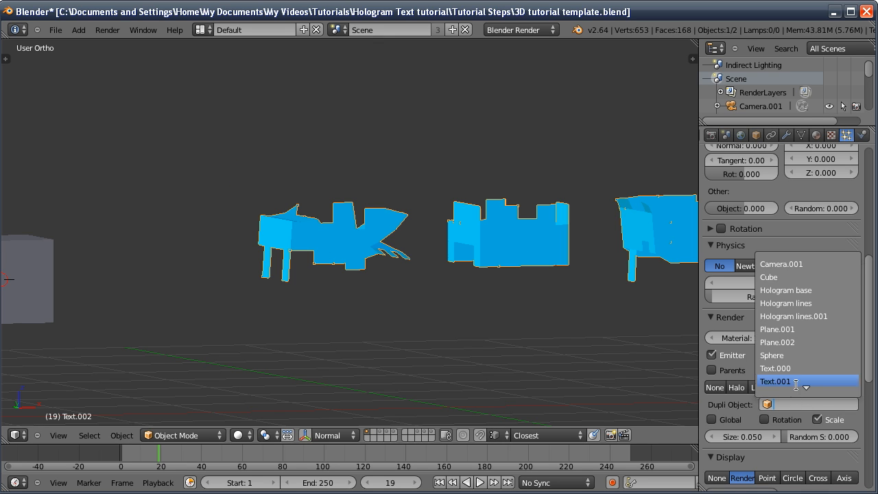
left_click(771, 279)
scroll(453, 260, "up", 3)
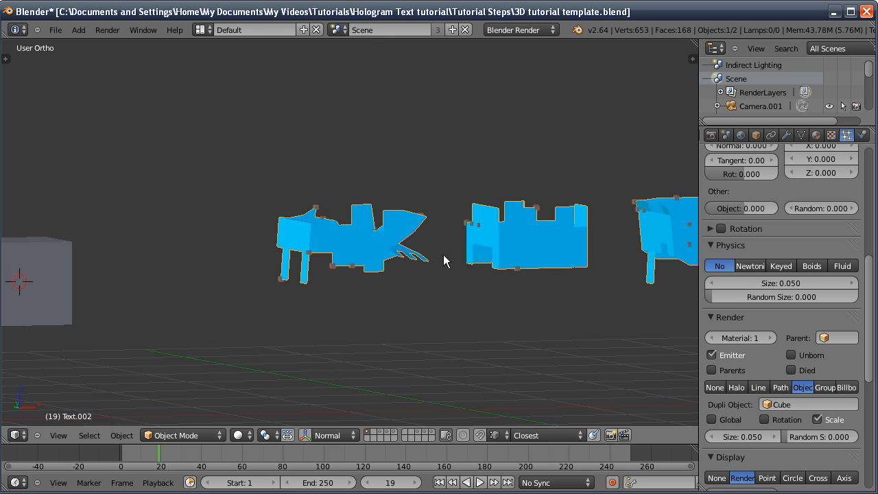
- Assign the existing blue material to the cube
middle_click_drag(475, 280, 82, 226)
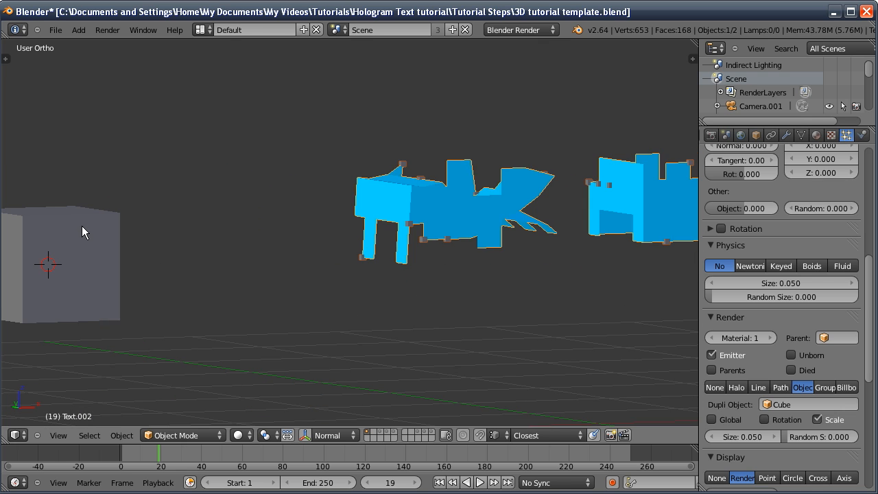
left_click(815, 135)
left_click(713, 225)
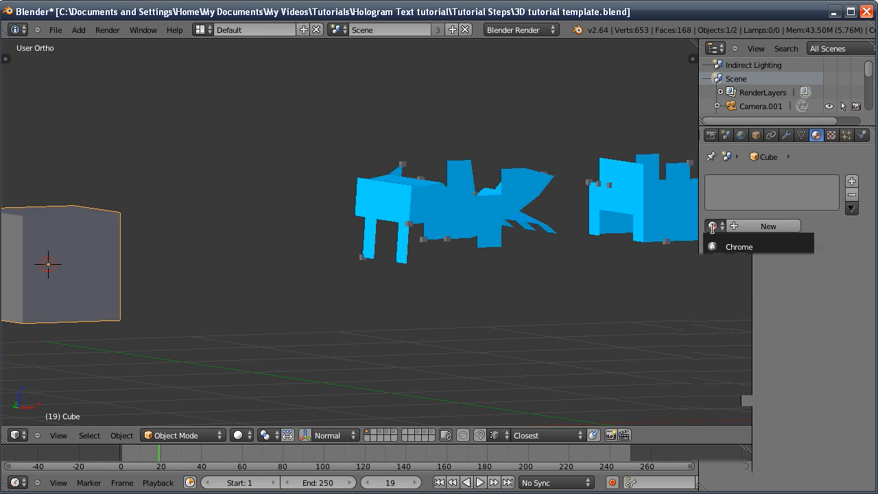
left_click(716, 274)
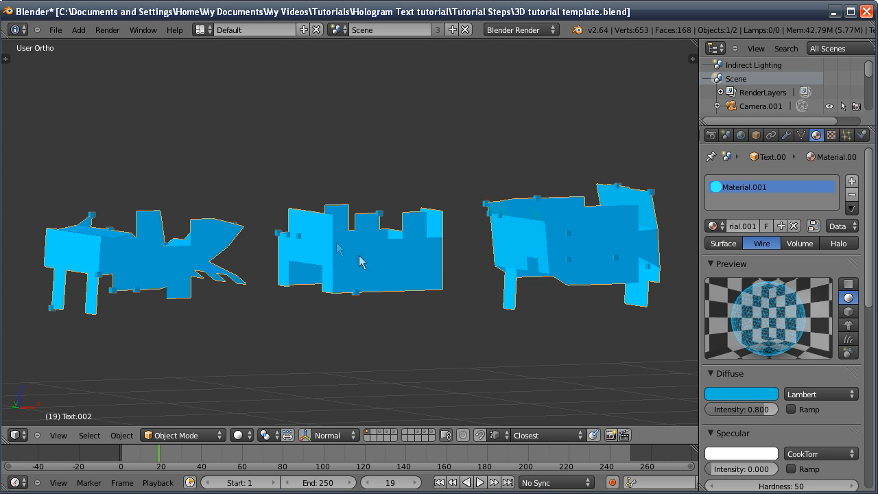
- Set the Cubes particles' emission end to frame 1 and their lifetime to 250
left_click(847, 135)
middle_click_drag(788, 219, 753, 375)
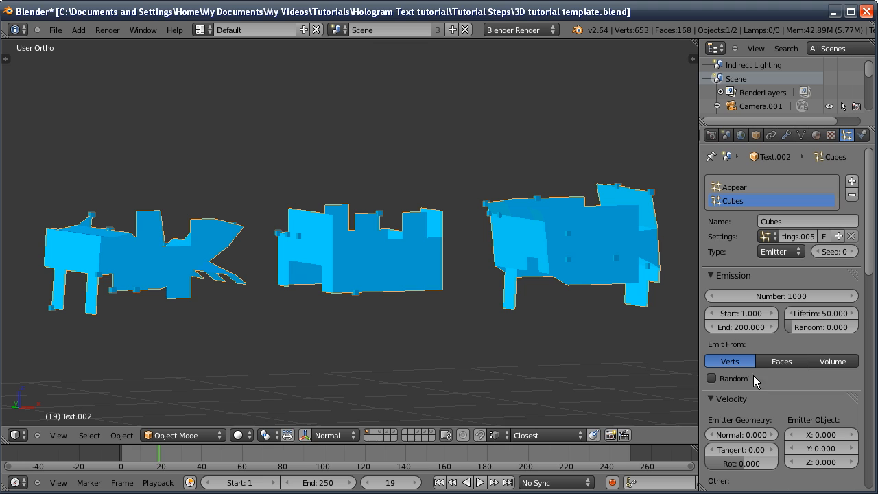
left_click(749, 330)
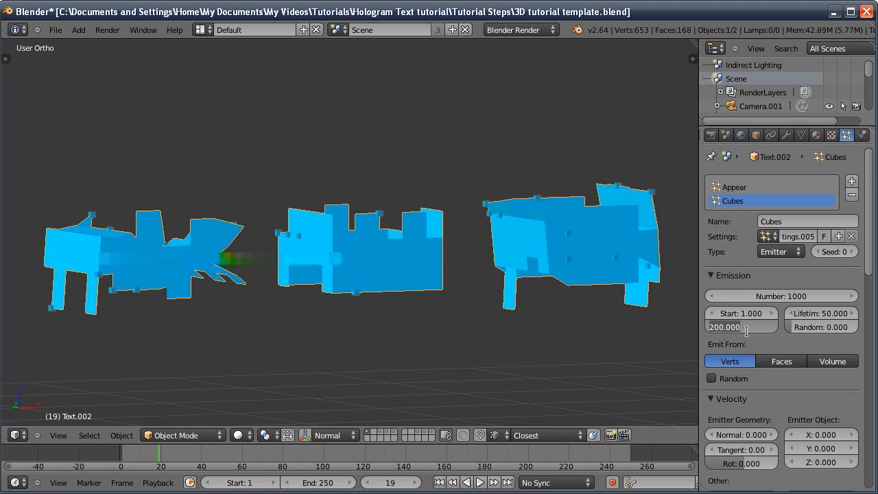
type("1")
left_click(811, 313)
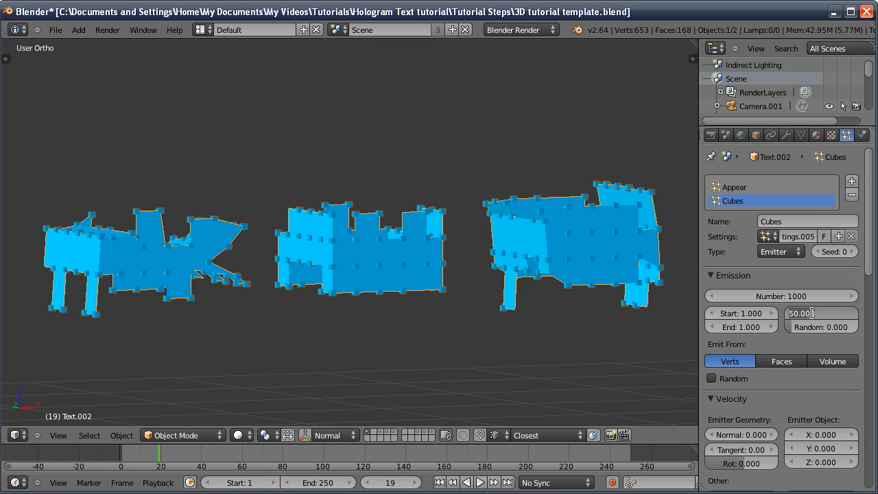
type("250")
key("Return")
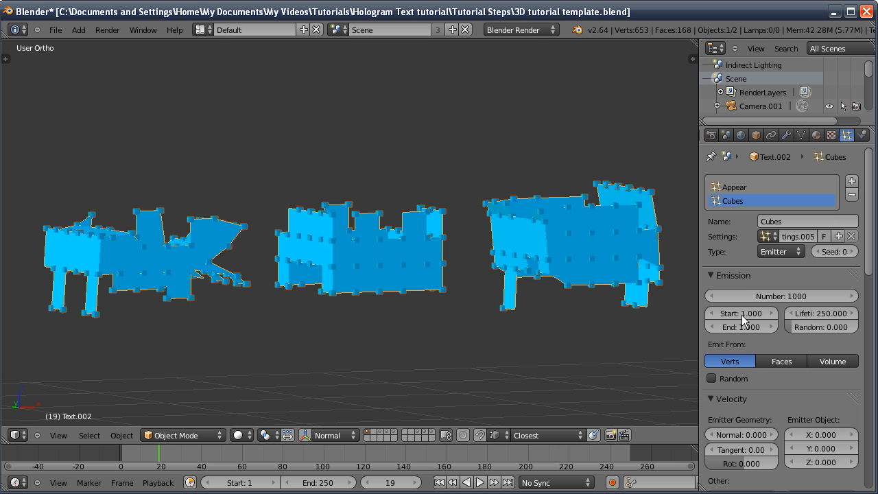
- Increase the number of Cubes particles to 1500 to cover more of the text copy's vertices
scroll(267, 216, "down", 1)
middle_click_drag(266, 214, 416, 244)
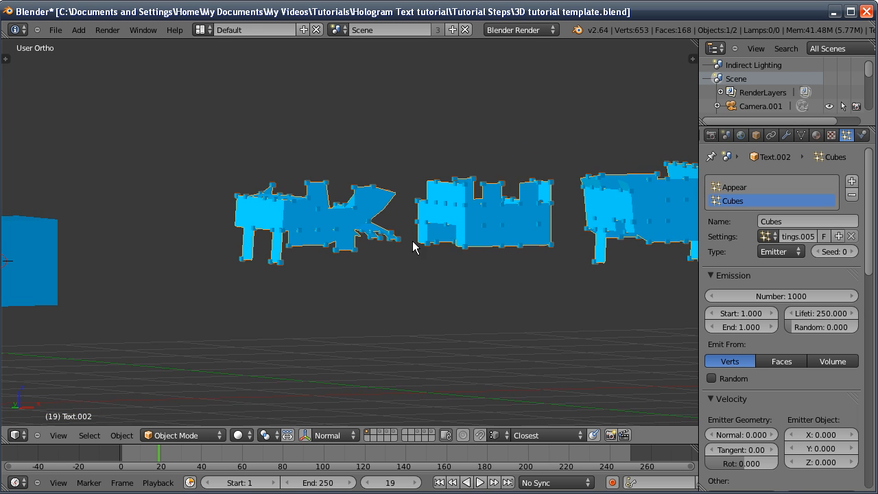
middle_click_drag(469, 240, 358, 287)
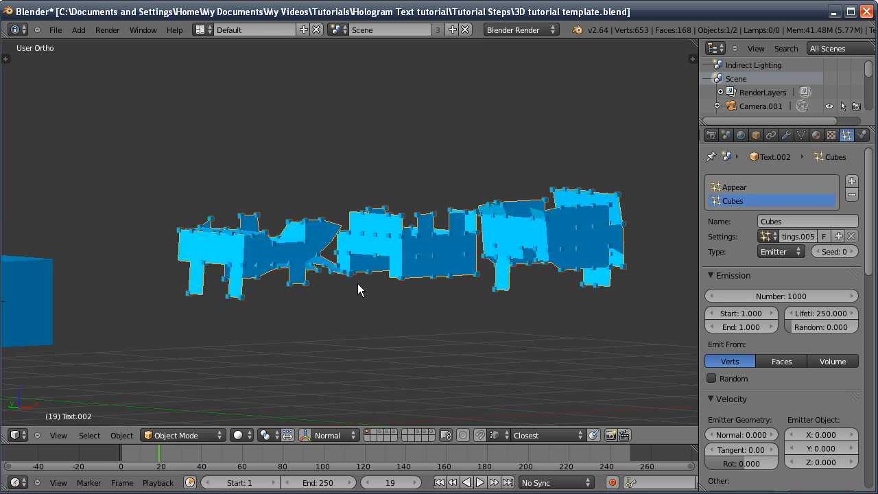
scroll(403, 294, "up", 4)
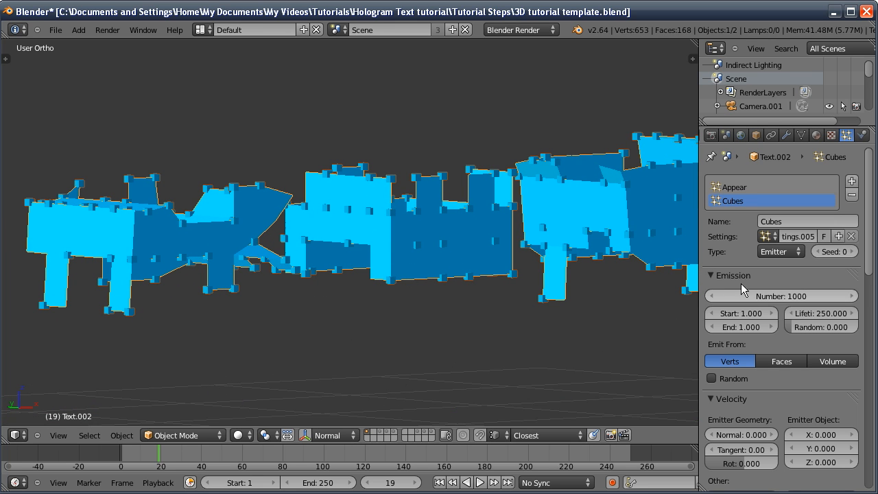
left_click(774, 295)
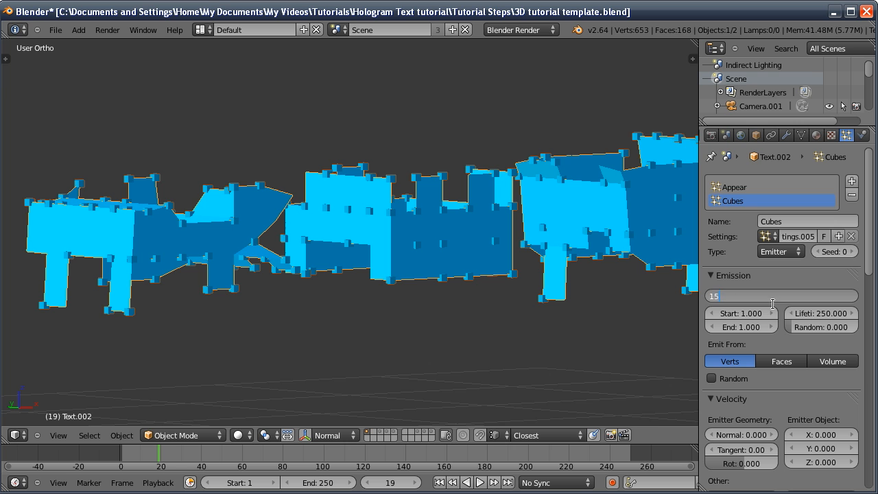
type("1500")
key("Return")
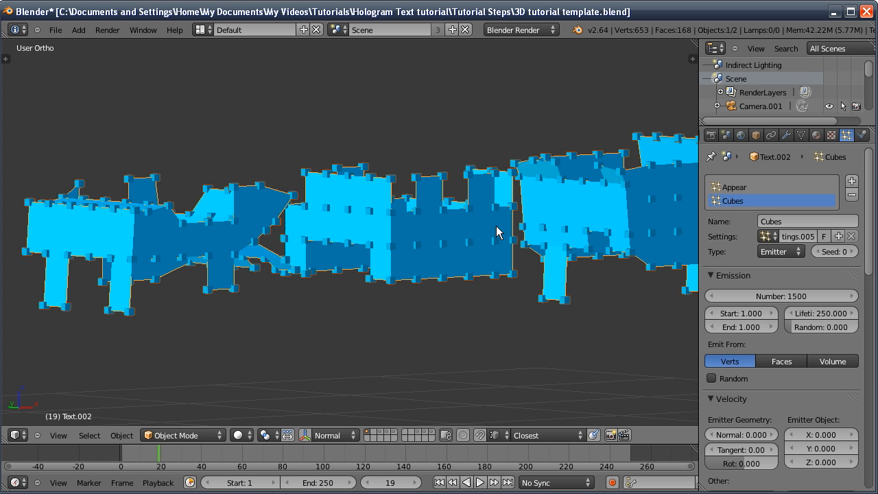
- Render the current frame through the camera to check the cubes on the wireframe, and close the render
key("KP_0")
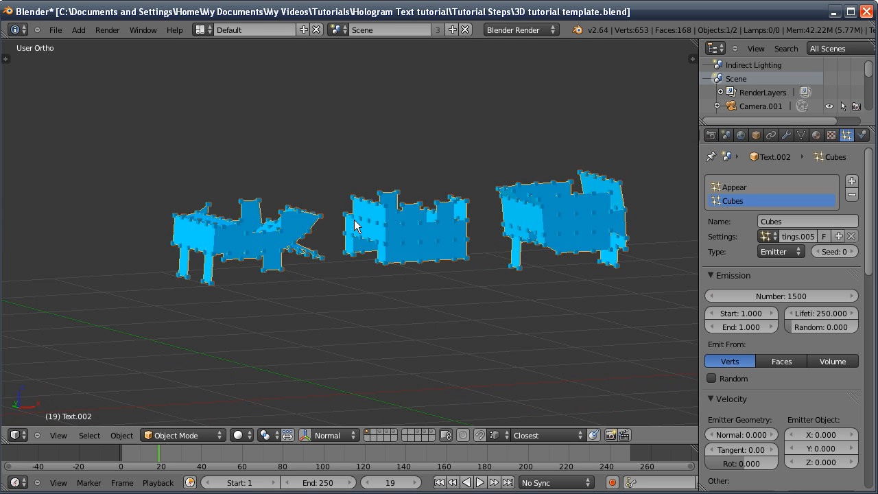
key("F12")
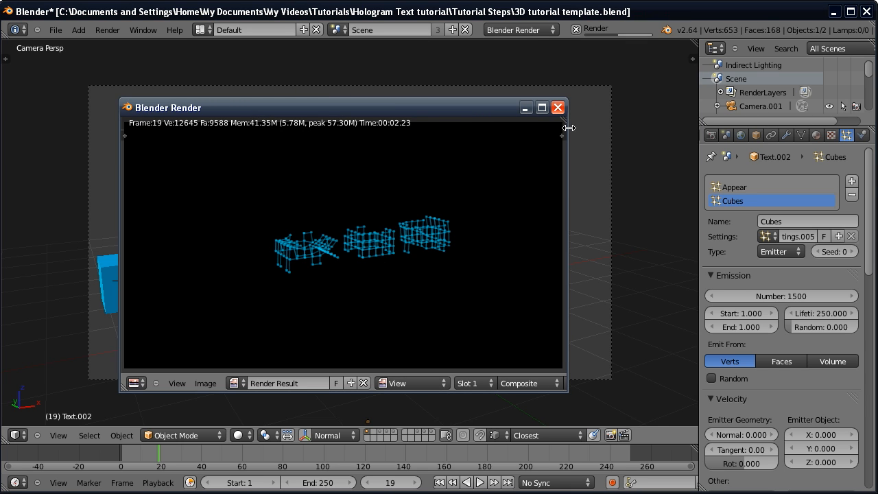
left_click(558, 107)
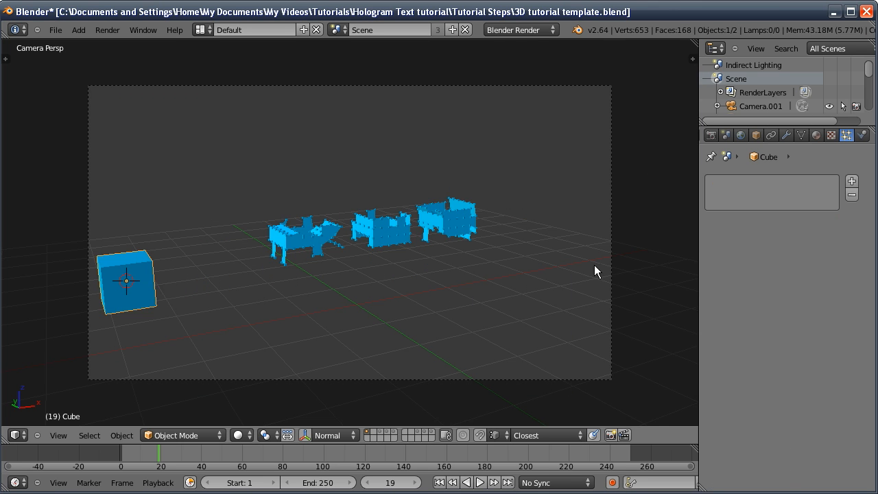
- Set the size of the text copy's Cubes particles to 0.020
scroll(750, 363, "down", 10)
left_click(765, 278)
type("0.0")
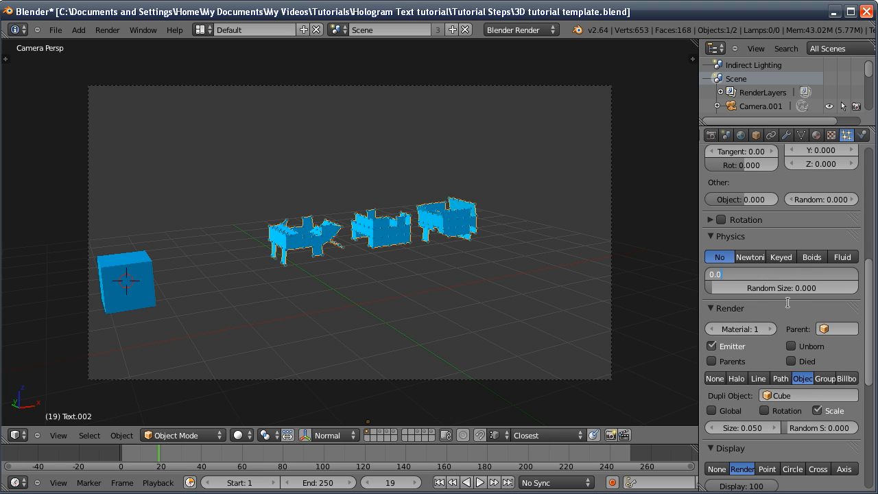
type("20")
key("Return")
- Render the frame with the smaller cubes, and render it again with the third layer also displayed
key("F12")
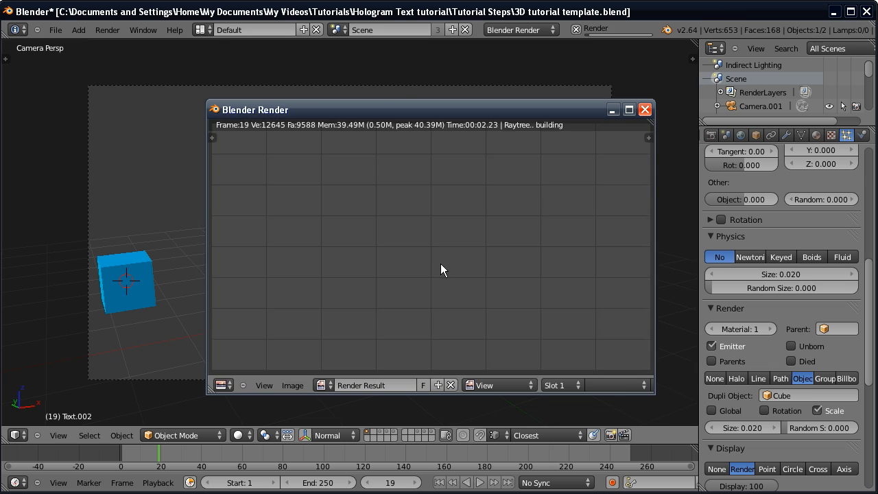
left_click(644, 110)
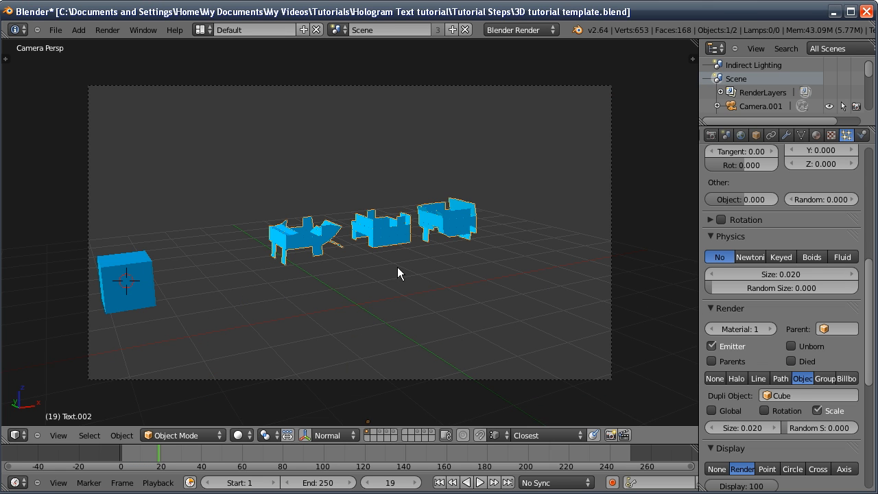
key("shift+3")
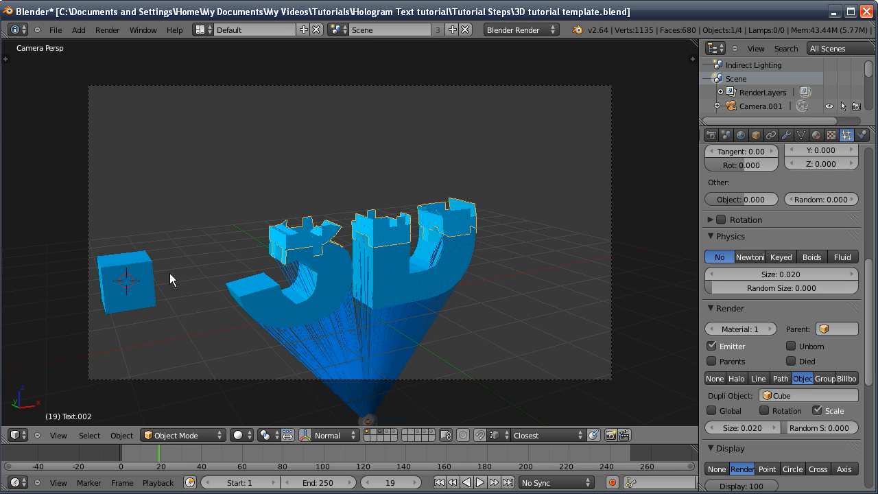
key("F12")
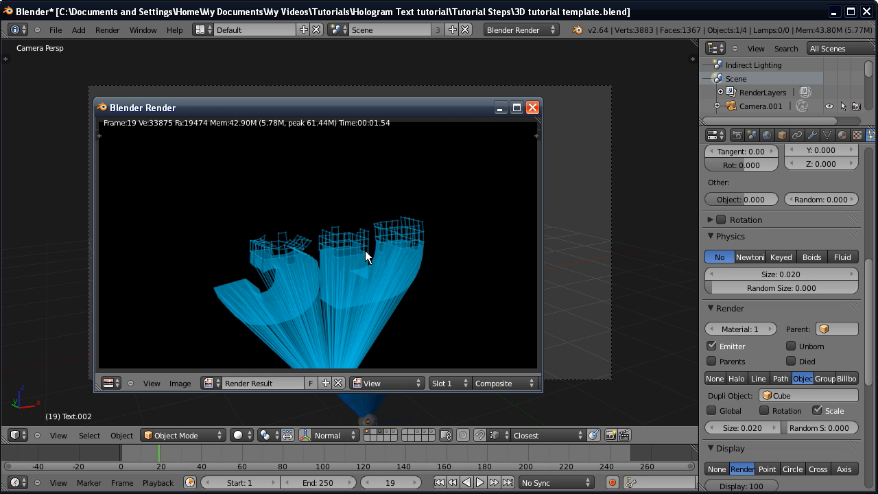
- Close the render, duplicate the original 3D text in place, move the duplicate to the second layer, and save the file
key("Escape")
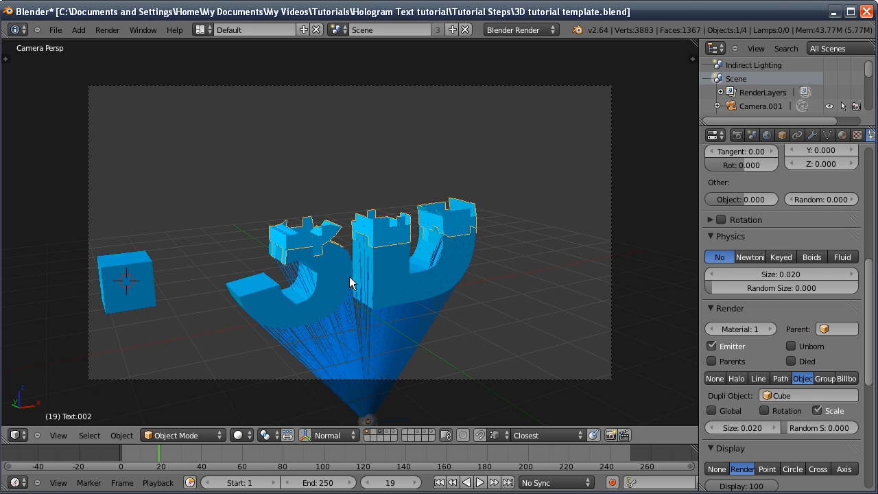
left_click(419, 431)
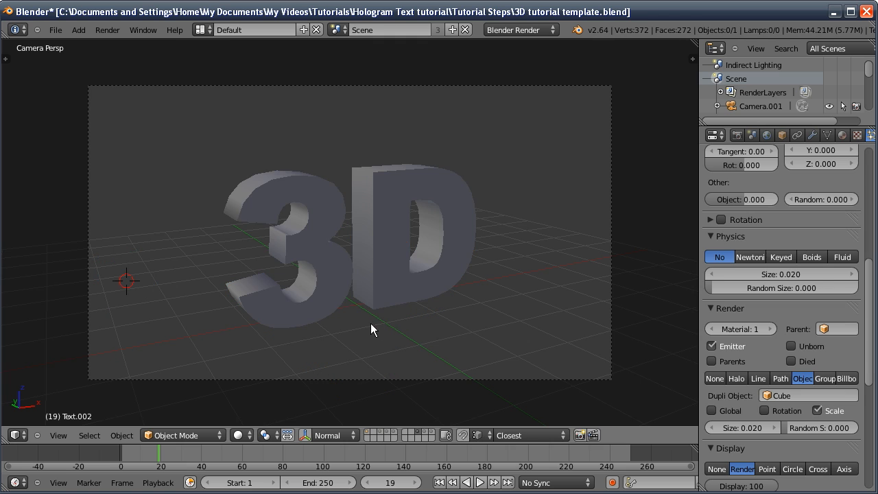
right_click(351, 290)
key("shift+d")
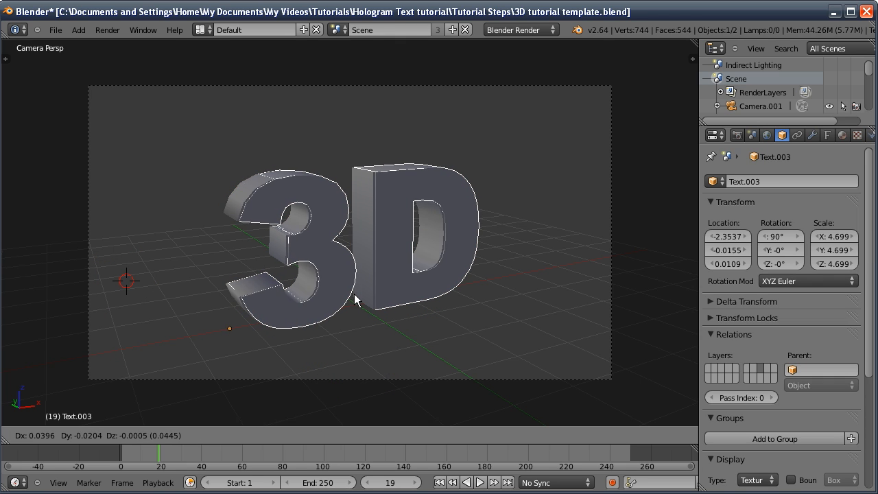
right_click(368, 303)
key("m")
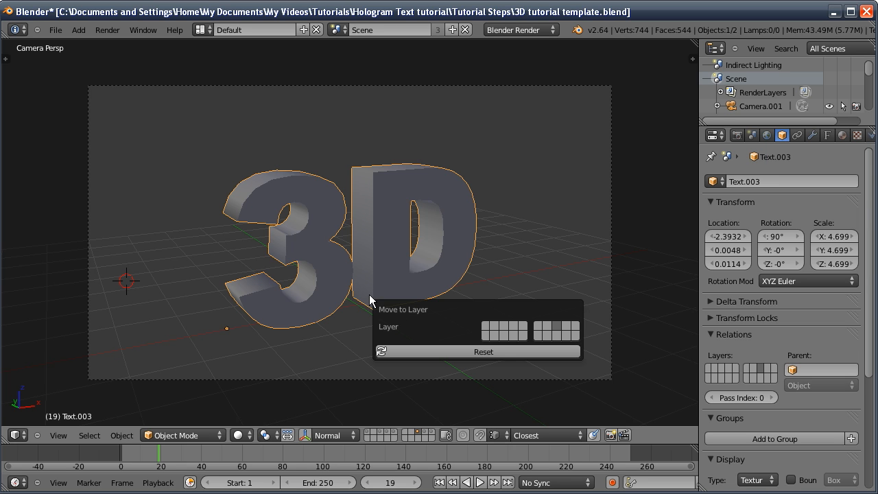
key("1")
middle_click_drag(335, 209, 365, 221)
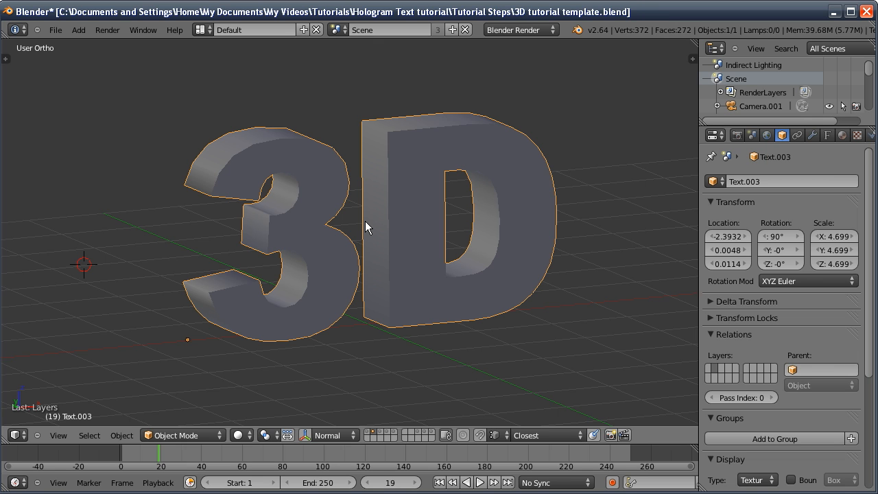
key("ctrl+s")
middle_click_drag(362, 288, 387, 312)
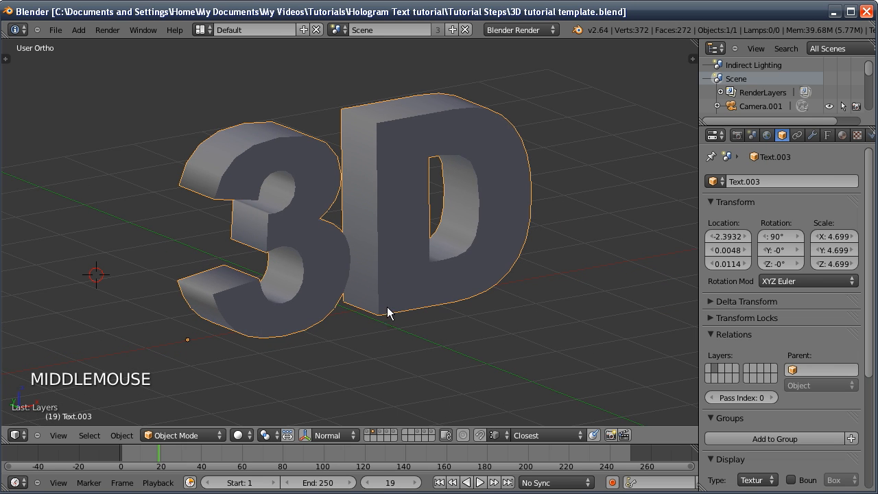
- Convert the duplicated text to a curve and enter edit mode to show its control points
left_click(122, 435)
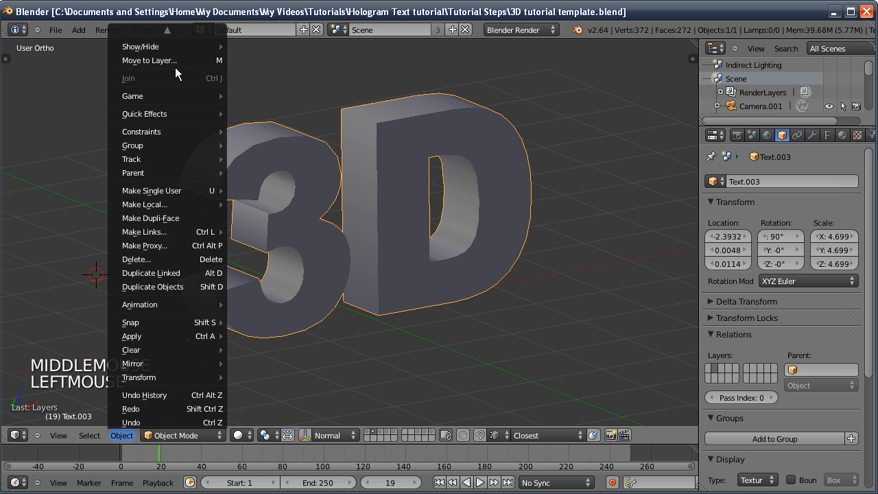
mouse_move(166, 51)
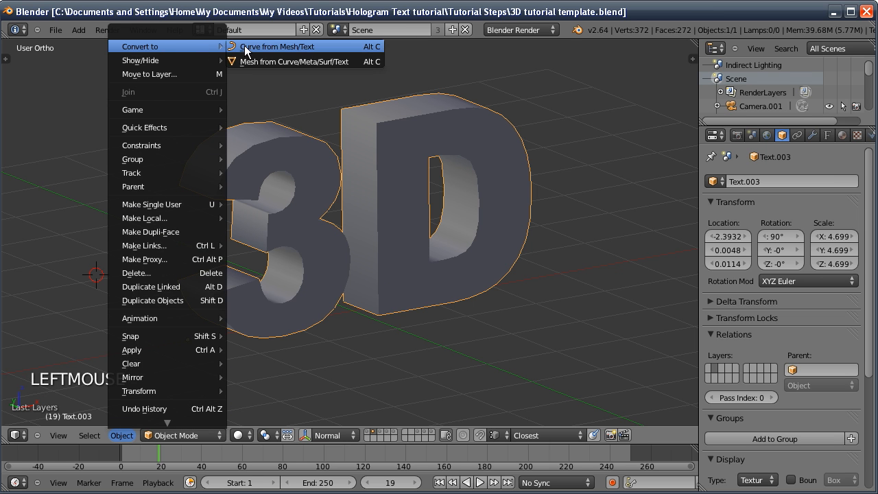
left_click(260, 46)
key("Tab")
middle_click_drag(321, 225, 203, 176)
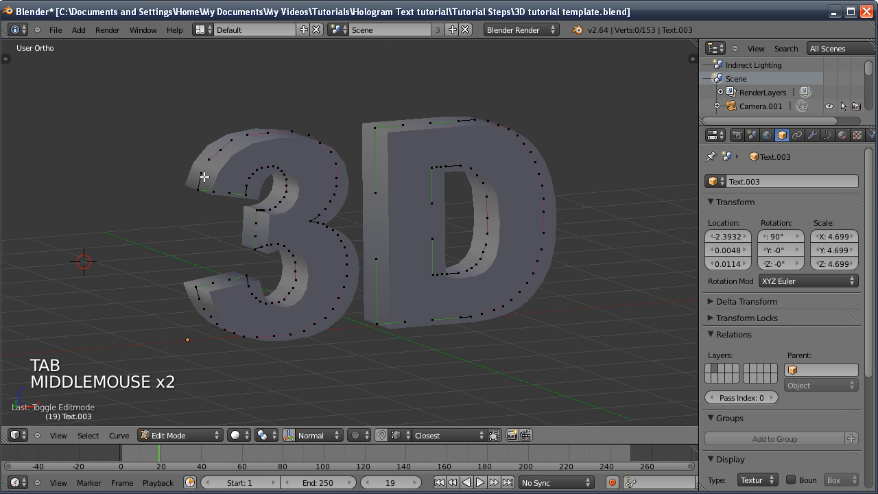
- Set the text curve's Extrude value to 0.000 so the letters are flat
left_click(827, 135)
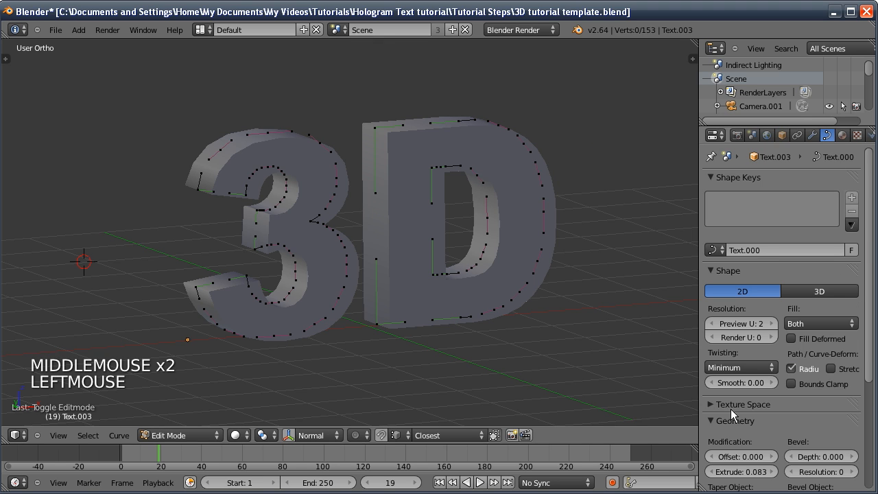
middle_click_drag(730, 409, 745, 382)
mouse_move(742, 418)
left_mouse_down("ctrl")
mouse_move(728, 418)
mouse_move(742, 416)
left_mouse_up("ctrl")
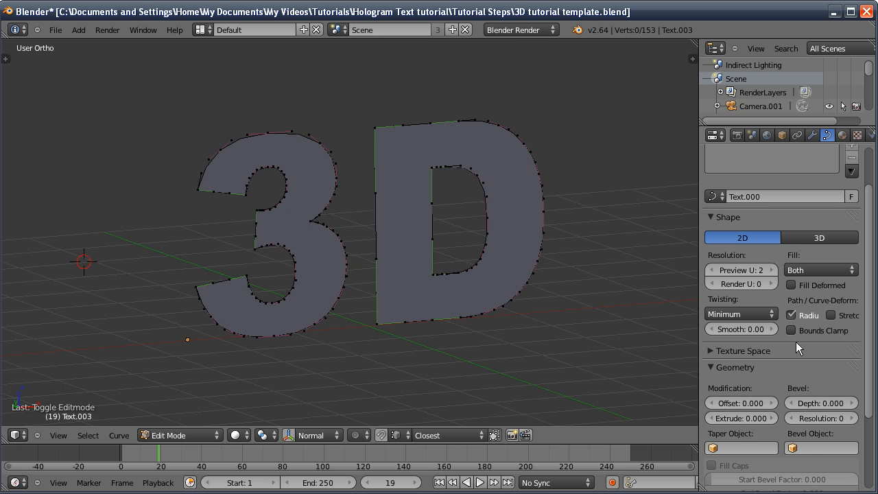
- Leave edit mode and add a Bezier circle beside the flat text in front view
key("KP_1")
middle_click_drag(318, 270, 284, 201, "shift")
key("Tab")
right_click(118, 196)
key("shift+a")
mouse_move(118, 197)
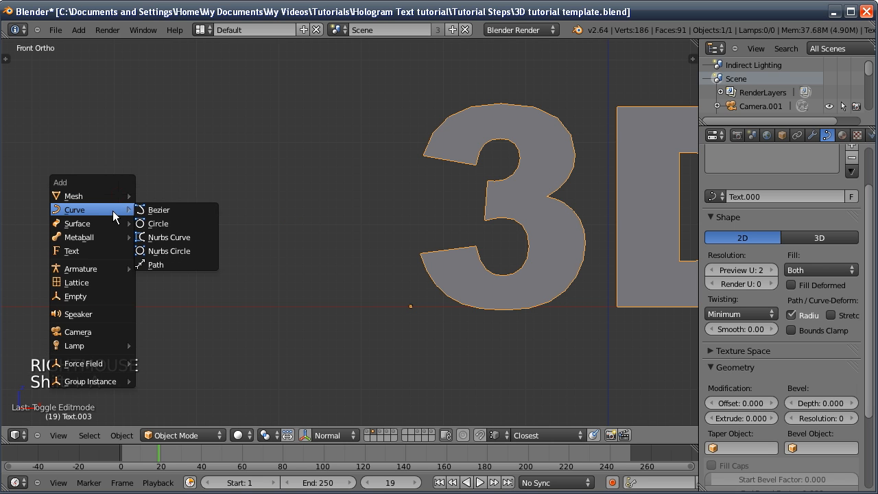
left_click(153, 225)
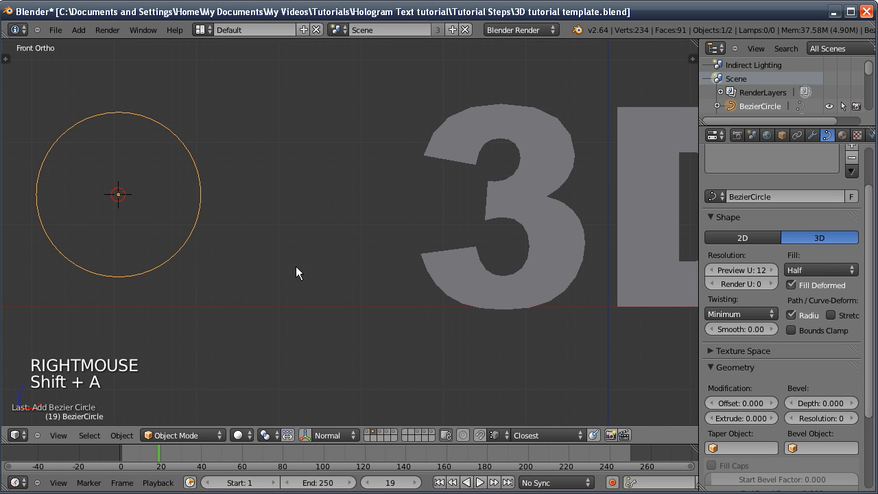
- Set the Bezier circle's Preview U resolution to 2
left_click(714, 269)
left_click(713, 269)
left_click(713, 270)
left_click(713, 269)
left_click(713, 270)
left_click(714, 269)
left_click(714, 269)
left_click(715, 270)
left_click(714, 270)
left_click(715, 270)
left_click(715, 270)
left_click(766, 271)
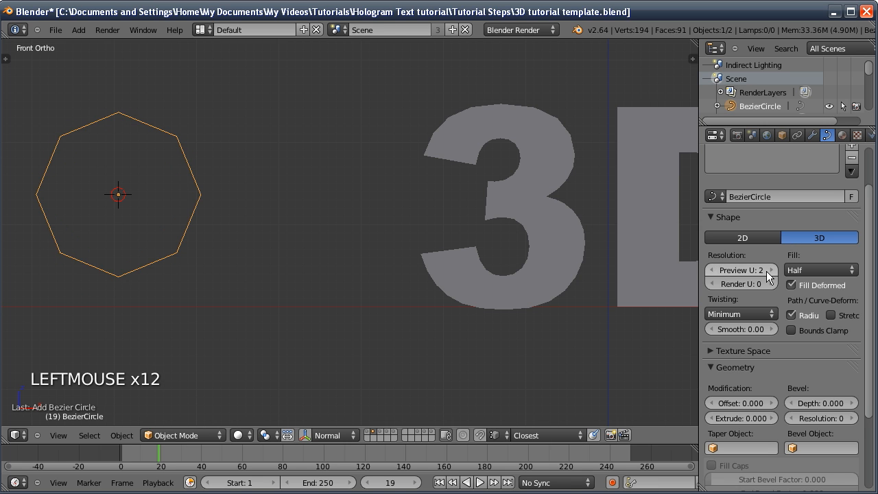
- Assign the Bezier circle as the bevel object of the text curve
middle_click_drag(439, 261, 384, 254)
middle_click_drag(384, 254, 331, 245, "shift")
left_click(355, 234)
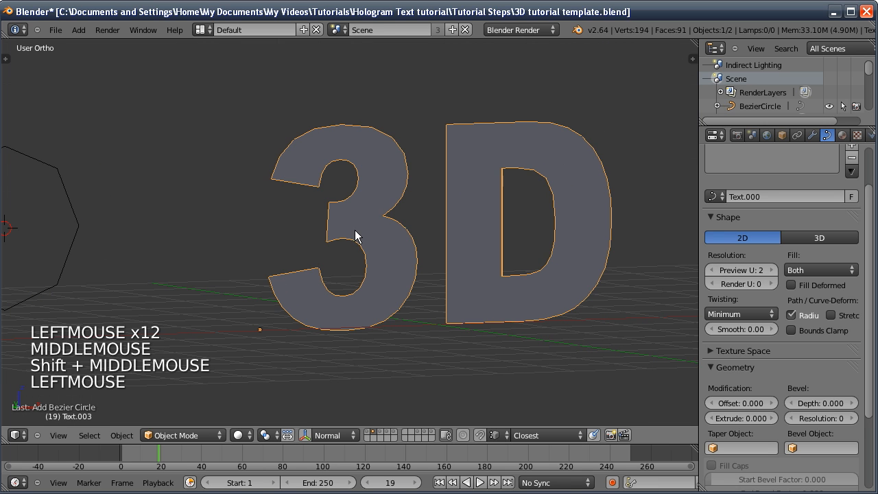
left_click(811, 447)
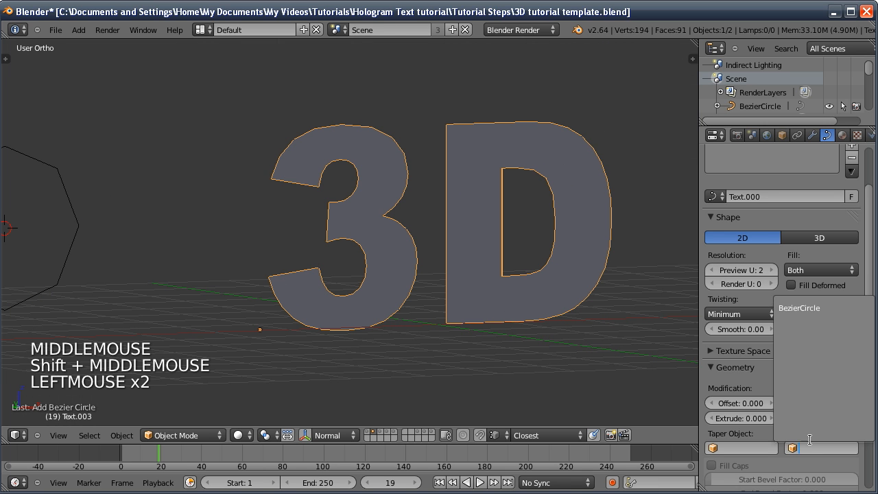
left_click(802, 308)
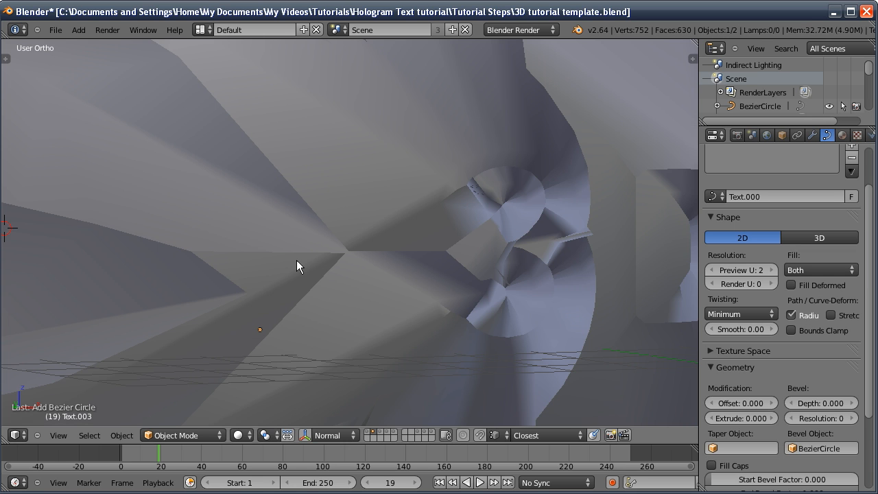
- Scale the Bezier circle down repeatedly until the bevelled text curve is only a very thin outline
key("z")
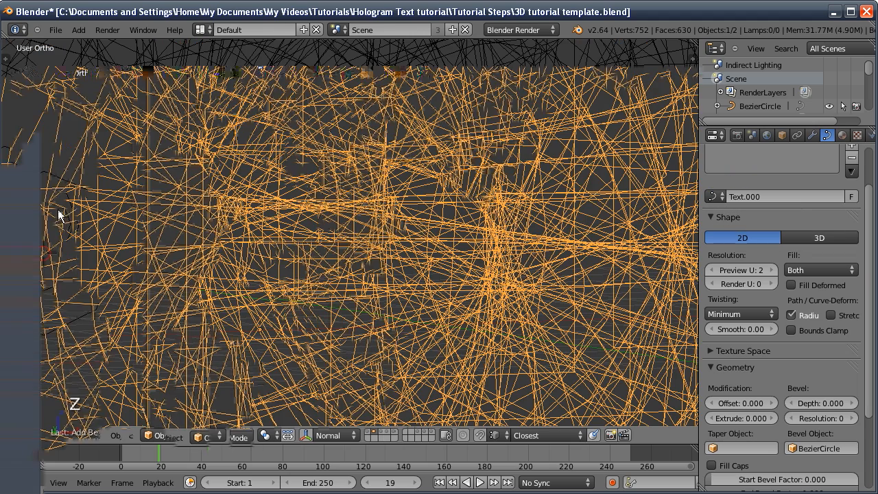
left_click(113, 184)
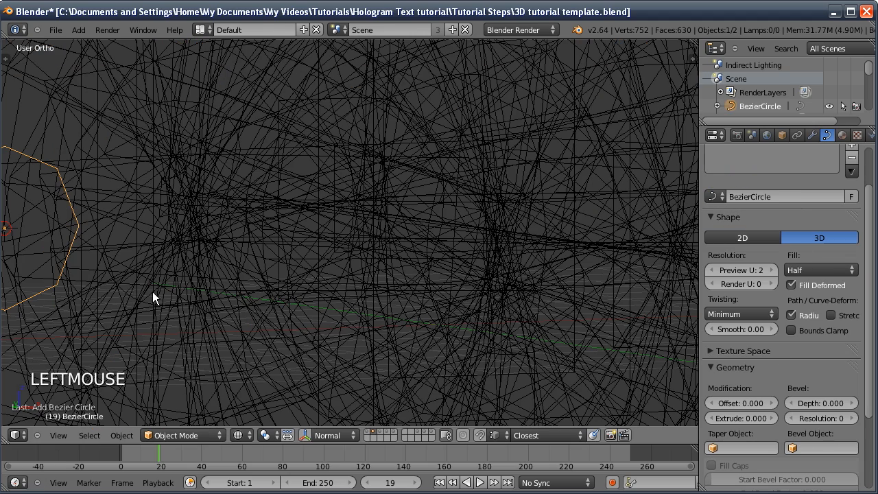
key("s")
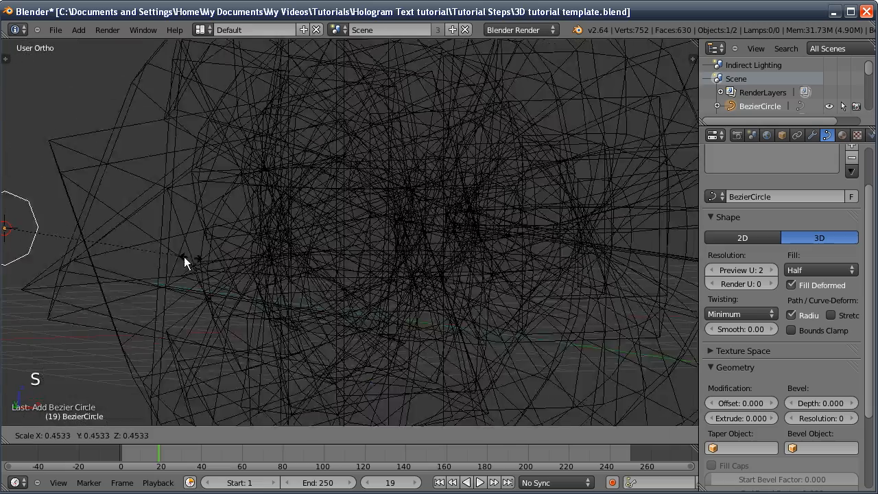
left_click(276, 266)
key("s")
left_click(302, 293)
key("s")
left_click(111, 254)
key("z")
key("s")
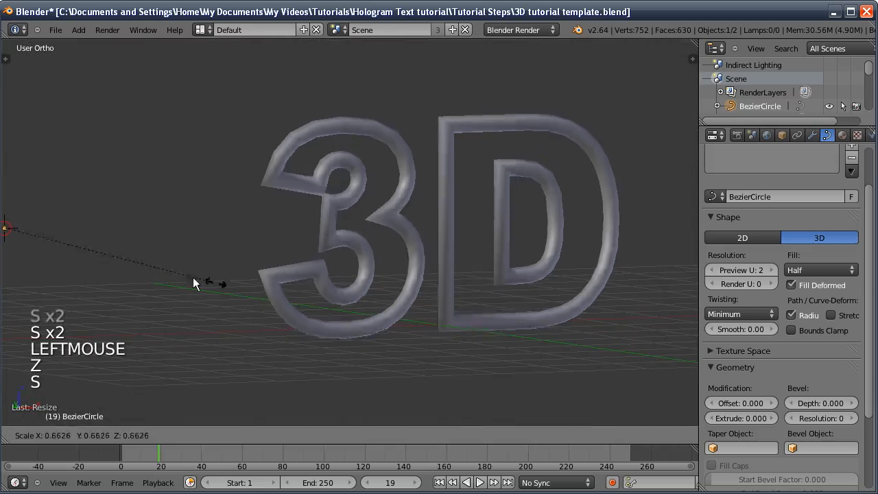
left_click(83, 253)
key("s")
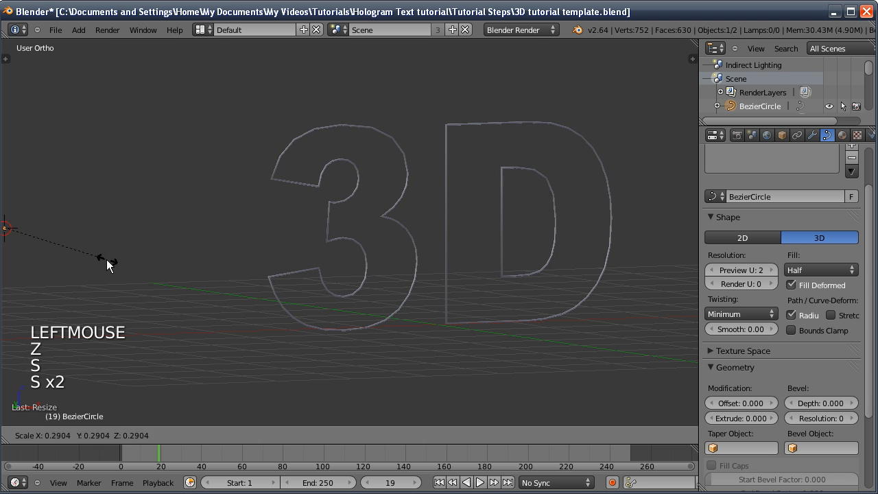
left_click(148, 269)
key("s")
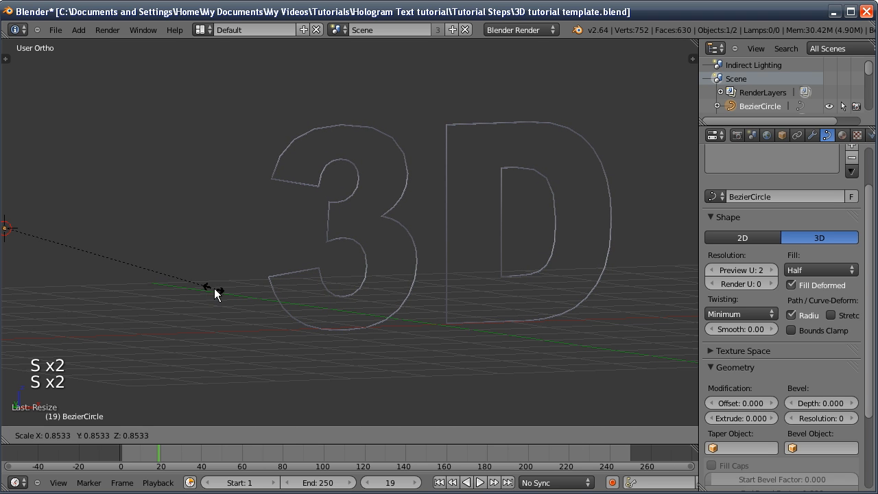
left_click(215, 293)
middle_click_drag(256, 278, 278, 338)
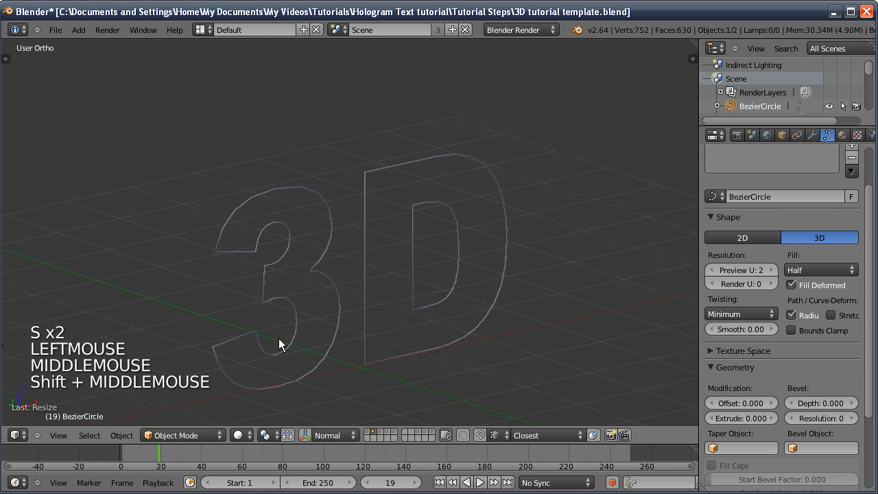
- Display the first layer too and move all the text curve's points about 0.39 along Y to the back face of the wireframe text
key("shift+1")
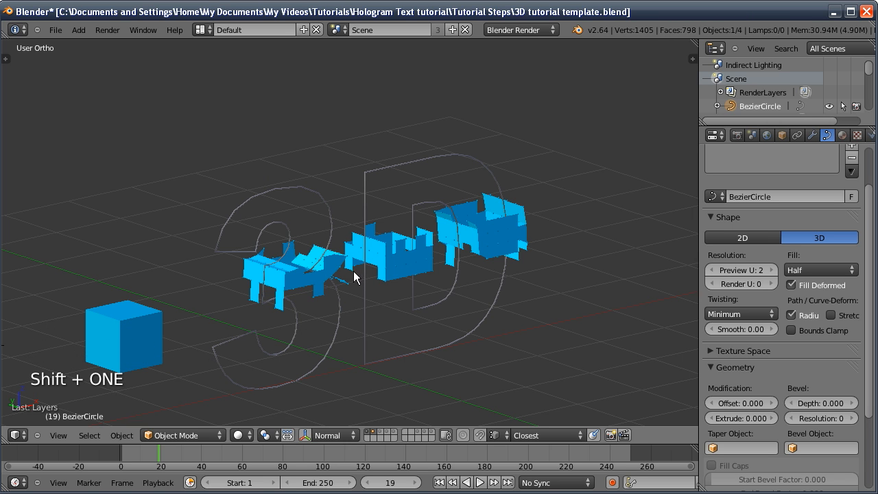
key("KP_7")
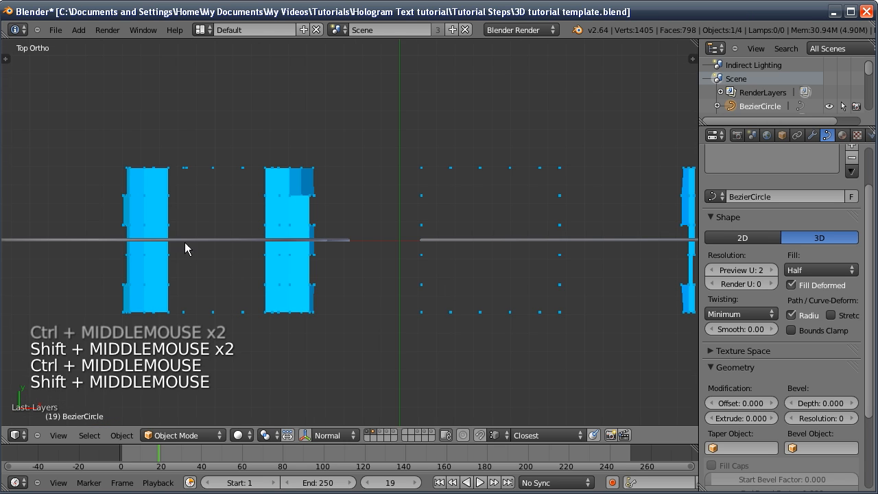
left_click(182, 240)
middle_click_drag(256, 236, 283, 238, "shift")
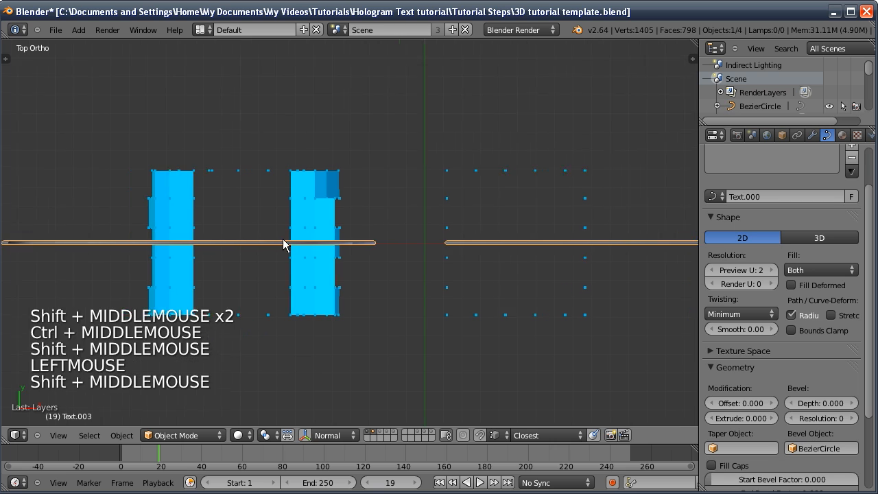
key("KP_7")
middle_click_drag(207, 263, 288, 289, "shift")
key("Tab")
key("a")
key("a")
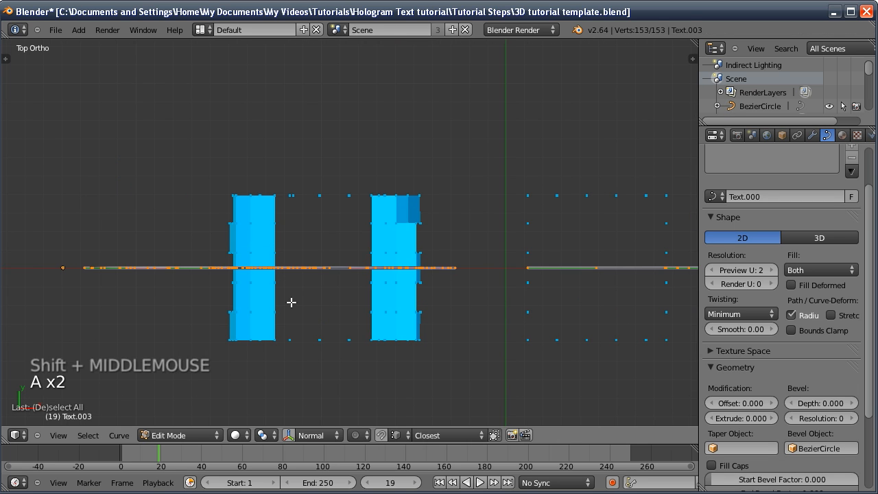
key("g")
key("y")
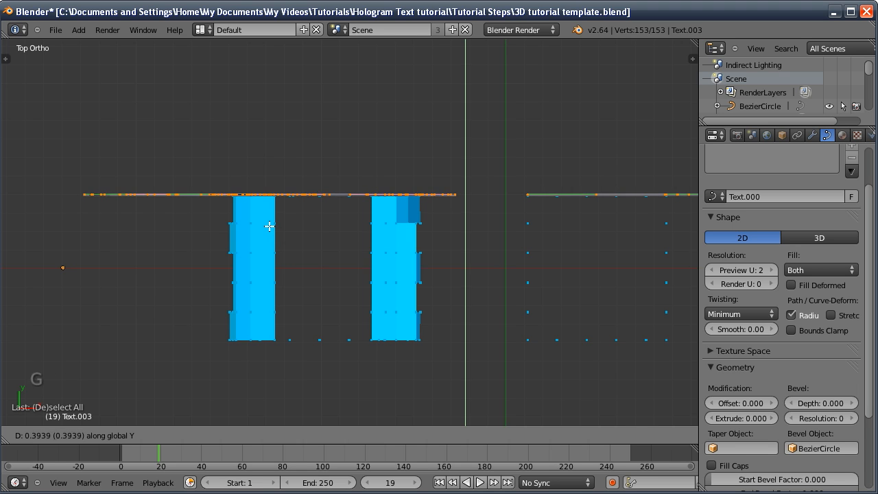
left_click(271, 233)
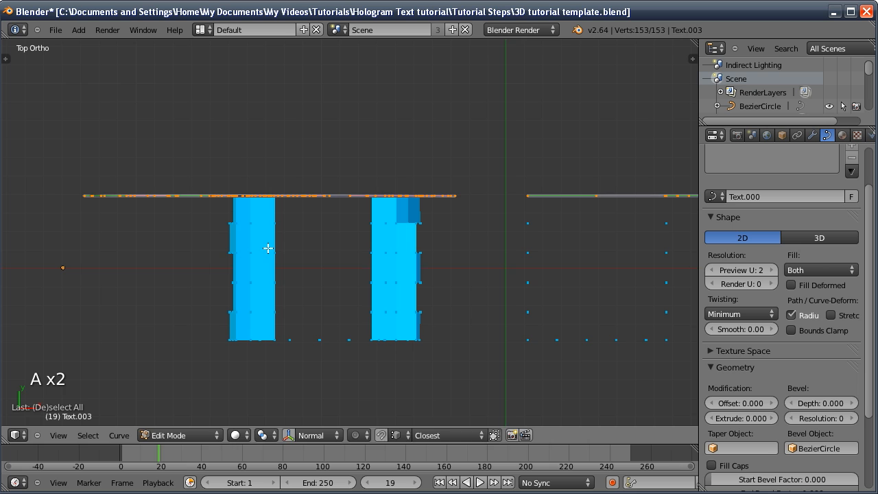
- Duplicate the outline's points about -0.78 along Y to the front face of the wireframe text, and leave edit mode
key("shift+d")
key("y")
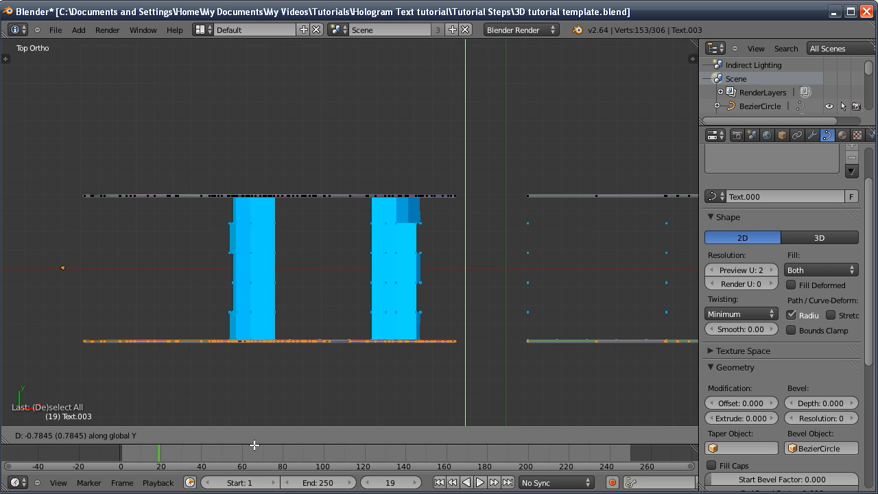
left_click(259, 422)
key("Tab")
middle_click_drag(295, 327, 299, 199)
middle_click_drag(299, 199, 311, 158, "shift")
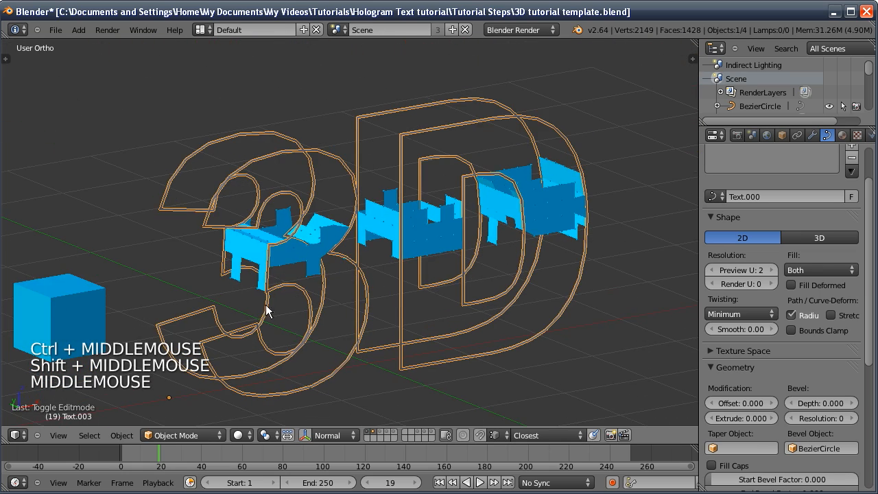
- Display only the second layer and examine the front and back text outlines from several angles
left_click(373, 432)
middle_click_drag(288, 257, 292, 253)
middle_click_drag(292, 254, 313, 237, "shift")
middle_click_drag(312, 236, 315, 234)
middle_click_drag(316, 233, 331, 219, "shift")
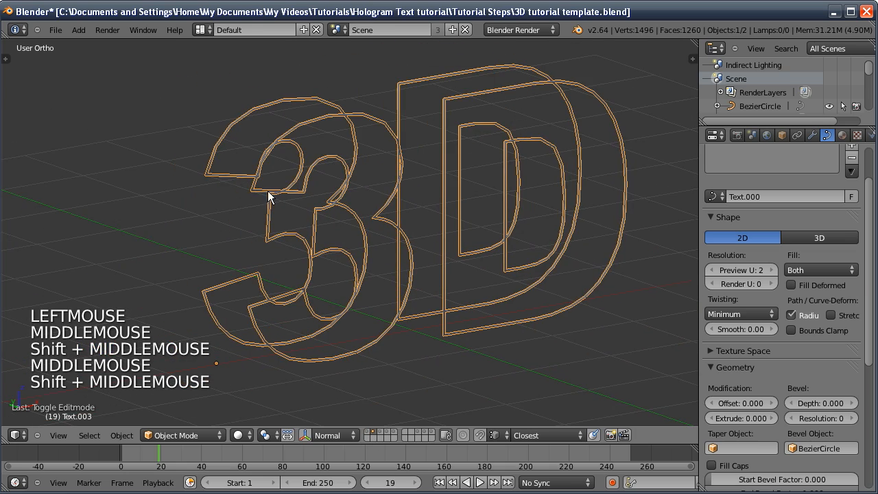
middle_click_drag(268, 190, 300, 203)
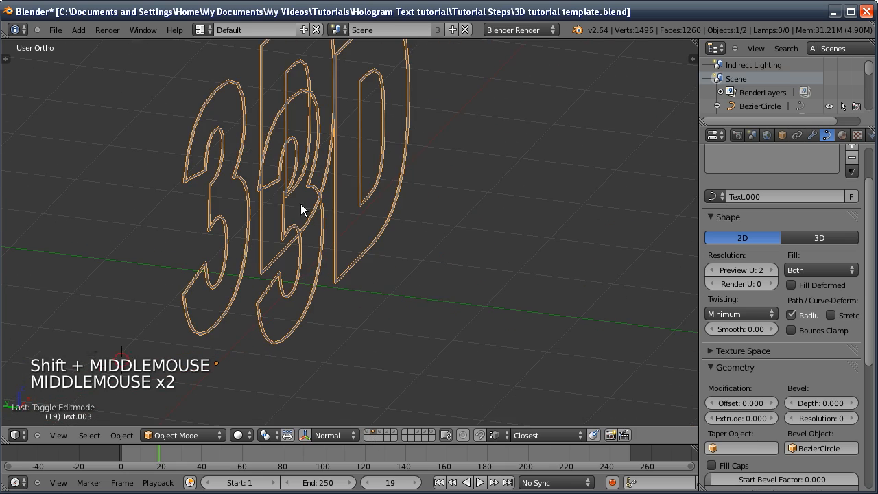
middle_click_drag(222, 162, 241, 238)
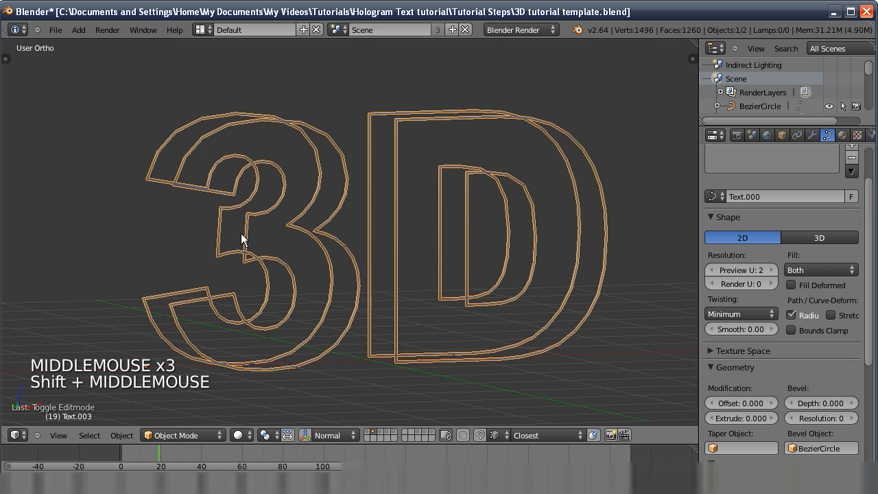
- Make the text outline a 3D curve and add an open, non-cyclic Bezier curve to it in edit mode
key("KP_3")
middle_click_drag(447, 271, 160, 254, "shift")
key("Tab")
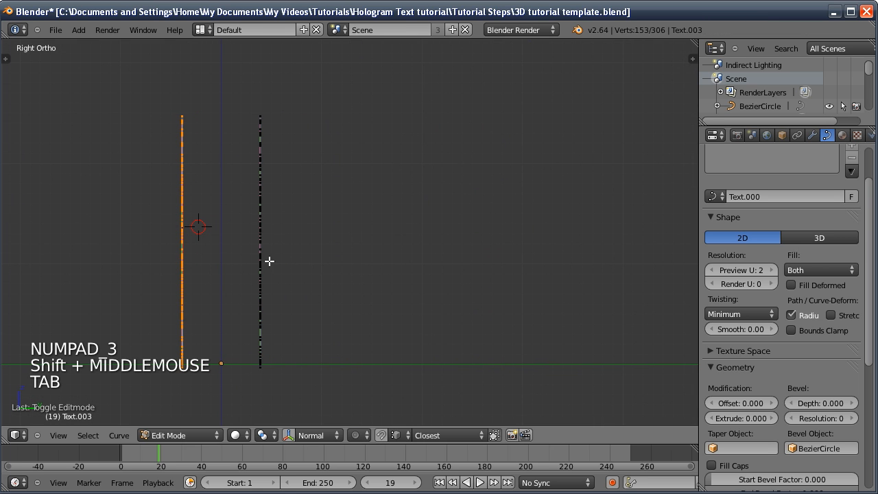
middle_click_drag(263, 240, 314, 255, "ctrl")
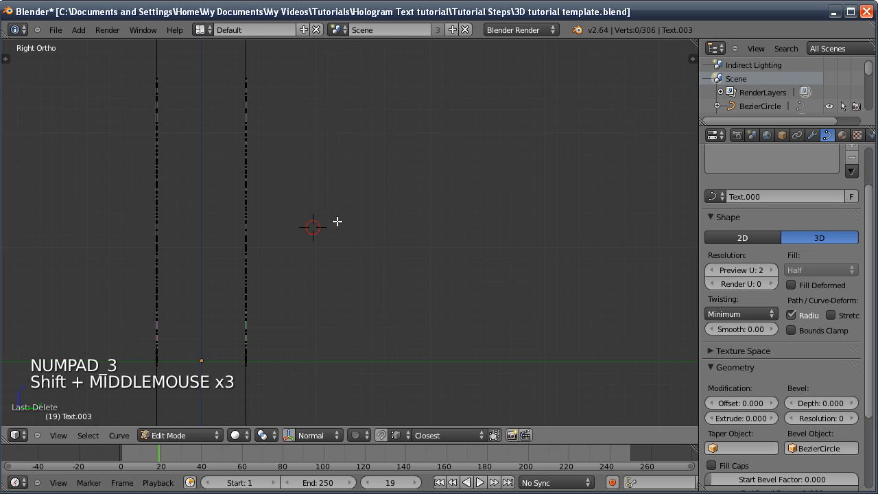
key("shift+a")
left_click(320, 220)
mouse_move(306, 225)
middle_mouse_down()
mouse_move(286, 221)
mouse_move(308, 227)
middle_mouse_up()
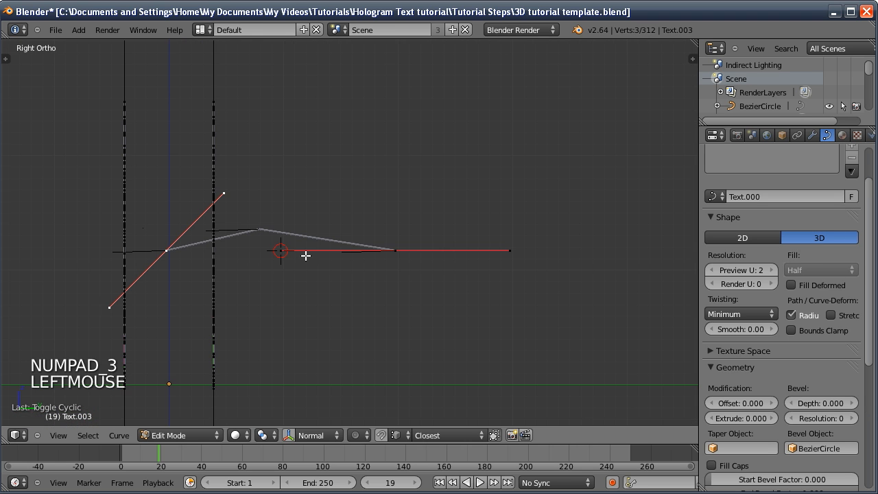
- Select both points of the new Bezier curve and flatten it by scaling to 0 along Z
left_click(394, 251, "shift")
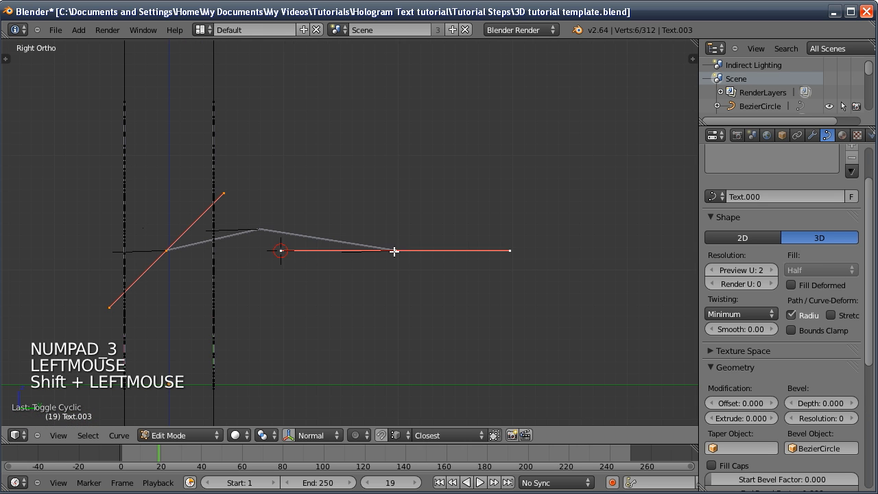
key("s")
key("z")
key("0")
key("Return")
middle_click_drag(321, 232, 159, 204)
- Move the flattened Bezier segment in the top view so it lies beside the left edge of the 3
left_click(281, 250, "shift")
key("KP_7")
key("g")
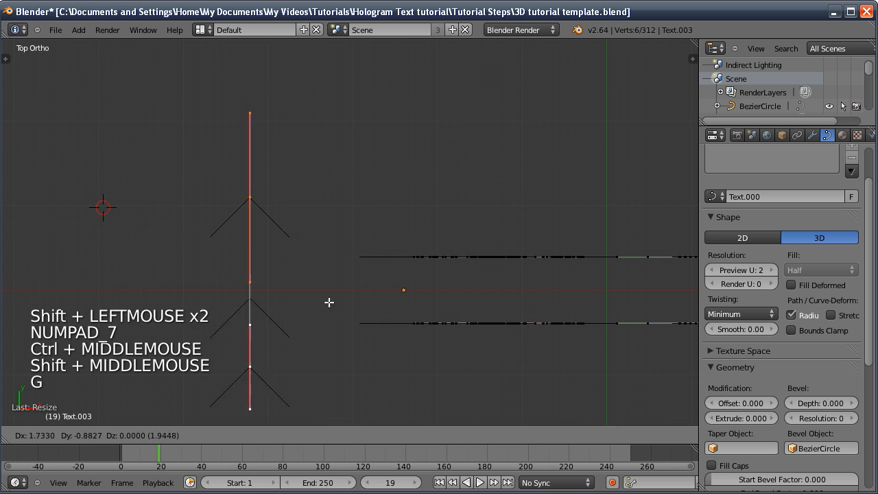
left_click(394, 319)
left_click(363, 357)
- Move the segment's front end point about 0.83 along Y onto the front text outline and shrink its handles
middle_click_drag(326, 325, 305, 211, "shift")
middle_click_drag(305, 212, 306, 297, "ctrl")
left_click(334, 299)
middle_click_drag(290, 245, 291, 253, "ctrl")
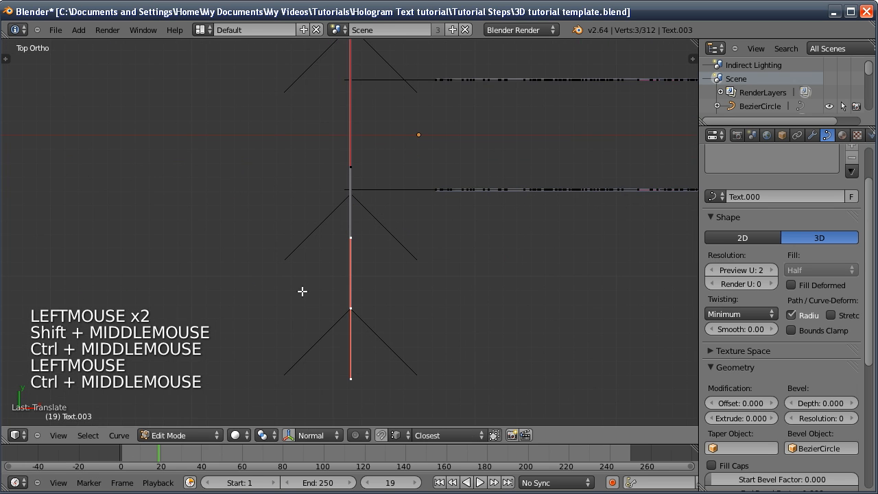
key("g")
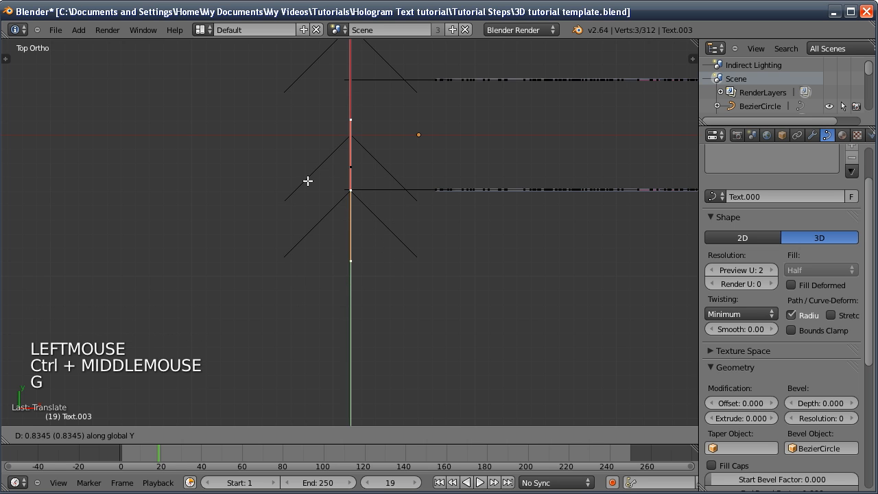
left_click(309, 180)
middle_click_drag(430, 134, 417, 258, "shift")
key("s")
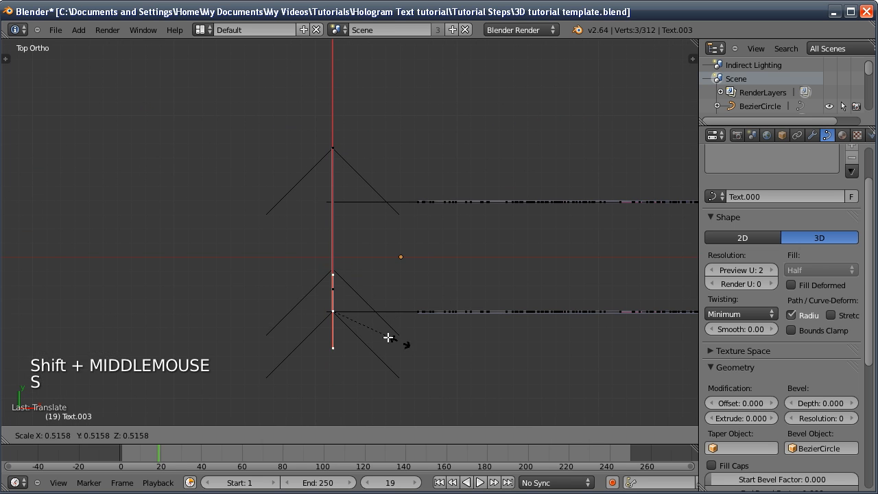
key("s")
left_click(358, 174)
- Move the segment's back end point about -0.38 along Y onto the back text outline and shrink its handles
left_click(328, 146)
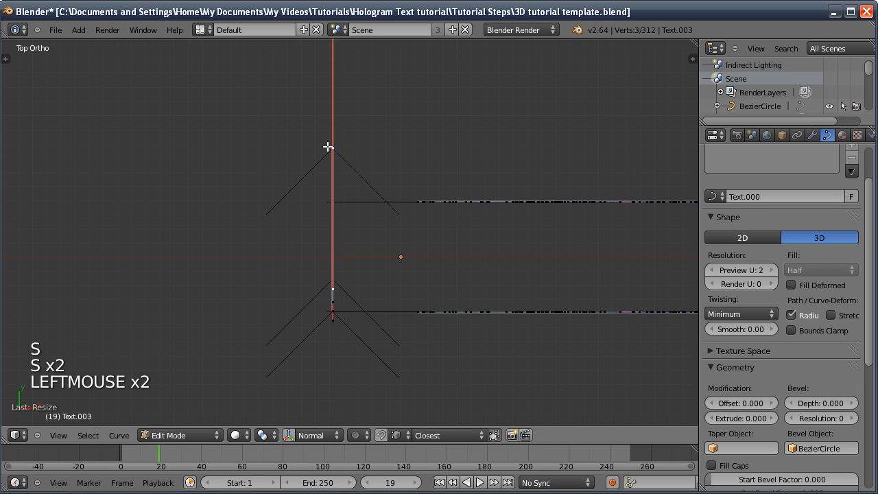
key("g")
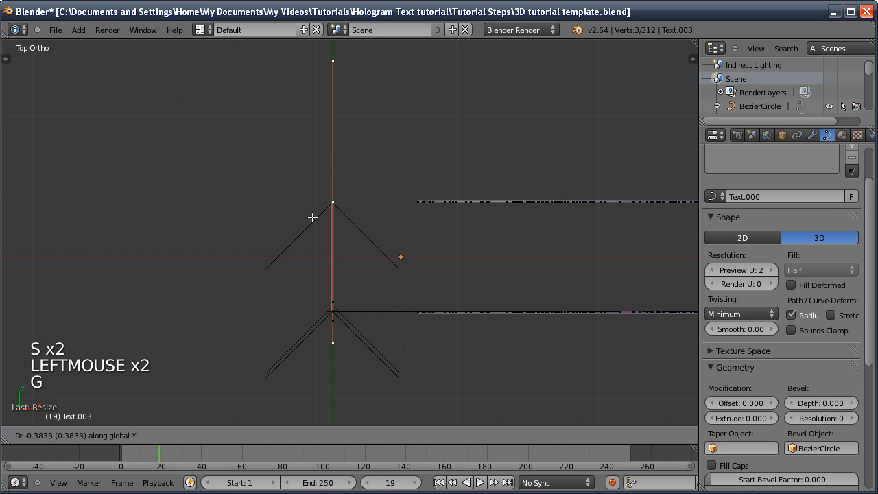
left_click(243, 208)
key("s")
key("s")
left_click(233, 202)
key("s")
key("s")
left_click(284, 214)
left_click(284, 214)
- Select the whole connecting segment and place it on the outer lower-left corner of the 3 in the front view
middle_click_drag(285, 215, 360, 203)
key("Tab")
key("Tab")
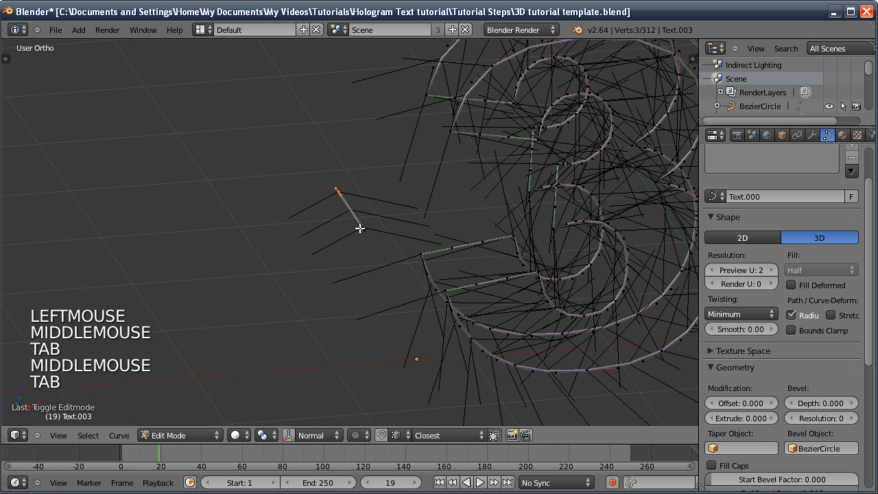
key("l")
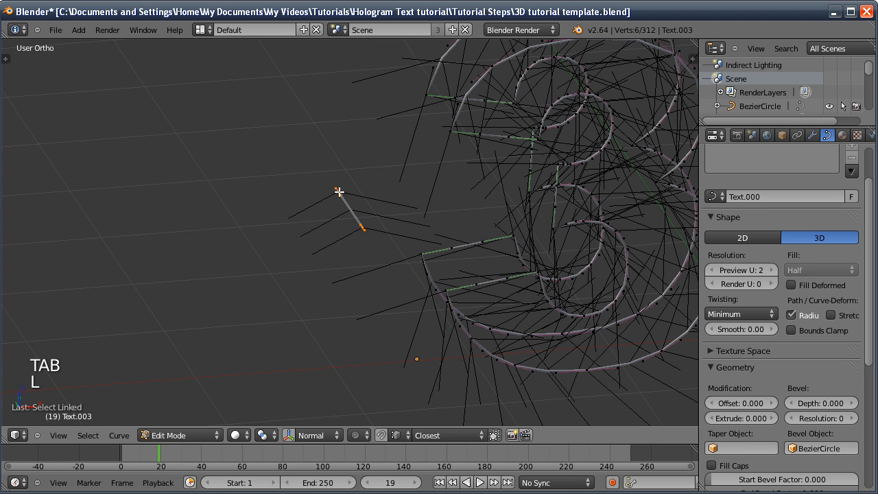
key("KP_3")
key("KP_1")
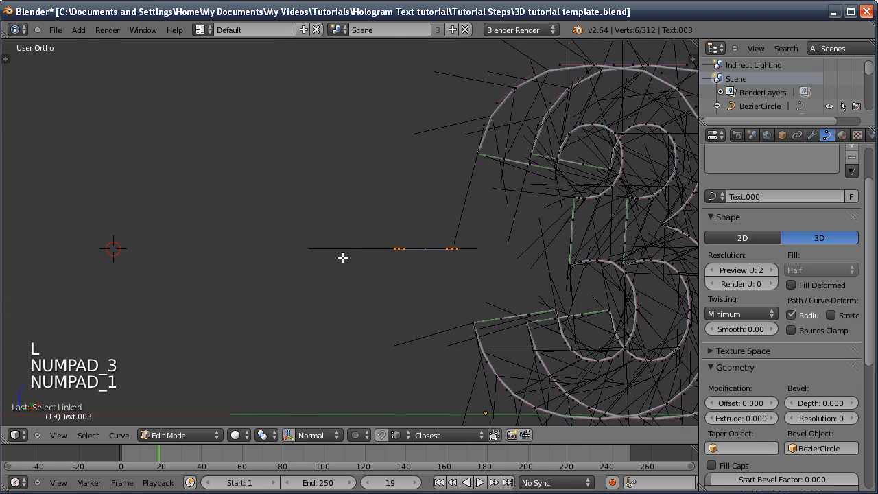
middle_click_drag(448, 257, 265, 272, "shift")
key("g")
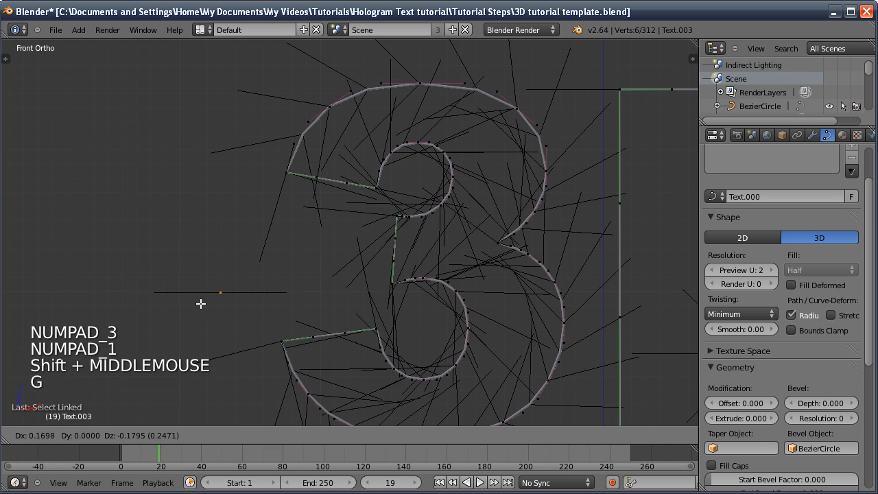
left_click(243, 335)
- Duplicate the connecting segment onto the inner corner of the 3's lower arm and both corners of its middle notch
key("shift+d")
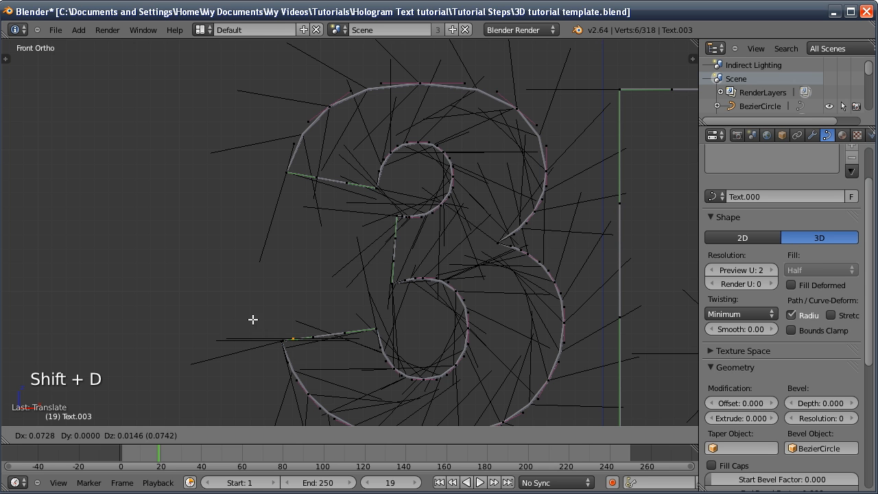
left_click(333, 309)
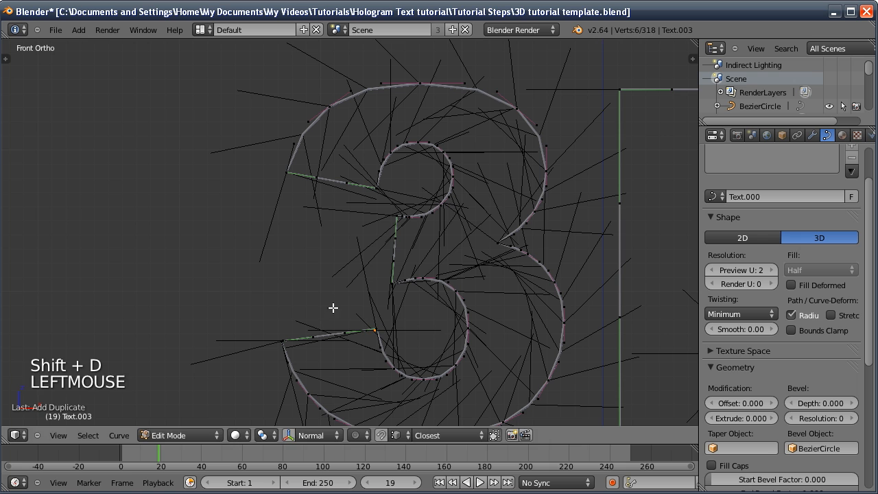
key("shift+d")
left_click(352, 253)
key("shift+d")
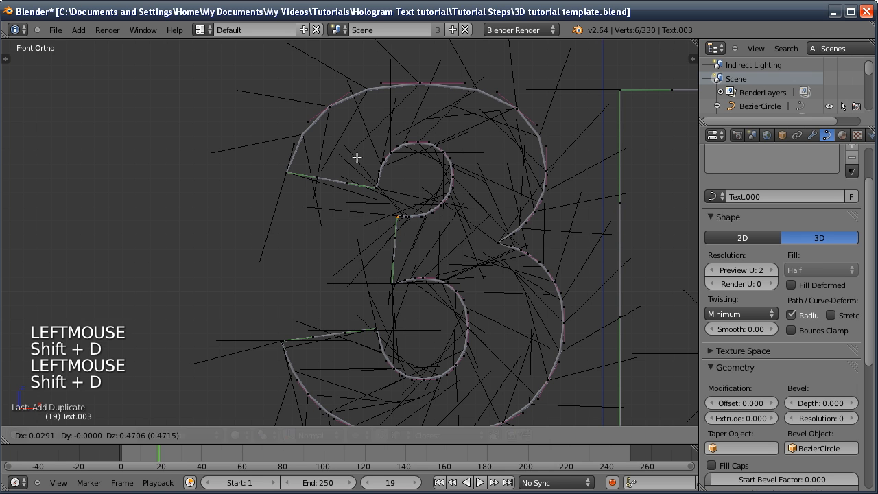
left_click(357, 155)
- Duplicate the connecting segment onto the 3's upper arm corners, the D's outer lower-left corner and the D's two inner left corners
middle_click_drag(291, 220, 123, 157, "shift")
key("shift+d")
key("shift+d")
left_click(494, 274)
key("shift+d")
left_click(474, 103)
key("shift+d")
left_click(454, 109)
- Duplicate the connecting segment onto the D's outer upper-left corner and leave edit mode
middle_click_drag(453, 110, 506, 298, "shift")
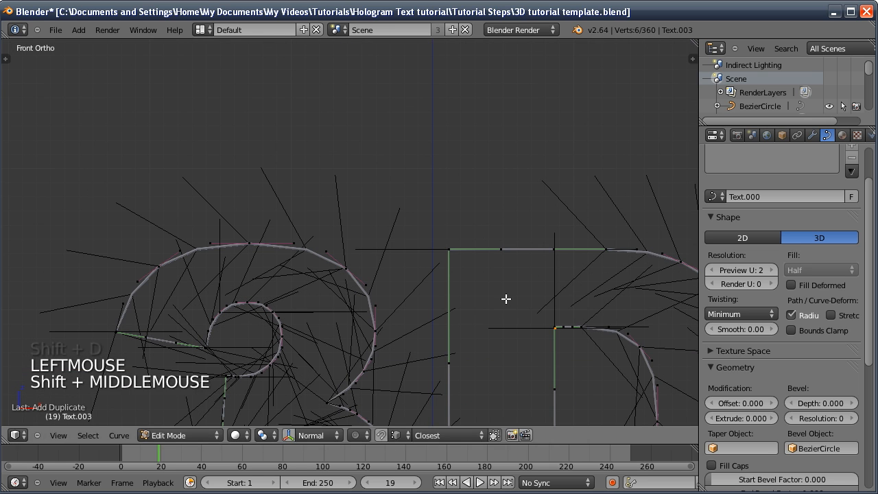
key("shift+d")
key("shift+d")
left_click(399, 223)
left_click(399, 223)
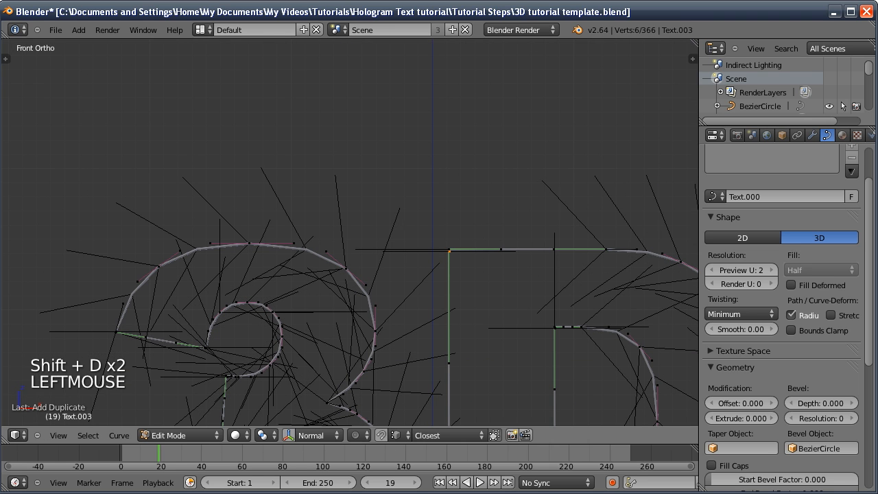
key("Tab")
middle_click_drag(380, 273, 218, 228, "shift")
middle_click_drag(340, 296, 302, 270)
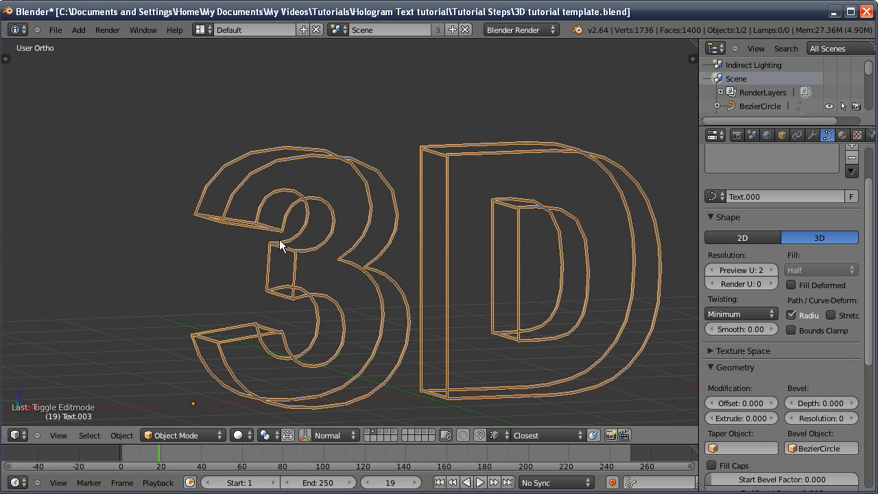
- Assign the existing blue material named Material to the text outline and make it a single-user copy
left_click(840, 133)
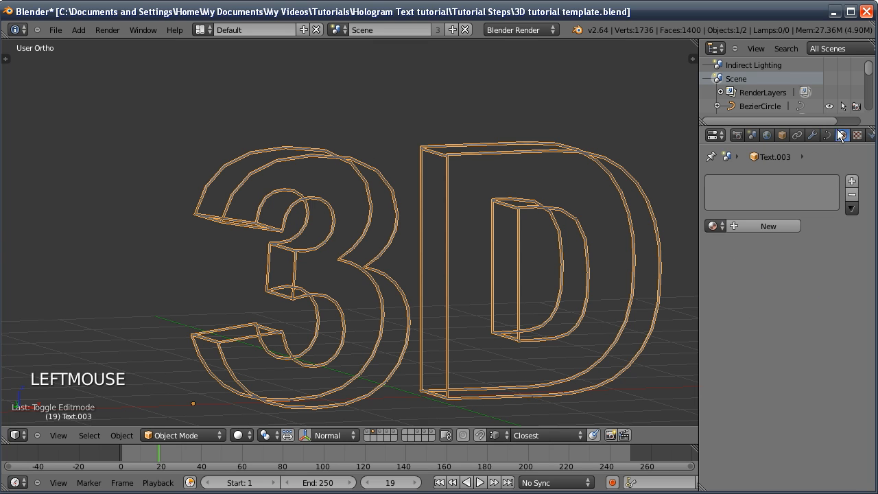
left_click(713, 226)
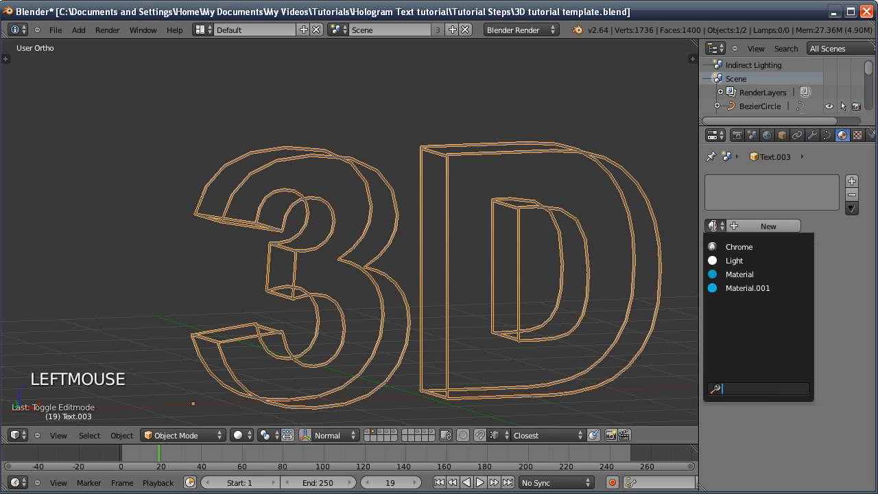
left_click(717, 273)
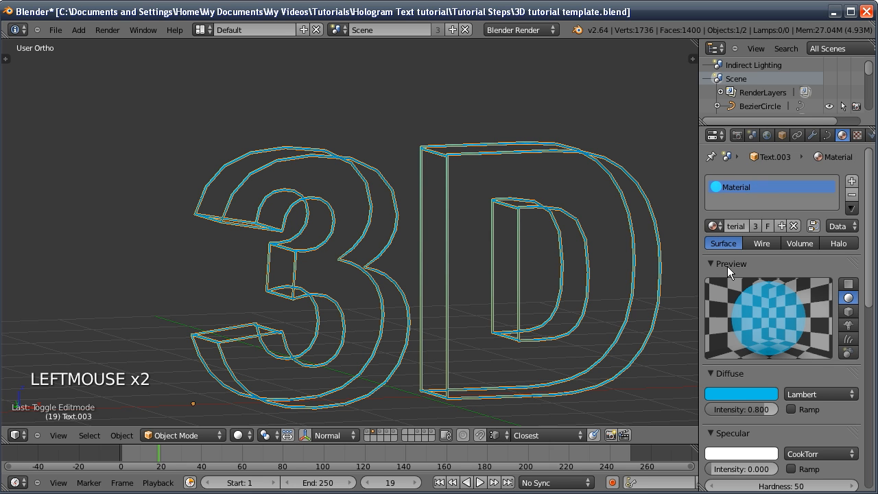
left_click(755, 225)
- Set the outline material's Emit value to 2
middle_click_drag(753, 325, 753, 220)
left_click(740, 420, "ctrl")
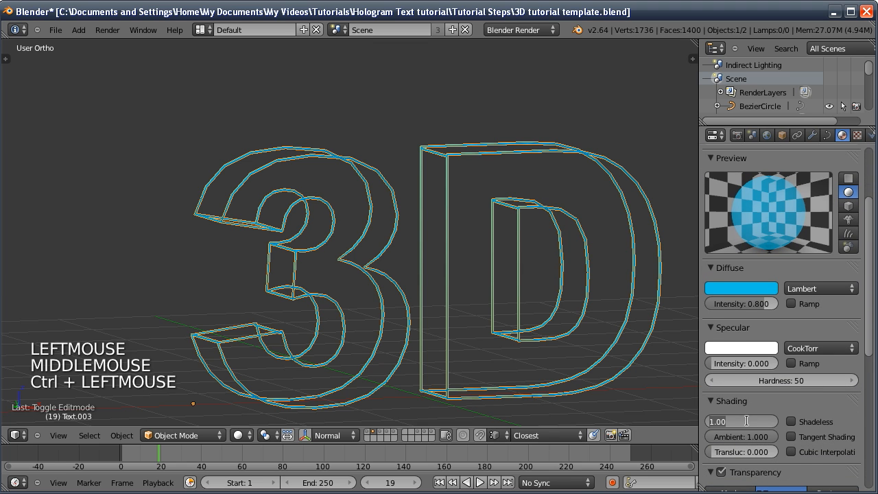
type("2")
key("Return")
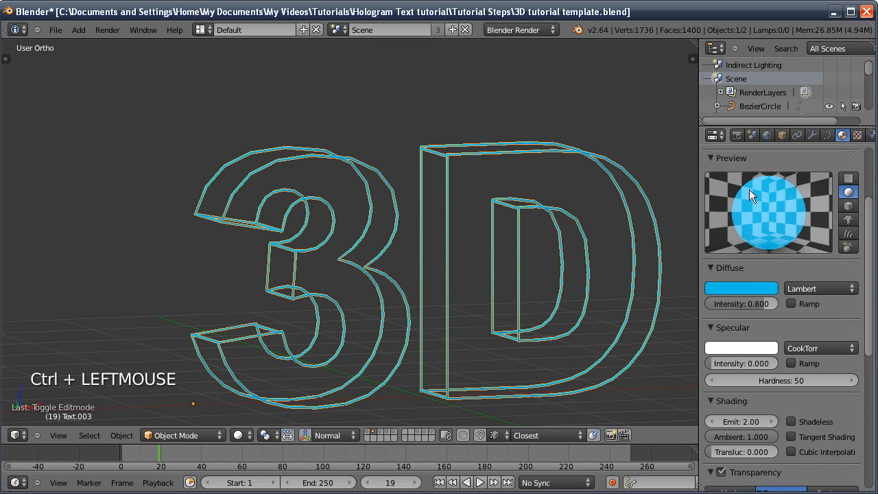
- Display the first and third layers too, render the current frame to check the outlined hologram text, and close the render
middle_click_drag(391, 302, 367, 277)
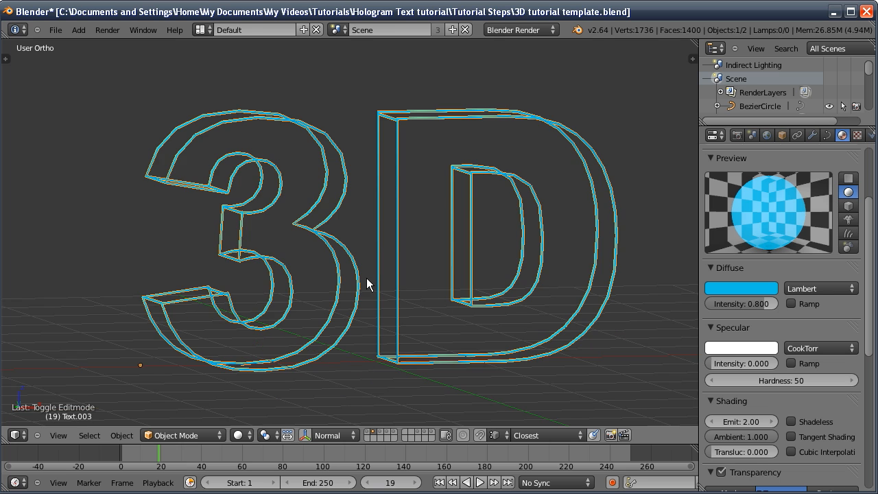
key("shift+1")
key("shift+3")
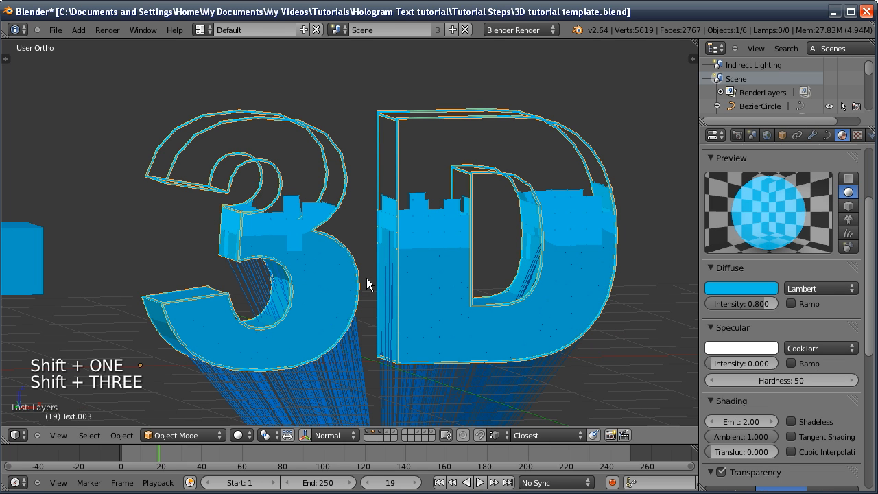
key("F12")
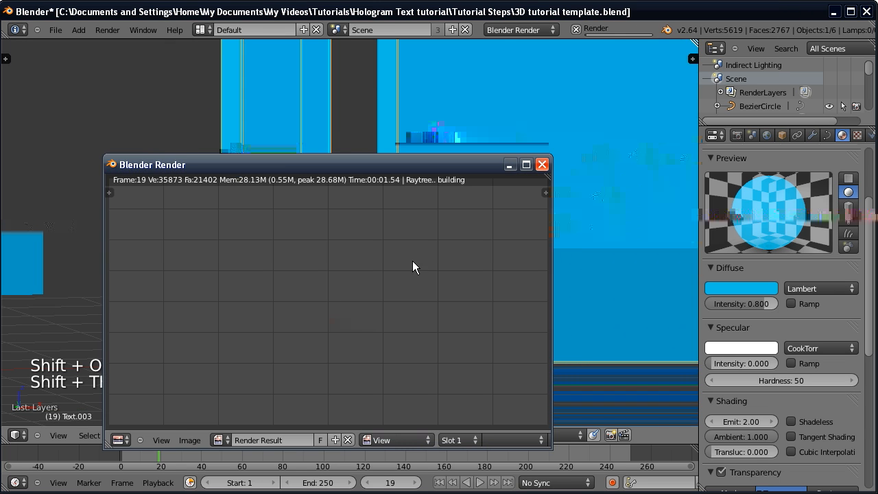
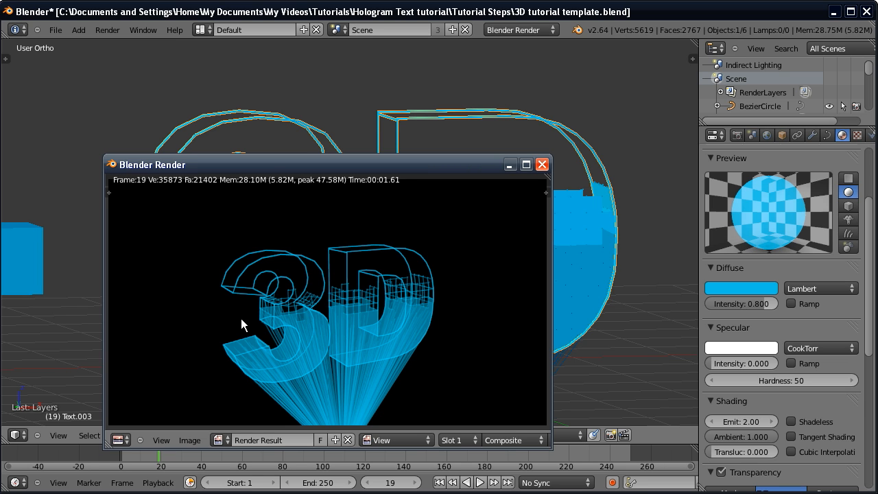
key("F11")
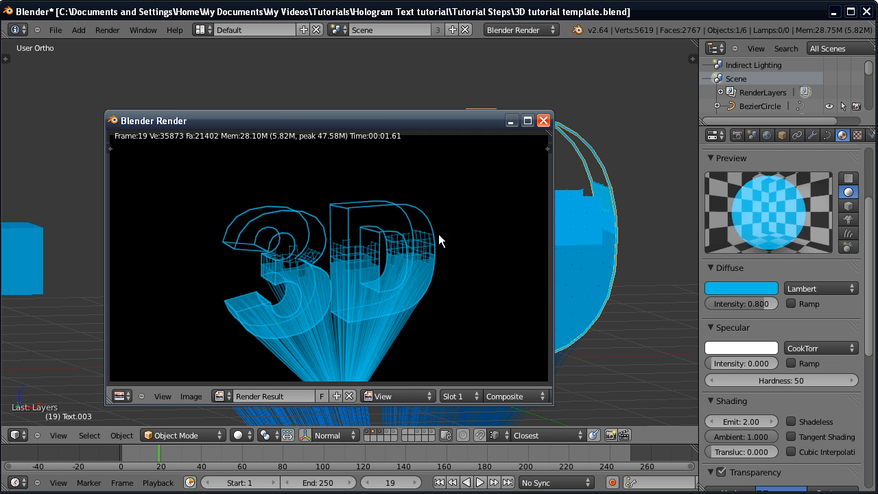
left_click(543, 120)
- Lower the Emit value of the text outline's material
left_click(858, 136)
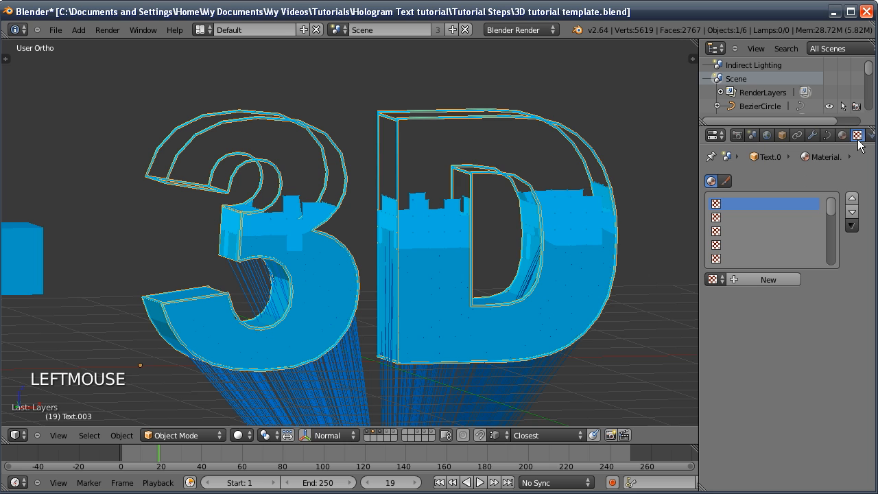
left_click(839, 136)
middle_click_drag(753, 389, 751, 301)
left_click_drag(735, 422, 692, 413)
middle_click_drag(735, 182, 735, 347)
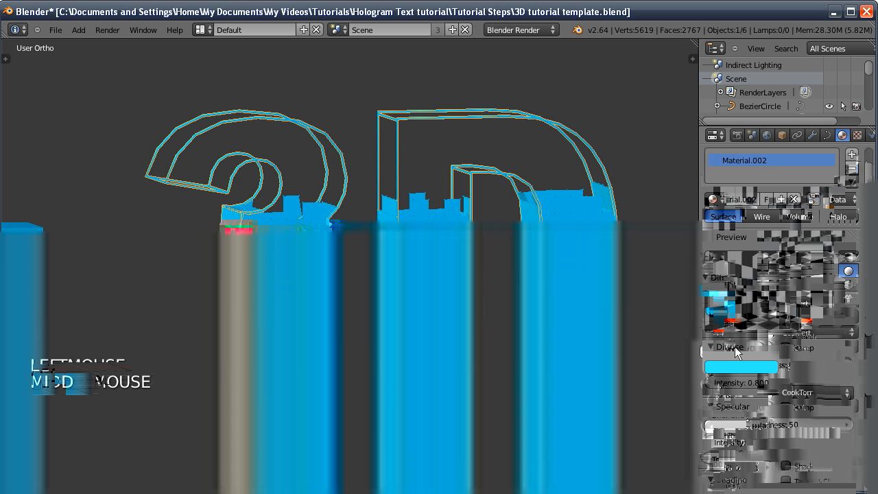
- Add a new texture to the outline's material, with type Blend, Linear progression and Vertical direction
left_click(857, 135)
left_click(754, 279)
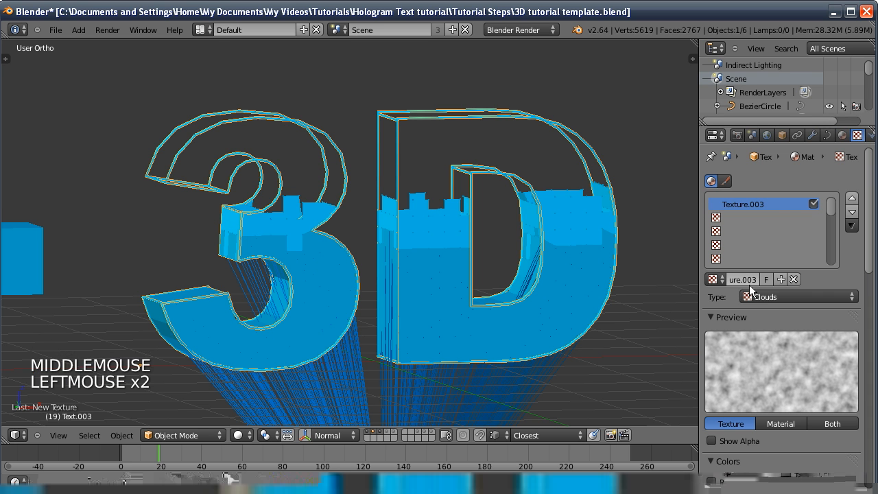
left_click(760, 296)
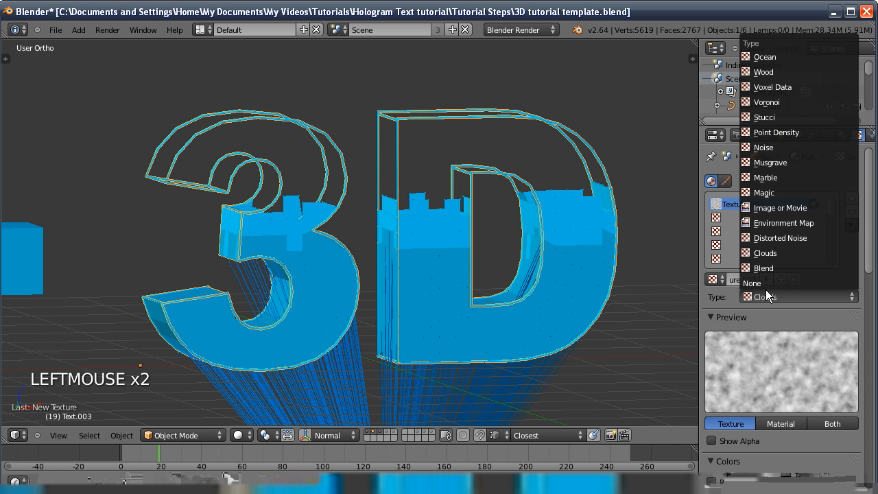
left_click(762, 268)
middle_click_drag(792, 473, 766, 333)
left_click(803, 349)
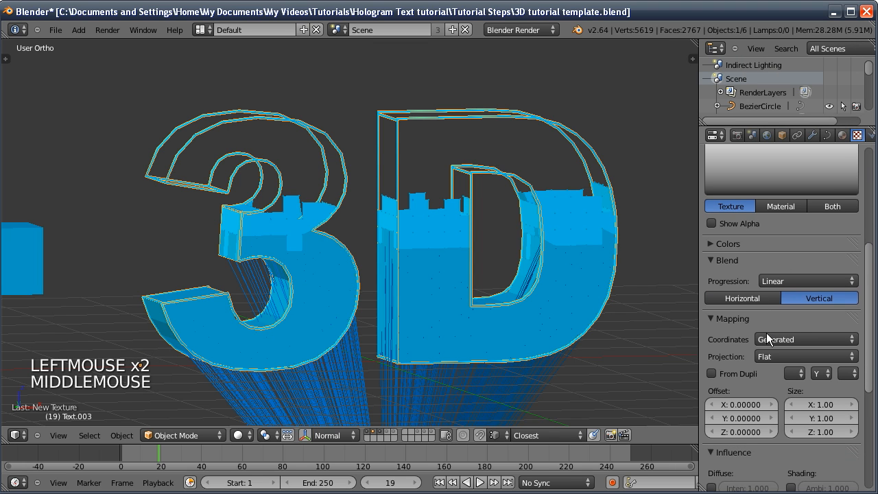
- Set the blend texture's mapping coordinates to UV and display only the second layer
left_click(766, 337)
left_click(764, 281)
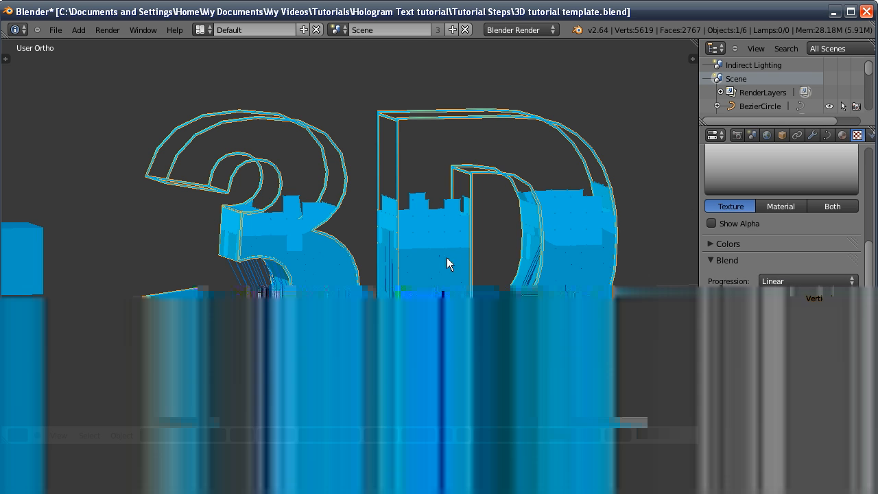
key("2")
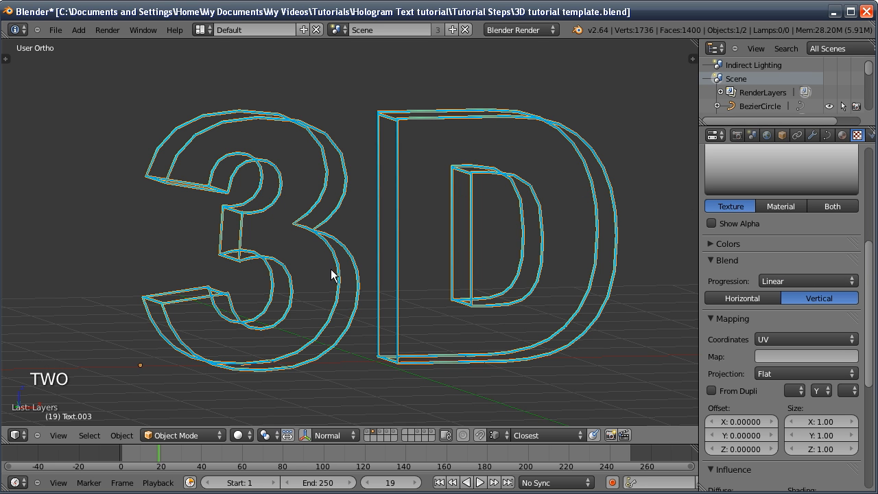
- Convert the 3D text outline from a curve to a mesh
key("KP_1")
key("Tab")
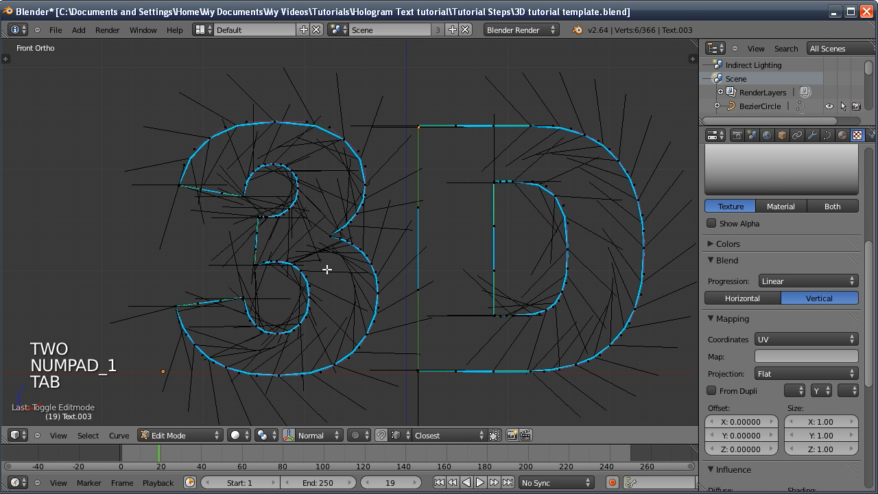
left_click(125, 435)
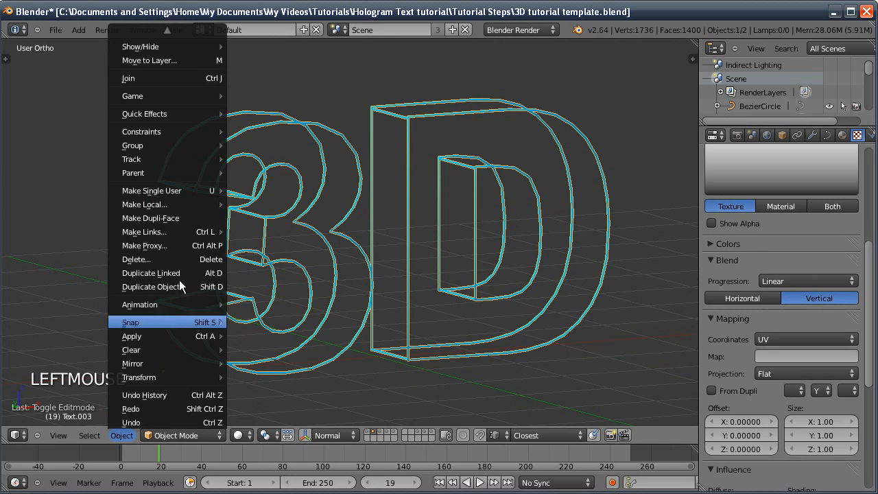
mouse_move(167, 50)
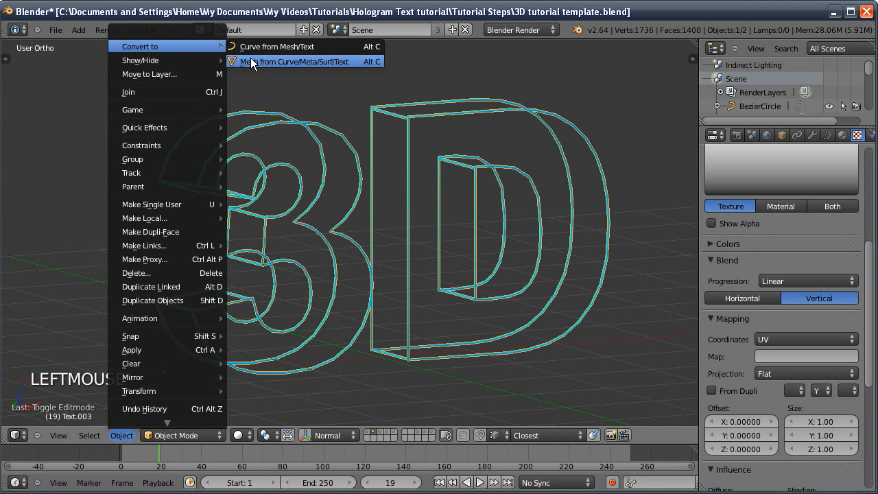
left_click(251, 61)
- UV-map the whole outline mesh from the front view using Project from View (Bounds)
key("Tab")
middle_click_drag(320, 221, 179, 228)
middle_click_drag(242, 199, 188, 193, "ctrl")
key("KP_1")
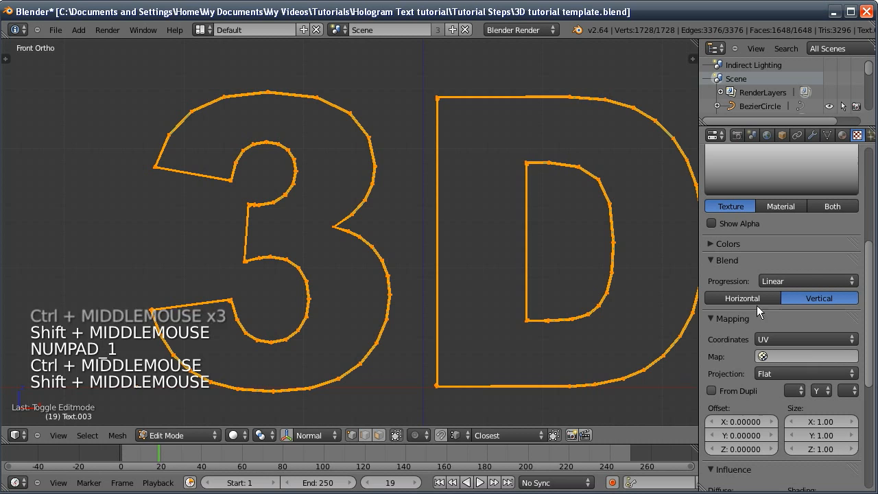
key("u")
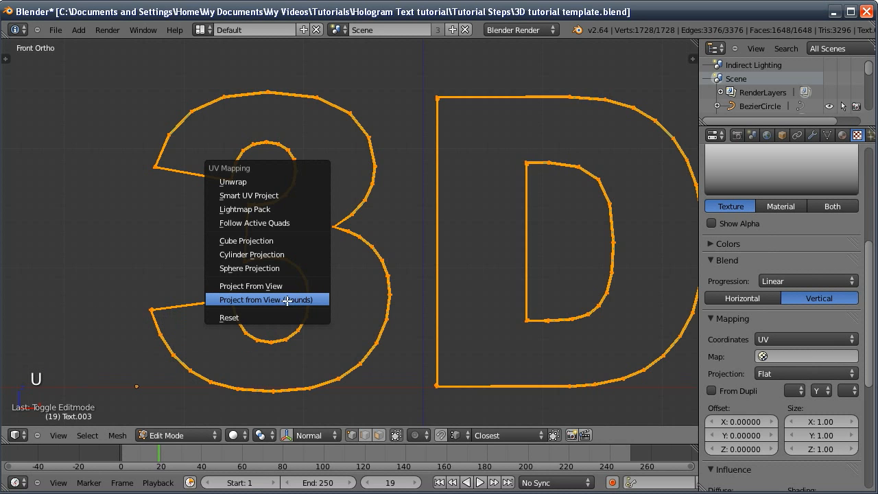
left_click(299, 299)
- Check the outline's projected UV layout in the UV/Image Editor, then return to the 3D View
left_click(17, 435)
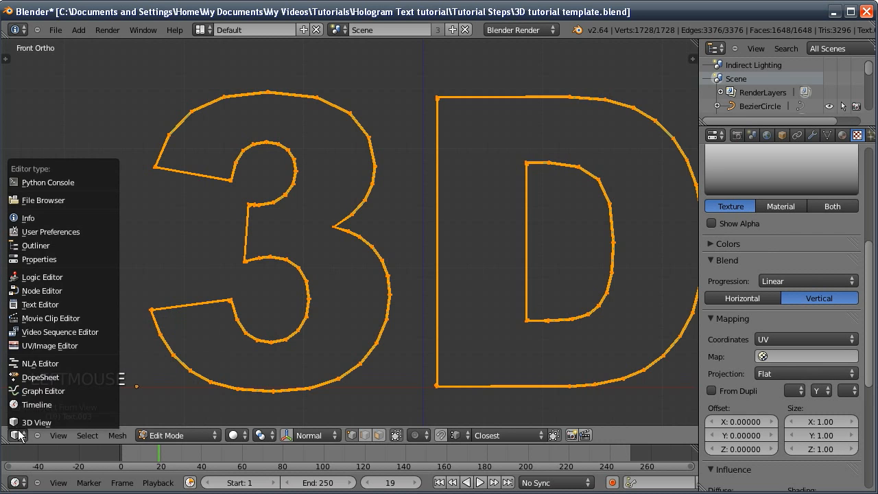
left_click(39, 343)
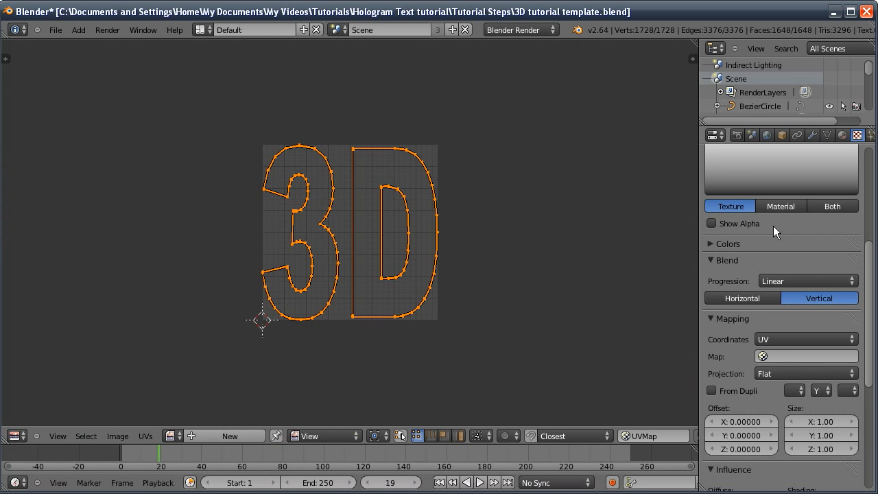
scroll(782, 288, "up", 4)
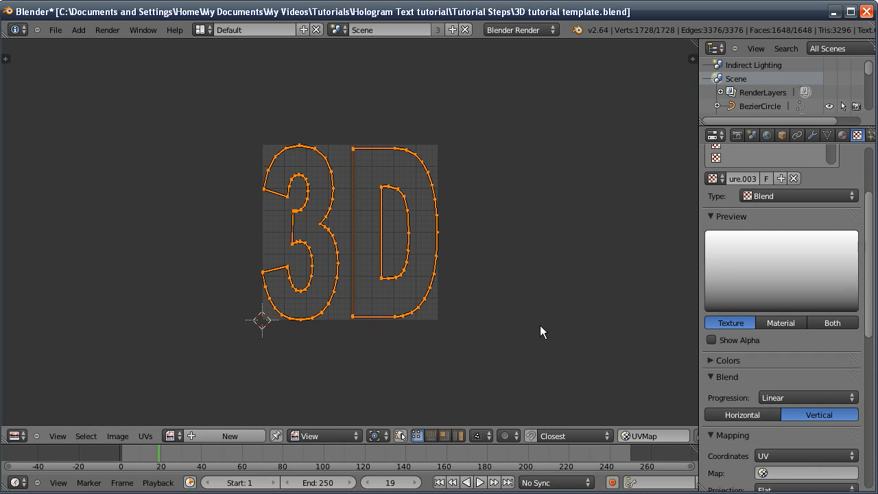
left_click(20, 435)
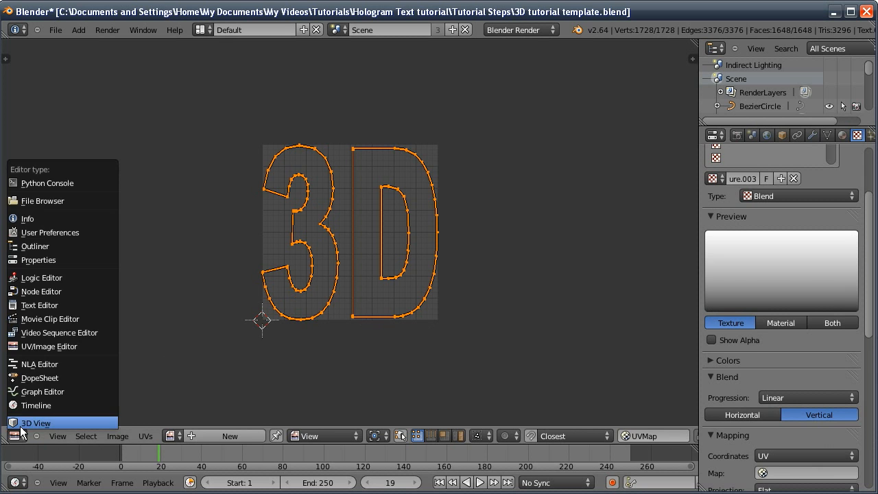
left_click(21, 424)
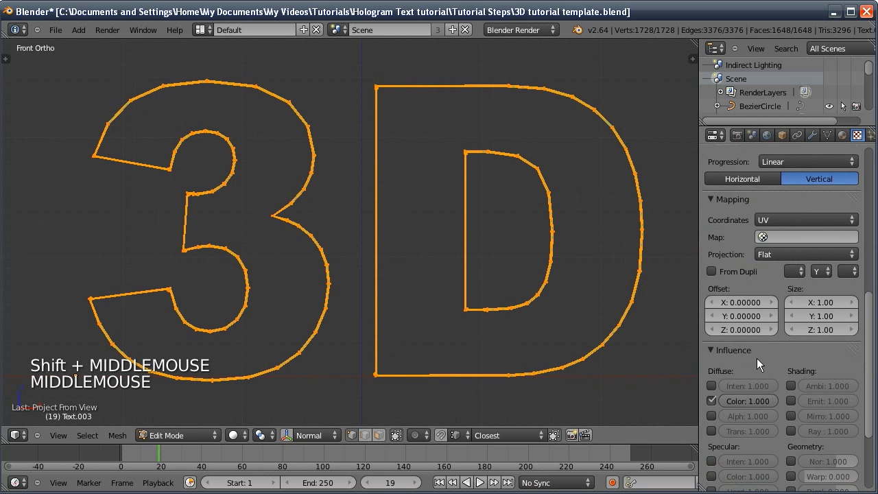
- Make the blend texture influence Alpha instead of Color, with a reduced Alpha amount
middle_click_drag(752, 185, 714, 310)
left_click(712, 287)
left_click(711, 303)
left_click(749, 302, "ctrl")
type("0.0")
key("Return")
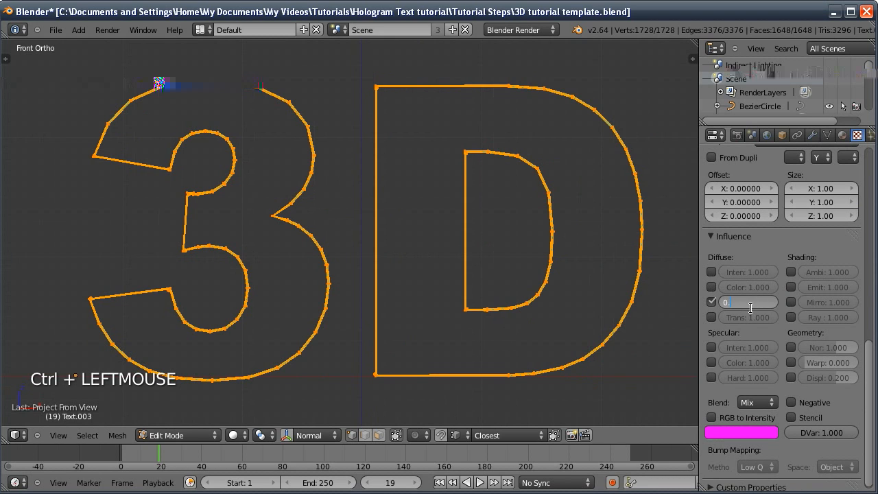
- Set the texture preview to show both the texture and the material
middle_click_drag(759, 257, 752, 444)
middle_click_drag(761, 158, 827, 337)
left_click(826, 340)
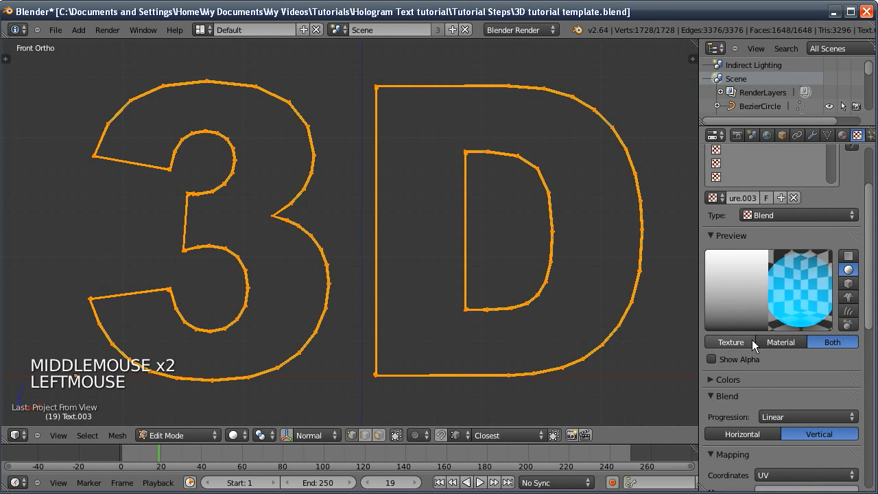
middle_click_drag(763, 386, 697, 269)
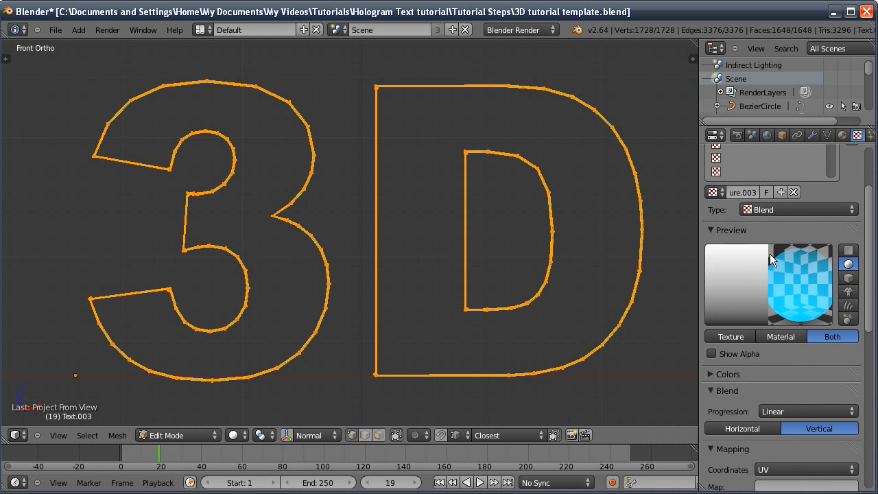
middle_click_drag(769, 374, 765, 334)
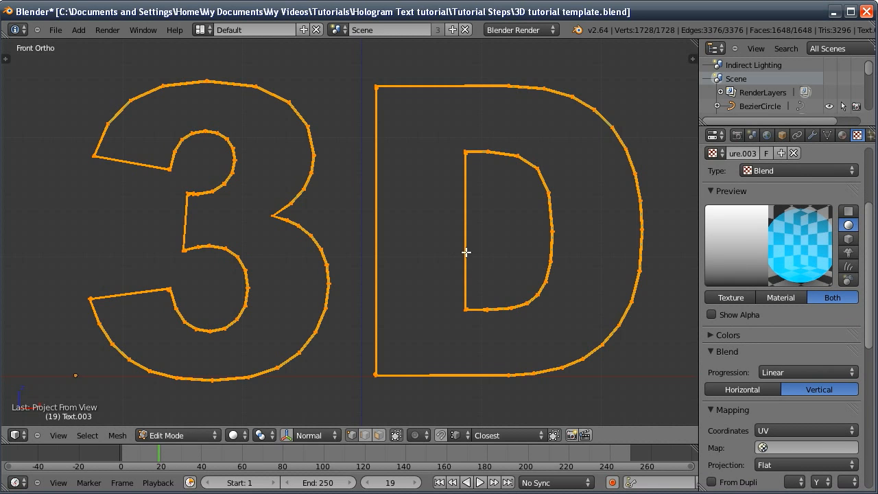
- Enable the colour ramp for the blend texture
left_click(714, 335)
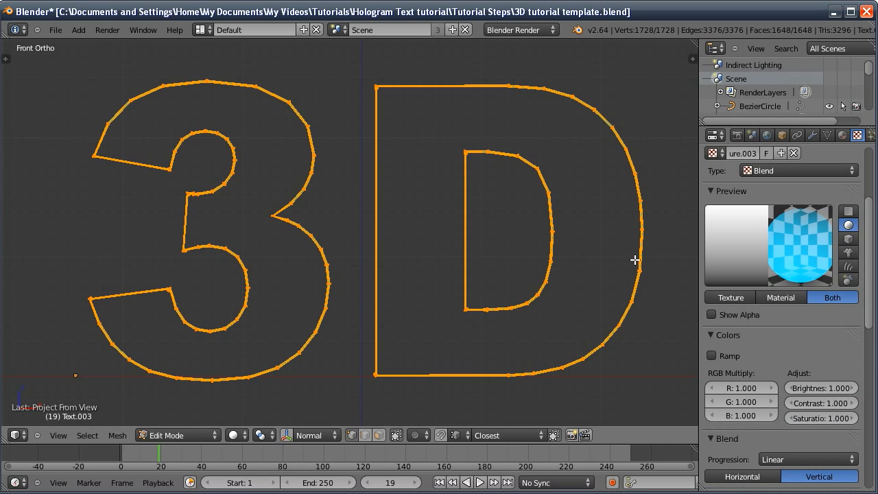
left_click(711, 356)
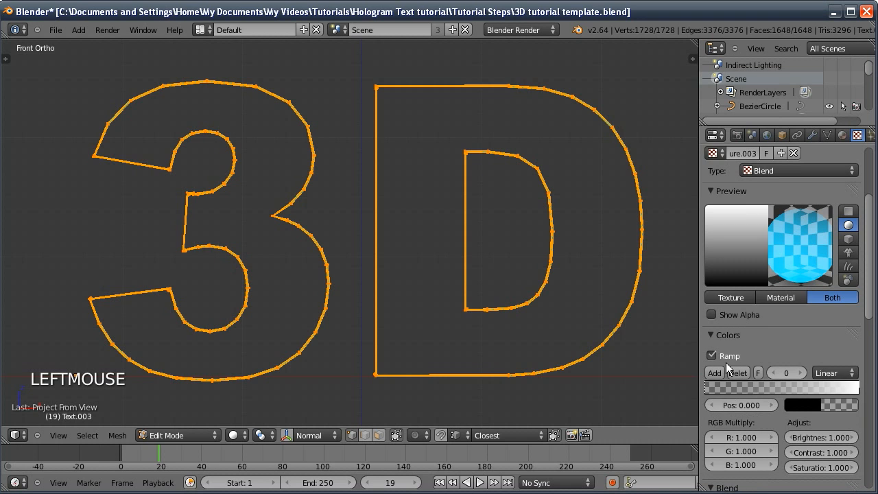
middle_click_drag(725, 362, 722, 347)
- Move the ramp's white stop to position 0 and the transparent black stop to about 0.009, then test-render the frame
left_click_drag(856, 374, 732, 363)
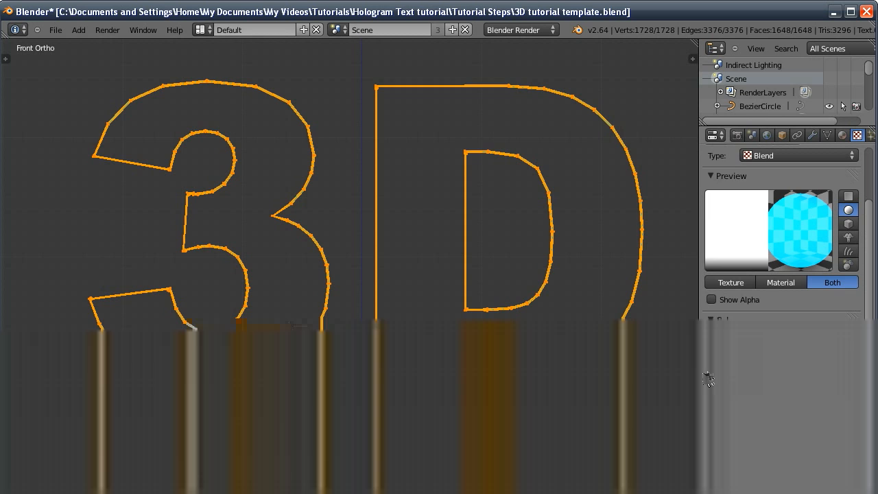
mouse_move(708, 370)
left_mouse_down()
mouse_move(747, 374)
mouse_move(697, 375)
left_mouse_up()
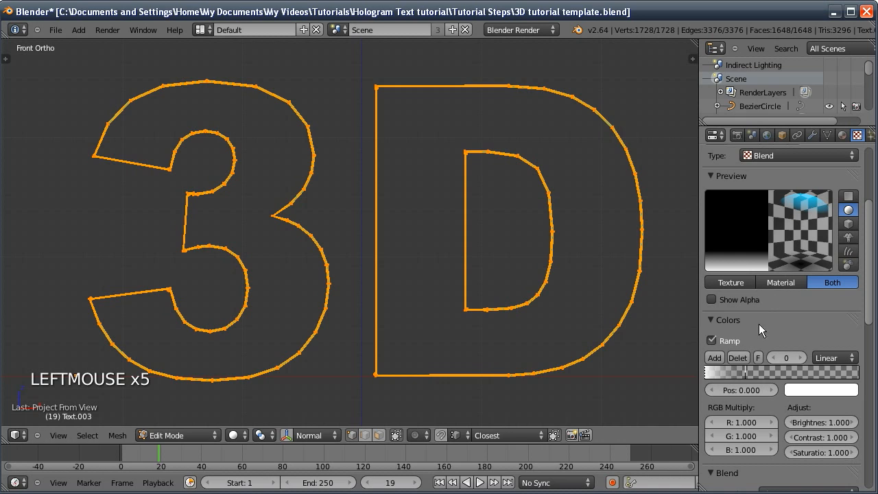
left_click_drag(745, 374, 705, 373)
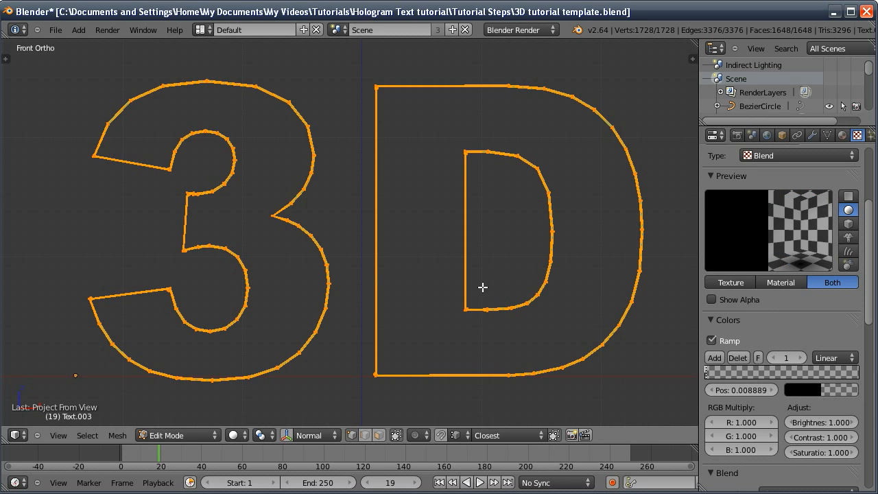
key("F12")
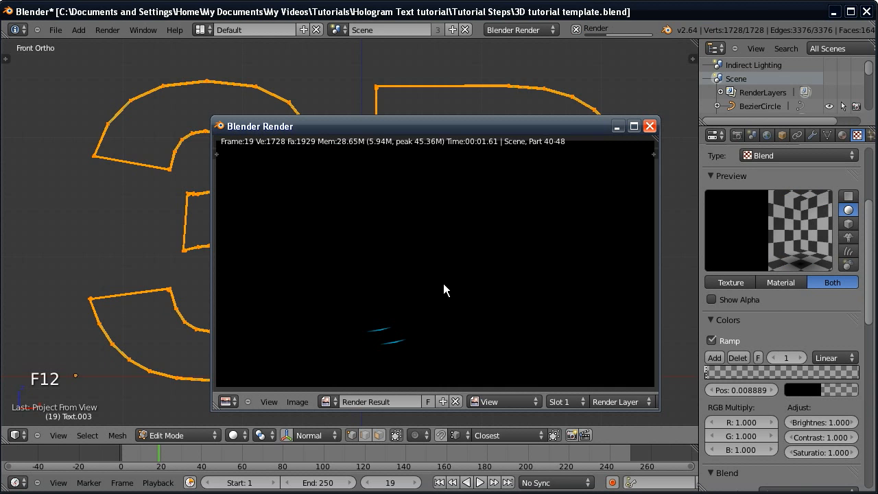
left_click(649, 126)
- Move both ramp stops to the far end, with the white one at 0.947, and test-render the outline
left_click_drag(706, 373, 863, 373)
left_click(708, 376)
key("F12")
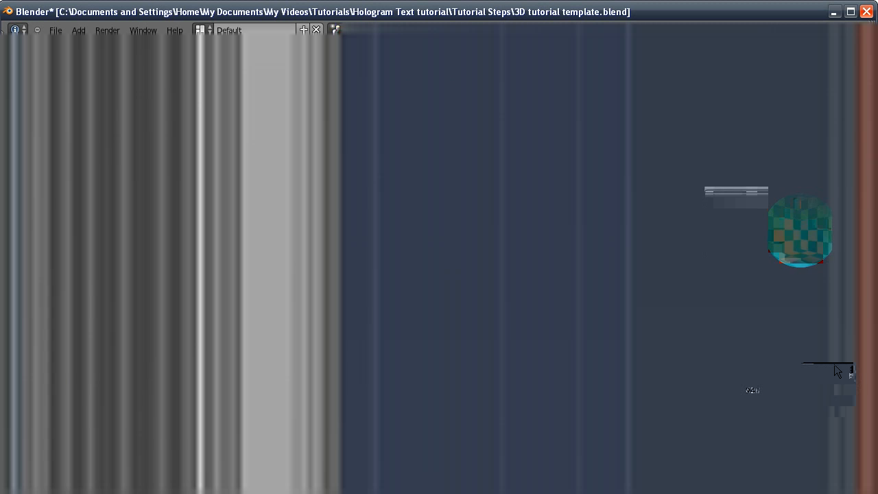
key("F12")
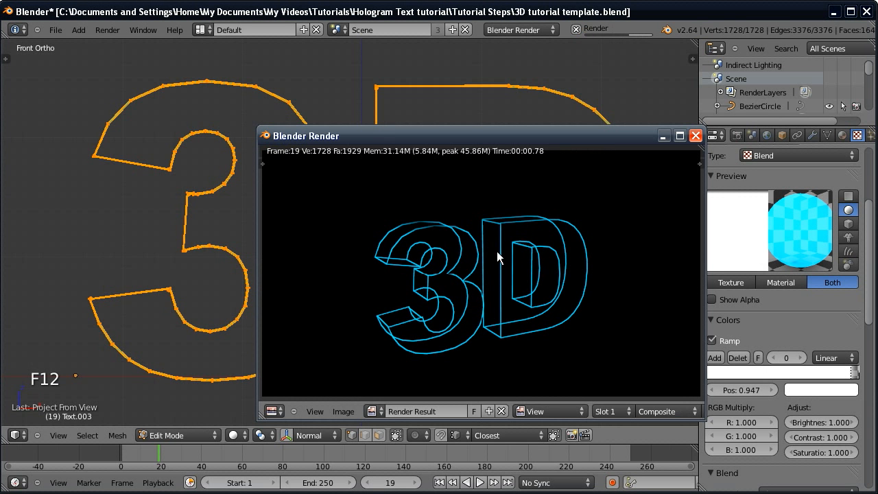
left_click(695, 135)
- Move the ramp's white stop to 0.507 with the transparent black stop just after it, and test-render the outline
left_click_drag(849, 373, 730, 372)
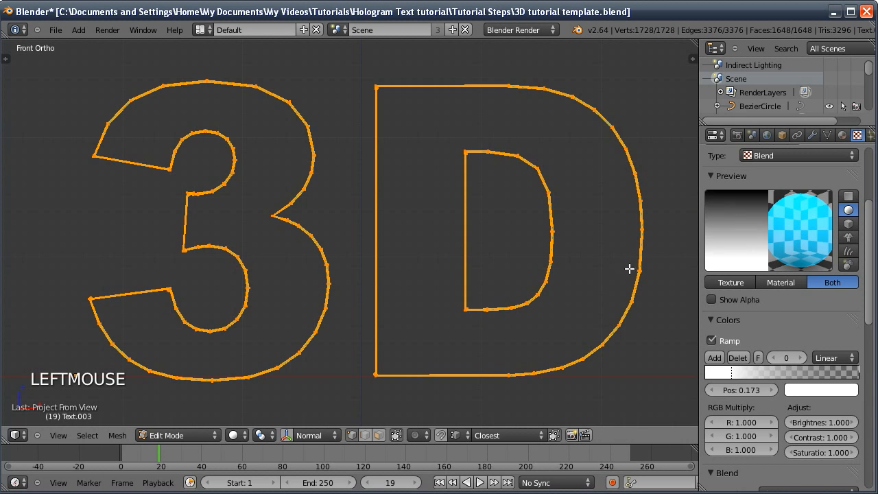
left_click_drag(851, 373, 783, 377)
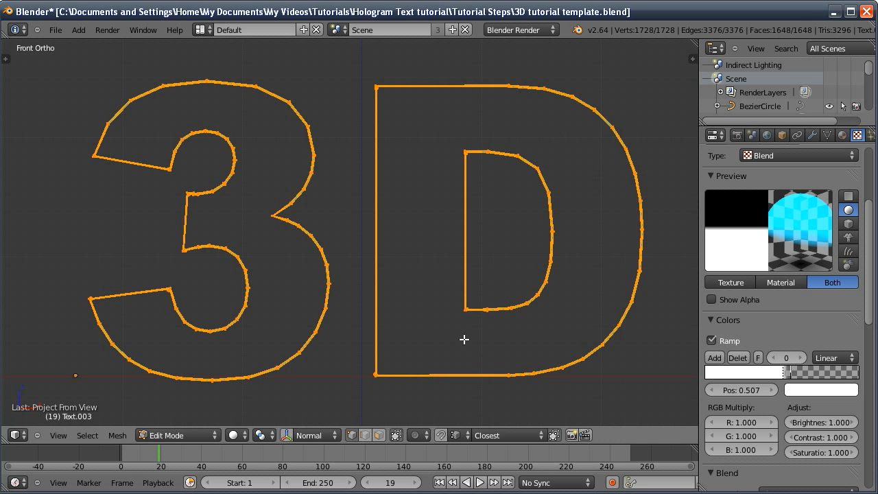
key("F12")
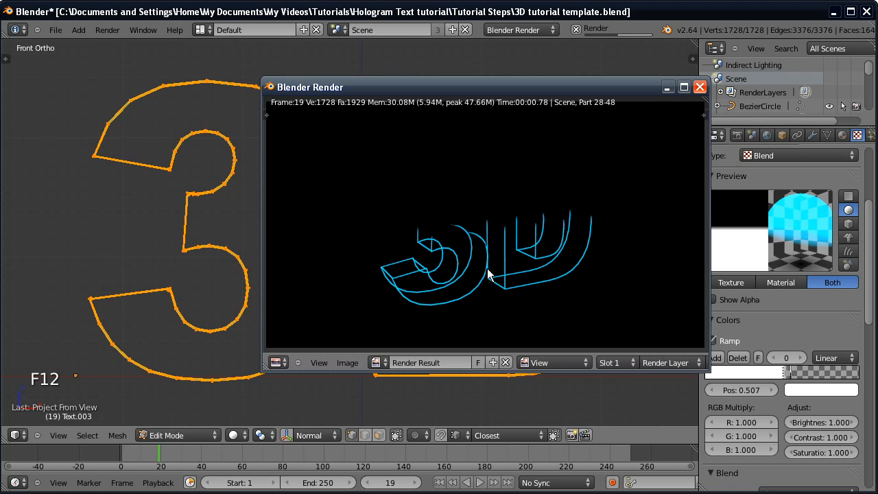
left_click(699, 87)
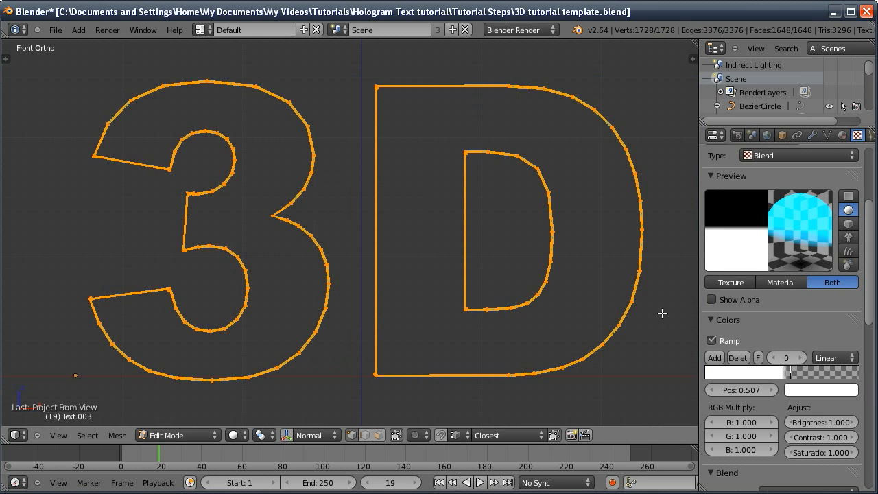
- Move both ramp stops back to the start, the white one to 0.008889 and the transparent black one to 0.01333
left_click_drag(781, 371, 705, 371)
left_click(780, 372)
left_click(705, 372)
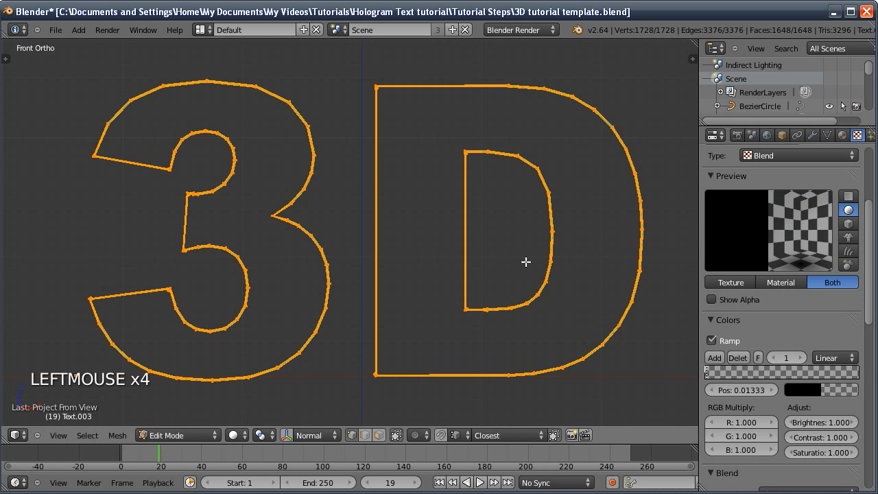
- Keyframe the positions of both the white and the transparent black ramp stops at frame 1
left_click(439, 482)
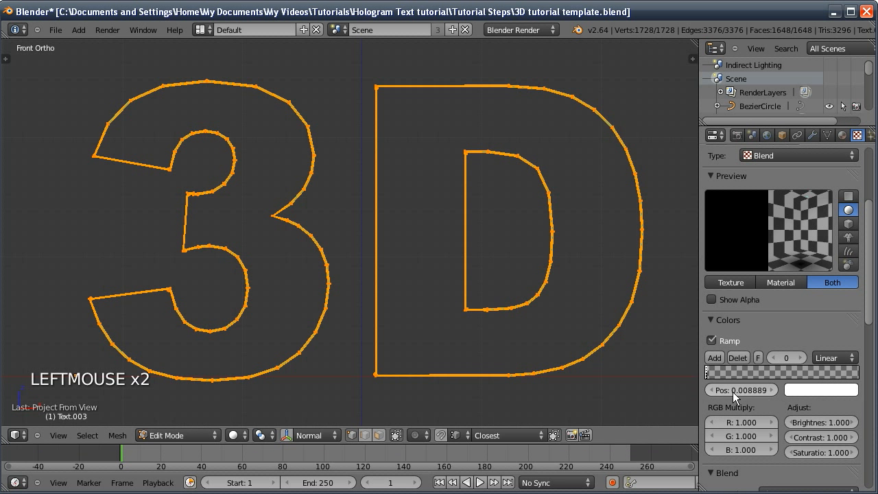
key("i")
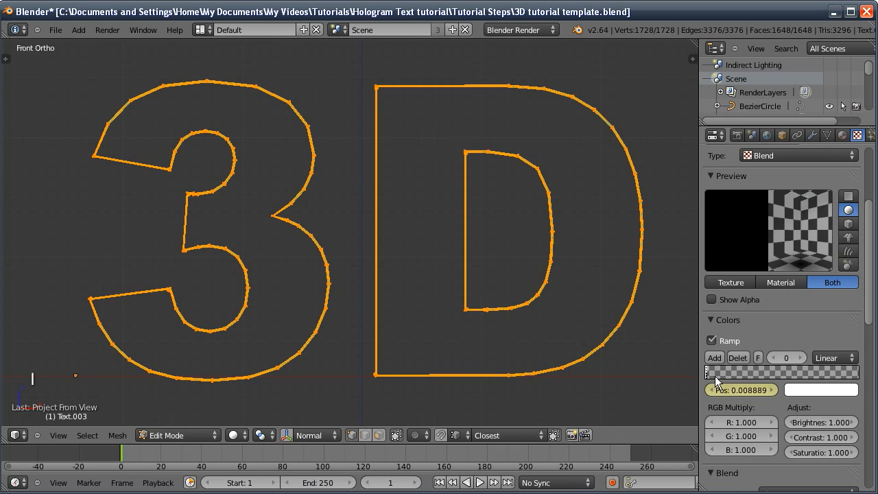
left_click(707, 374)
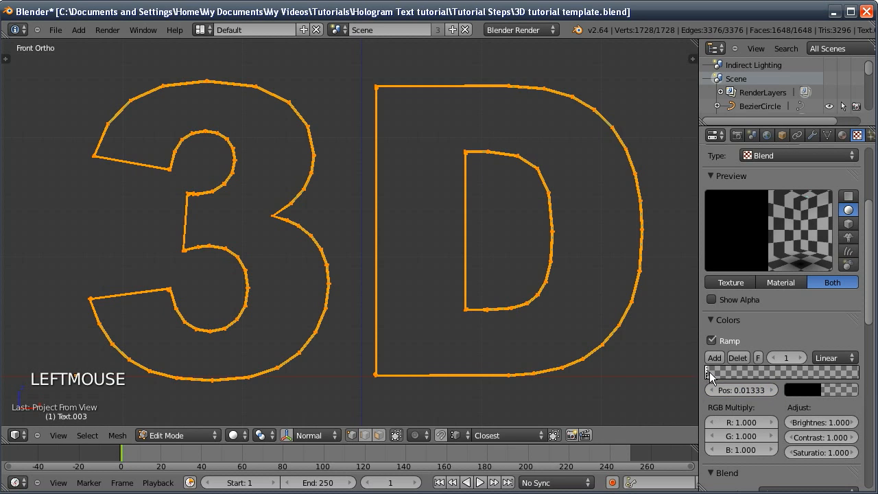
key("i")
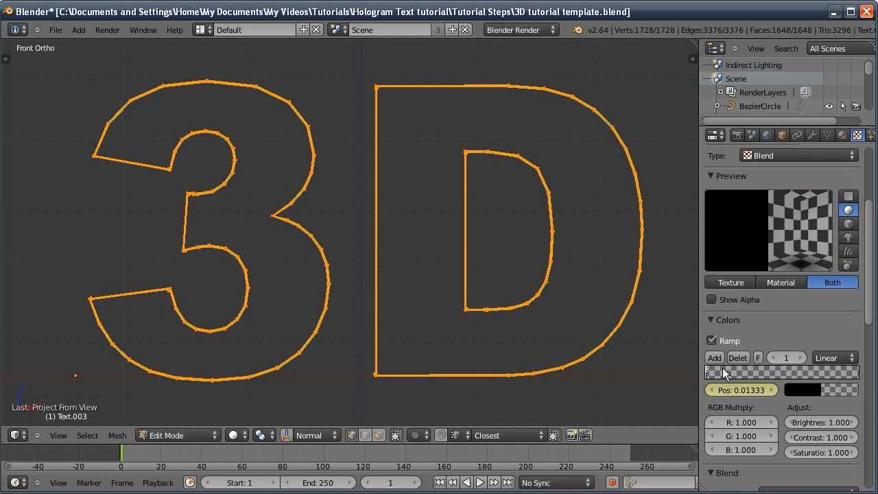
- Return the outline mesh to Object Mode with only the second layer displayed
key("Tab")
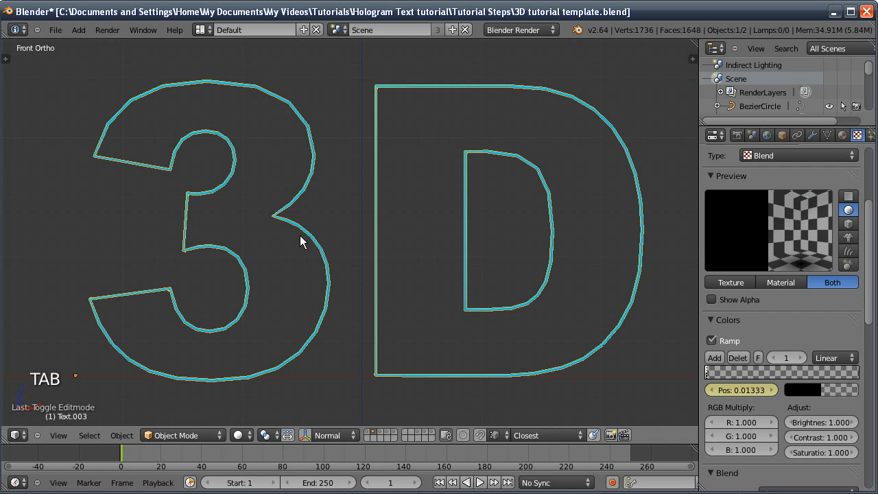
key("2")
key("2")
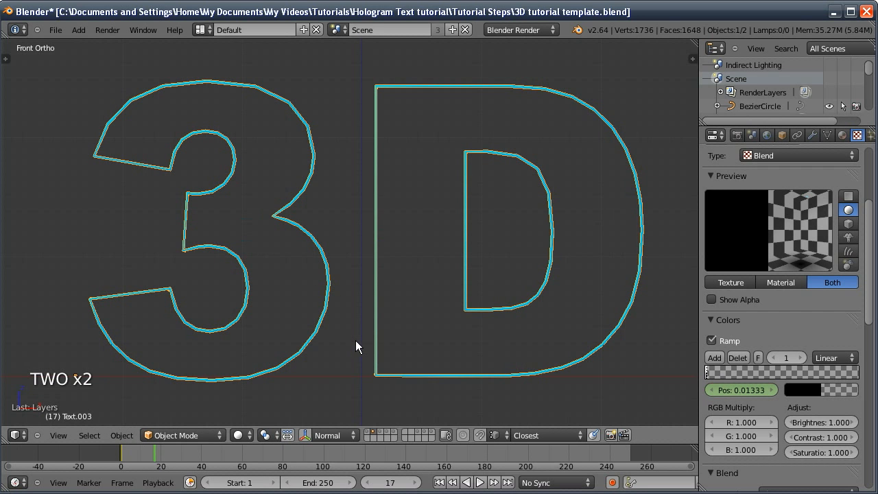
- Display the third layer together with the outline layer and go to frame 34
key("shift+3")
left_click(418, 480)
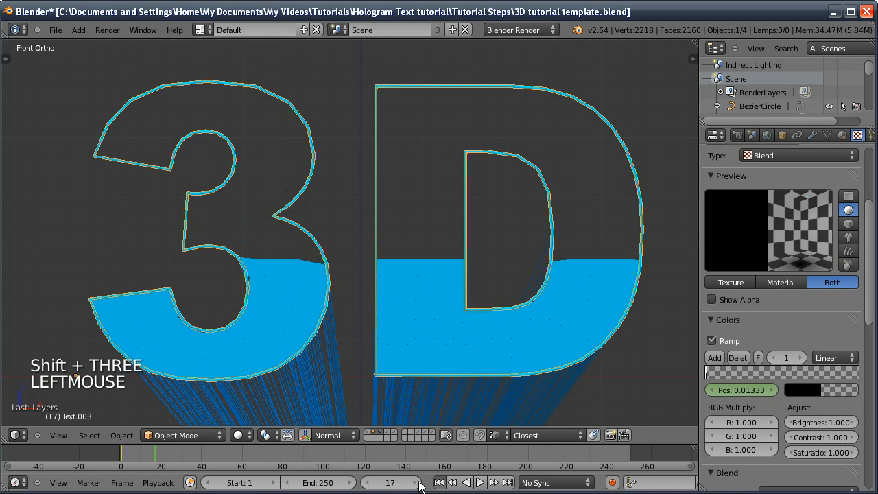
left_click_drag(381, 482, 404, 483)
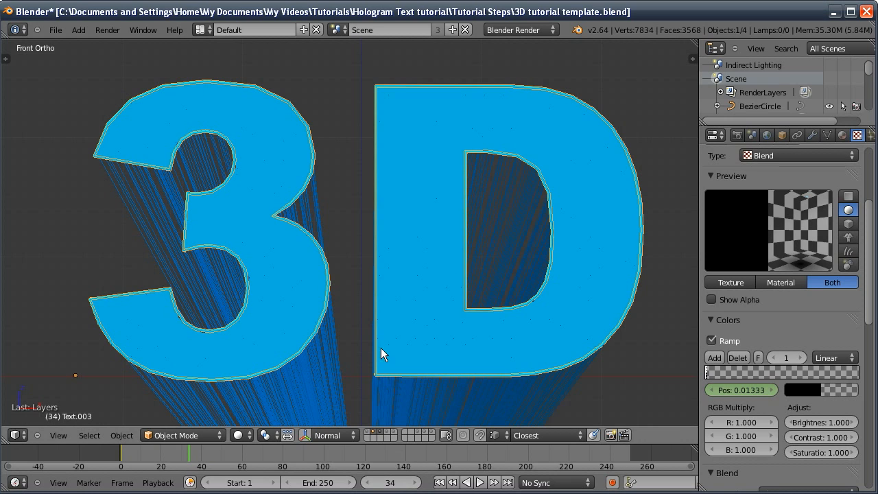
- Move the white ramp stop to 0.982 and the transparent black one to 1.000, and keyframe both positions at frame 34
left_click_drag(711, 371, 858, 371)
left_click(717, 373)
left_click_drag(717, 372, 859, 381)
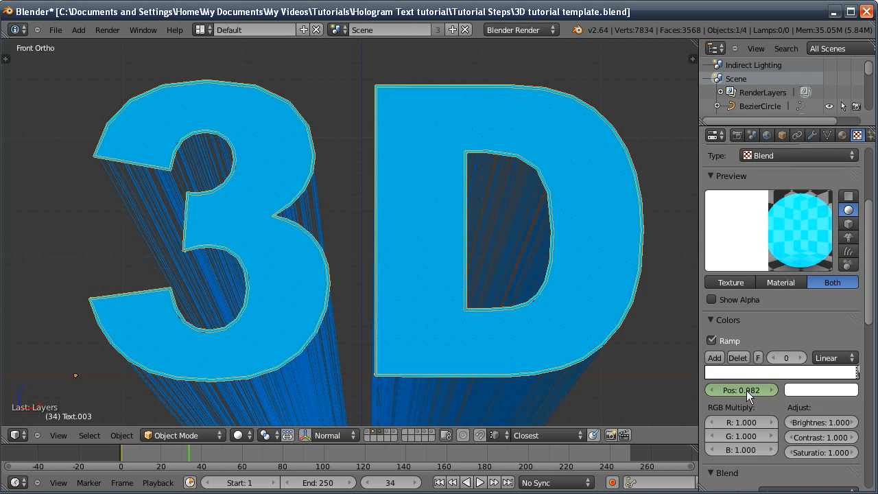
key("i")
left_click(862, 376)
left_click(860, 374)
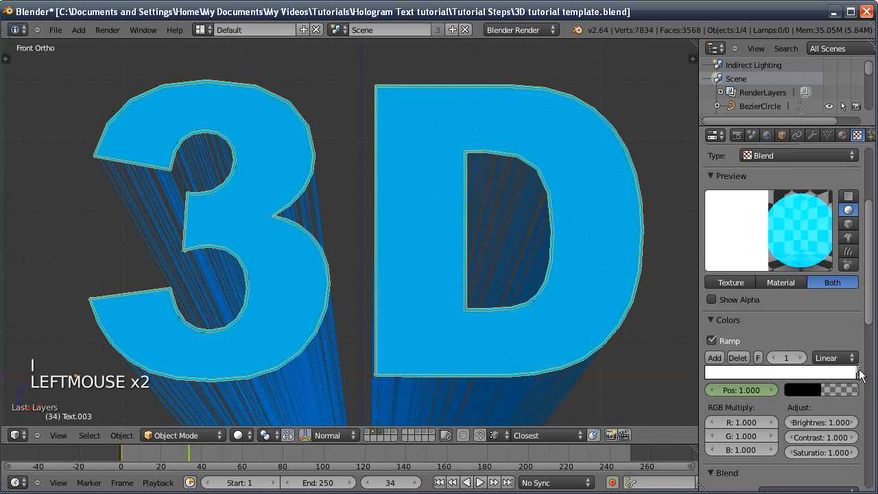
key("i")
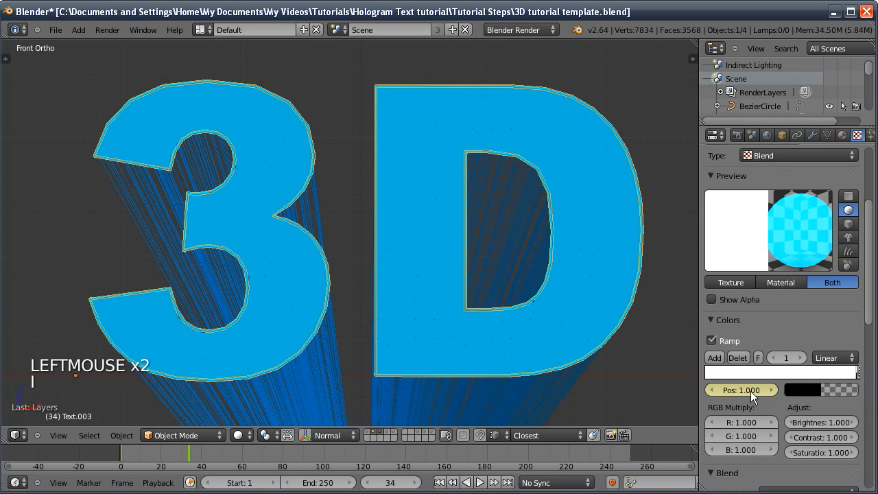
- Go to frame 19 and test-render the outline reveal together with the projector lines
left_click_drag(395, 478, 378, 487)
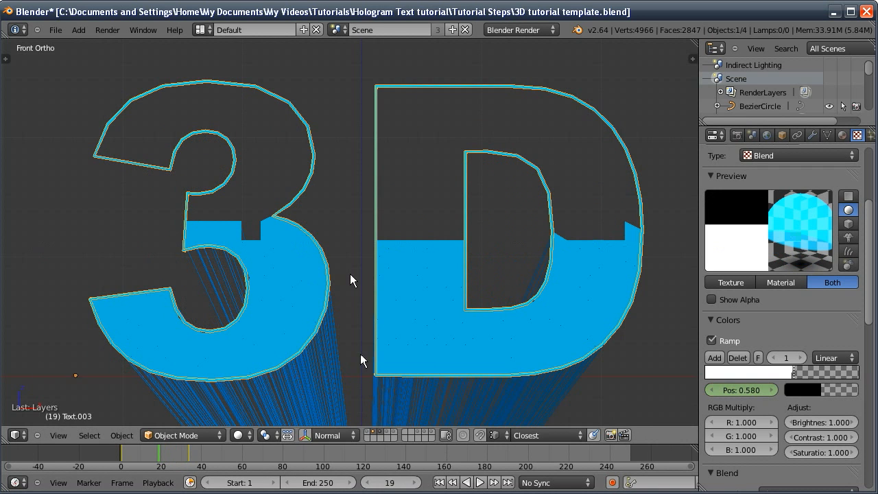
key("F12")
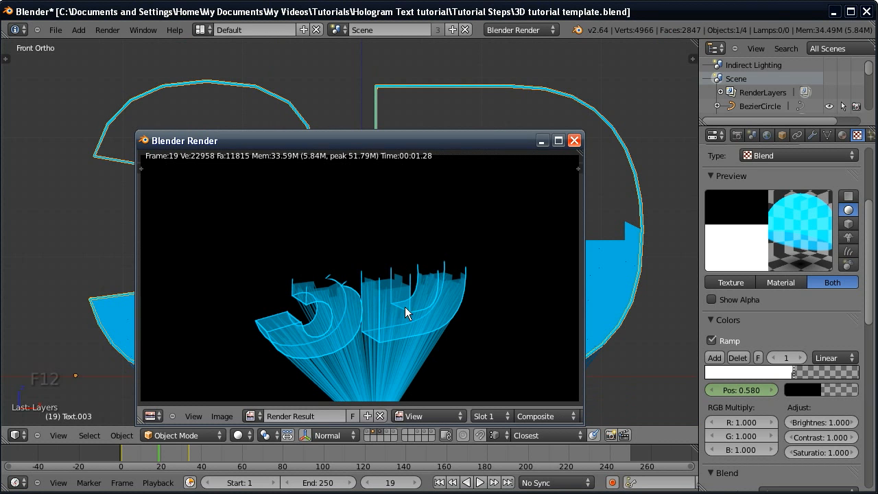
left_click(574, 140)
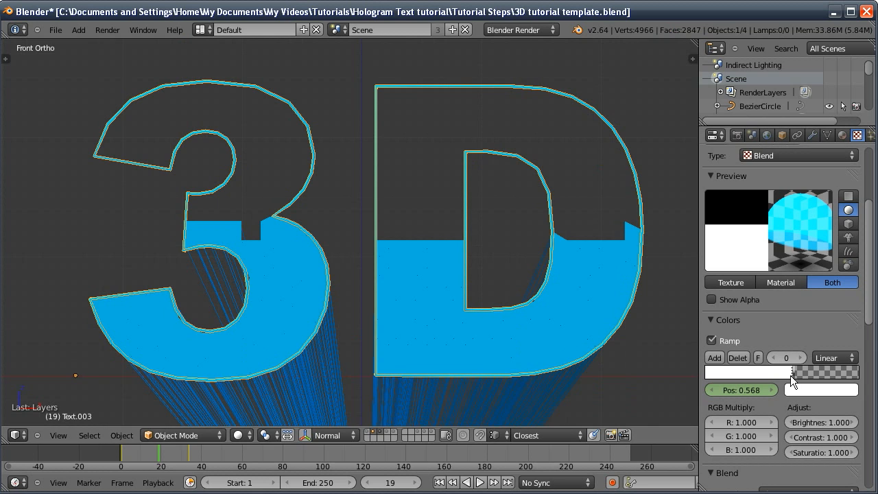
- Move the white ramp stop back to 0.488 and keyframe its position at frame 19
left_click_drag(791, 374, 794, 375)
left_click_drag(791, 375, 778, 377)
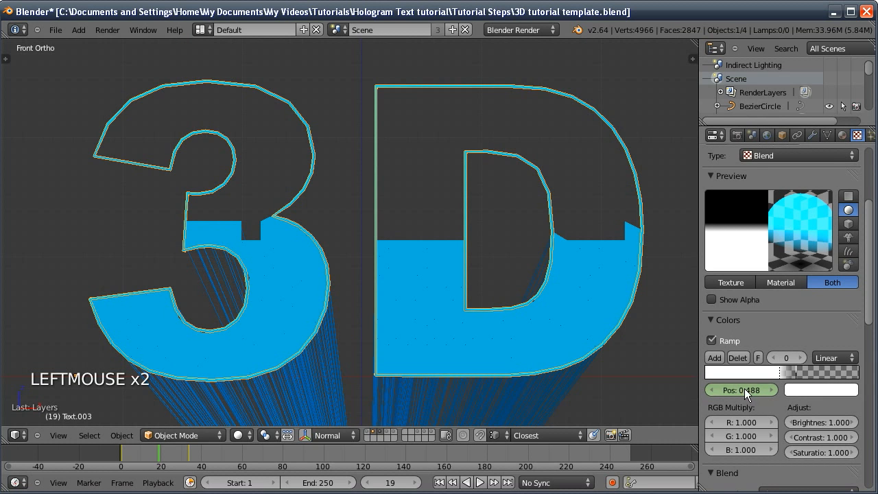
key("i")
- Display the first layer as well and test-render frame 19 with the wireframe included
key("F12")
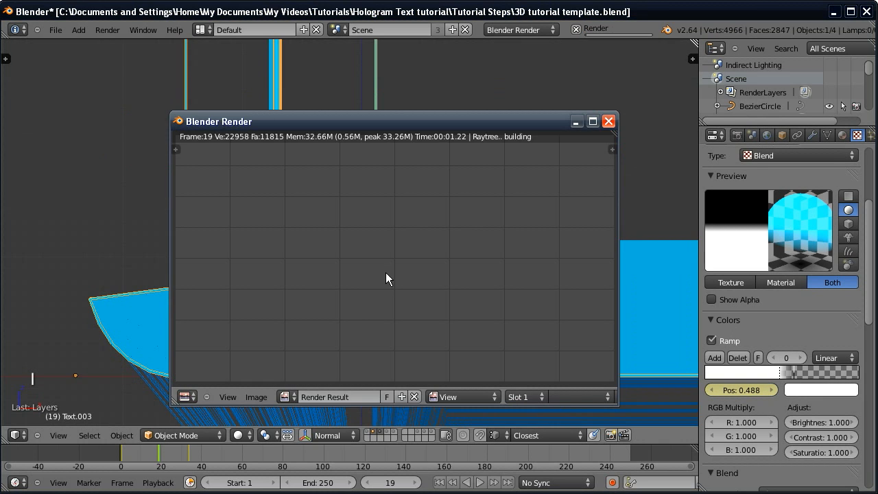
key("Escape")
key("shift+1")
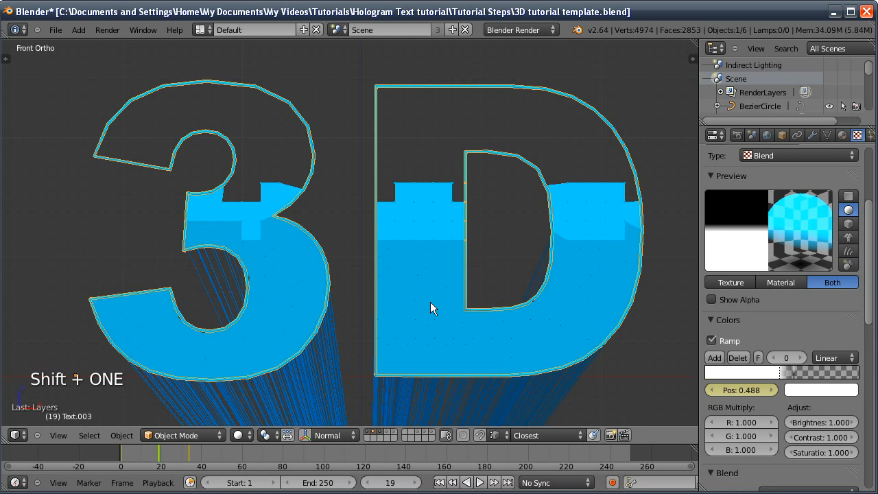
key("F12")
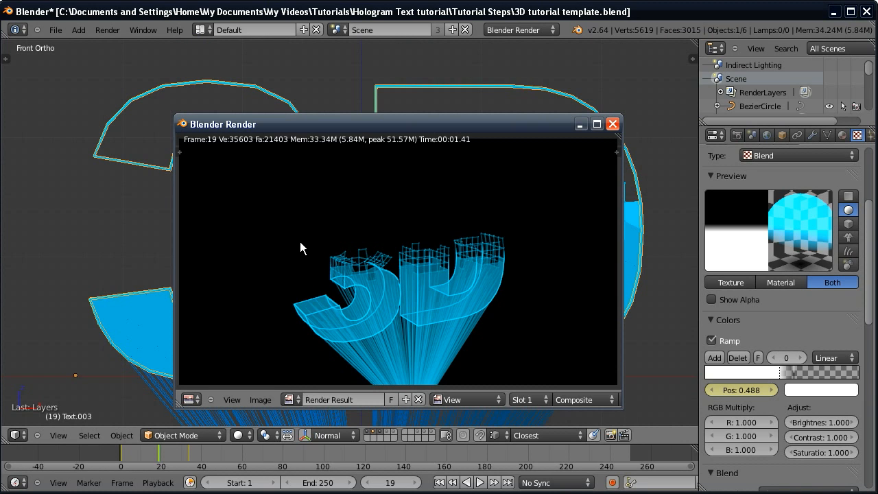
left_click(612, 124)
- Display only the fourth layer and examine the hologram lines disc's hair particle emission and velocity settings
middle_click_drag(340, 319, 334, 234, "ctrl")
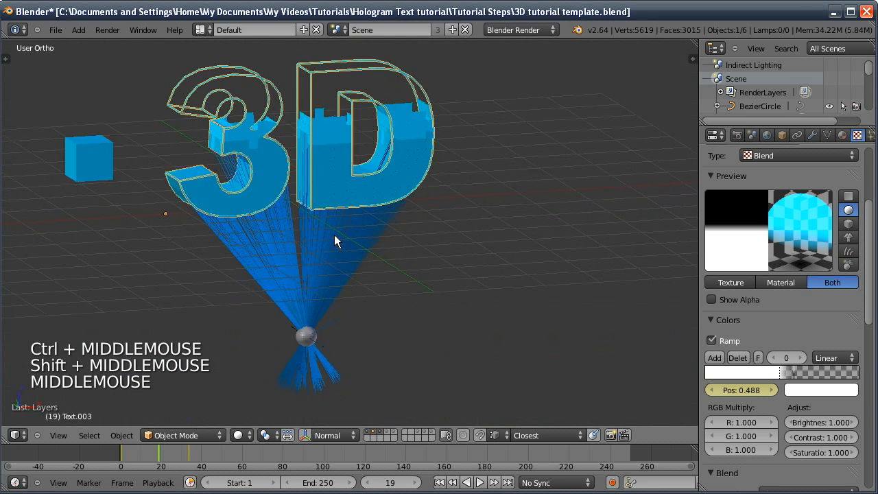
left_click(390, 434)
middle_click_drag(294, 384, 272, 336, "shift")
left_click(319, 305)
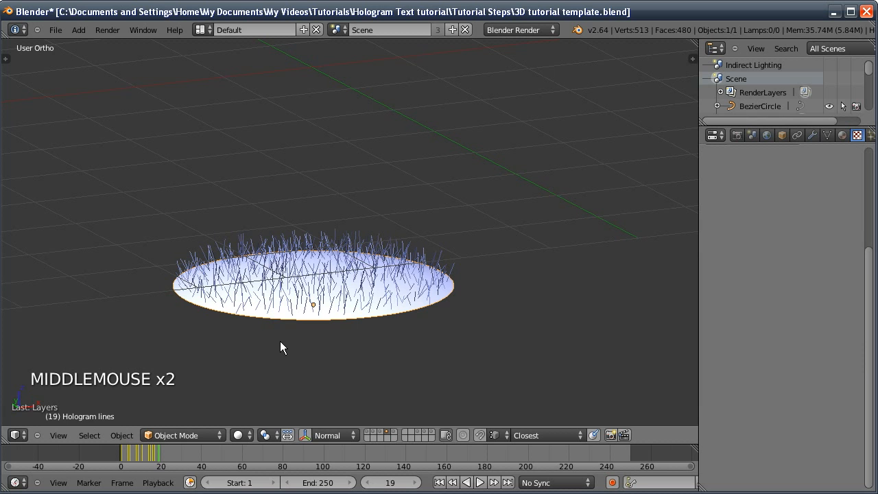
middle_click_drag(280, 341, 302, 228)
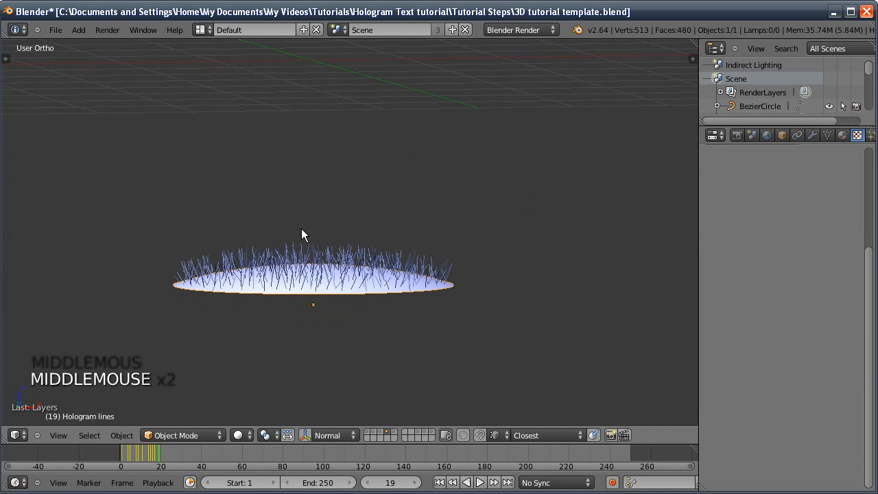
middle_click_drag(823, 135, 797, 135)
left_click(846, 135)
middle_click_drag(749, 281, 731, 342)
middle_click_drag(757, 293, 766, 239)
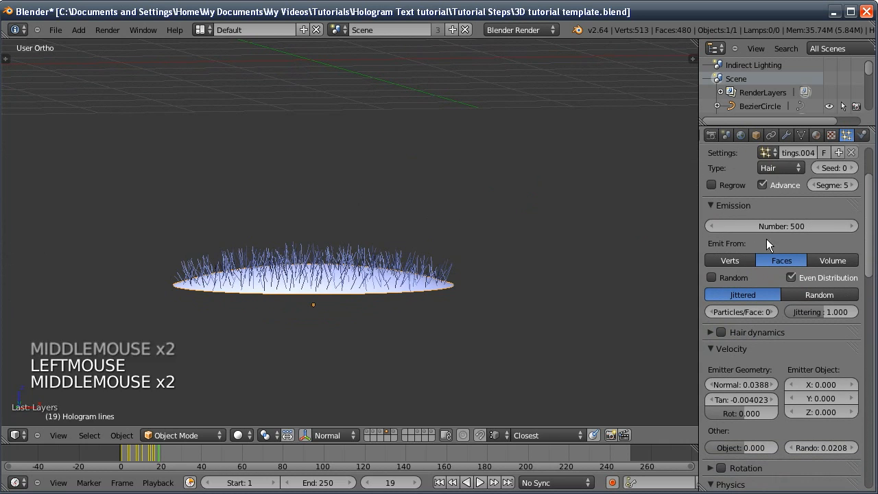
middle_click_drag(775, 275, 755, 300)
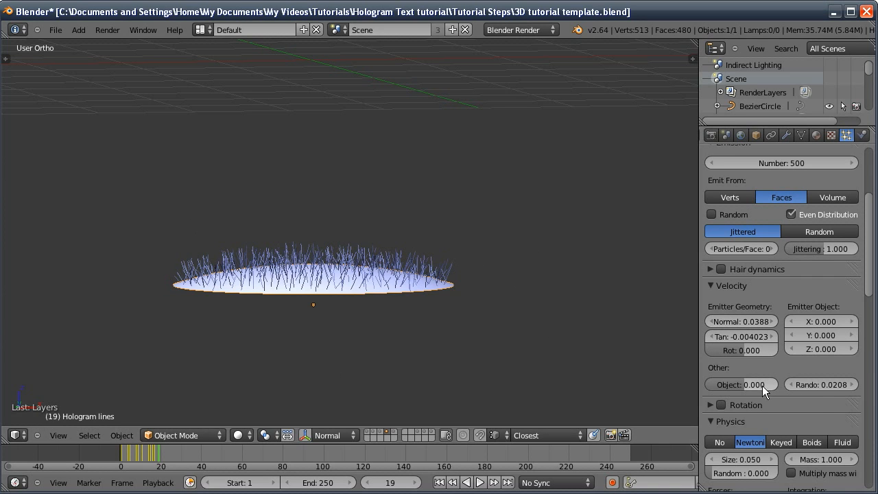
middle_click_drag(415, 290, 686, 175)
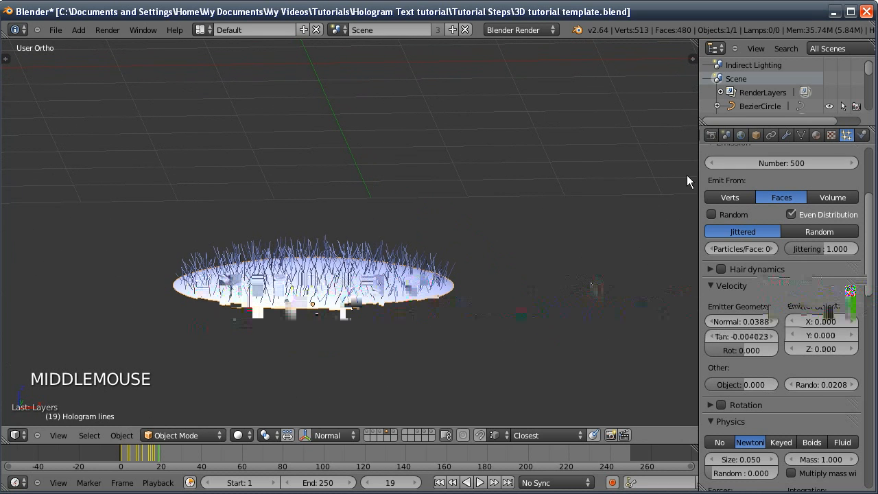
- Examine the hologram lines material's animated Emit value from frame 1 to frame 19
left_click(815, 134)
middle_click_drag(728, 405, 729, 325)
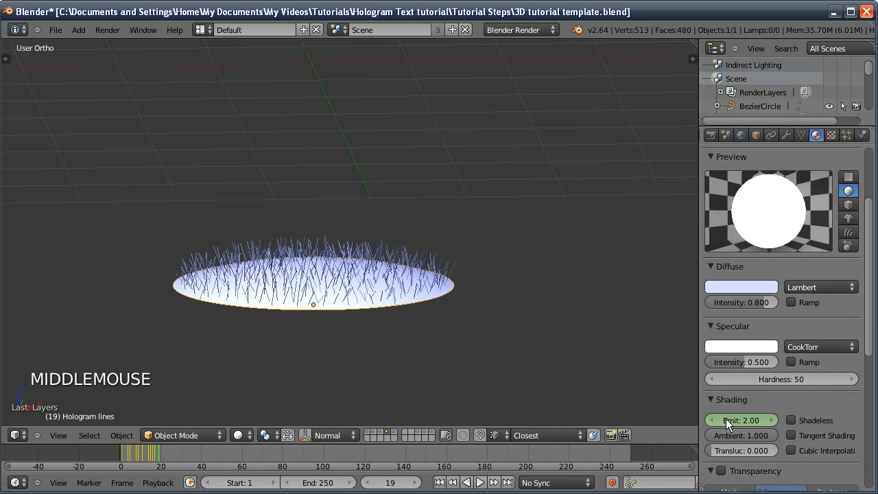
left_click(438, 483)
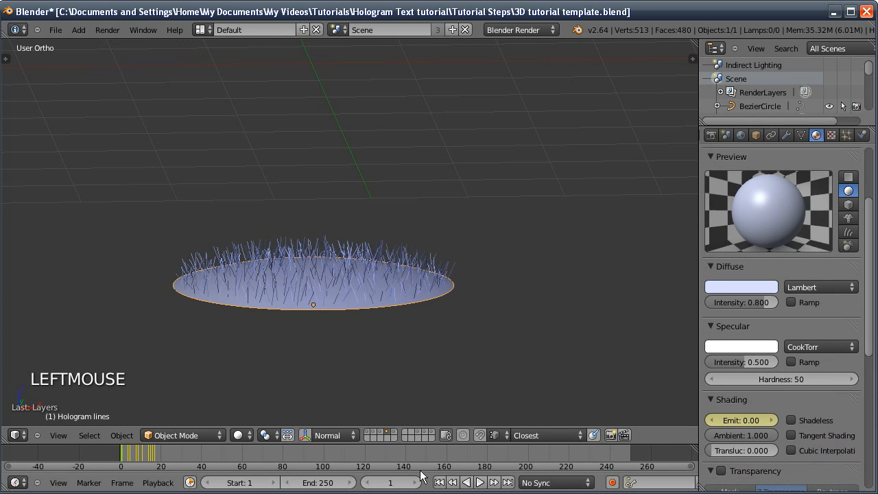
left_click_drag(378, 487, 400, 491)
left_click(384, 488)
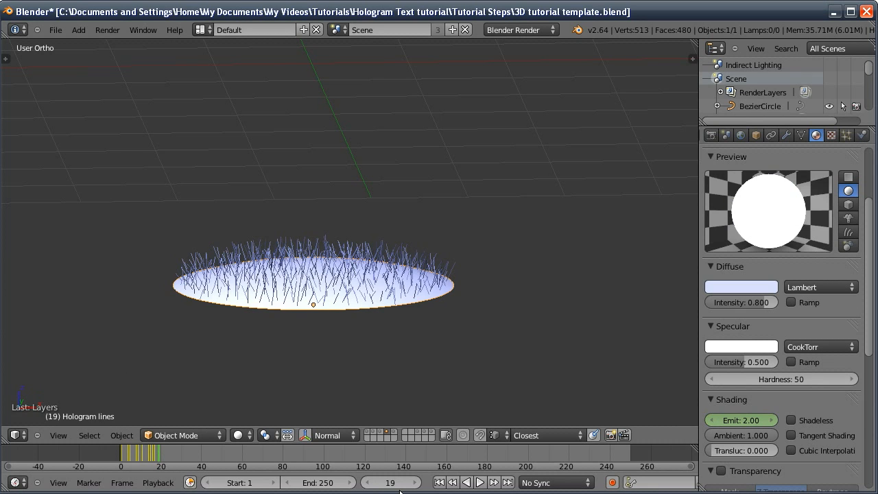
- Display only the fifth layer and check the duplicated disc for particle systems
middle_click_drag(384, 308, 382, 294)
left_click(393, 432)
left_click(329, 304)
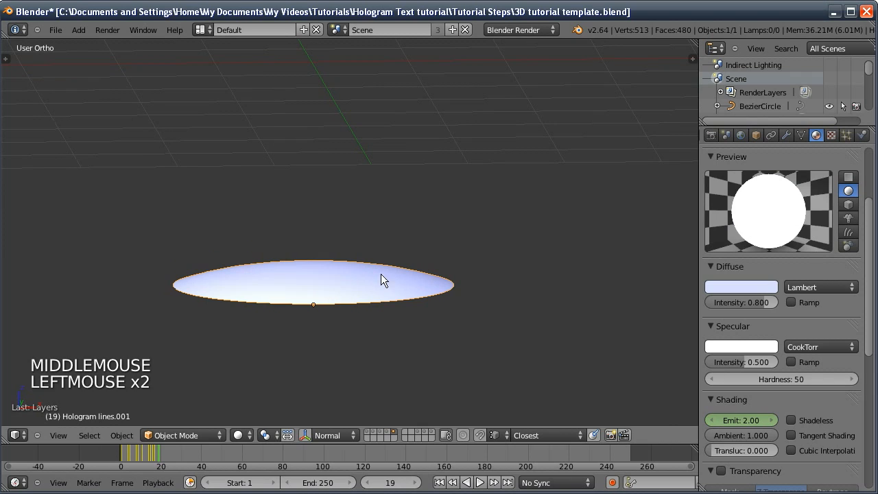
left_click(846, 135)
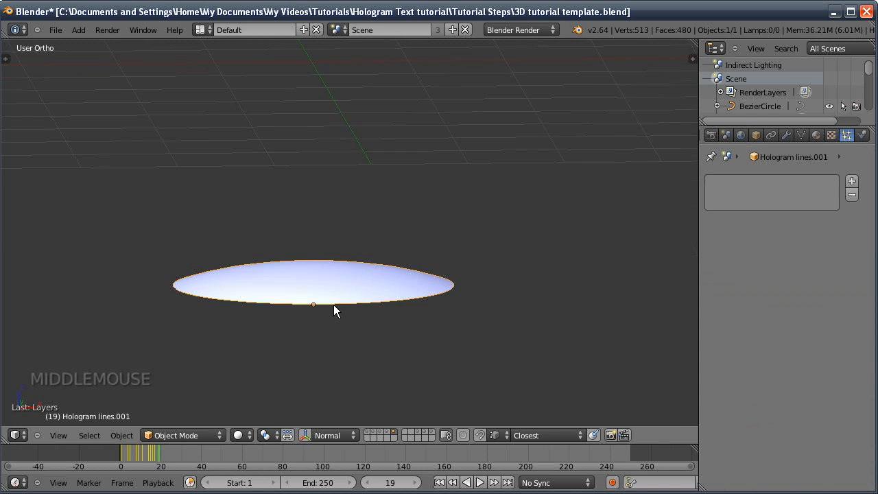
middle_click_drag(333, 305, 333, 326)
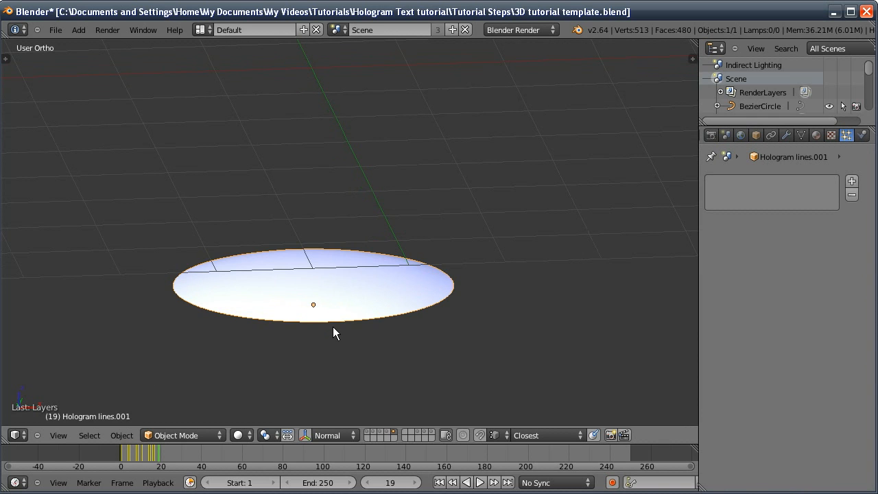
- Switch to the front view and display layers one to five together
key("KP_1")
middle_click_drag(368, 297, 322, 192, "ctrl")
key("2")
key("1")
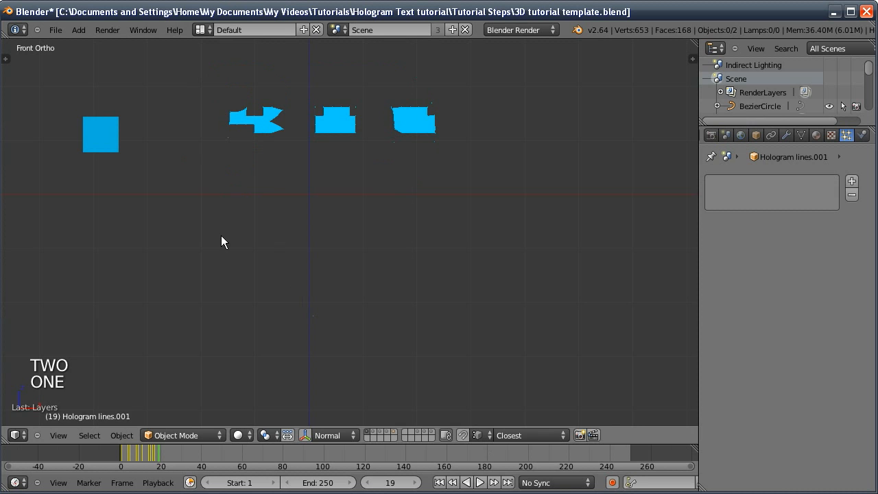
key("shift+2")
key("shift+3")
key("shift+4")
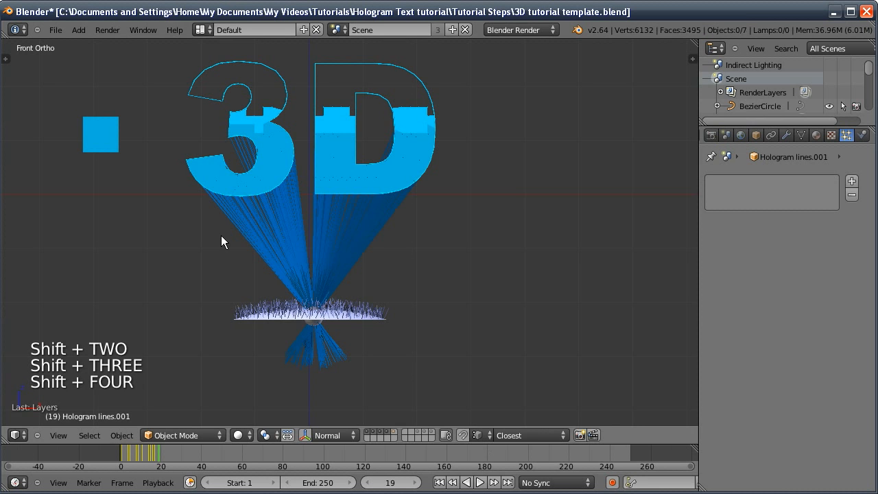
key("shift+5")
middle_click_drag(292, 252, 276, 297, "shift")
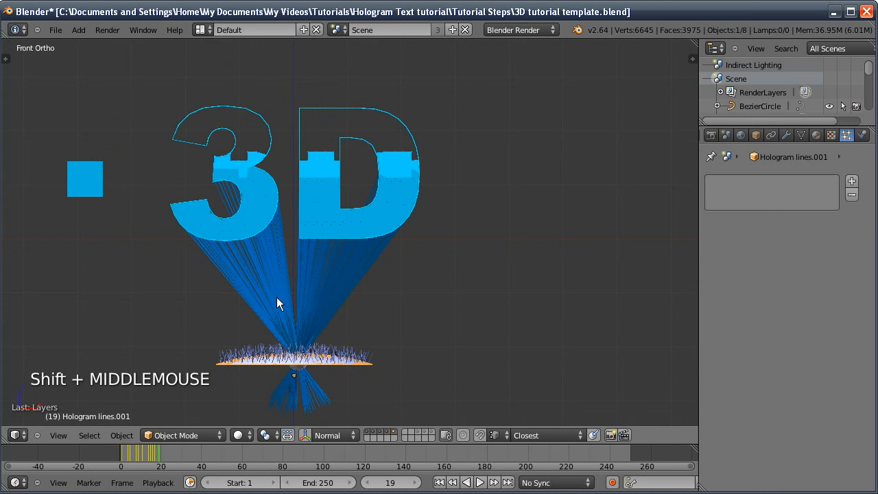
- Add an empty and move it straight up to above the 3D text
key("shift+a")
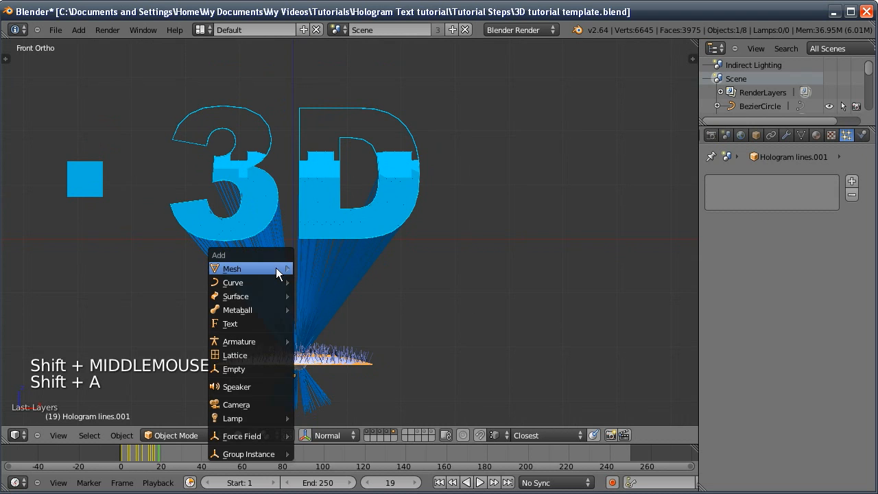
left_click(251, 369)
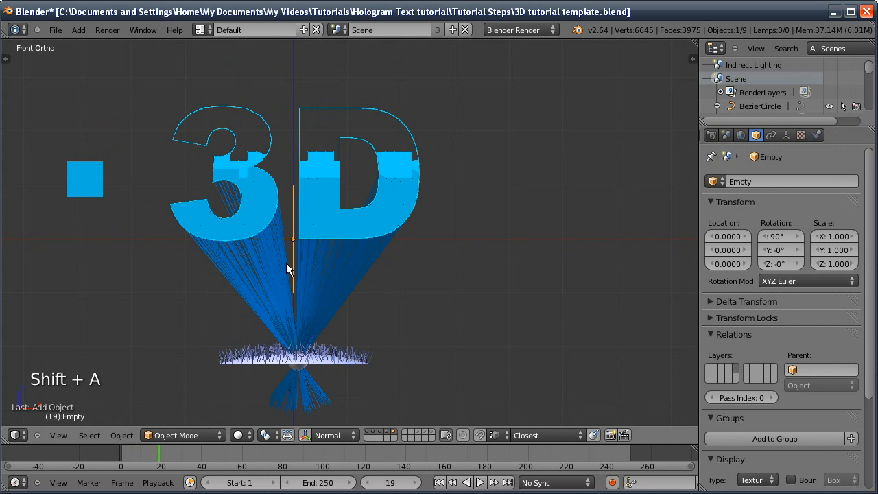
key("g")
left_click(278, 80)
- Duplicate the empty and move the copy straight up along the Z axis to a height of 5.2634
middle_click_drag(277, 81, 261, 221, "shift")
key("shift+d")
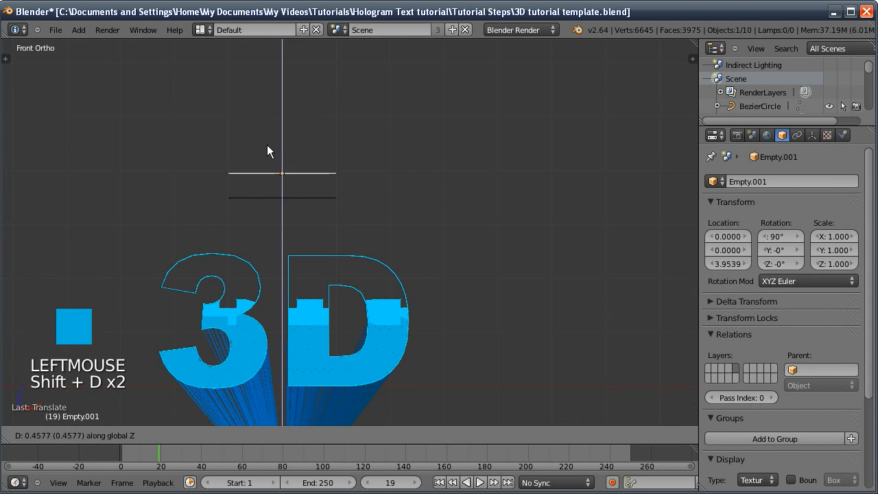
left_click(264, 132)
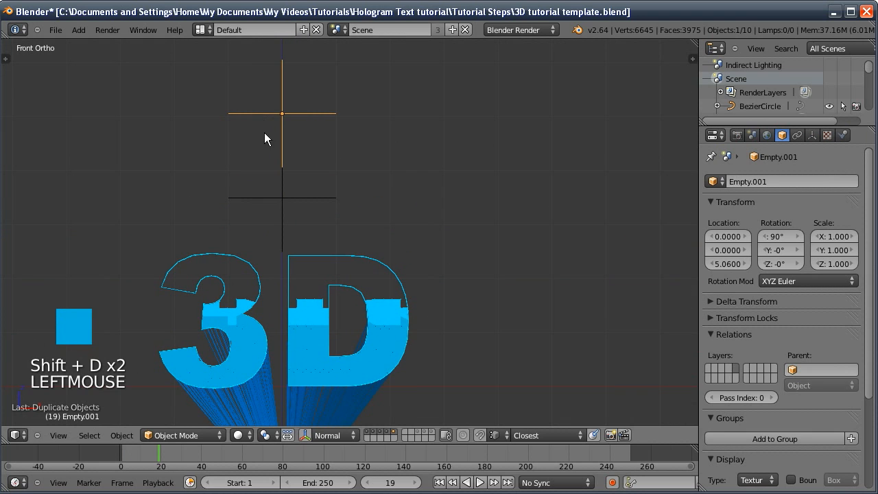
key("g")
left_click(272, 182)
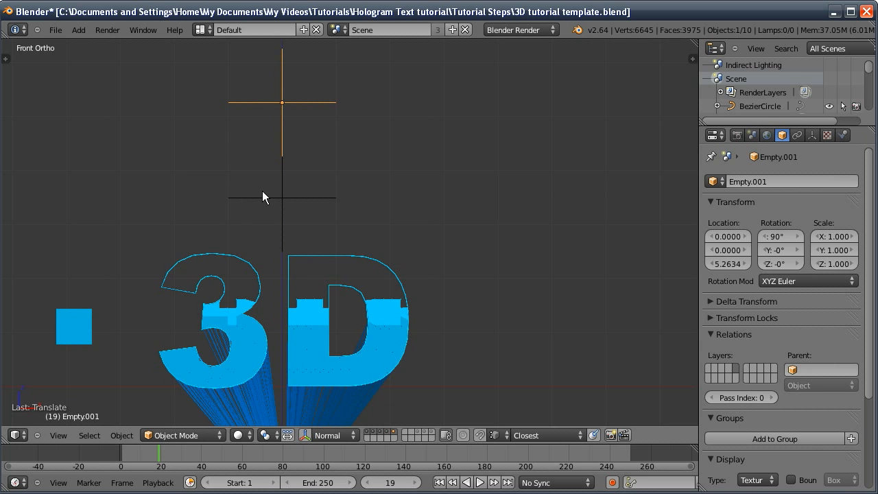
- Set the current animation frame to 16
middle_click_drag(262, 191, 226, 214)
middle_click_drag(226, 214, 262, 157, "shift")
key("KP_1")
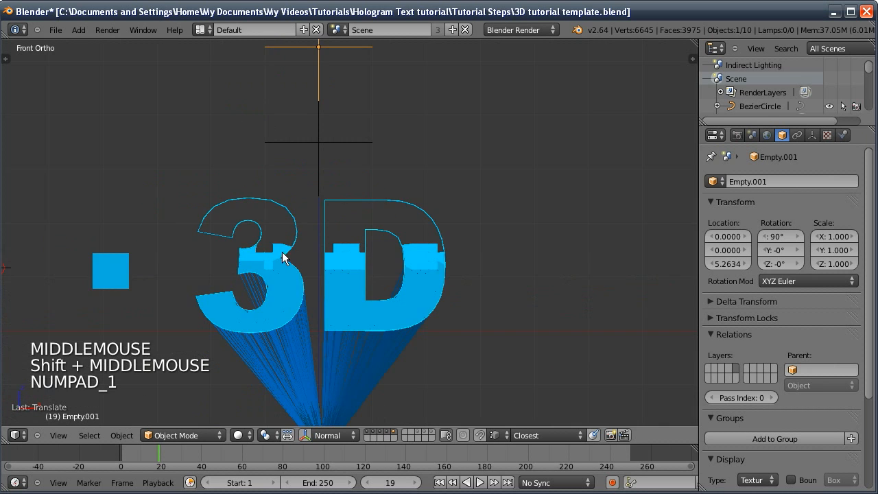
middle_click_drag(282, 252, 221, 240, "shift")
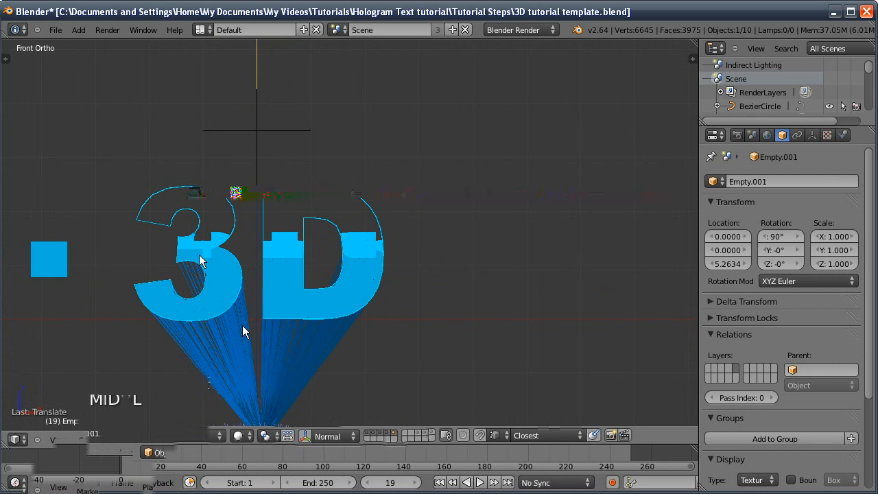
mouse_move(388, 483)
left_mouse_down()
mouse_move(406, 489)
mouse_move(369, 487)
mouse_move(379, 489)
left_mouse_up()
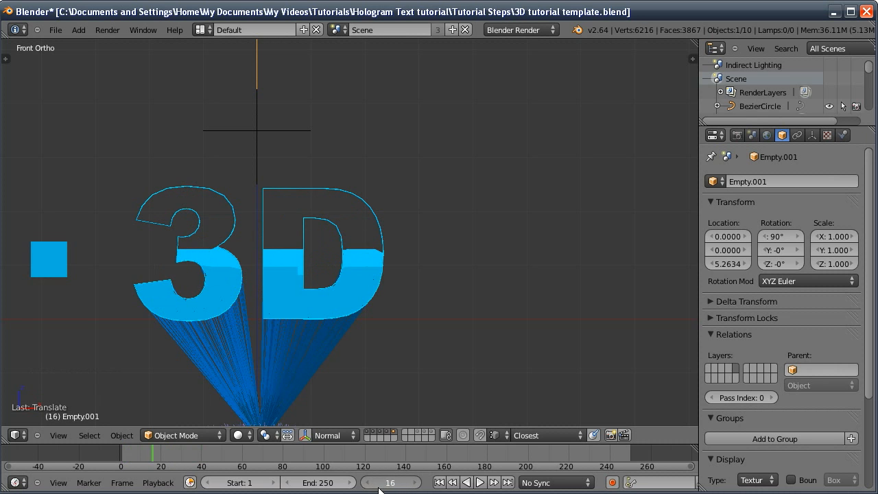
- Select all the overlapping 3D text objects together with the lower empty and parent the text objects to that empty
left_click(216, 280)
left_click(205, 258)
left_click(230, 226)
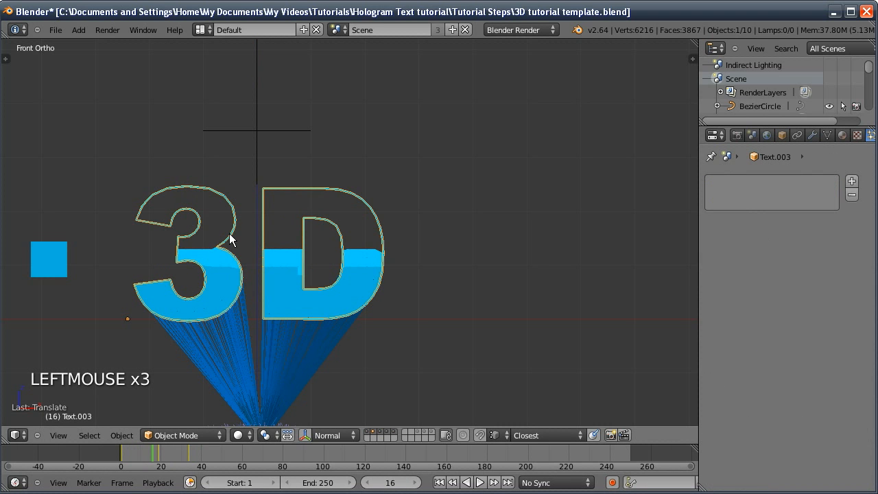
key("z")
key("b")
left_click_drag(405, 183, 136, 320)
key("z")
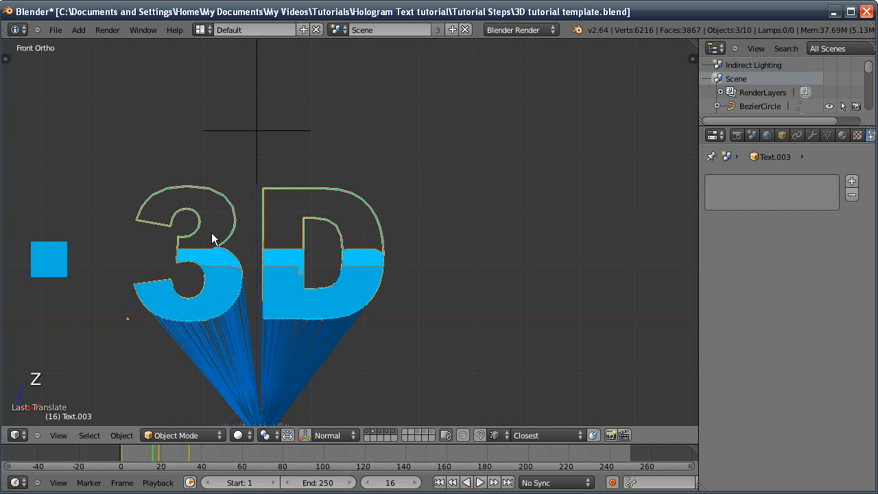
middle_click_drag(209, 177, 209, 244, "shift")
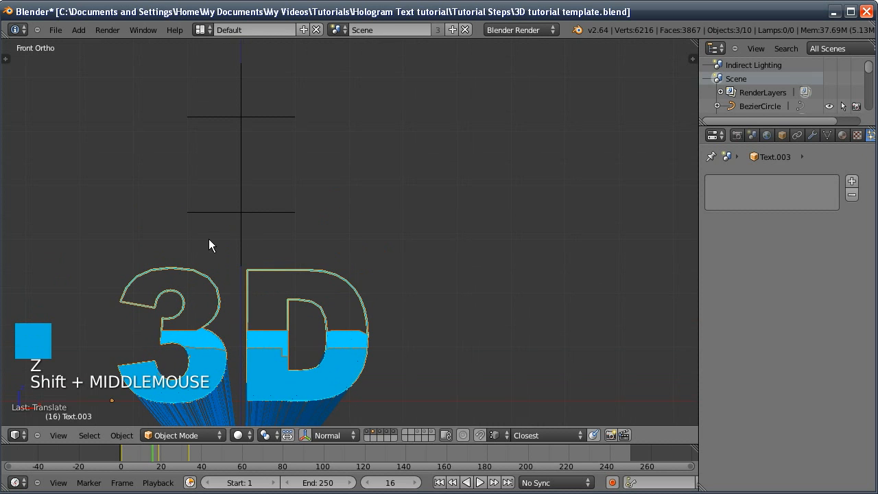
left_click(241, 203, "shift")
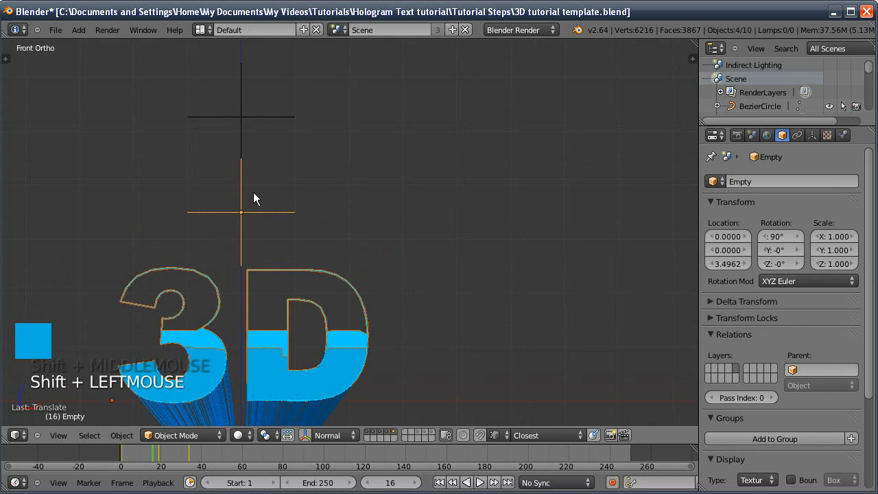
key("ctrl+p")
left_click(253, 192)
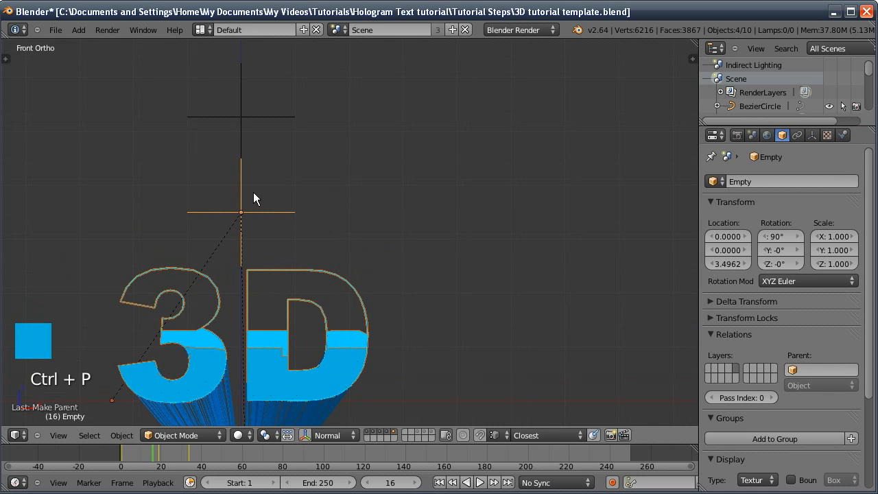
- Insert a single keyframe on the lower empty's Z rotation at frame 37
middle_click_drag(253, 192, 355, 213, "shift")
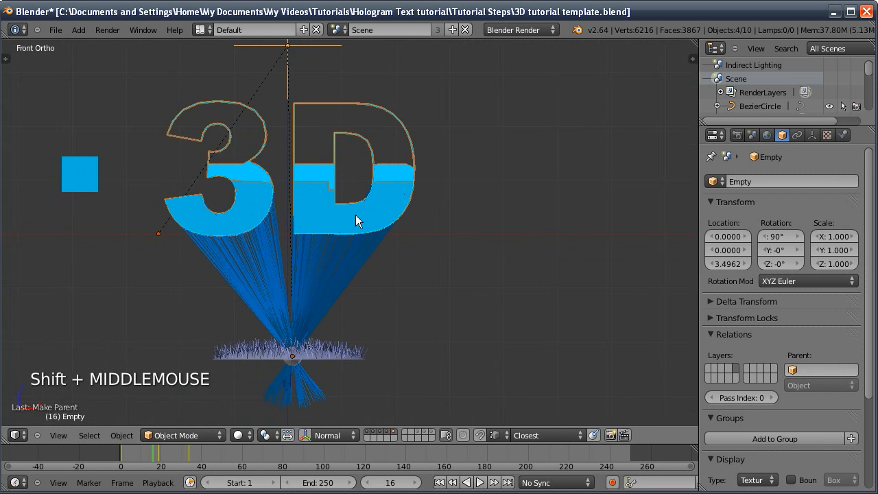
right_click(254, 229)
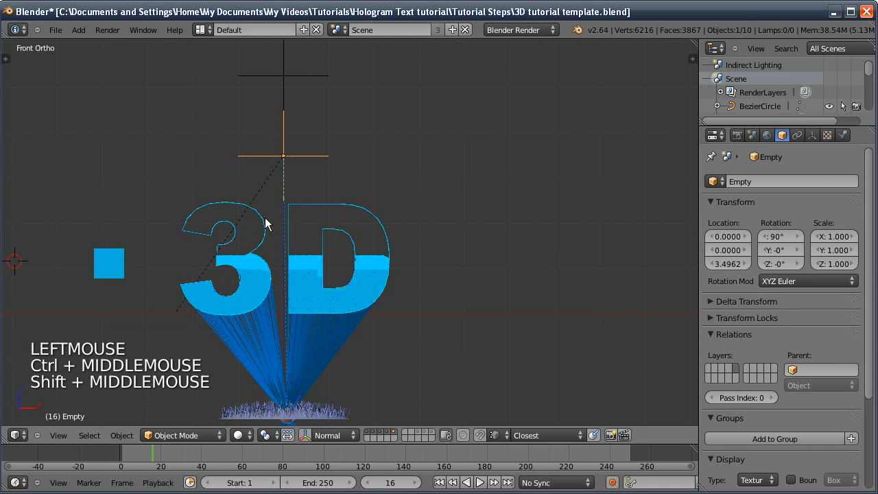
left_click_drag(379, 486, 405, 489)
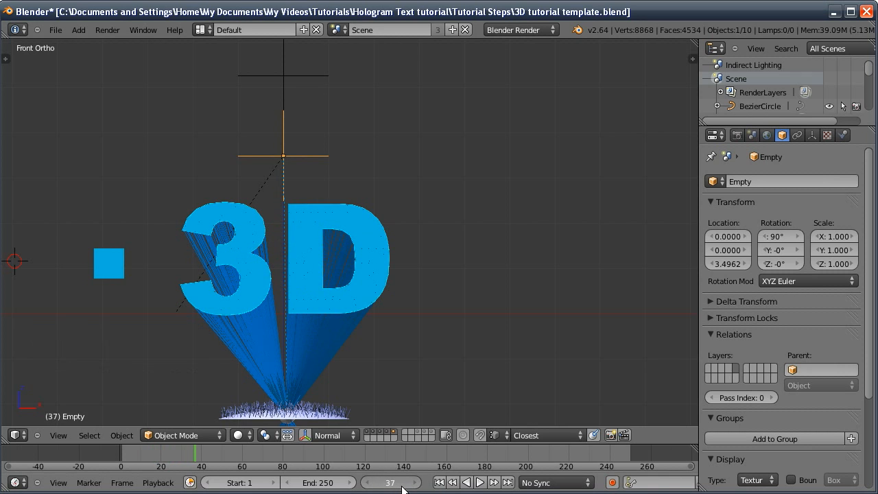
right_click(775, 264)
left_click(758, 277)
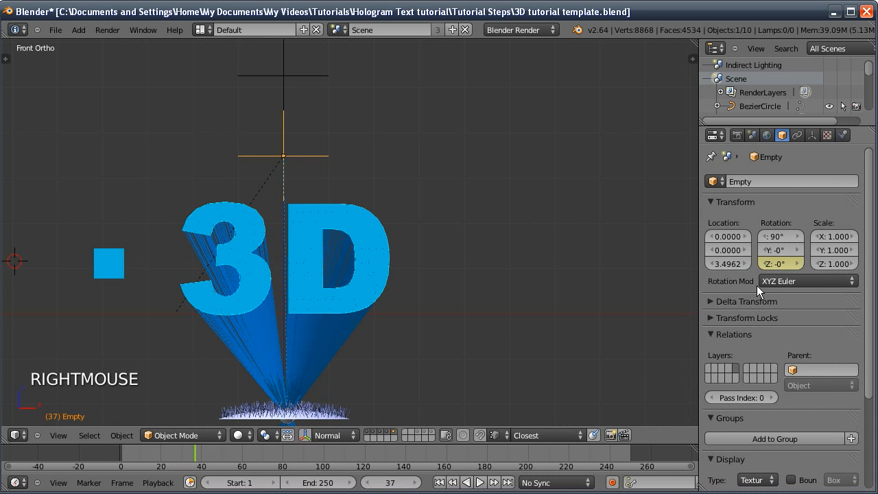
- Set the lower empty's Z rotation to -720° at frame 120 and insert a single keyframe for it
left_click(384, 485, "ctrl")
type("120")
key("Return")
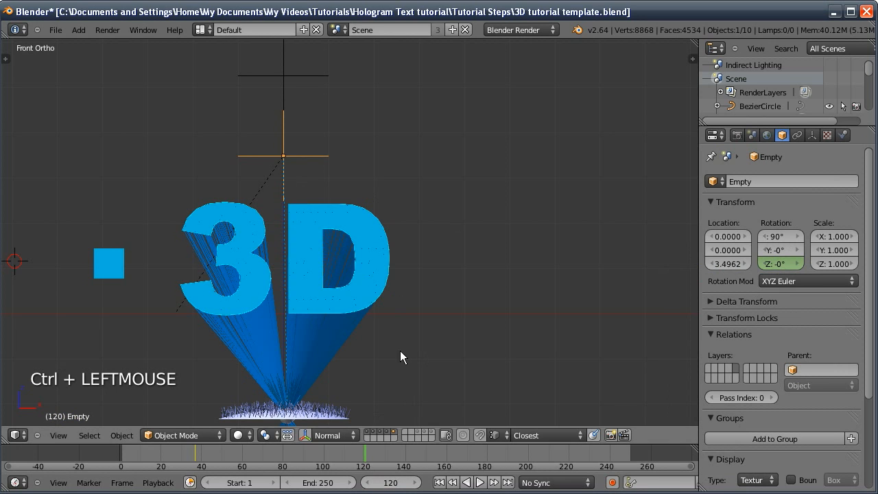
left_click(781, 263, "ctrl")
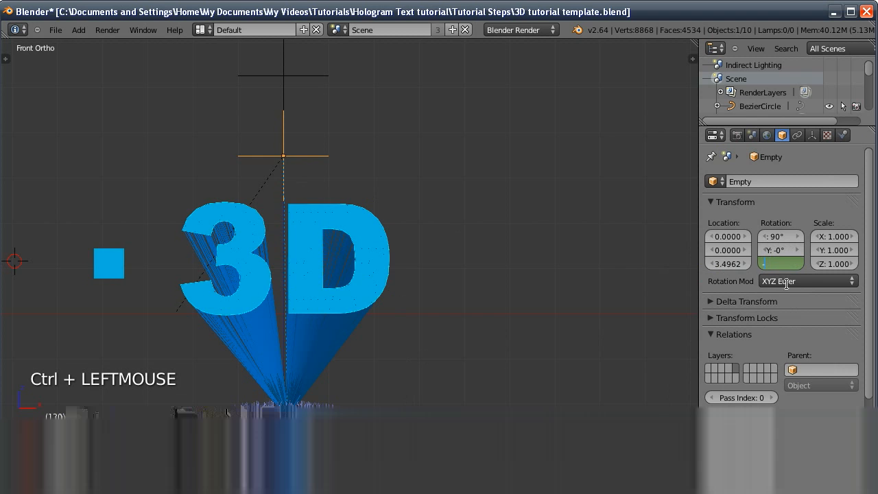
type("-720")
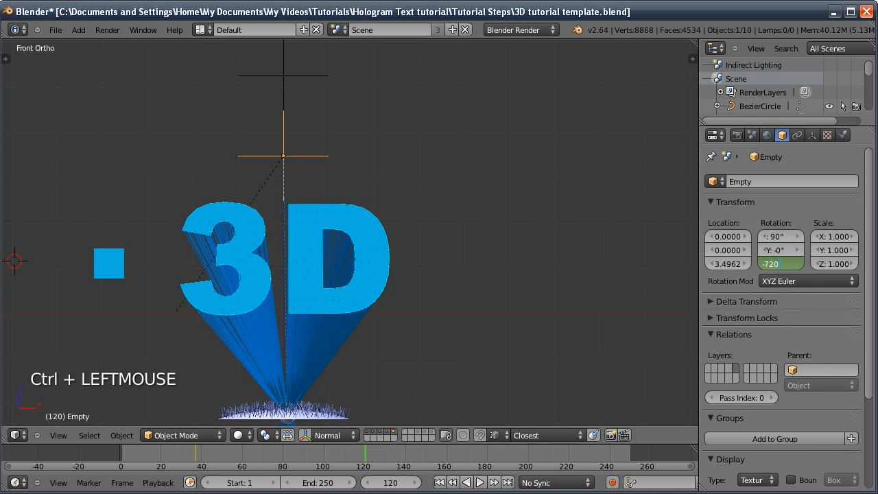
key("Return")
right_click(773, 266)
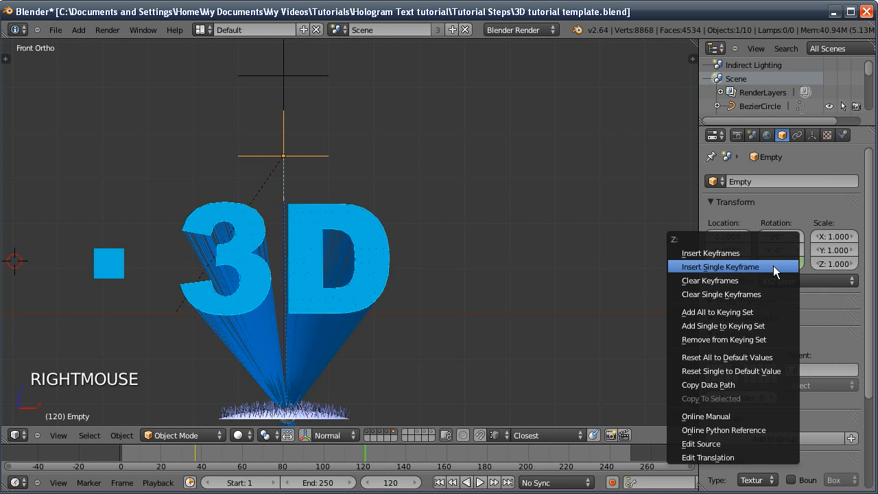
left_click(769, 265)
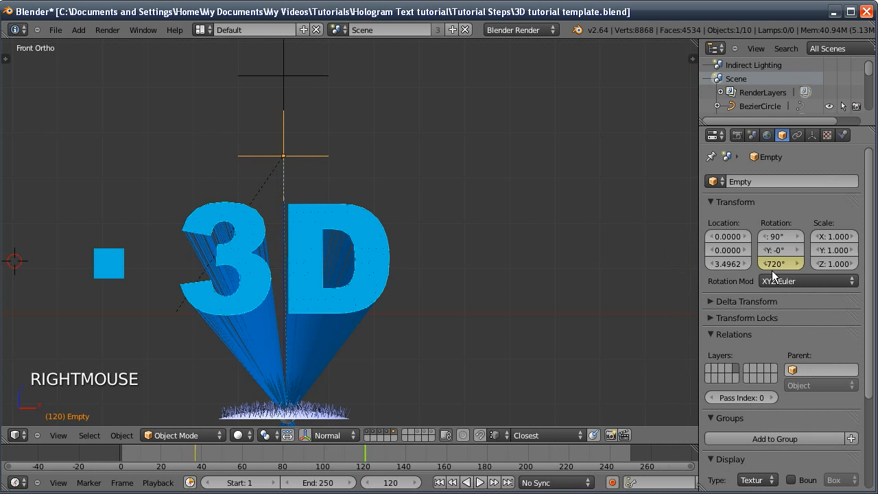
- Play the animation from the first frame to check the text's rotation
left_click(439, 482)
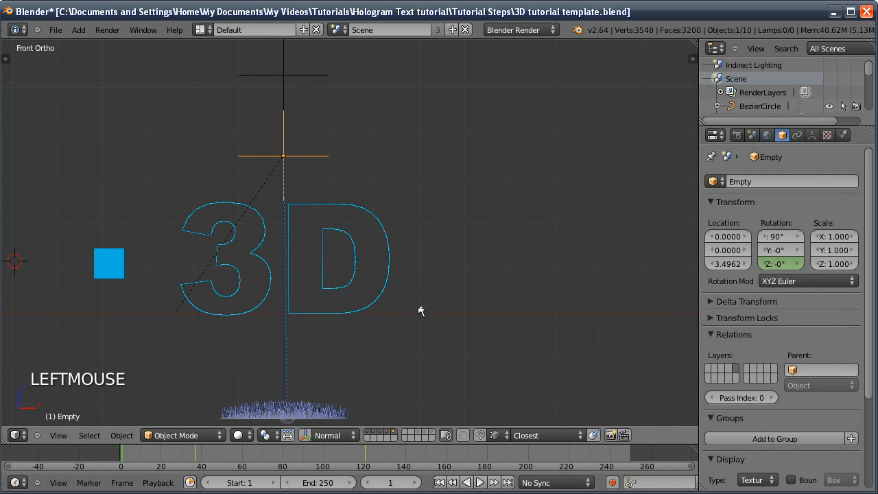
key("alt+a")
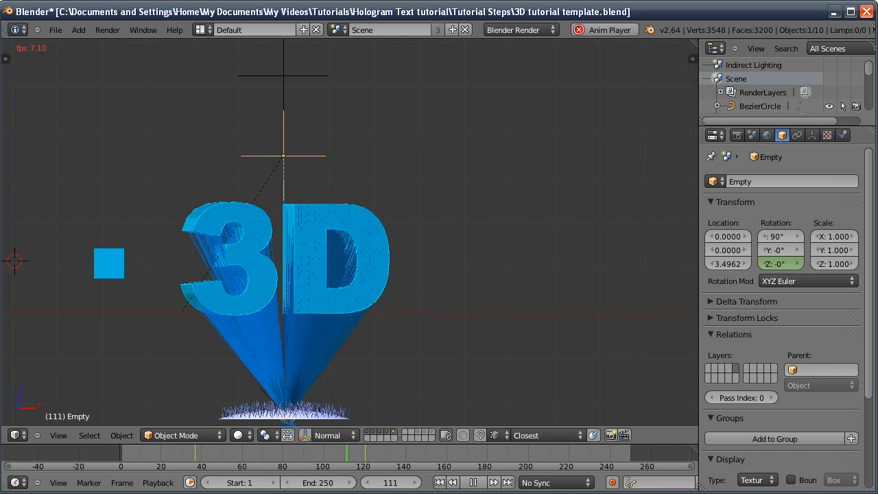
key("alt+a")
- Insert a Location keyframe on the upper empty at frame 37
left_click(453, 482)
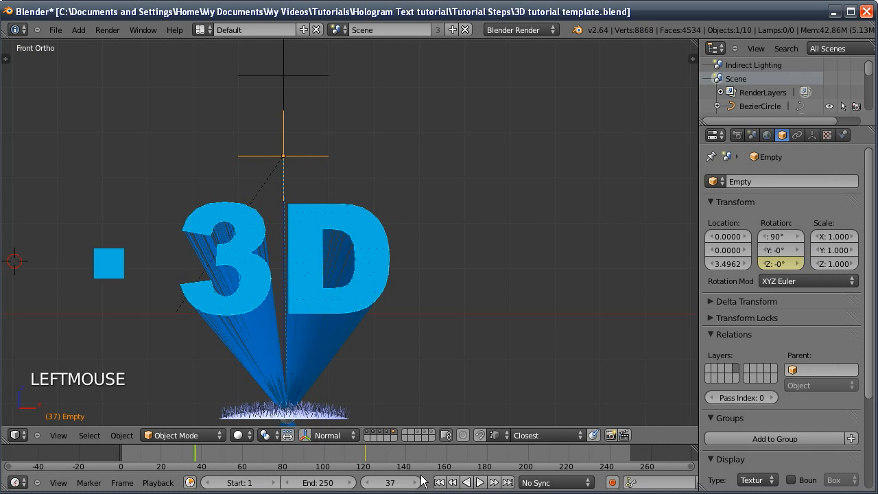
middle_click_drag(288, 186, 261, 231, "shift")
left_click(264, 137)
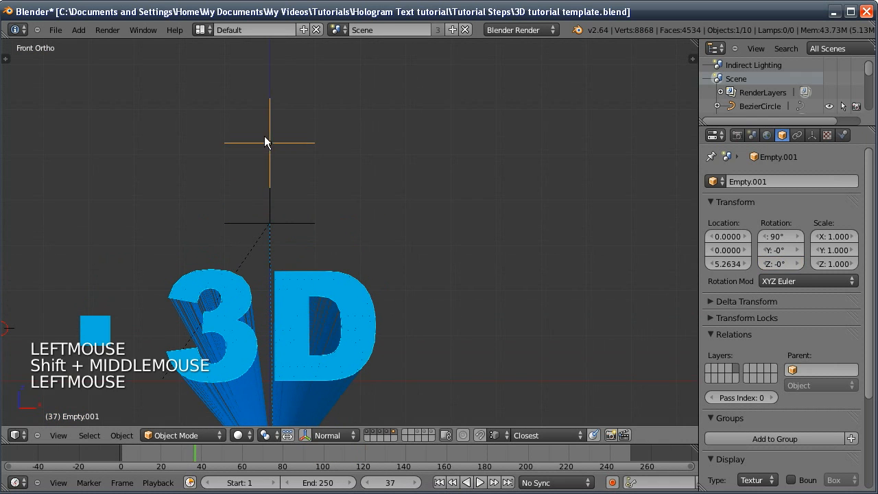
middle_click_drag(254, 183, 258, 166, "shift")
key("i")
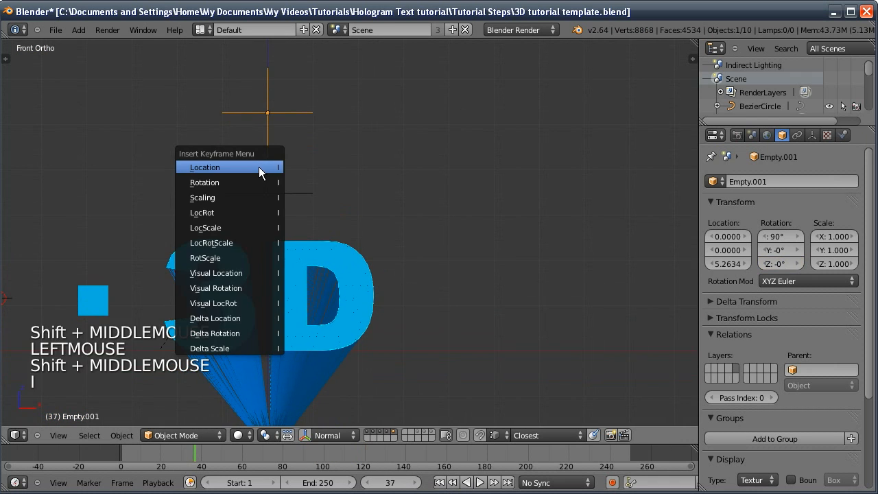
left_click(258, 169)
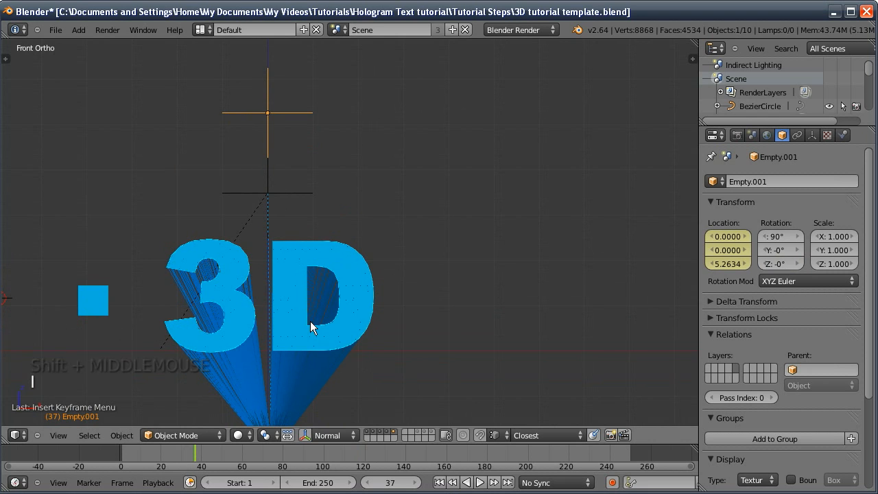
- Insert a Location keyframe on the upper empty at frame 120
left_click(276, 197)
left_click(494, 482)
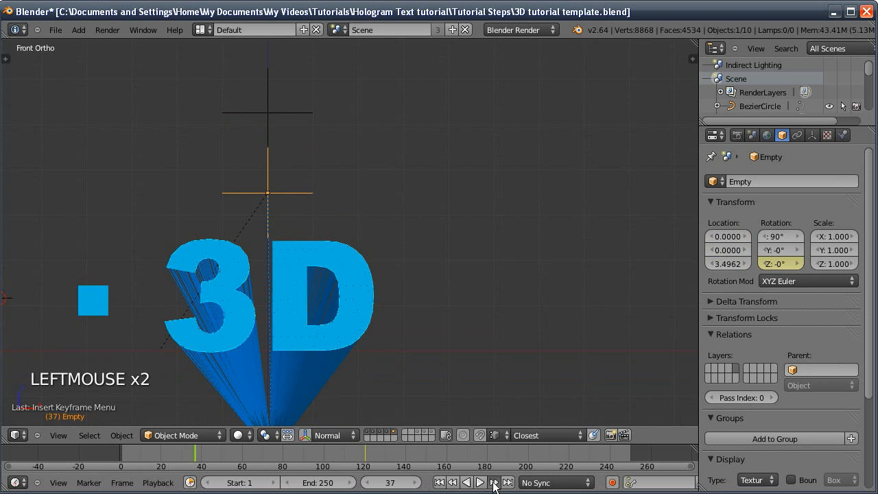
left_click(278, 119)
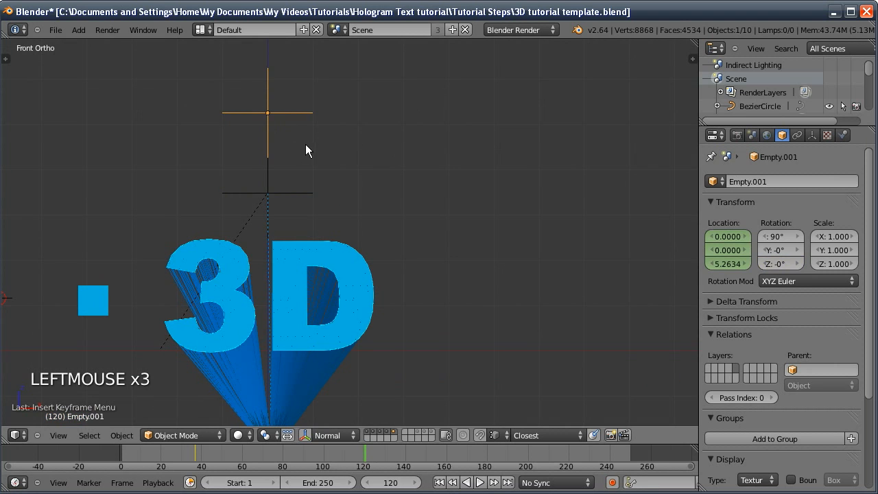
key("i")
left_click(294, 135)
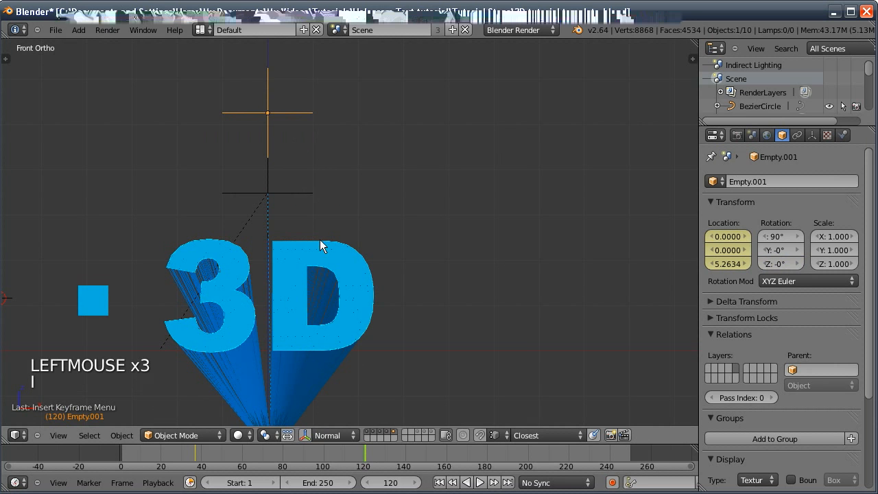
- At frame 81, lower the upper empty along Z to about 4.79 and insert a Location keyframe
right_click(286, 450)
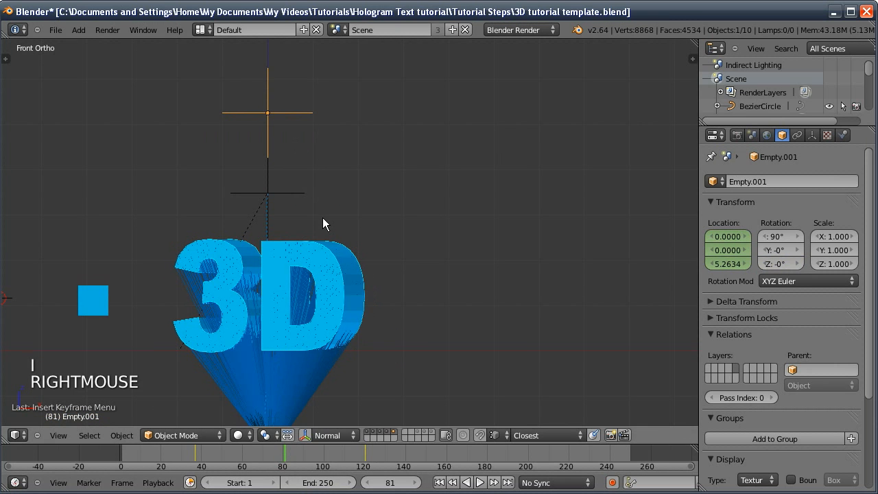
key("g")
key("z")
right_click(317, 235)
key("g")
key("z")
left_click(305, 264)
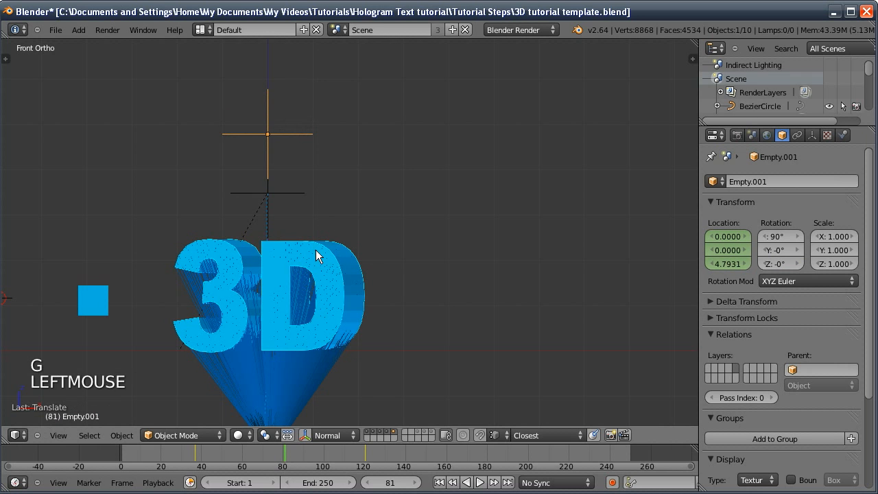
key("i")
left_click(311, 252)
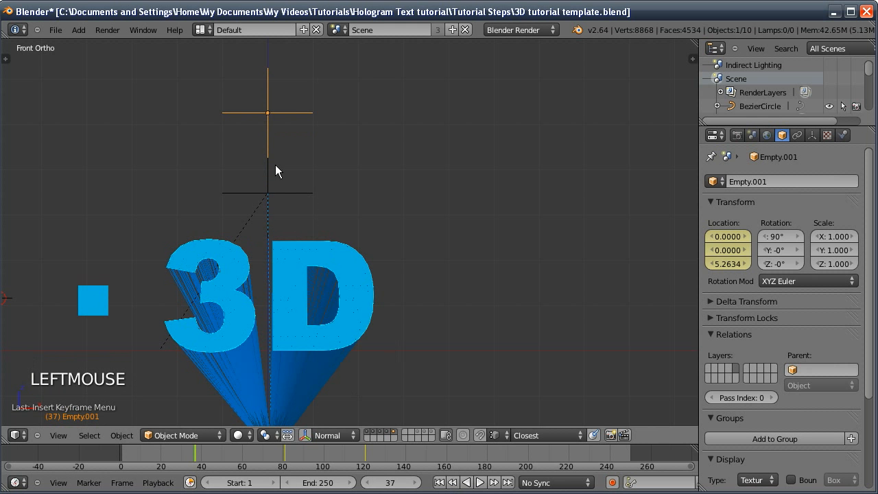
- Parent the lower empty to the upper empty and preview the combined animation
left_click(267, 182)
left_click(269, 121, "shift")
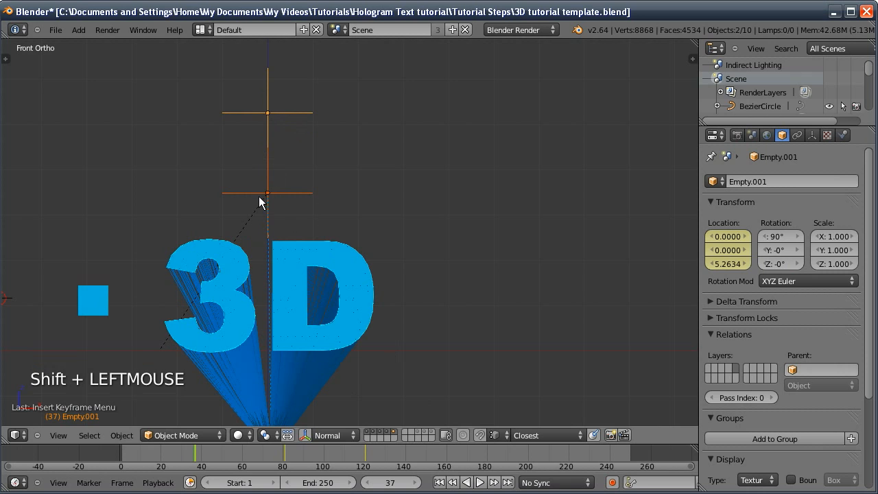
key("ctrl+p")
left_click(277, 106)
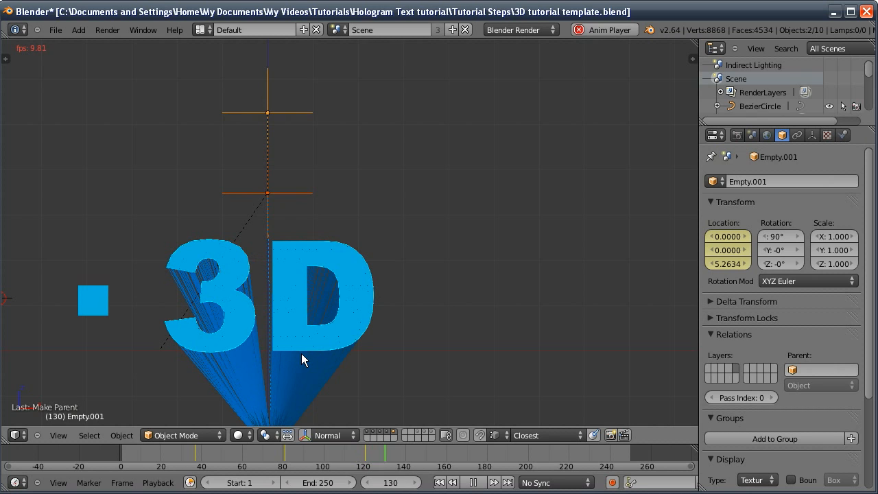
key("alt+a")
- Turn off emitter rendering for the Lines particle system of the 3D text
middle_click_drag(301, 353, 441, 273, "shift")
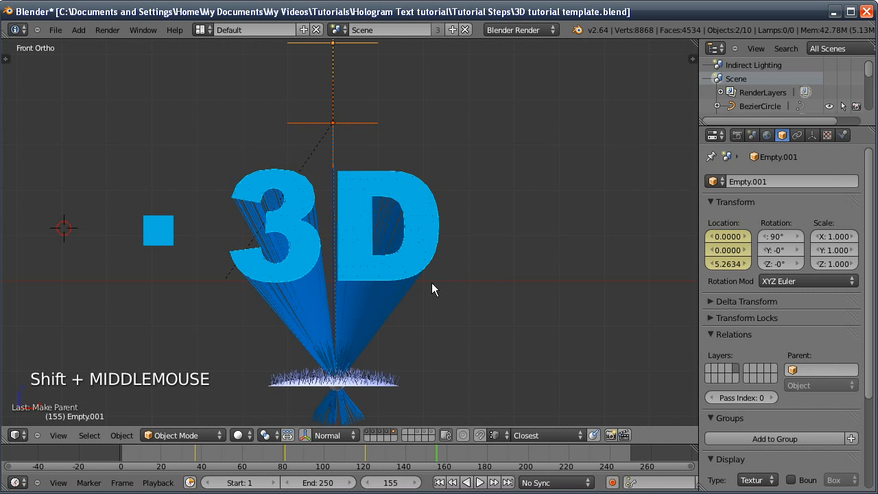
left_click(359, 189)
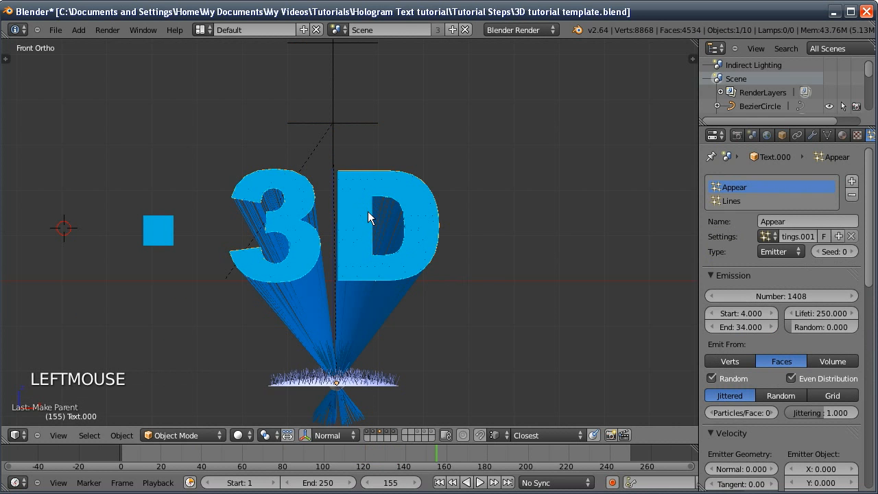
key("z")
key("z")
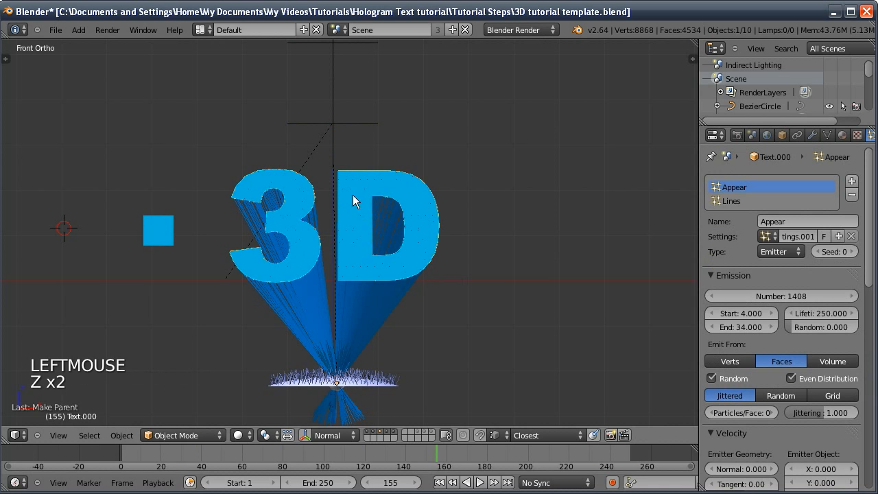
left_click(737, 201)
middle_click_drag(755, 343, 756, 109)
middle_click_drag(751, 367, 754, 192)
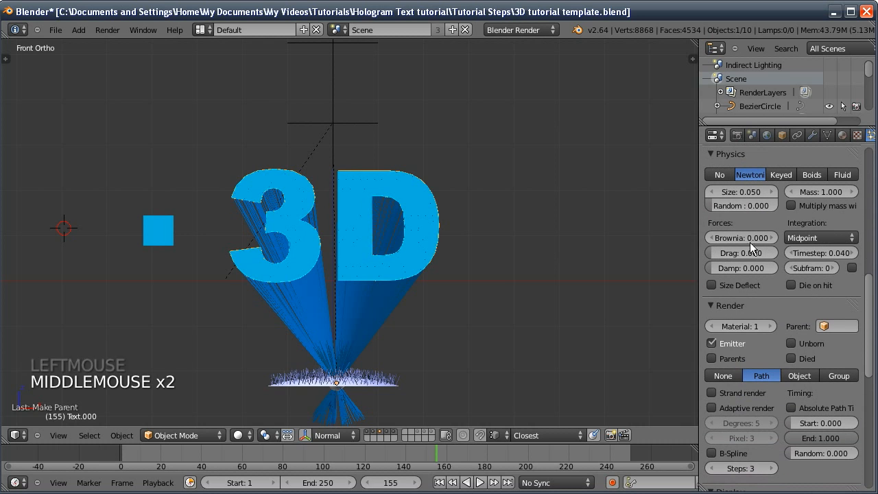
left_click(712, 343)
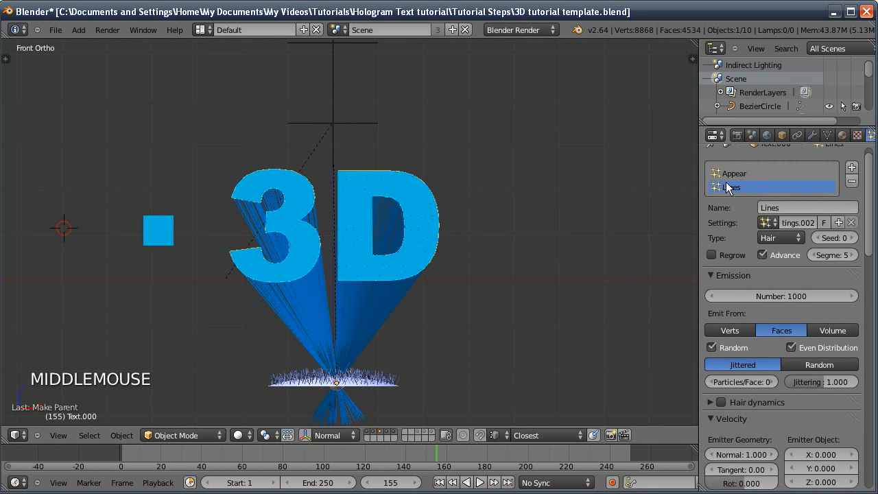
- Turn off emitter rendering for the text's Appear particle system
left_click(731, 176)
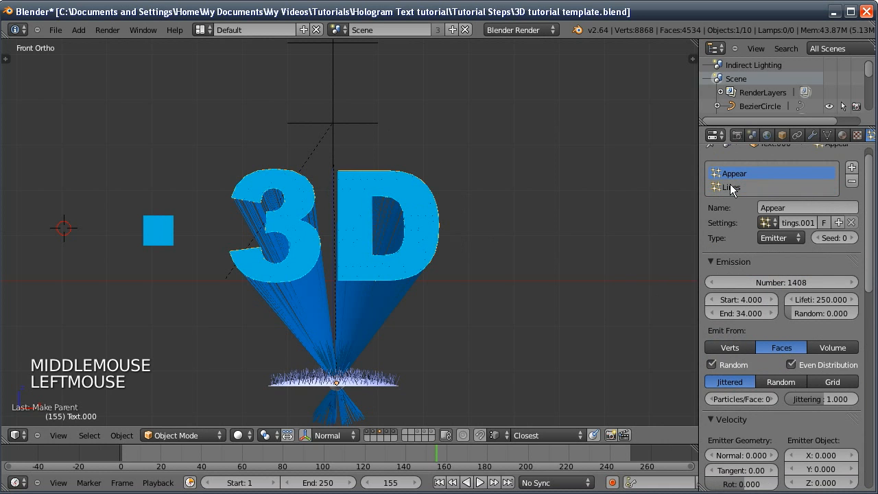
middle_click_drag(760, 325, 757, 73)
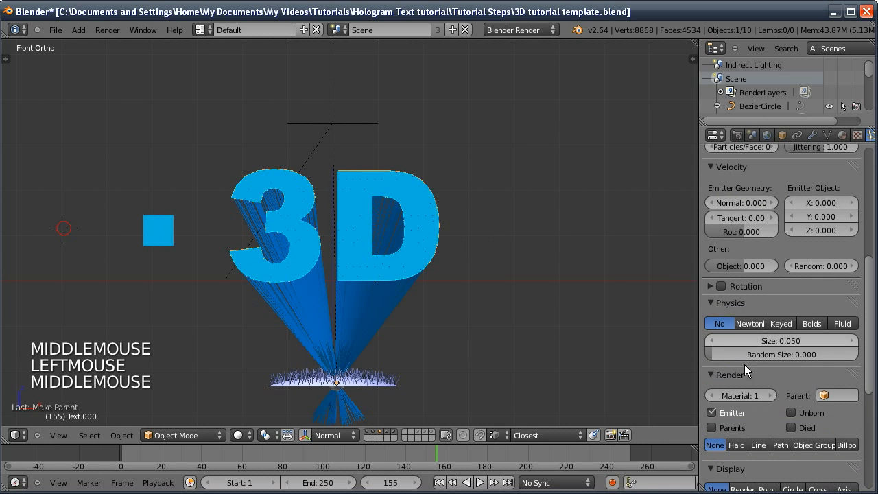
left_click(714, 413)
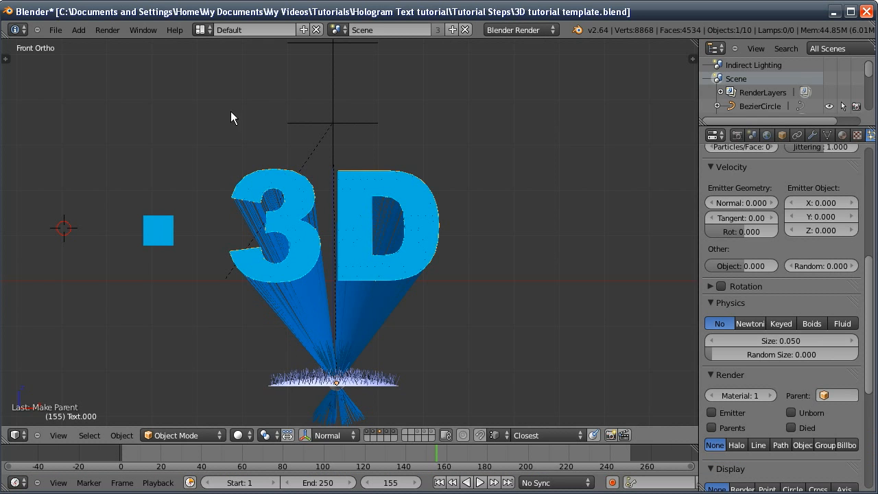
- Switch to the Indirect Lighting scene and bring the ring-shaped hologram base into close view
left_click(337, 29)
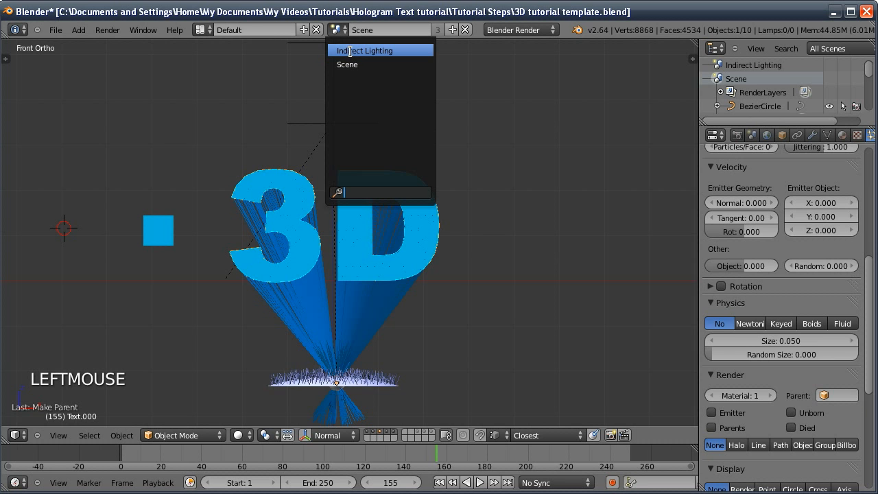
left_click(349, 51)
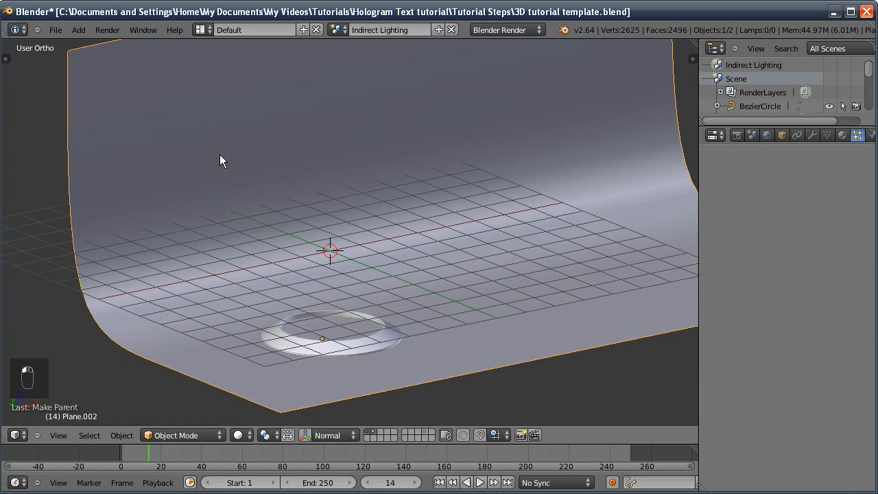
middle_click_drag(334, 360, 348, 389)
scroll(284, 363, "up", 2)
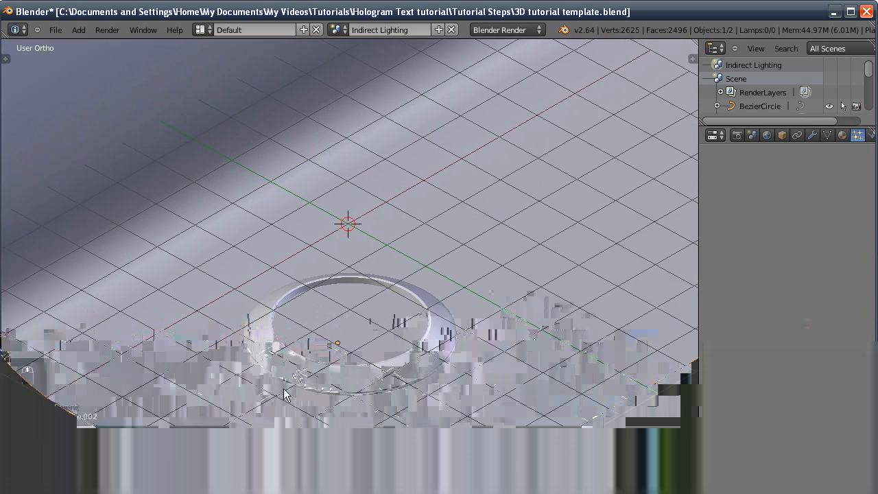
middle_click_drag(282, 389, 289, 319, "shift")
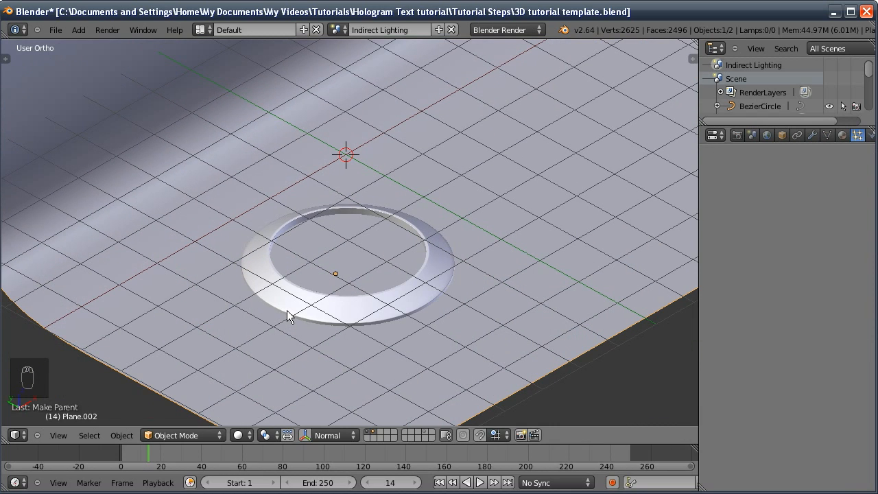
middle_click_drag(336, 227, 335, 246)
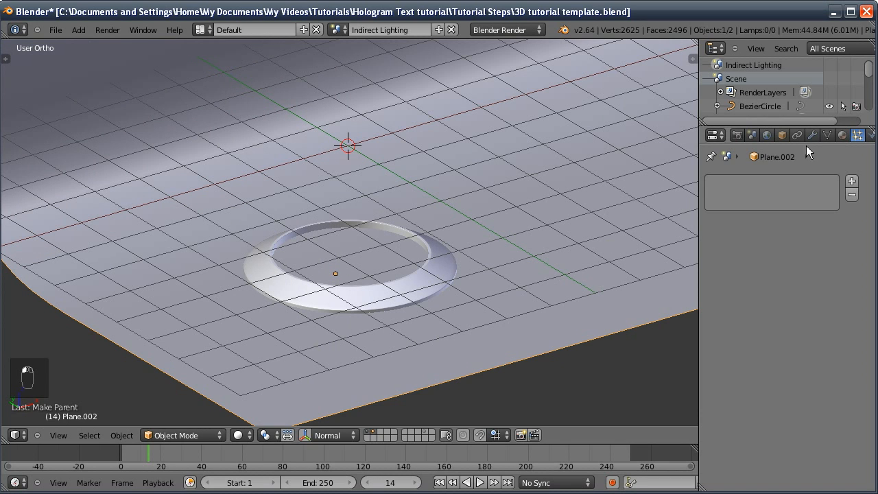
- Load uffizi_probe_blur.hdr from the HDRI probes folder as the image texture of the hologram base's Chrome material
left_click(843, 136)
right_click(437, 250)
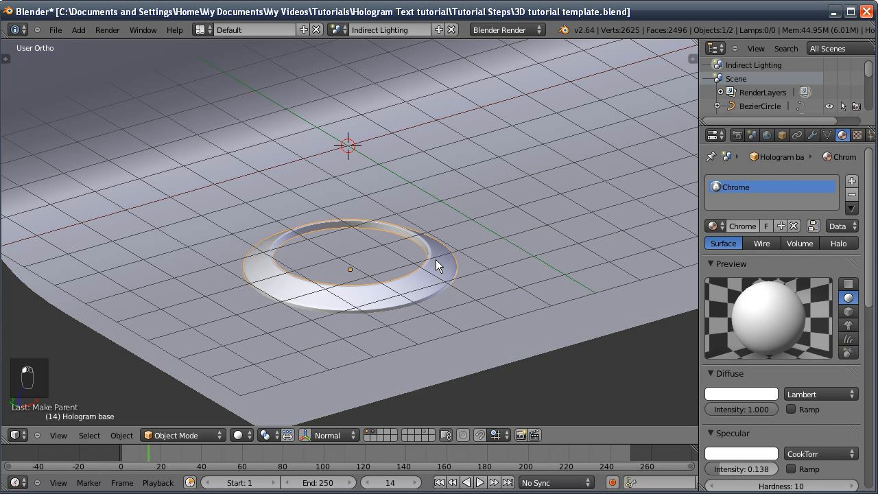
middle_click_drag(753, 328, 754, 197)
left_click(857, 135)
middle_click_drag(772, 267, 766, 196)
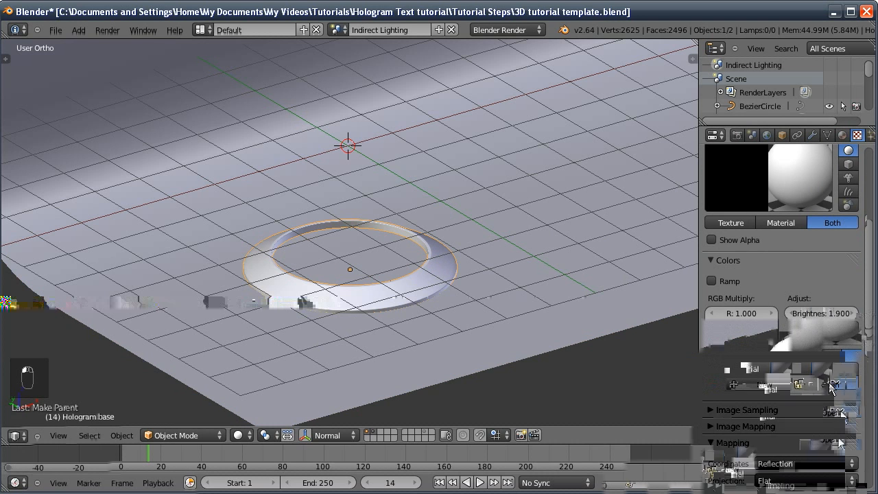
left_click(838, 386)
left_click(45, 210)
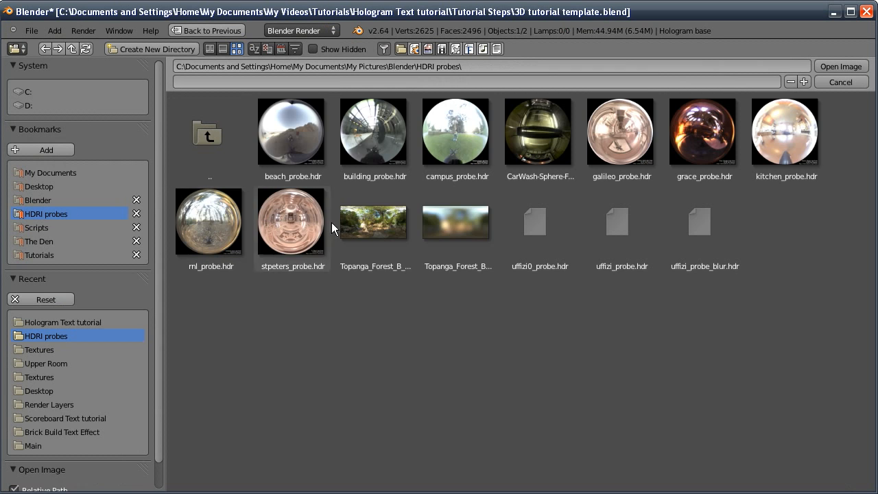
left_click(718, 229)
left_click(834, 67)
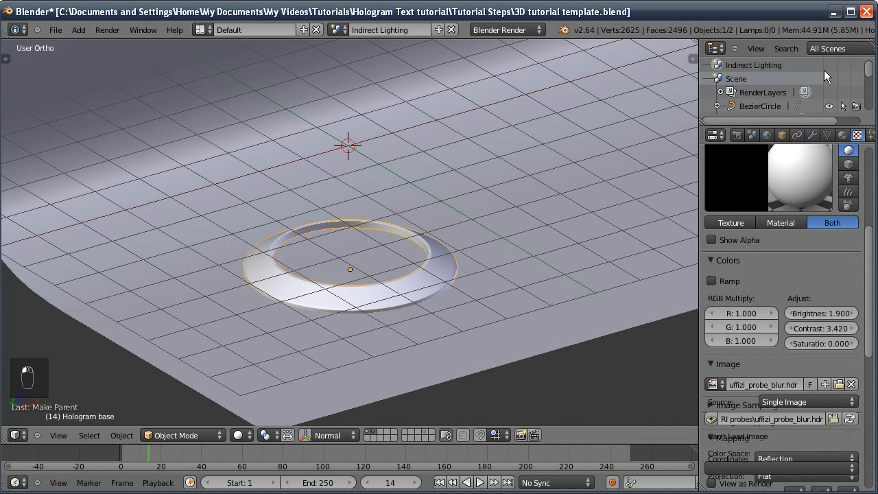
- Reload the probe image in the Chrome material's texture
scroll(779, 302, "down", 5)
scroll(780, 304, "down", 4)
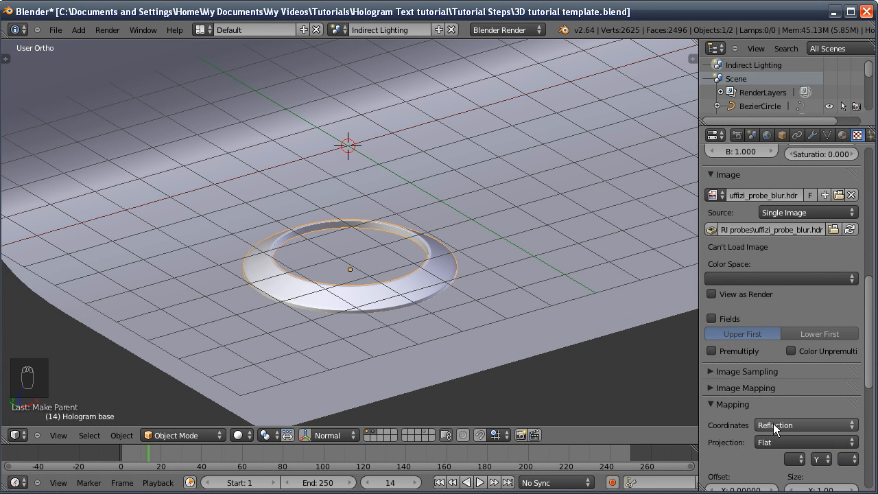
scroll(775, 343, "up", 6)
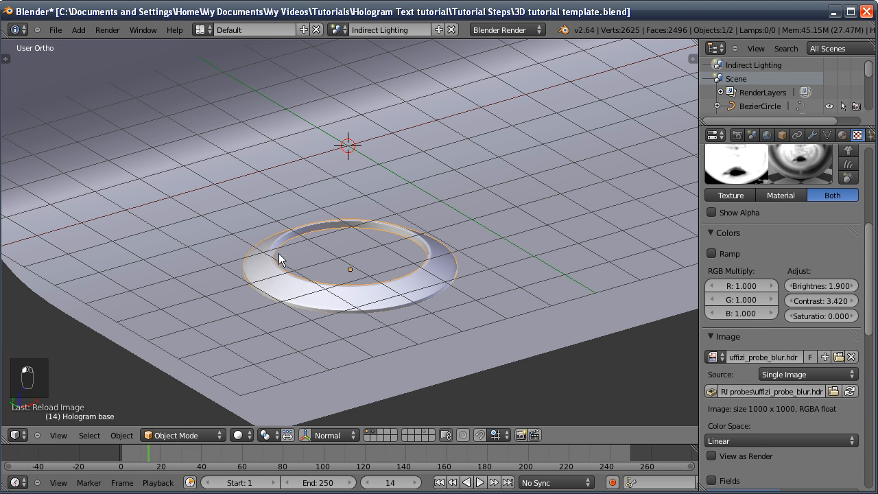
- Review the Chrome texture's image and mapping settings, the material preview and the scene's world lighting settings
scroll(754, 343, "down", 4)
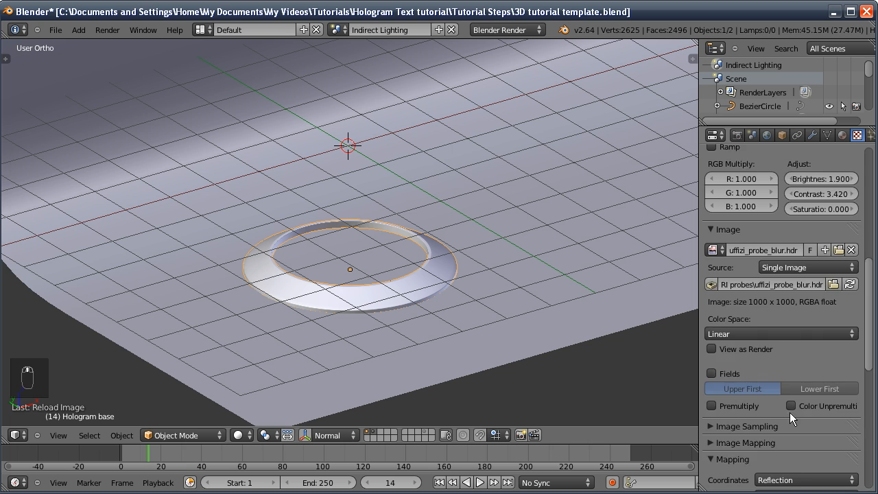
scroll(761, 308, "down", 5)
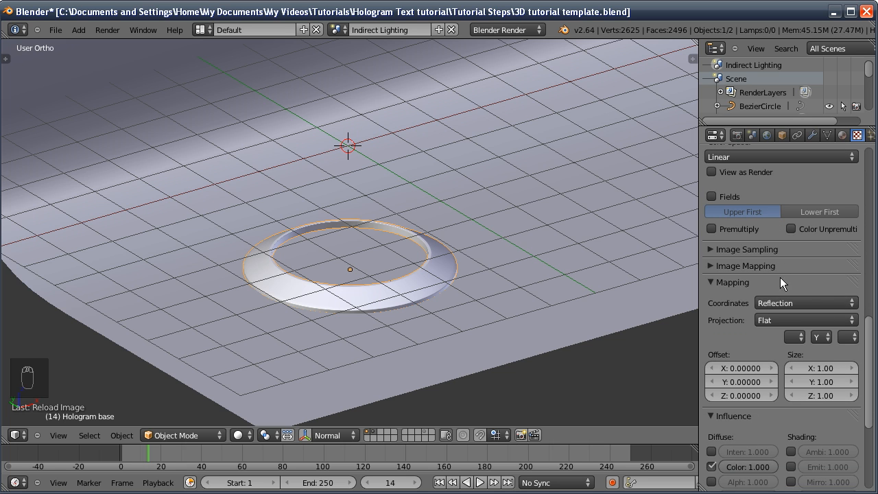
scroll(780, 281, "up", 8)
middle_click_drag(785, 296, 769, 450)
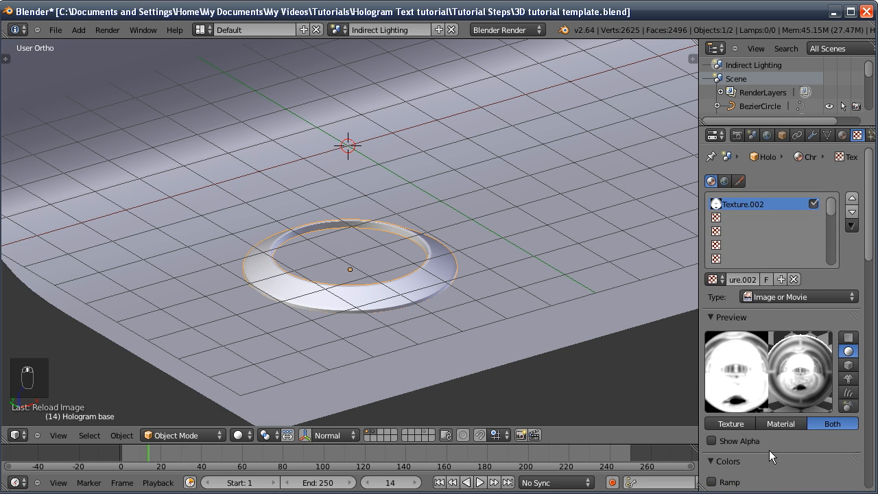
left_click(842, 135)
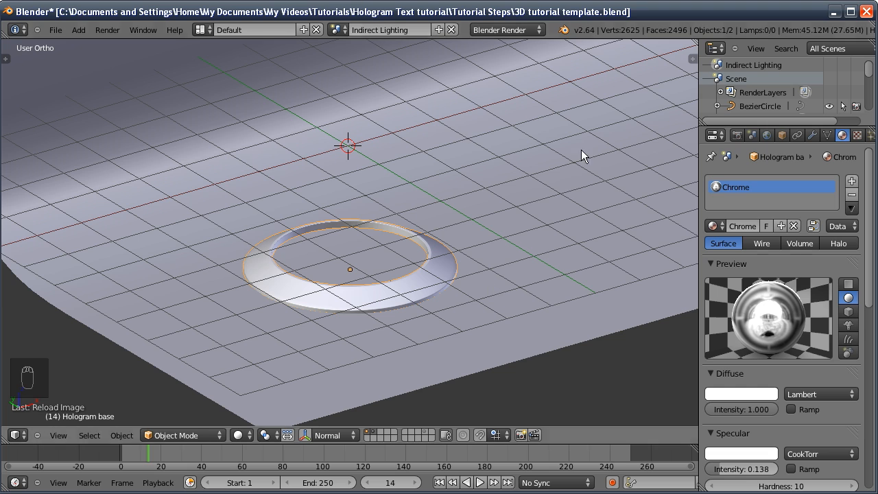
left_click(766, 135)
scroll(742, 199, "down", 5)
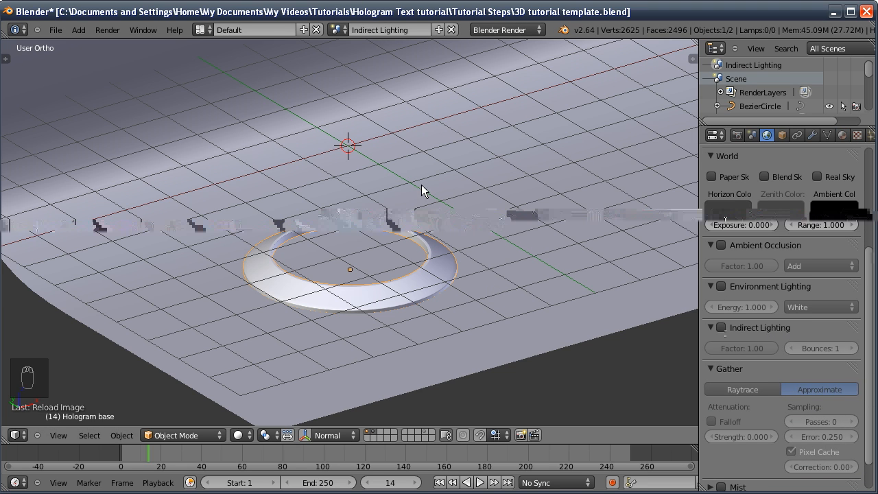
- Return to the main Scene and link the 3D text object to the Indirect Lighting scene
left_click(337, 29)
left_click(346, 64)
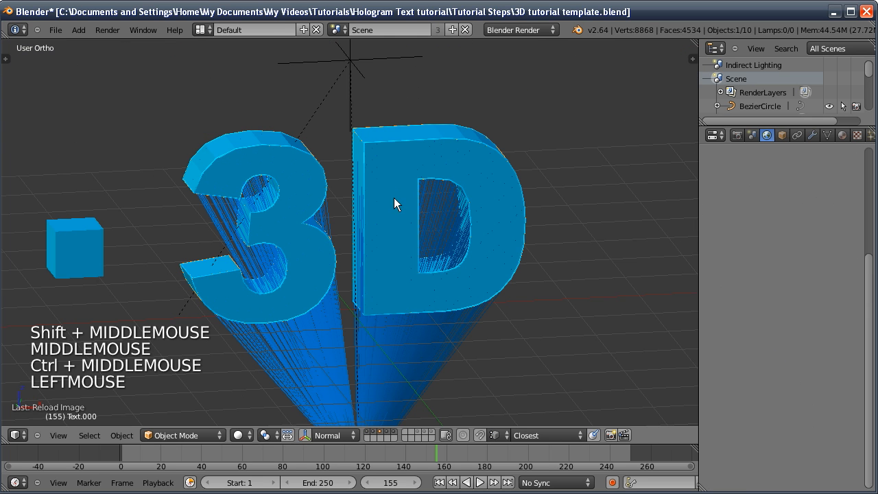
key("z")
key("z")
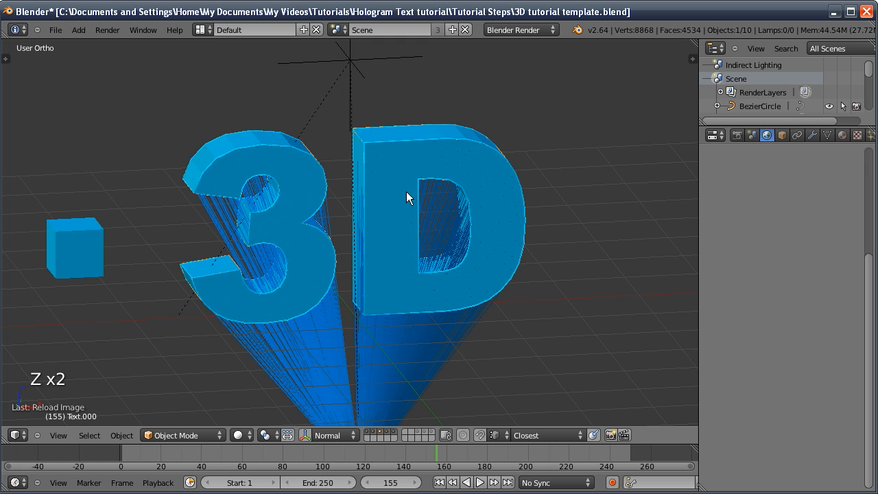
key("ctrl+l")
mouse_move(386, 195)
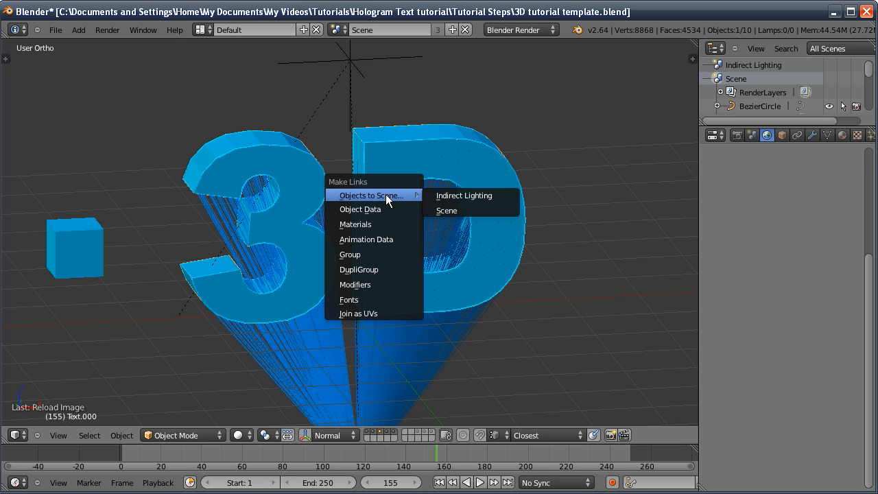
left_click(445, 199)
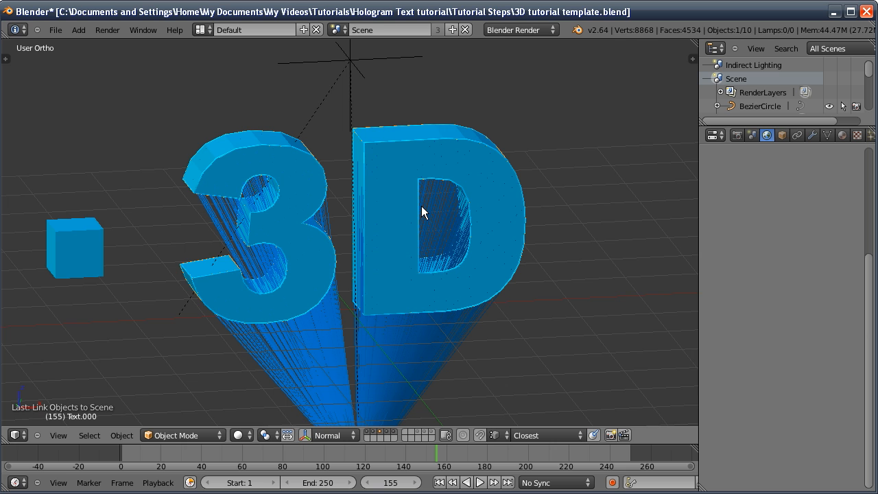
- Switch to the Indirect Lighting scene and show the layer holding the linked 3D text
left_click(339, 29)
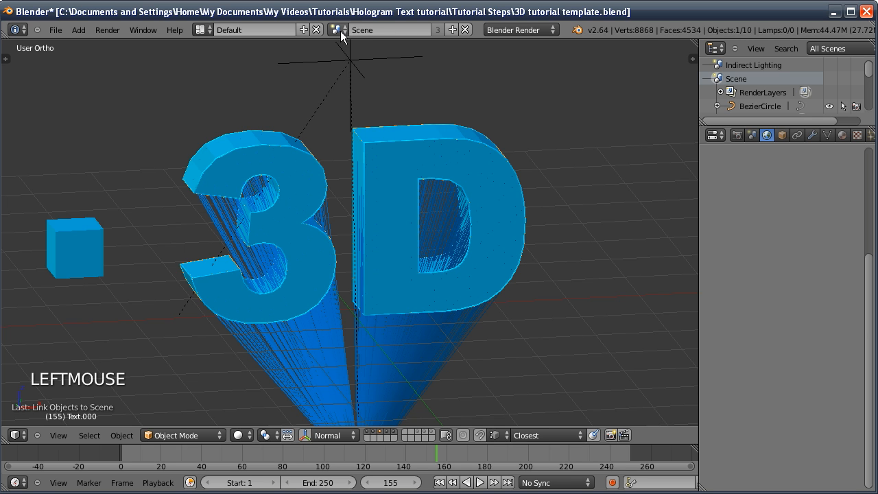
left_click(345, 49)
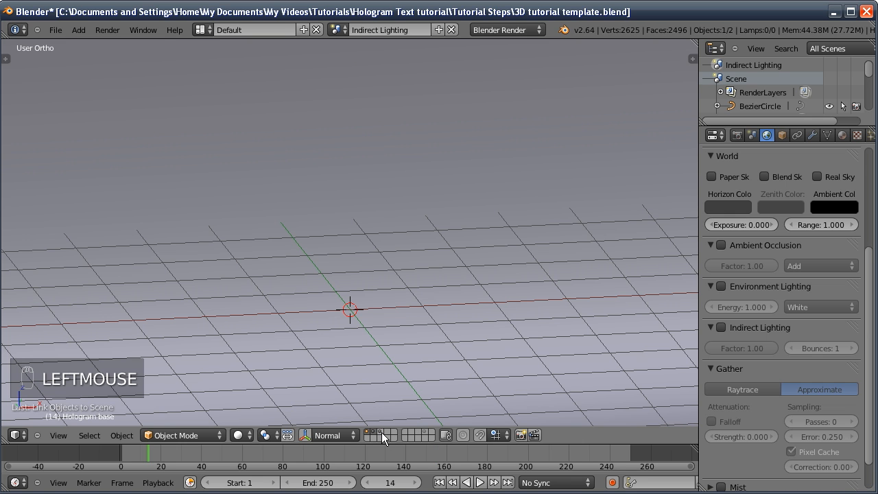
left_click(379, 432)
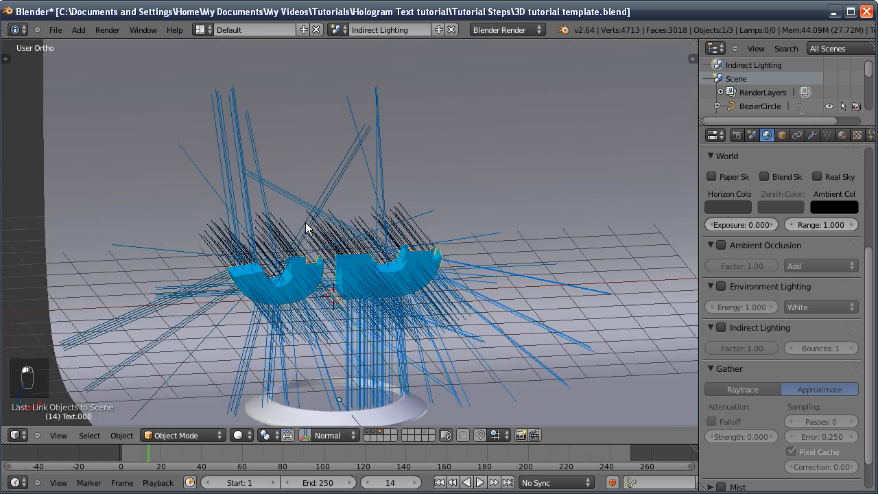
scroll(306, 227, "up", 1)
scroll(832, 131, "down", 2)
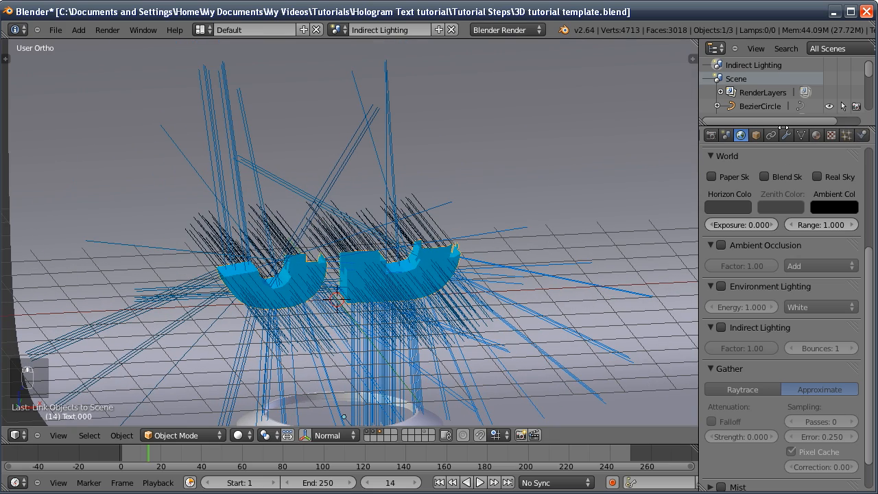
- Make the linked 3D text a single-user object in the Indirect Lighting scene
left_click(847, 136)
key("ctrl+z")
middle_click_drag(333, 326, 327, 269)
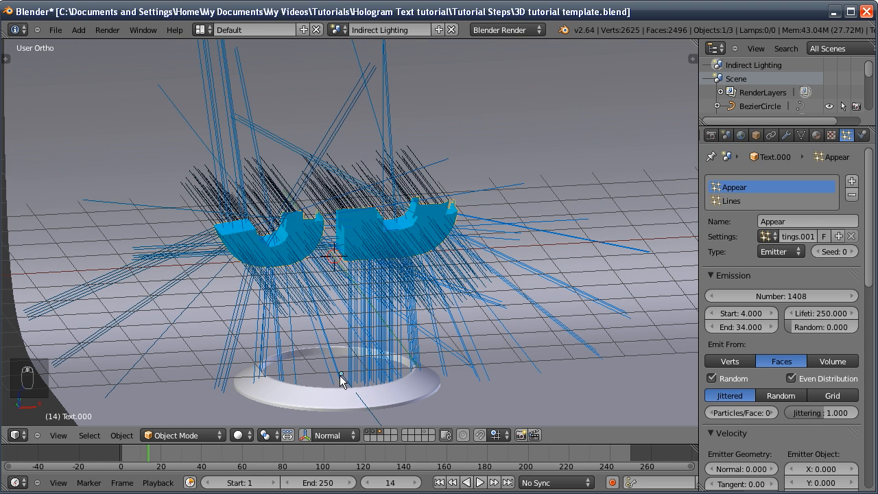
left_click(755, 135)
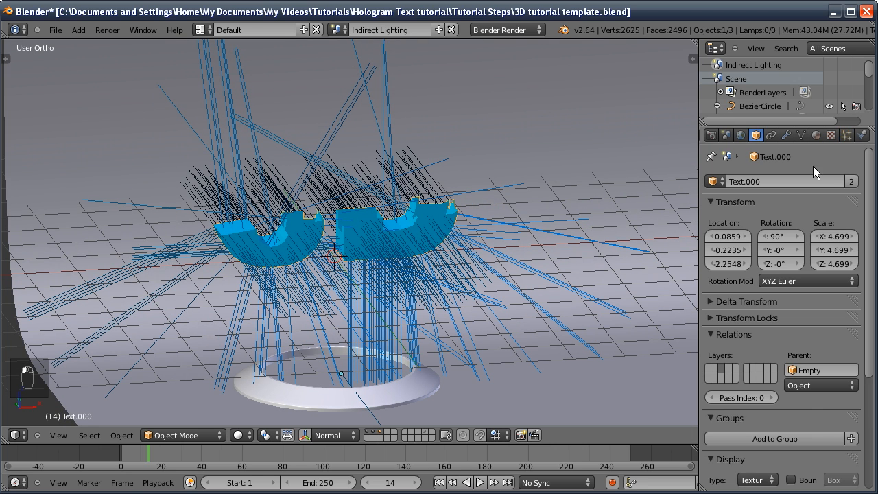
left_click(851, 183)
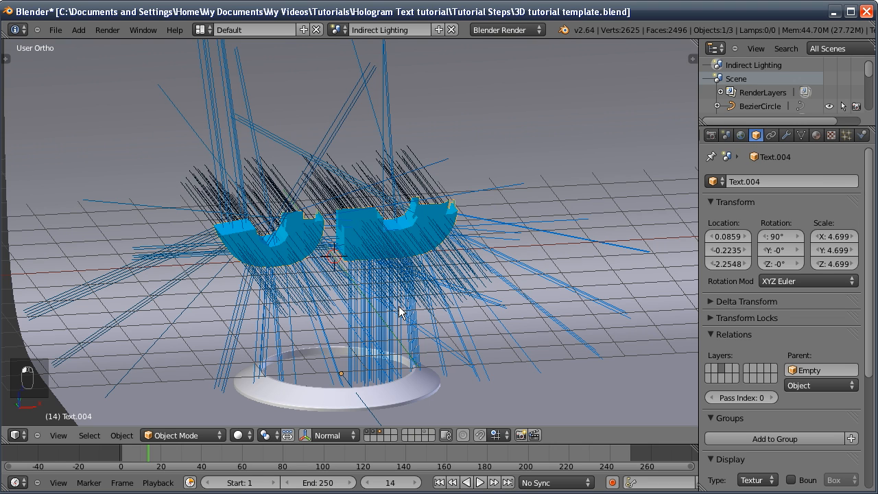
- Remove the Lines particle system from the 3D text in the Indirect Lighting scene and compare it with the original in the main Scene
left_click(846, 135)
left_click(851, 198)
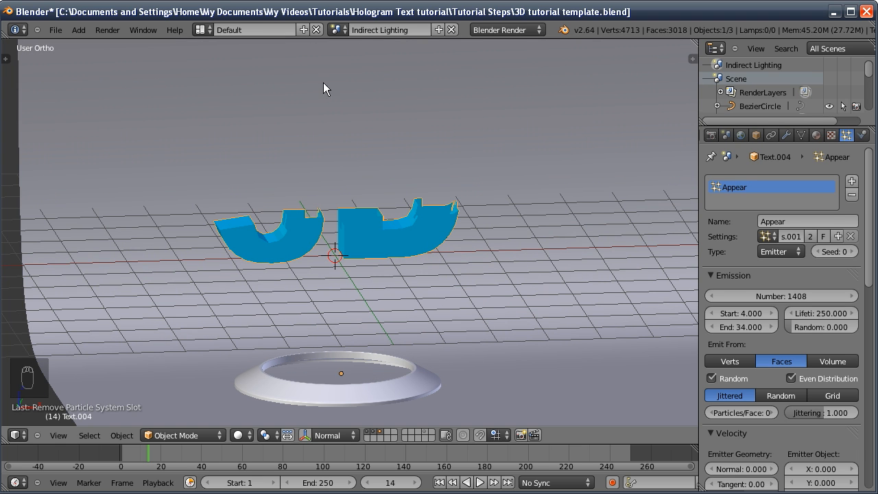
left_click(339, 29)
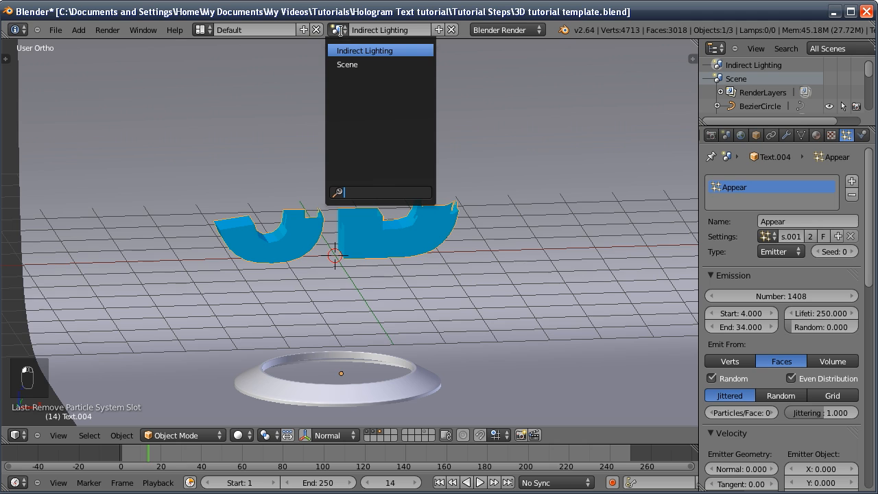
left_click(346, 64)
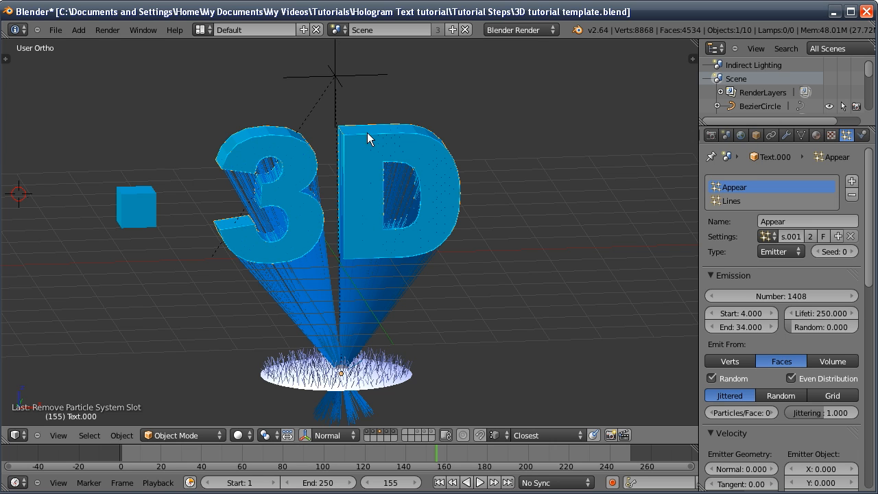
left_click(337, 30)
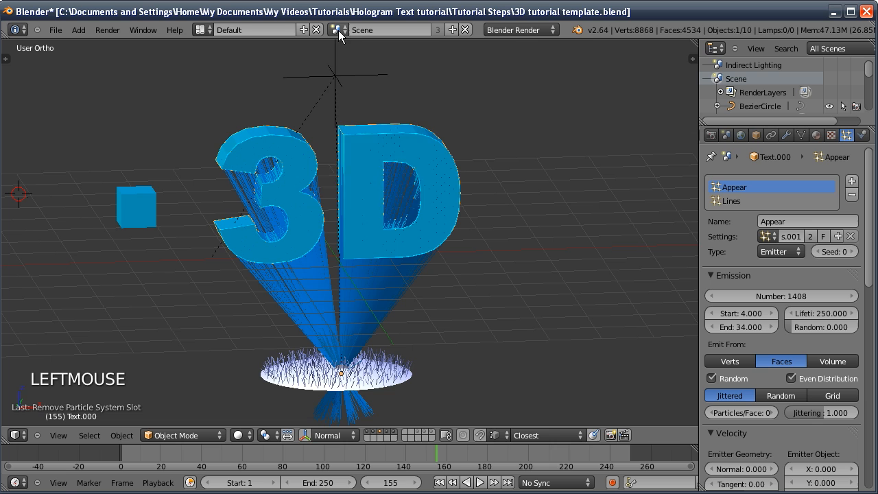
left_click(345, 52)
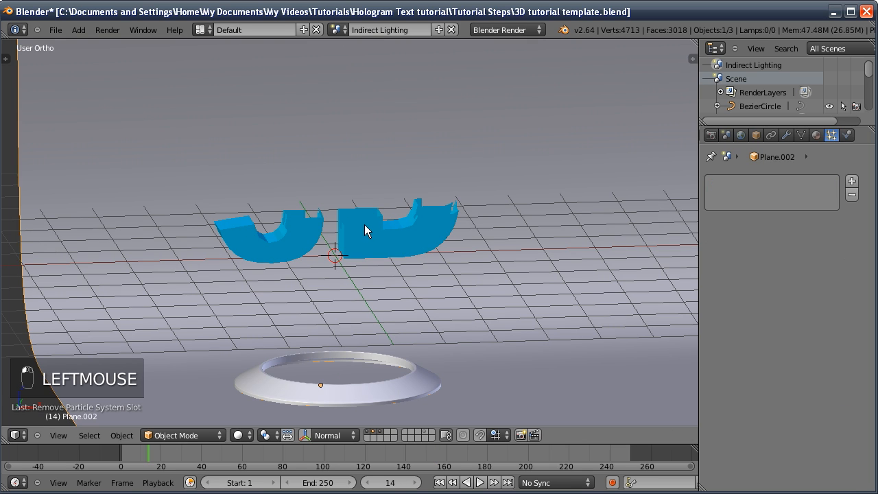
- Review the 3D text's material in the Indirect Lighting scene, including its diffuse, emit and transparency settings
left_click(831, 135)
scroll(746, 338, "down", 2)
middle_click_drag(755, 225, 756, 222)
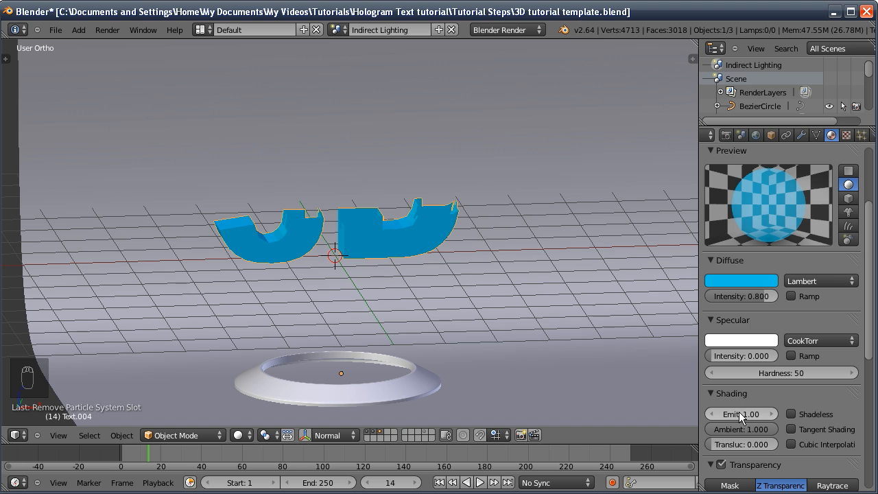
scroll(738, 399, "up", 4)
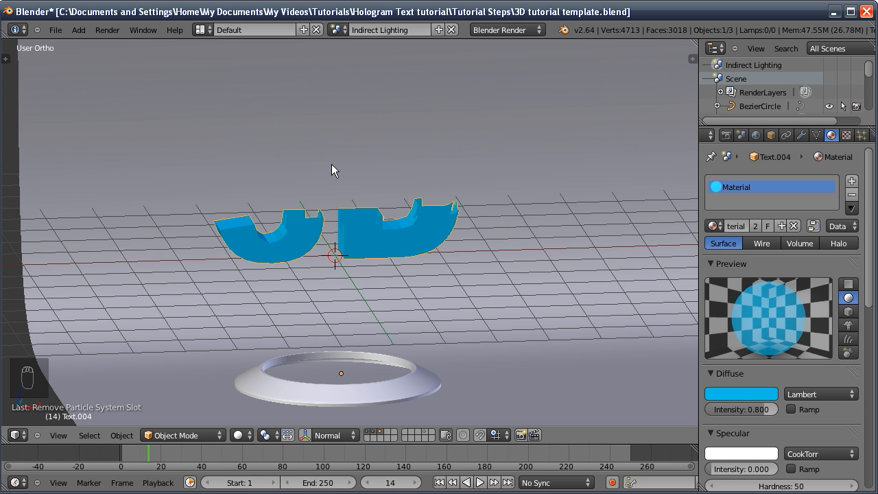
middle_click_drag(303, 284, 326, 284)
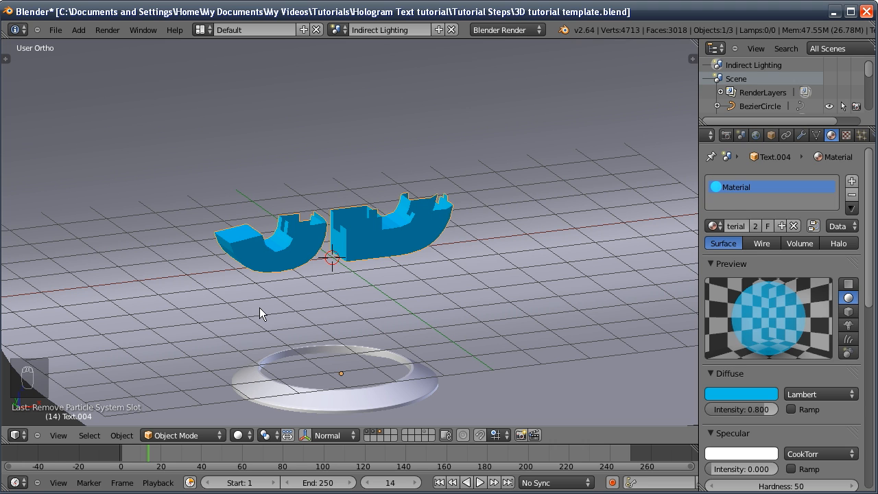
- Enable indirect lighting in the world settings and set its factor to 2
left_click(755, 134)
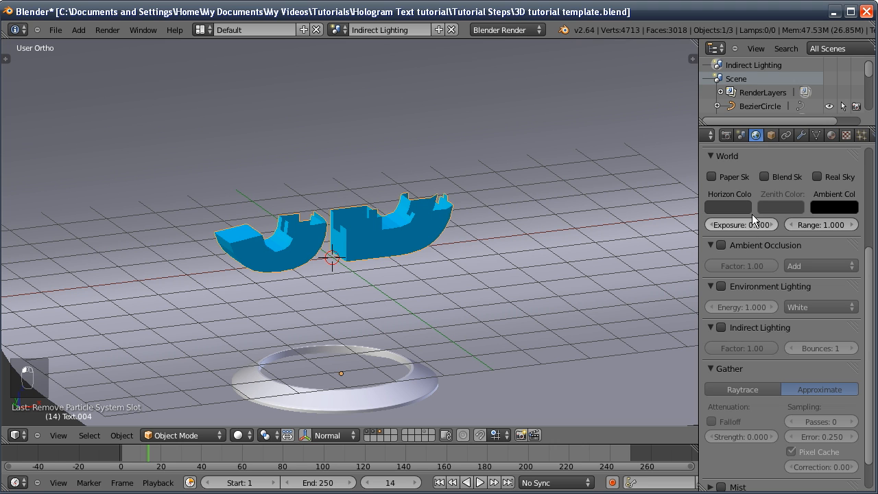
left_click(721, 327)
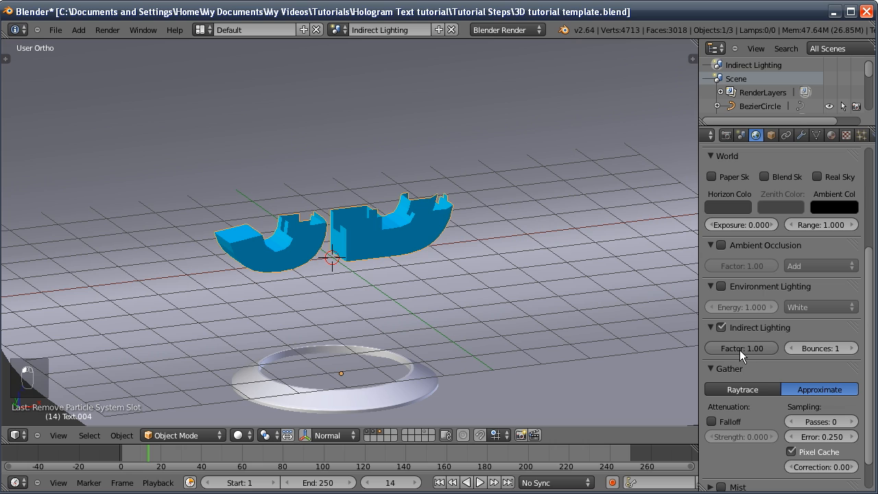
left_click(739, 350)
type("2")
key("Return")
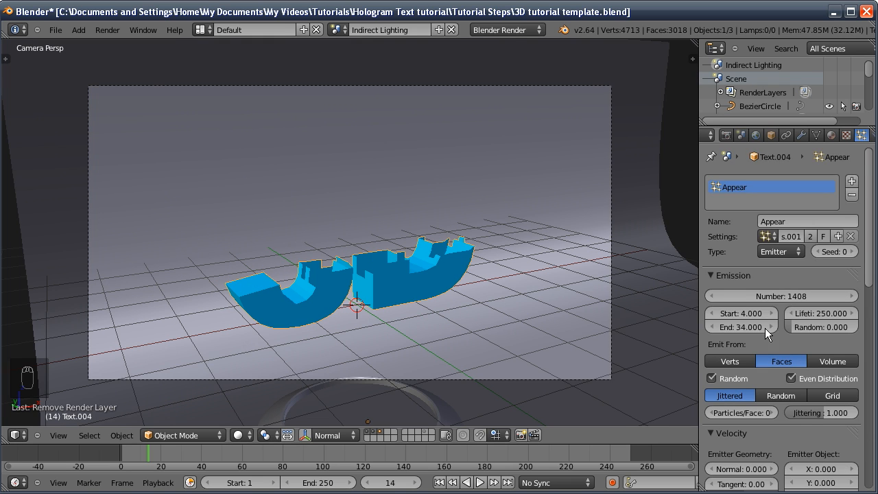
- Make the text's Appear particle settings single-user with emitter rendering turned on, and test-render frame 14
scroll(761, 326, "down", 5)
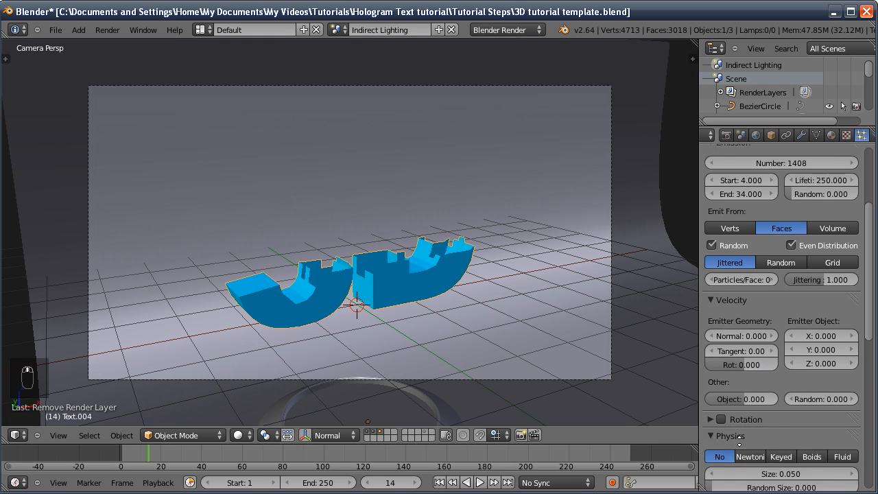
scroll(753, 318, "up", 4)
scroll(737, 272, "up", 1)
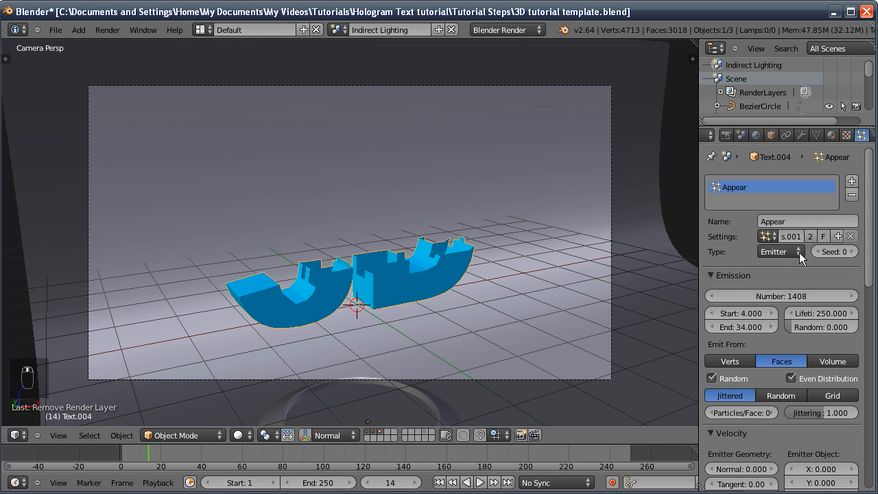
left_click(809, 237)
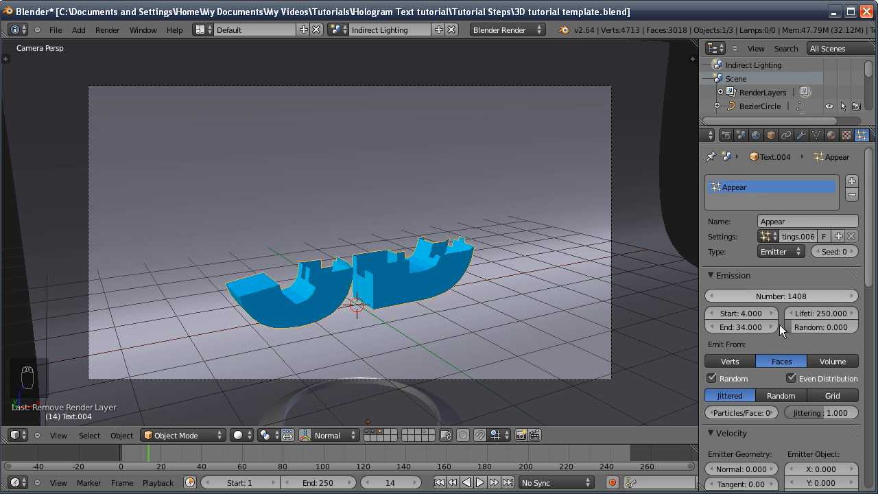
scroll(782, 384, "down", 15)
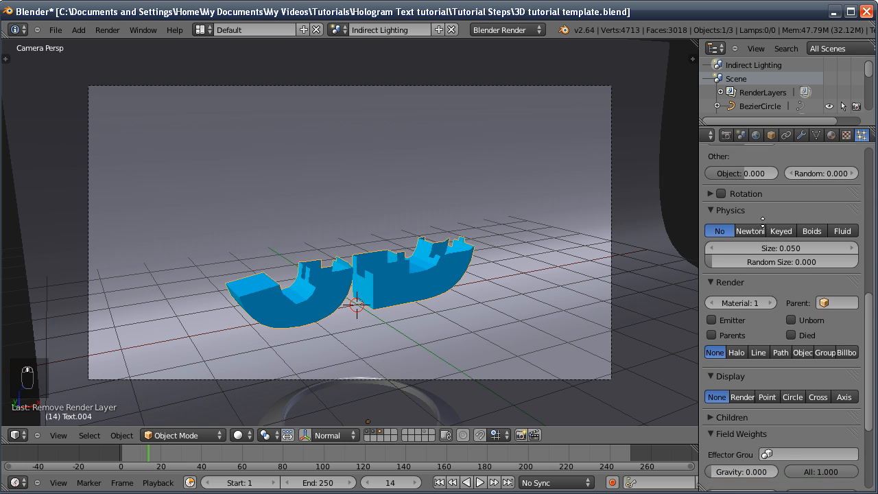
left_click(712, 251)
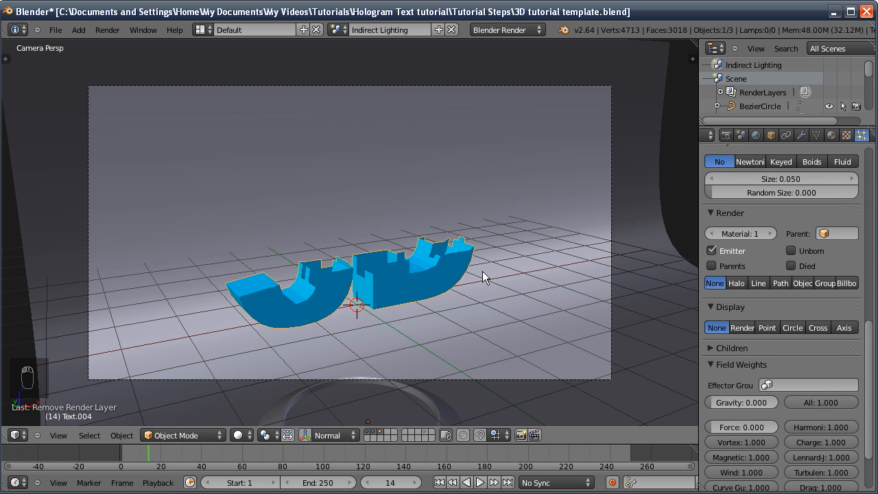
key("F12")
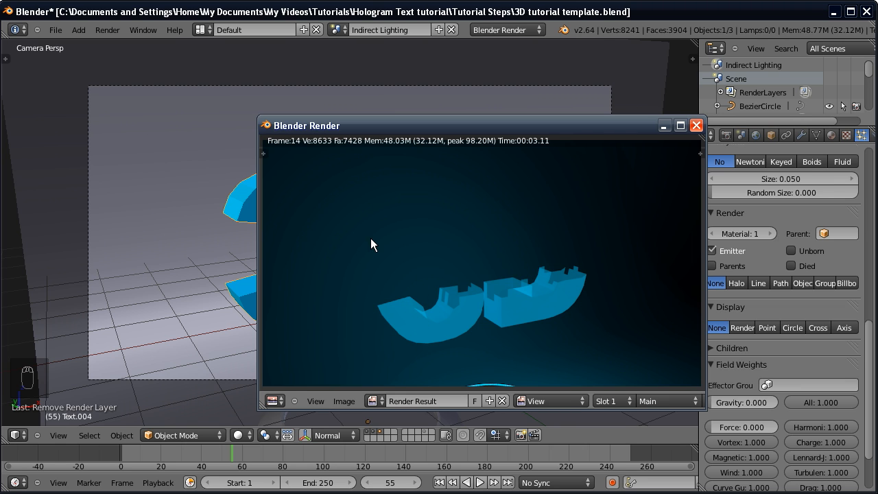
left_click(286, 18)
- In the main Scene, select both empties above the 3D text and link them to the Indirect Lighting scene
left_click(336, 29)
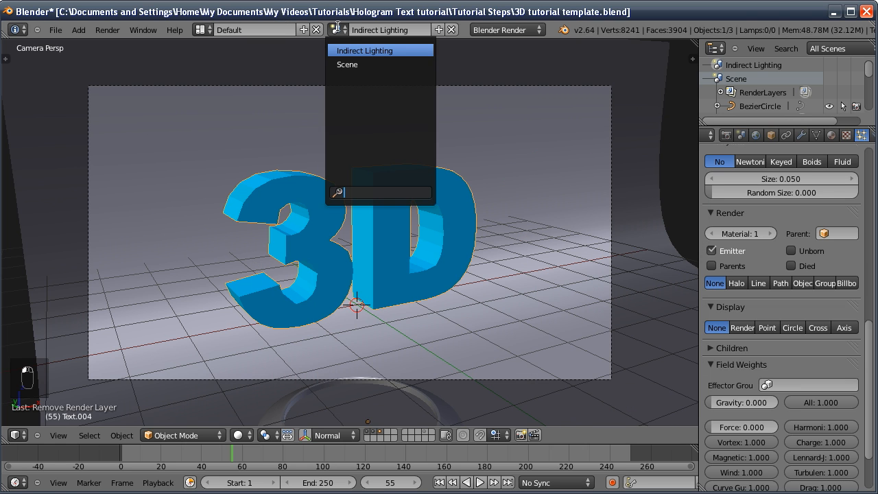
left_click(347, 64)
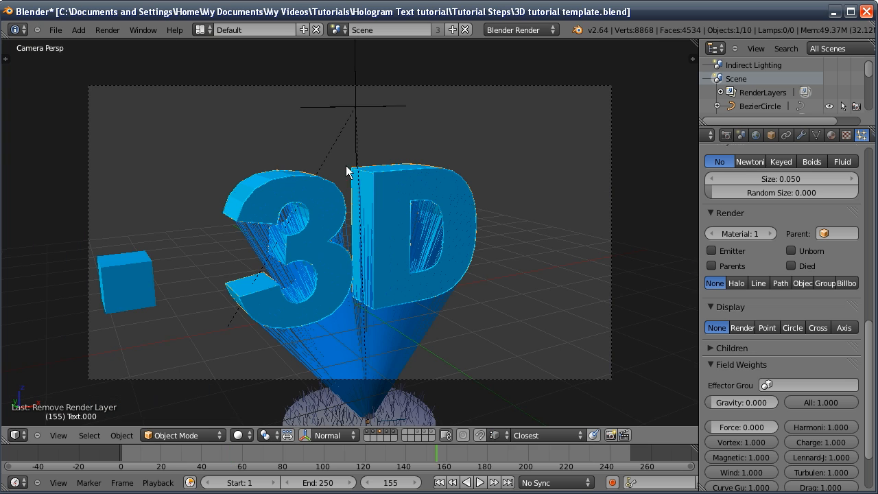
left_click(356, 114)
middle_click_drag(343, 121, 329, 270)
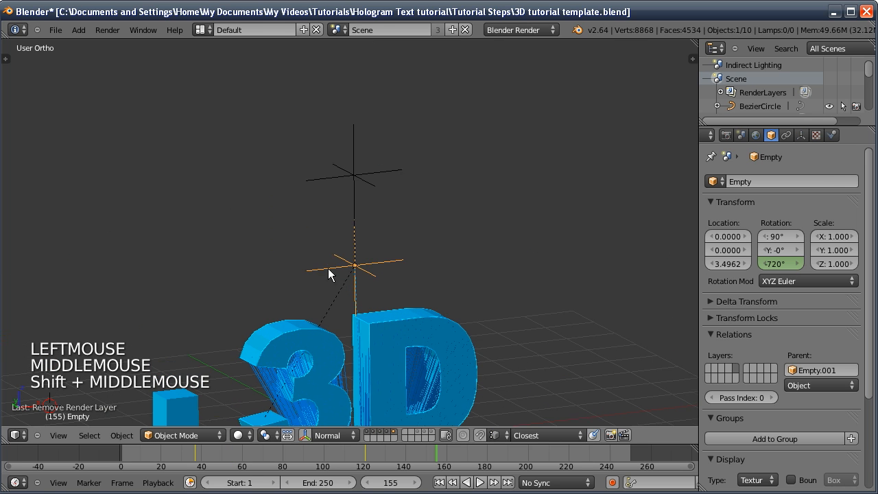
left_click(354, 176, "shift")
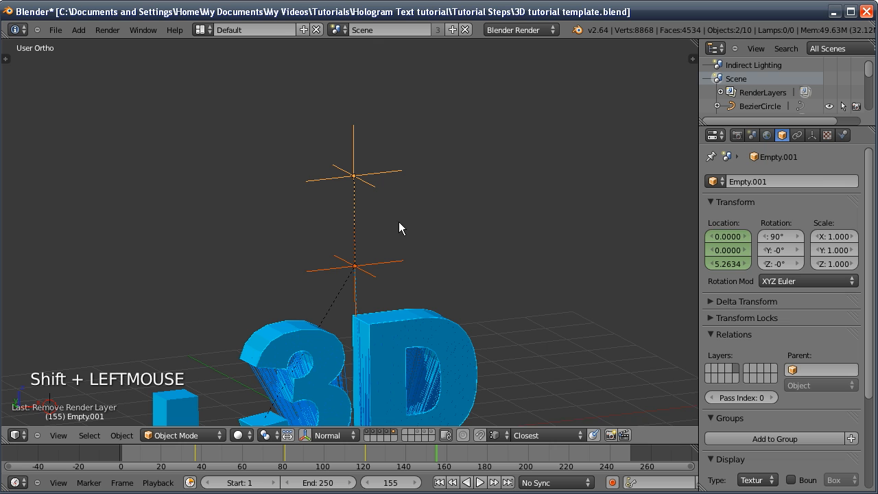
key("ctrl+l")
mouse_move(384, 224)
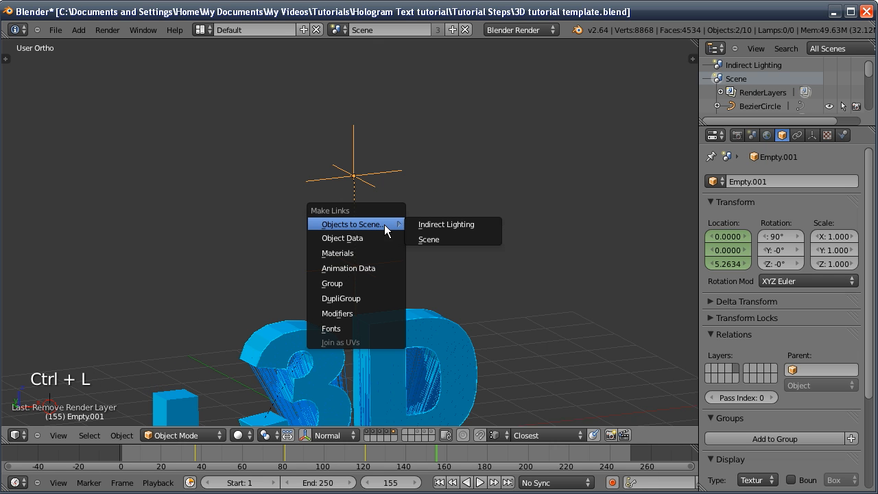
left_click(426, 226)
- Check the 3D text's animation from the camera view in the Indirect Lighting scene and in the main Scene
left_click(336, 29)
left_click(345, 53)
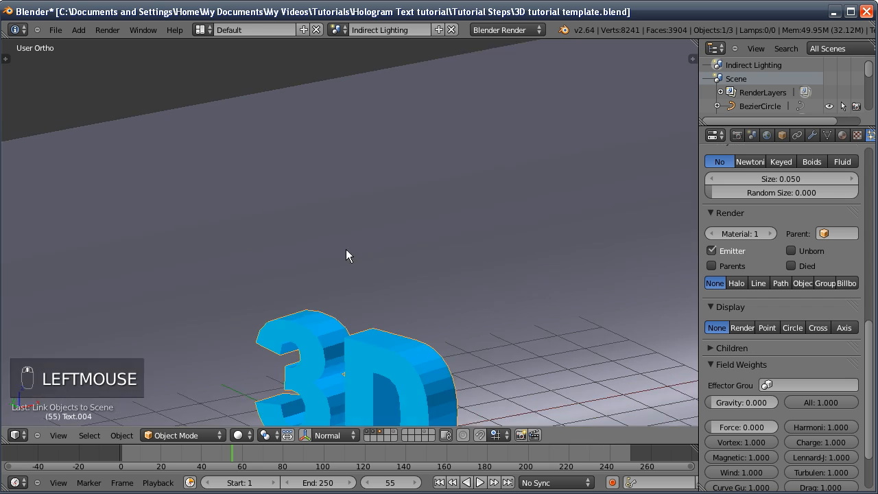
key("KP_0")
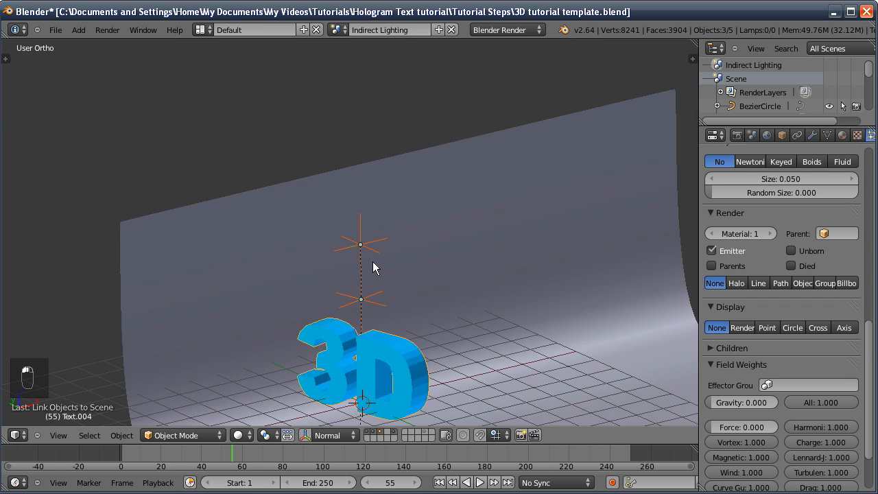
mouse_move(393, 487)
left_mouse_down()
mouse_move(371, 489)
mouse_move(392, 488)
left_mouse_up()
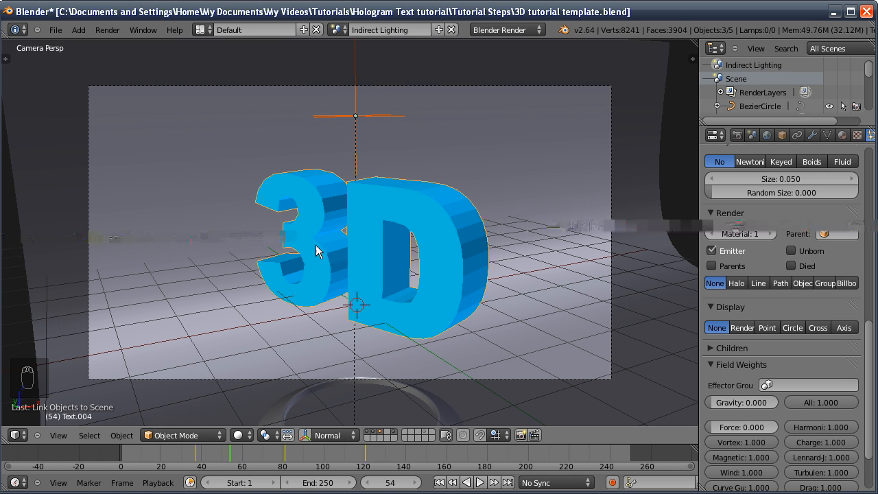
left_click(336, 29)
left_click(345, 63)
mouse_move(391, 482)
left_mouse_down()
mouse_move(347, 488)
mouse_move(355, 485)
left_mouse_up()
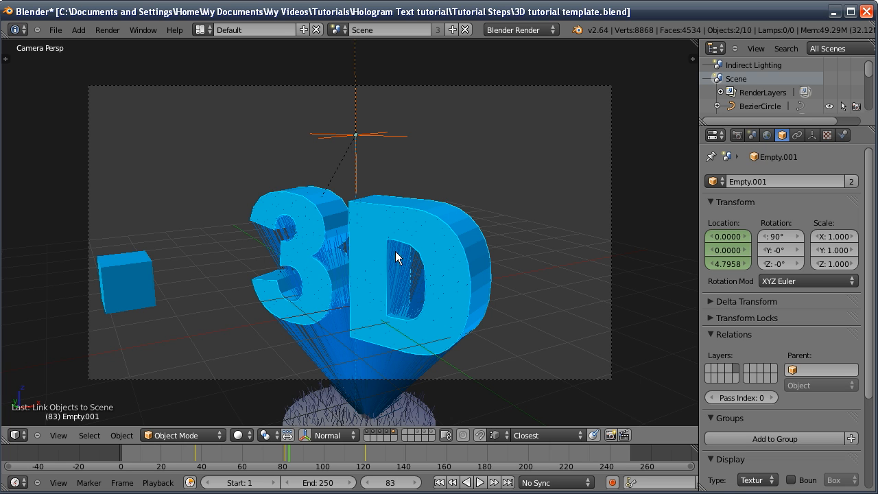
- Switch to the Indirect Lighting scene and apply flat shading to the 3D text
left_click(336, 29)
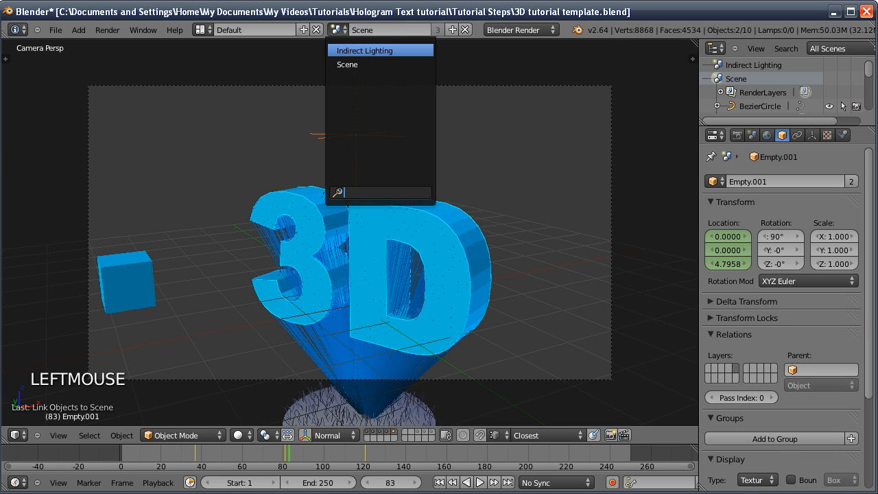
left_click(348, 48)
left_click(318, 212)
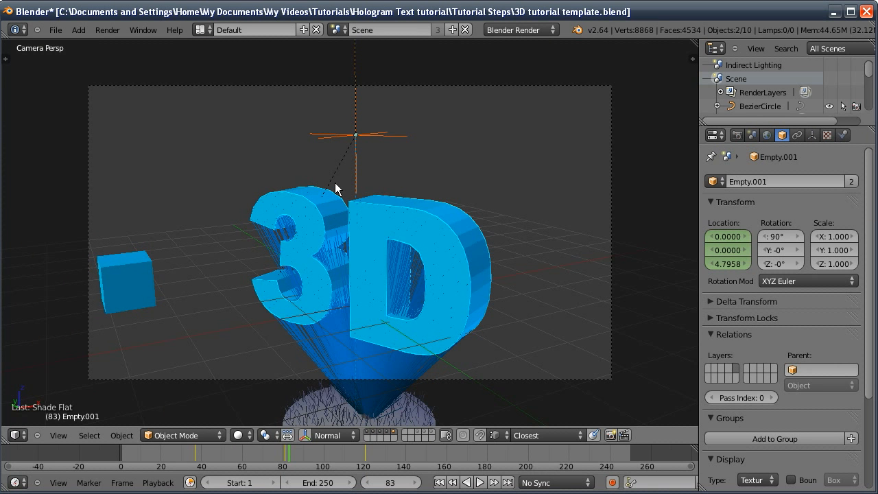
- Rename the main Scene's render layer to Wireframe, restrict it to layer 1 and exclude Sky
left_click(736, 134)
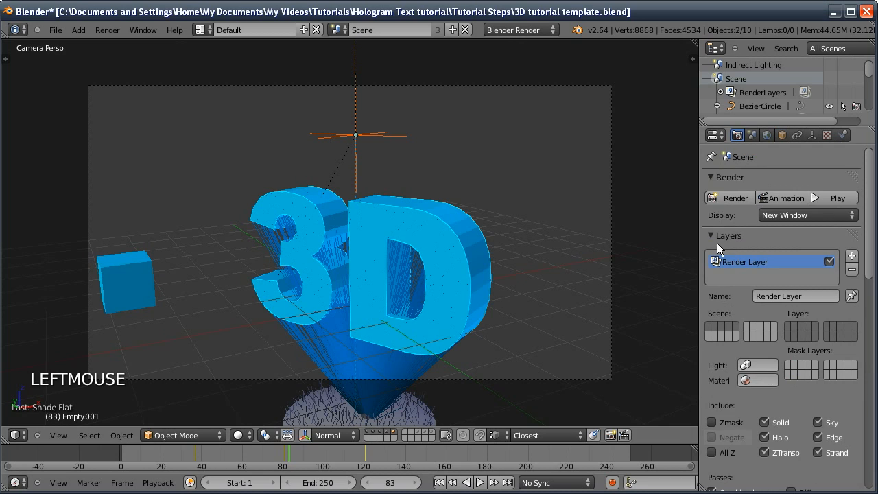
double_click(773, 299)
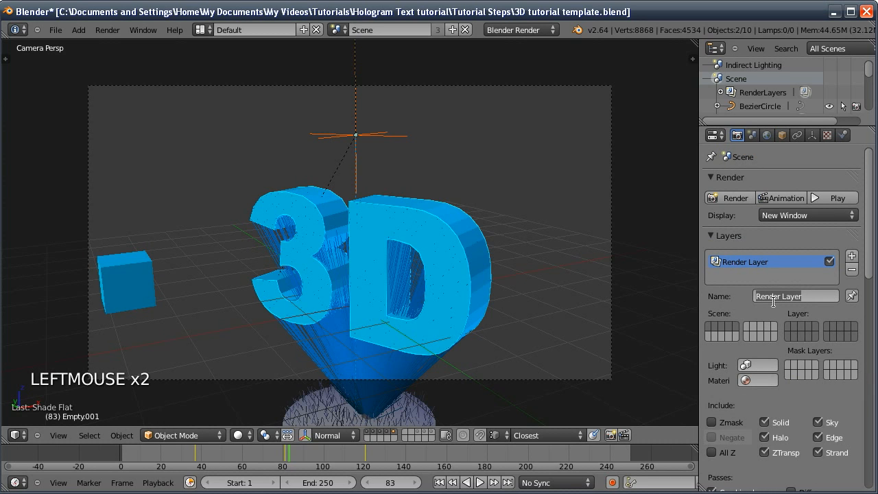
type("Wireframe")
key("Return")
left_click(788, 327)
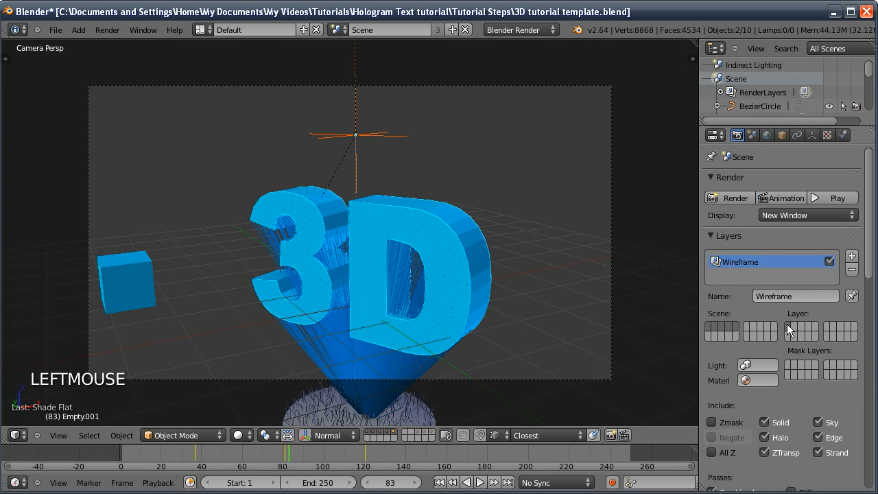
left_click(817, 418)
- Add a render layer named Light Lines to the main Scene and restrict it to layer 4
left_click(851, 255)
left_click(796, 295)
type("Light")
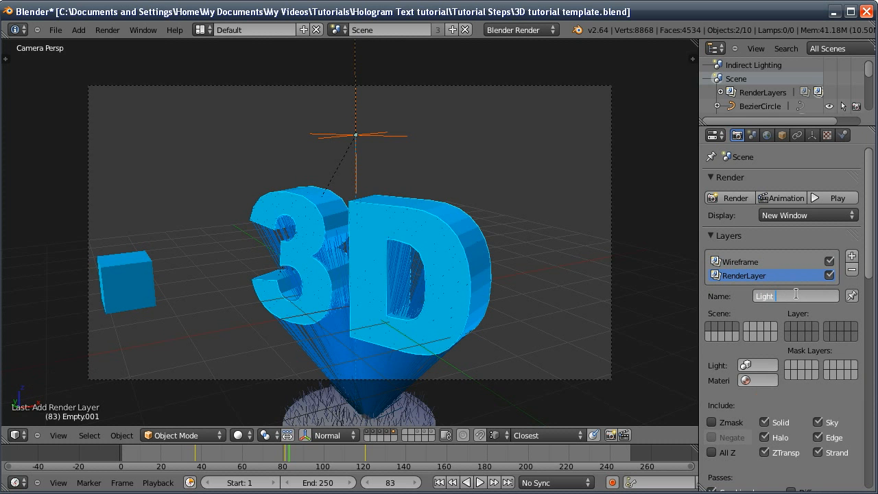
type(" Lines")
key("Return")
left_click(809, 323)
- Add a render layer named Hologram Lines, restrict it to layer 3 and exclude Sky
left_click(851, 256)
left_click(798, 308)
type("Hologram")
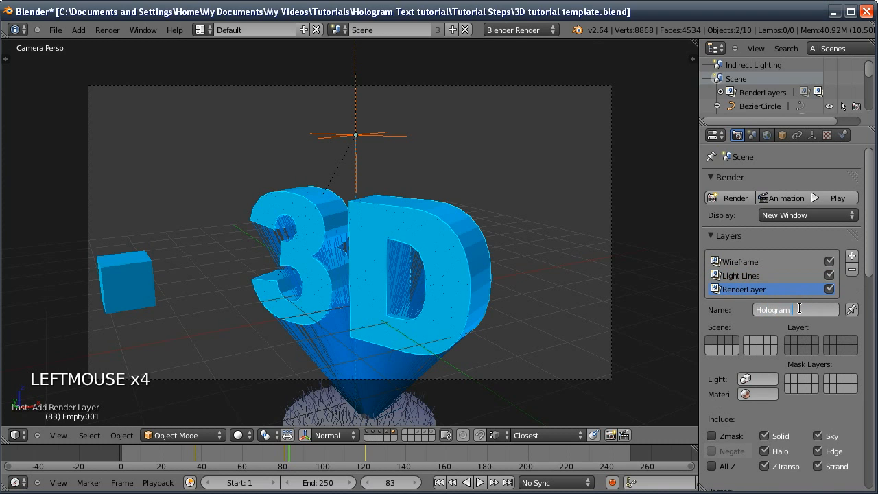
type(" Lines")
key("Return")
left_click(800, 340)
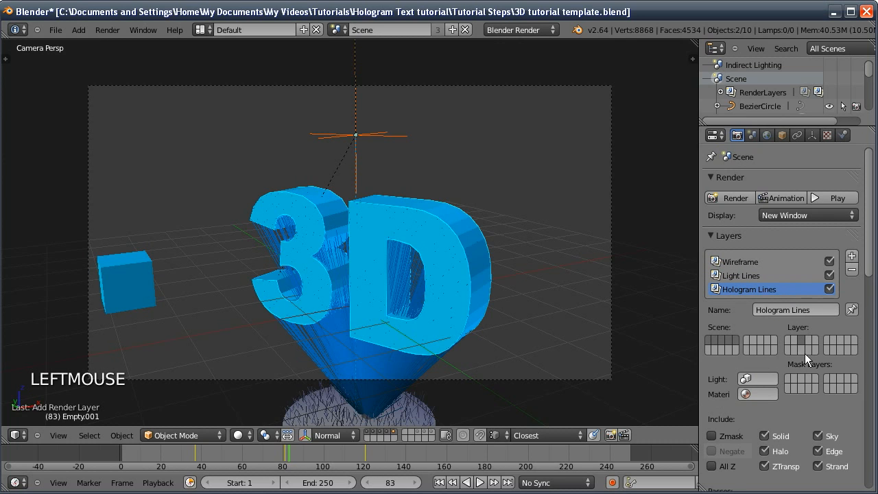
left_click(817, 436)
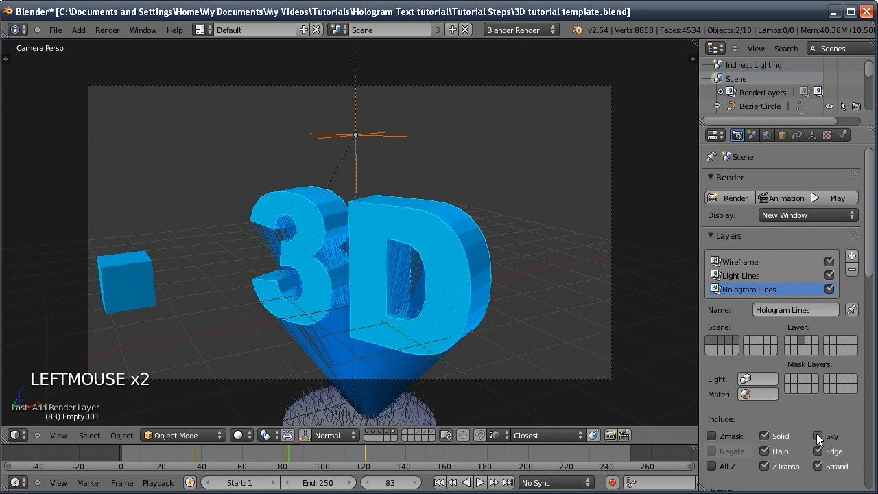
- Add a render layer named Outline to the main Scene, restrict it to layer 2 and exclude Sky
left_click(851, 255)
left_click(797, 321)
type("Outline")
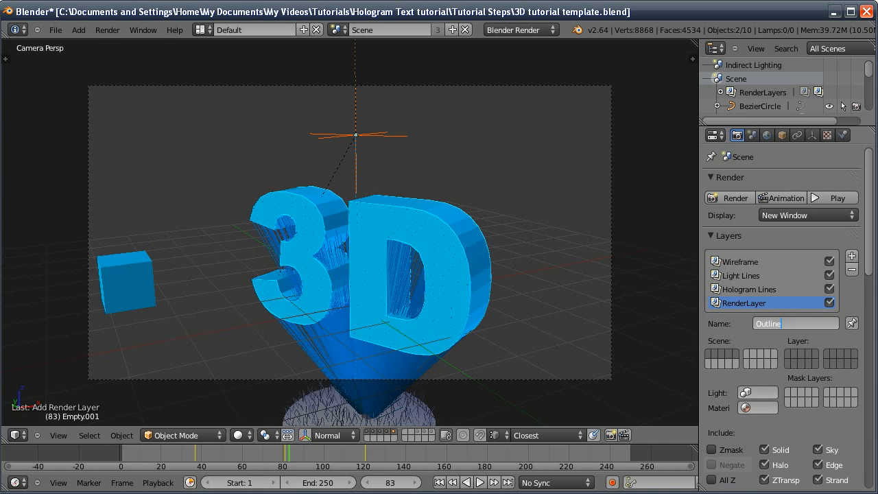
key("Return")
left_click(792, 352)
left_click(825, 448)
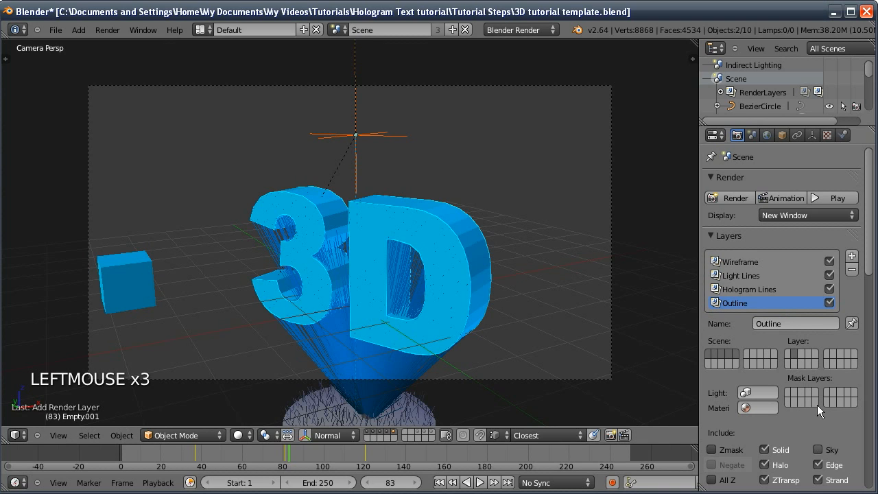
- Add a render layer named Light to the main Scene, restrict it to layer 5 and exclude Sky
left_click(855, 257)
left_click(855, 259)
left_click(789, 337)
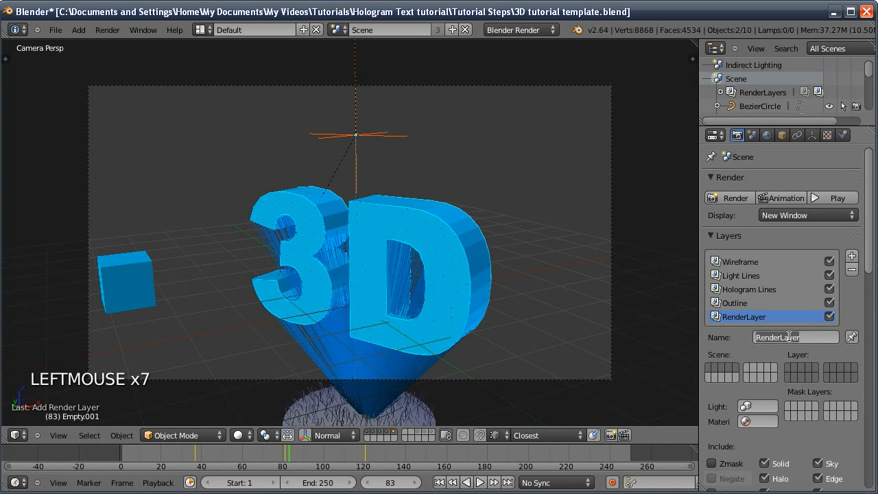
type("Light")
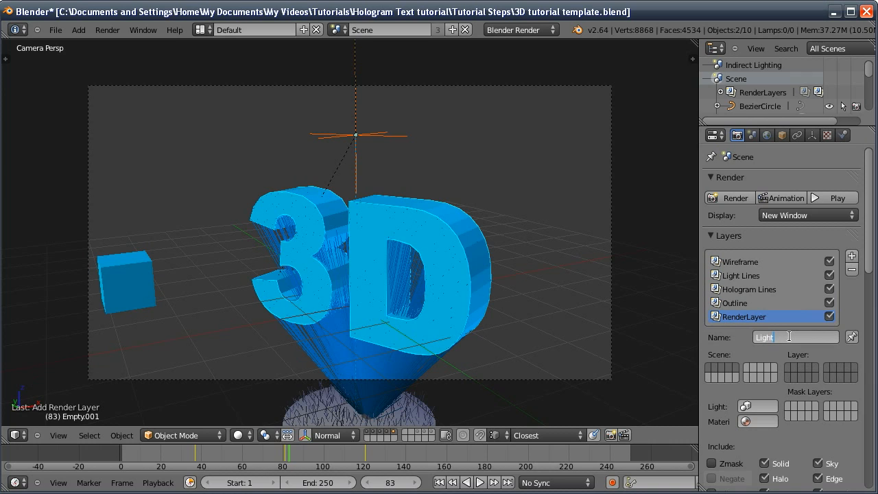
key("Return")
left_click(815, 367)
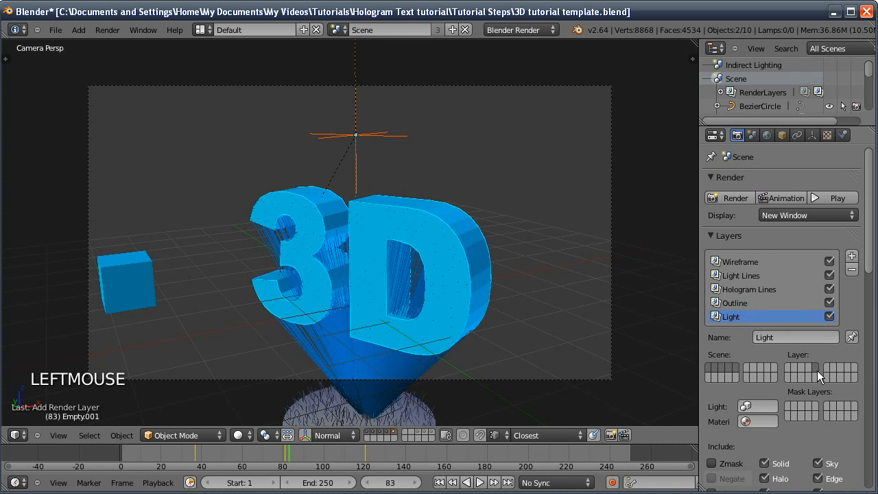
left_click(817, 464)
middle_click_drag(820, 444, 820, 398)
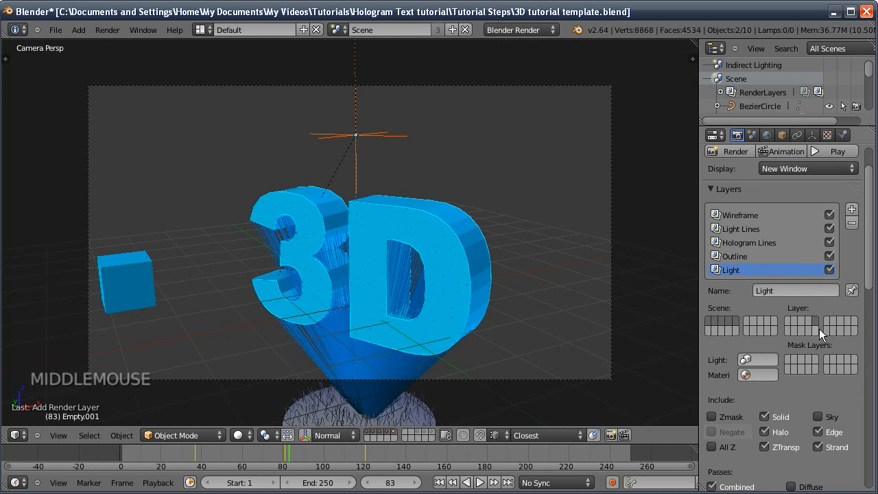
- In the Indirect Lighting scene, move the hologram base to layer 2 and display layers 1 and 2 together
left_click(337, 29)
left_click(350, 51)
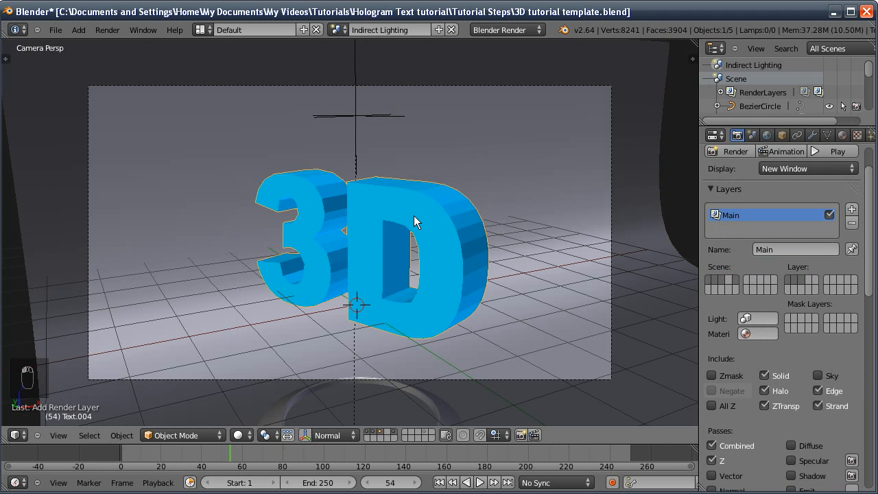
key("m")
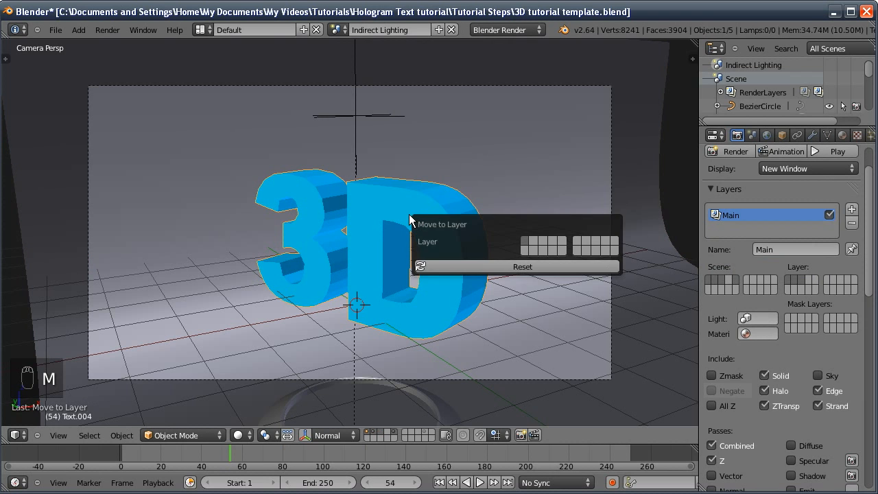
key("1")
right_click(388, 382)
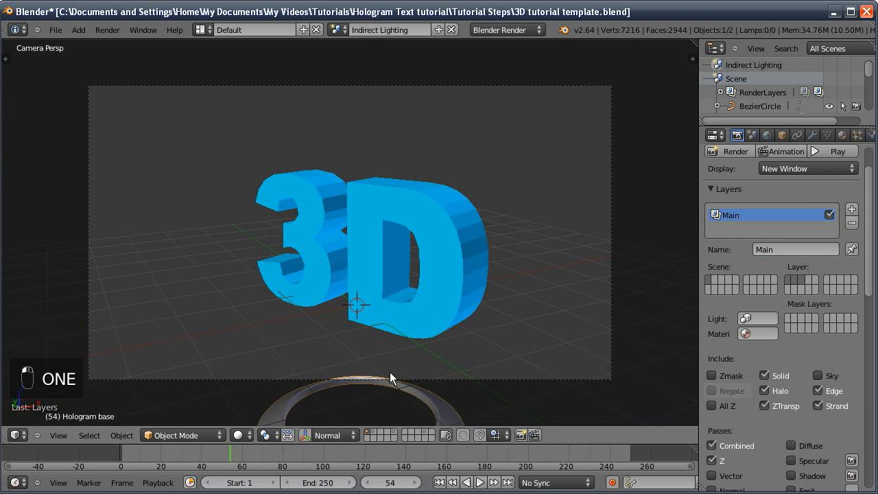
key("m")
key("2")
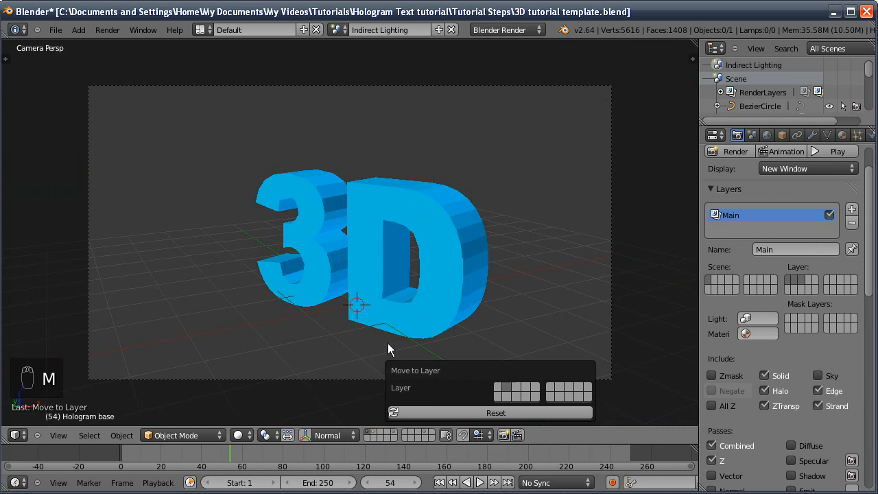
key("shift+2")
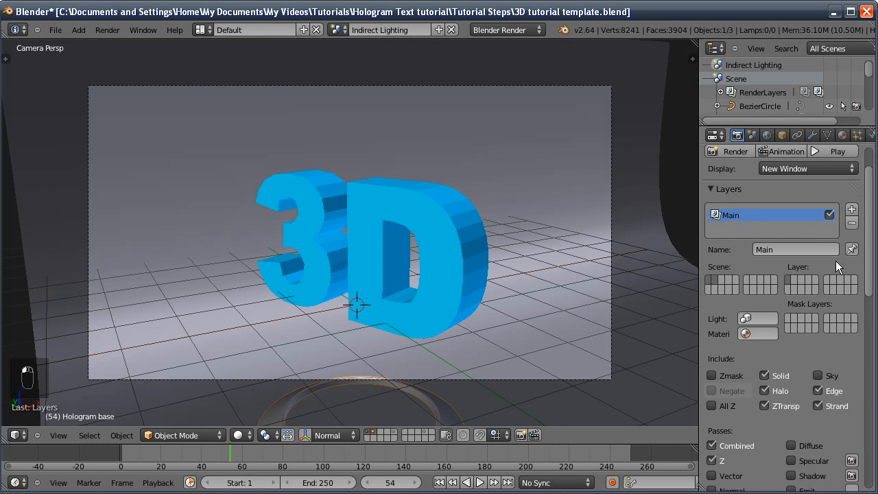
- Add a render layer named Background to the Indirect Lighting scene, restrict it to layer 2 and exclude Sky
left_click(851, 208)
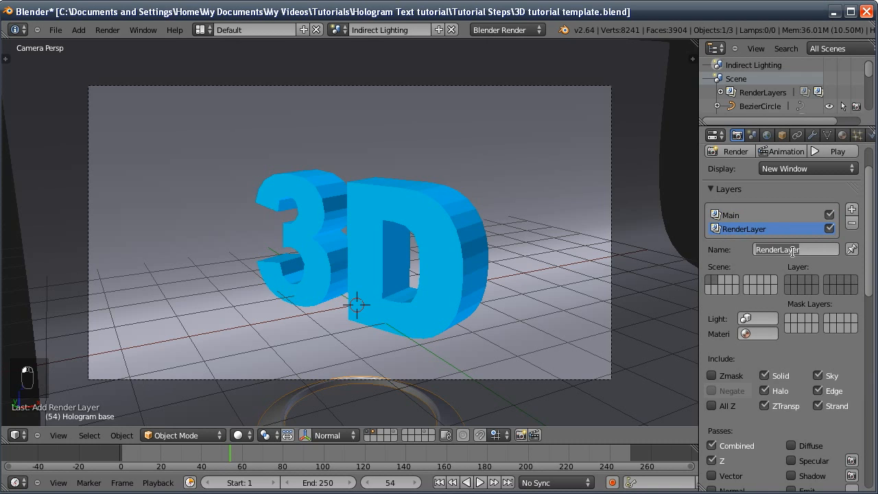
type("Basckgrou")
key("BackSpace")
key("BackSpace")
key("BackSpace")
key("BackSpace")
key("BackSpace")
key("BackSpace")
key("BackSpace")
type("ckground")
key("Return")
left_click(791, 278)
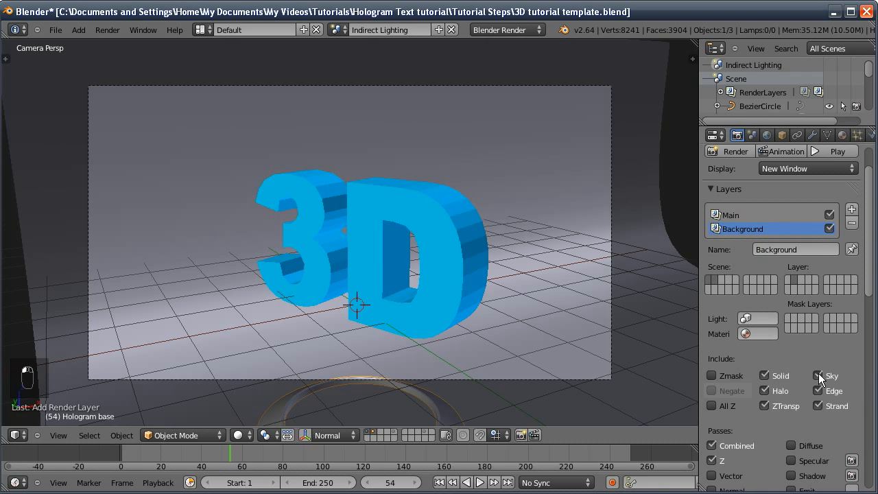
left_click(817, 375)
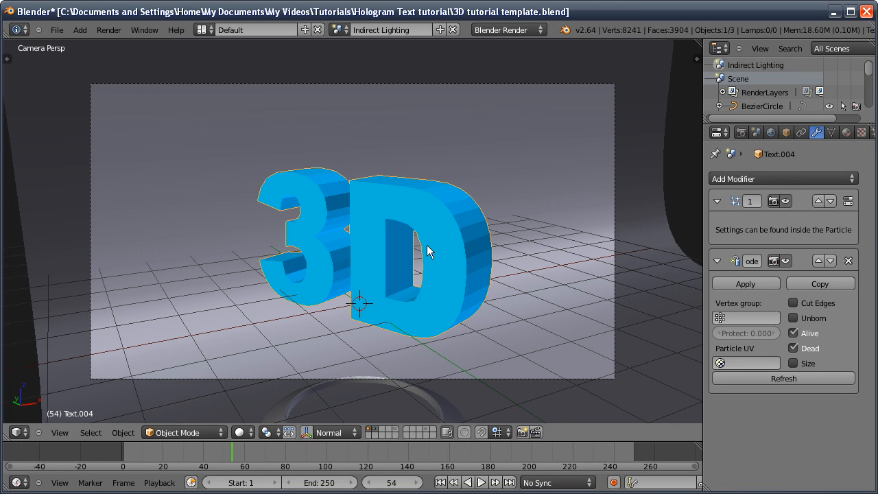
- Apply smooth shading to the 3D text in the Indirect Lighting scene
key("space")
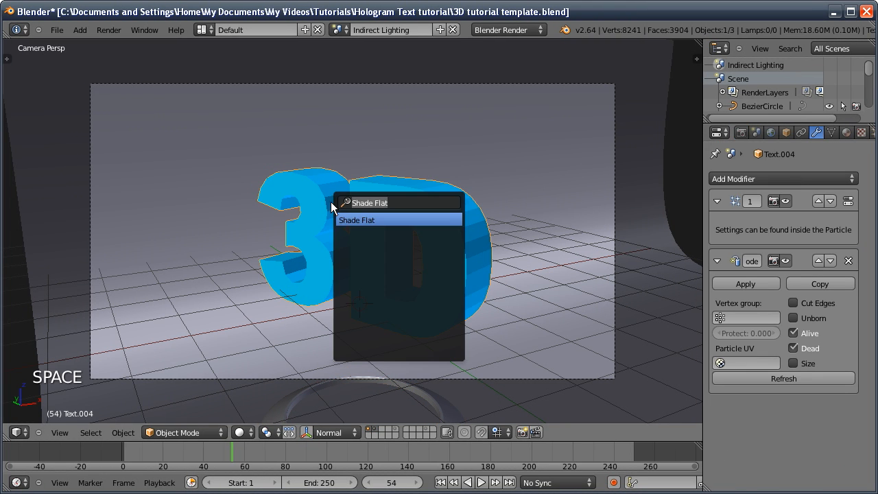
type("shad")
key("Return")
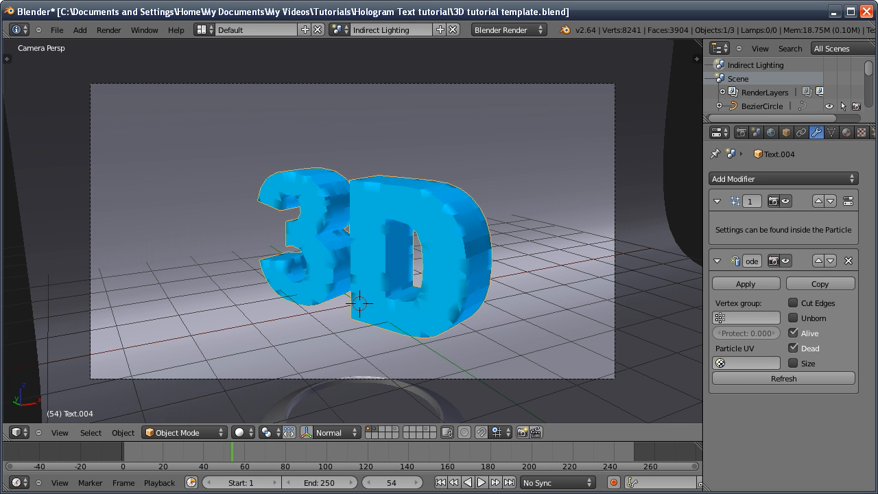
- Add an Edge Split modifier to the 3D text and place it first in the modifier stack, above the particle system
left_click(745, 179)
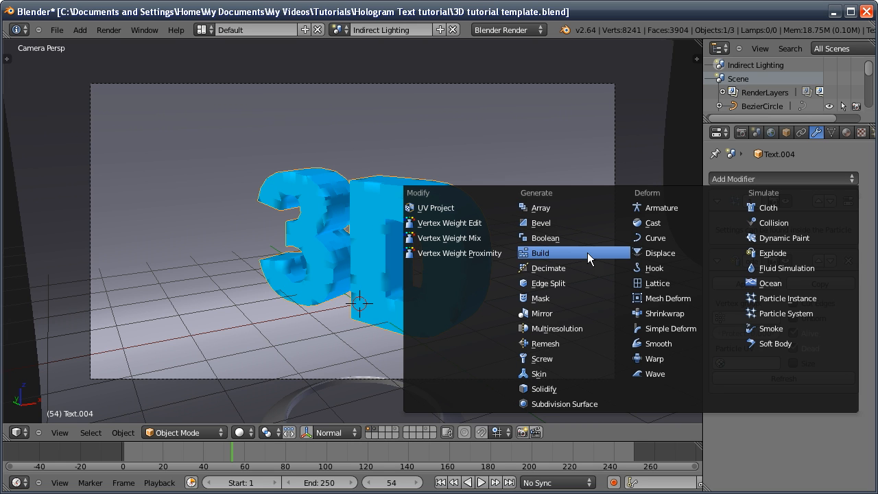
left_click(542, 286)
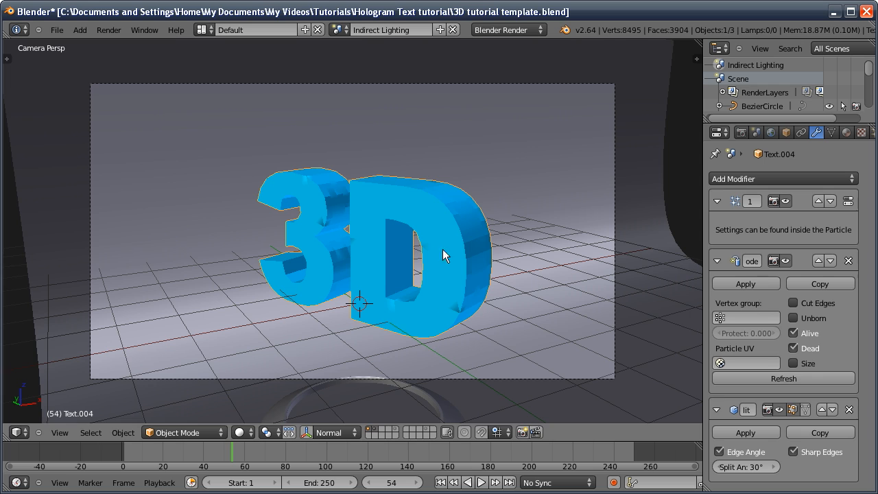
left_click(821, 410)
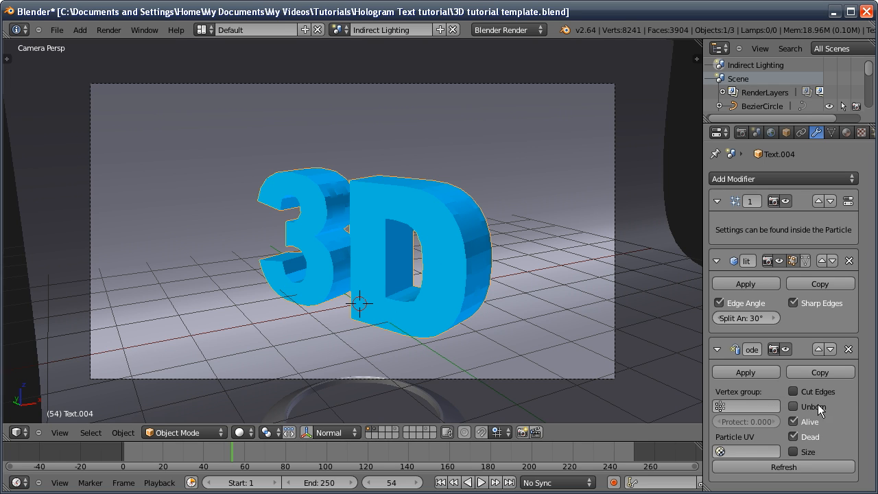
left_click(820, 261)
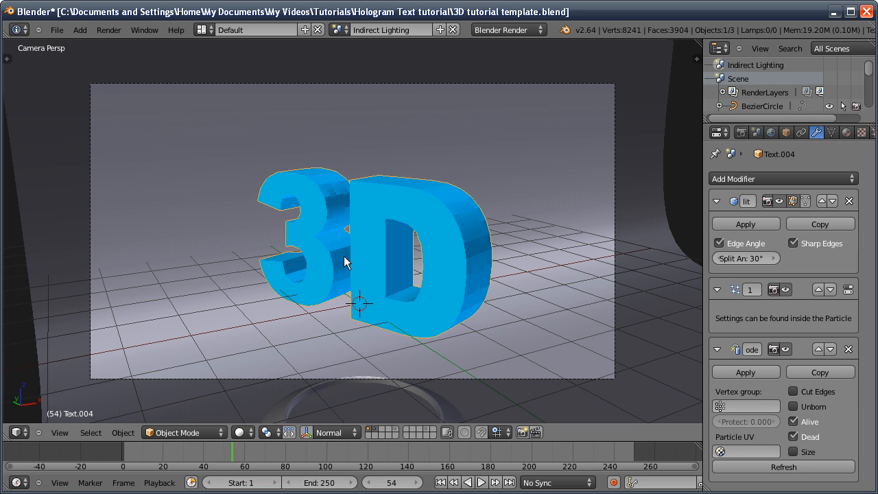
- Switch to the main Scene and lower its camera along the global Z axis to a height of about 2.46
left_click(340, 30)
left_click(347, 63)
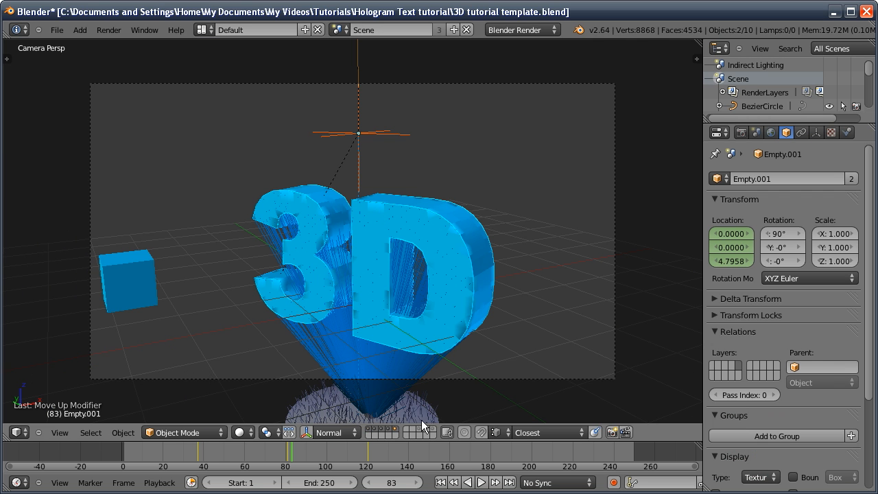
left_click(245, 378)
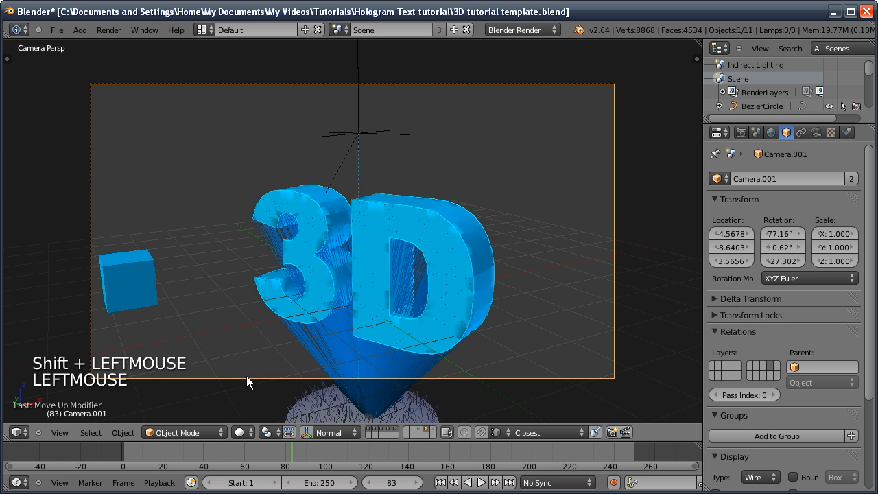
key("g")
key("z")
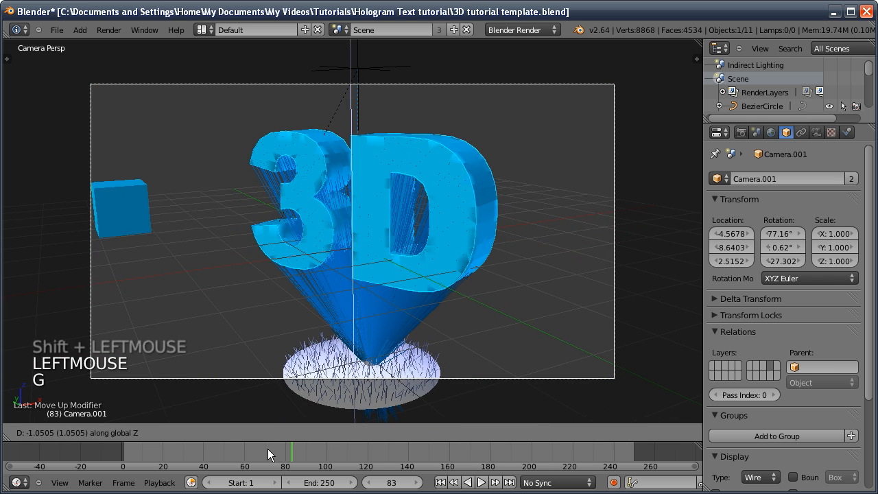
left_click(269, 448)
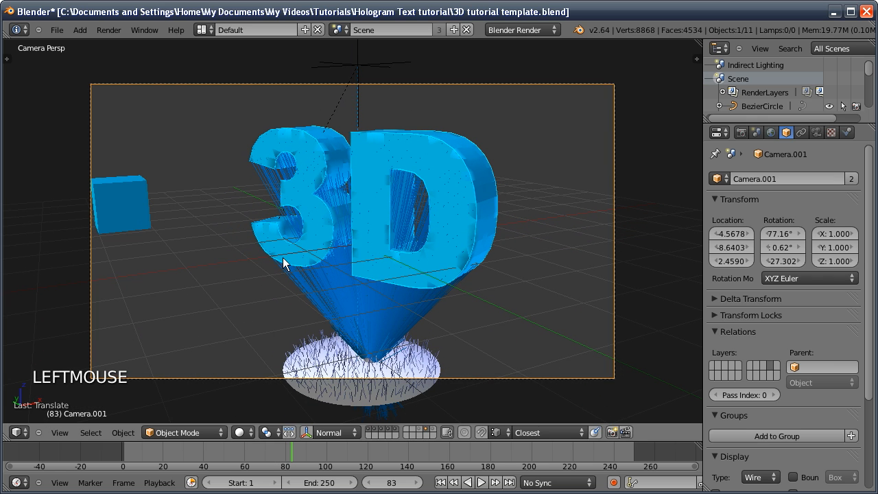
- Link the main Scene's camera object to the Indirect Lighting scene
key("ctrl+l")
mouse_move(280, 257)
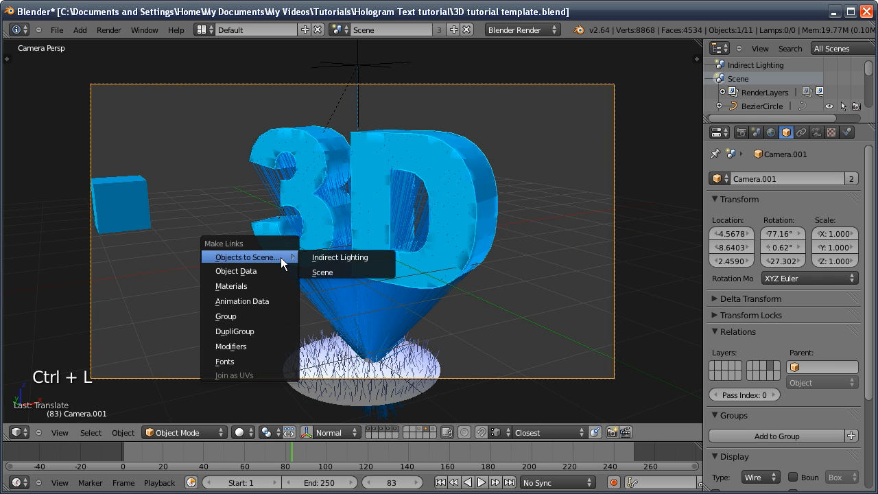
left_click(317, 257)
- Make the linked camera the active camera of the Indirect Lighting scene and display layers 1 and 2 alongside its layer
left_click(343, 31)
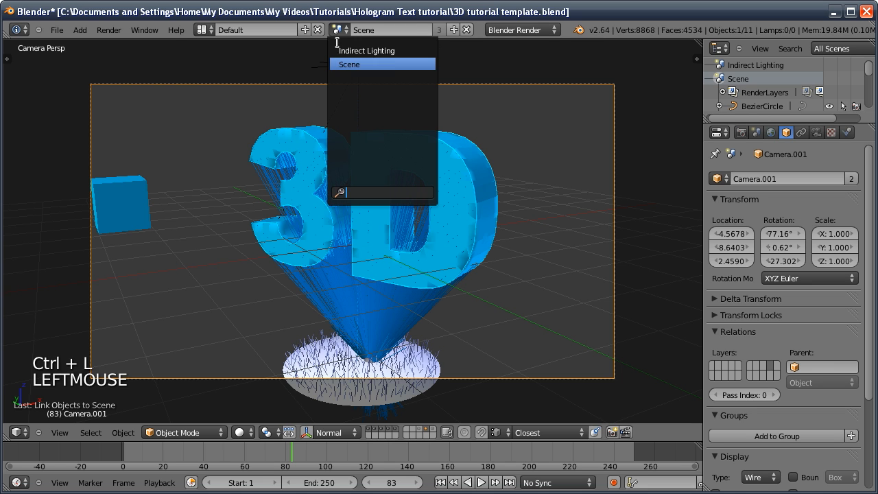
left_click(344, 51)
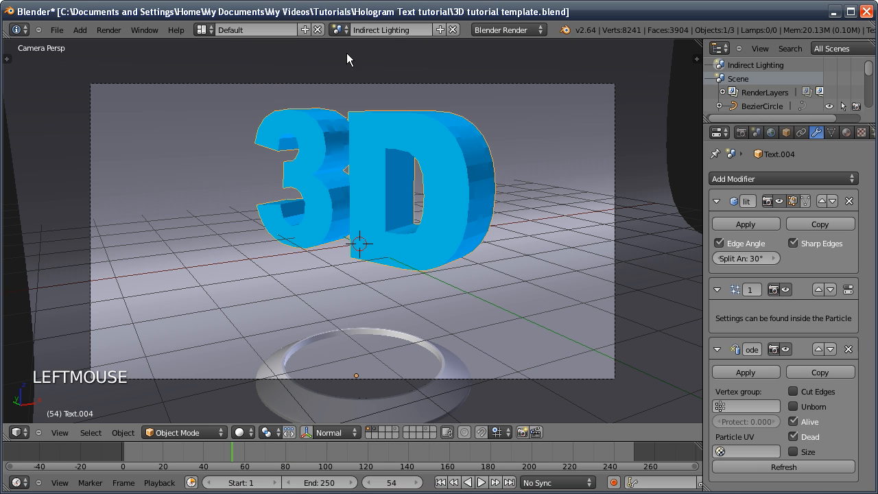
left_click(426, 431)
key("ctrl+KP_0")
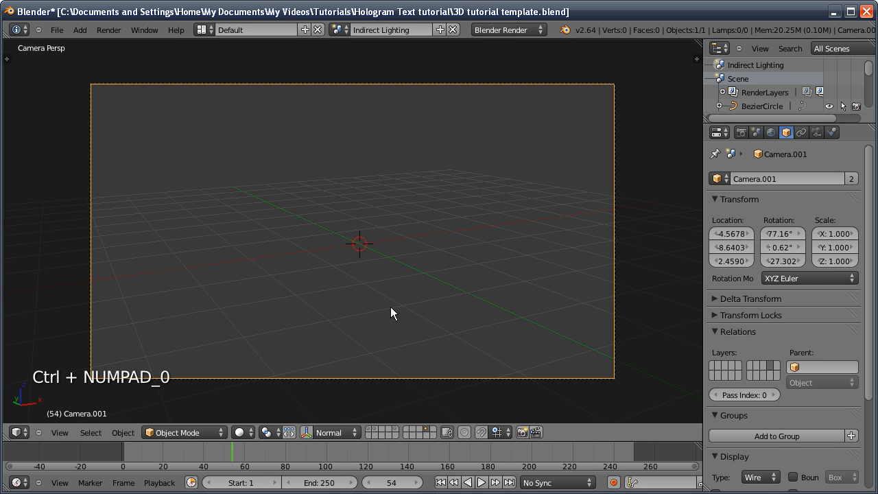
key("shift+1")
key("shift+2")
- Switch to the main Scene and move its timeline to frame 27
left_click(339, 30)
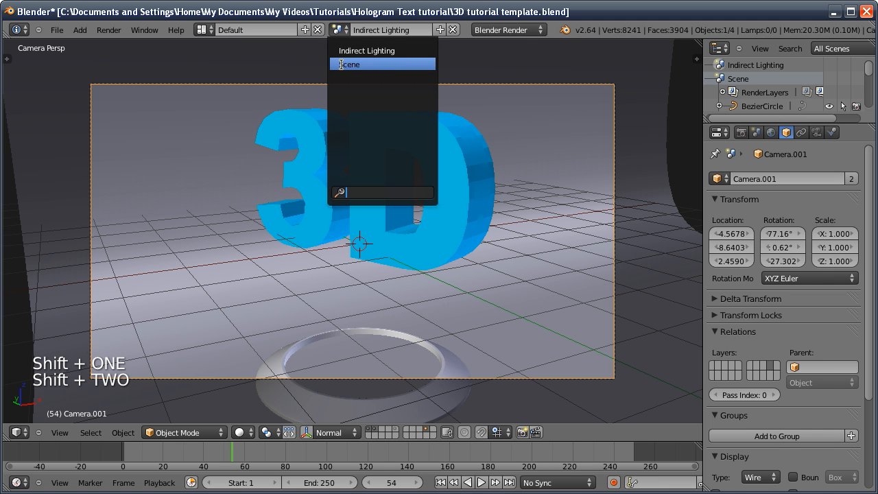
left_click(349, 64)
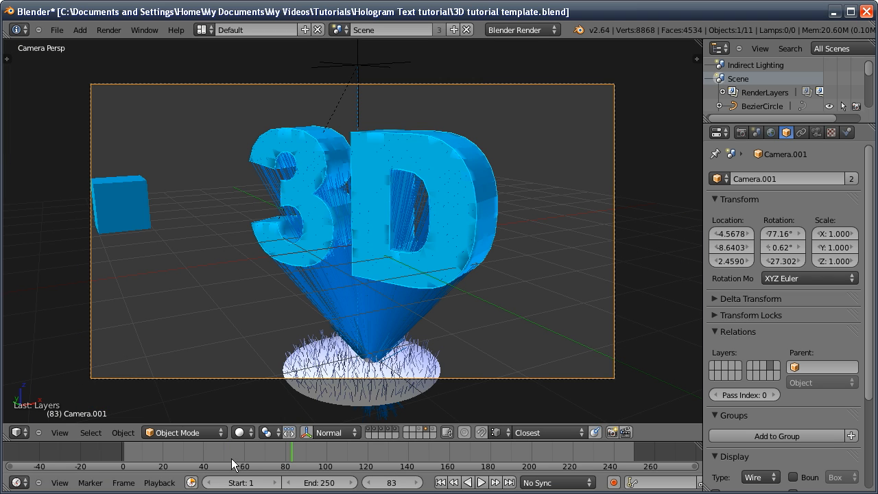
right_click(181, 450)
mouse_move(181, 448)
right_mouse_down()
mouse_move(169, 452)
mouse_move(177, 451)
right_mouse_up()
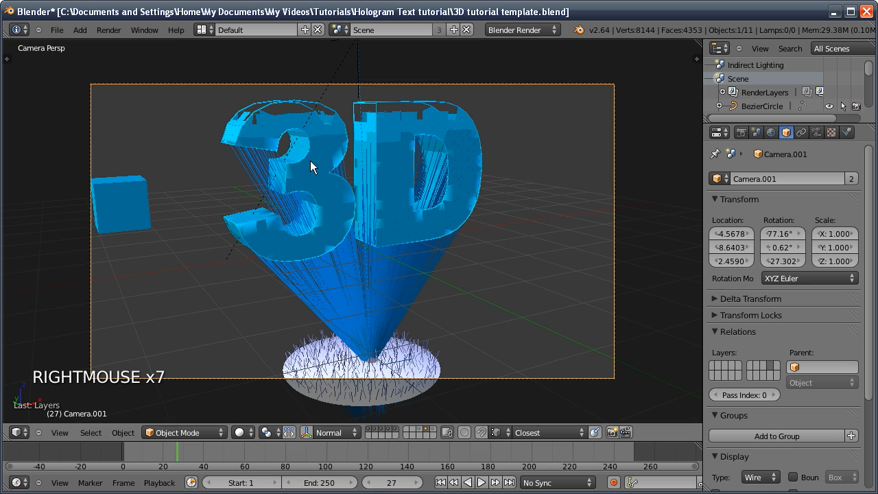
- Switch to the Indirect Lighting scene and set its current frame to 27
left_click_drag(338, 30, 350, 50)
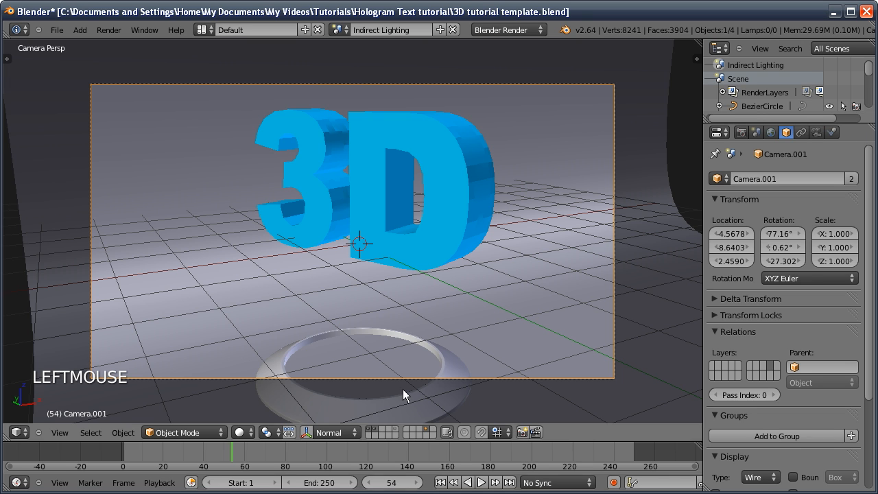
left_click(393, 482)
type("27")
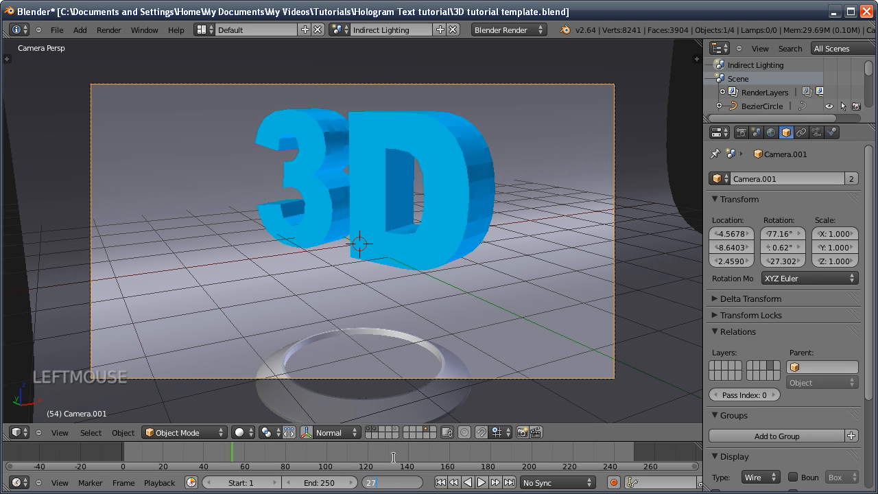
key("Return")
- Return to the main Scene and render the current frame
left_click(338, 29)
left_click(357, 64)
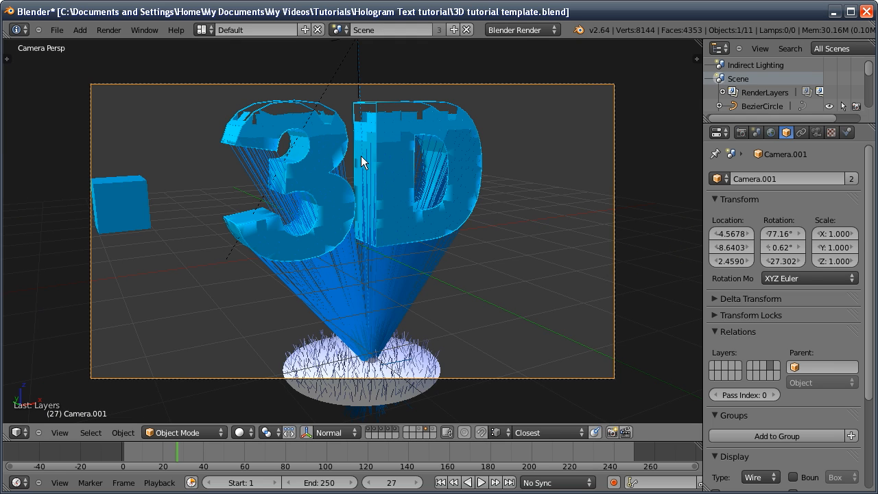
key("F12")
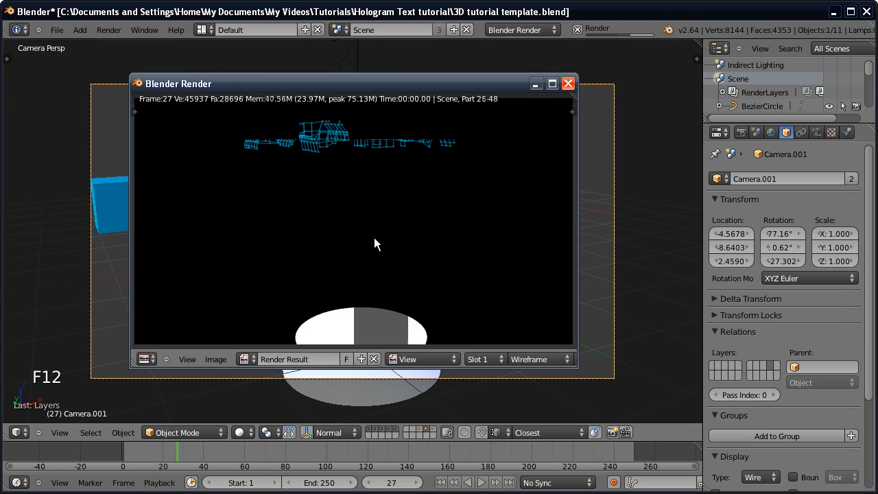
- Switch to the Indirect Lighting scene and render its current frame
left_click(568, 84)
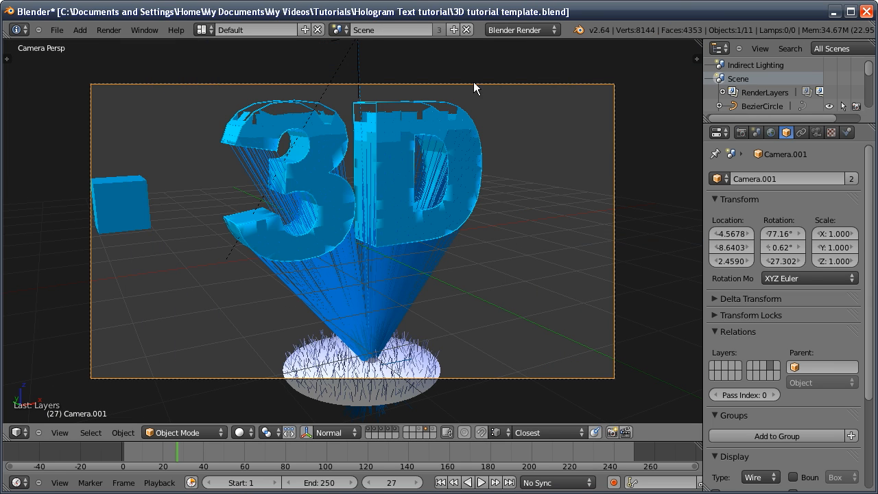
left_click(740, 132)
left_click(337, 30)
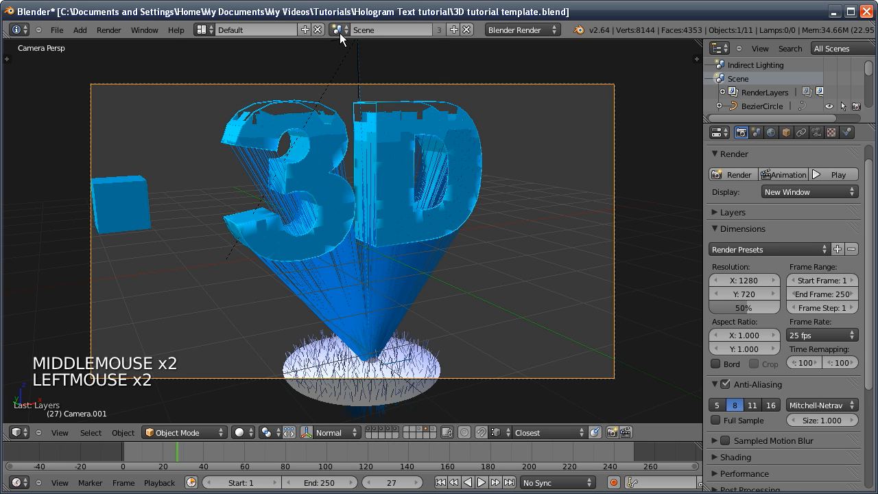
left_click(345, 53)
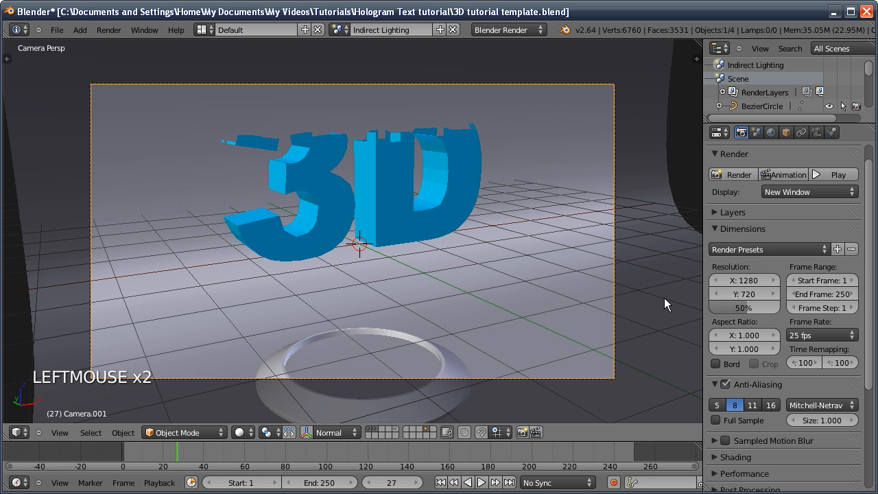
key("F12")
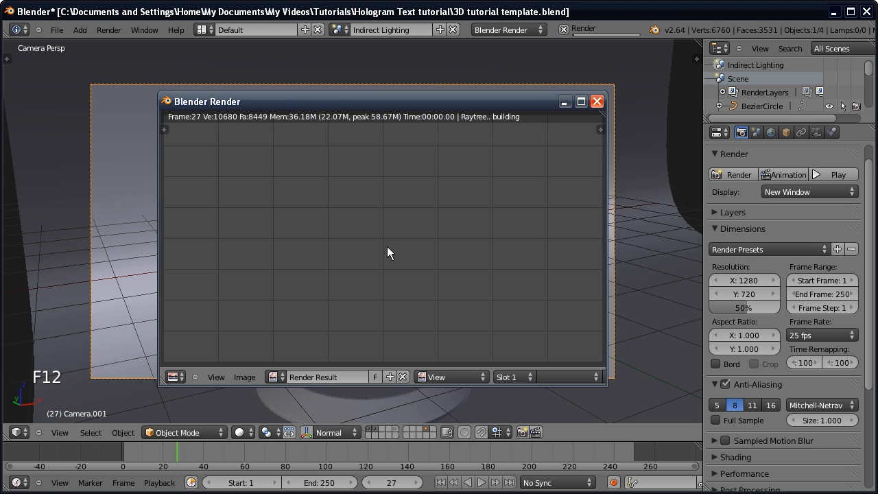
left_click(597, 101)
- Return to the main Scene and change the 3D viewport into a Node Editor
left_click(338, 29)
left_click(349, 64)
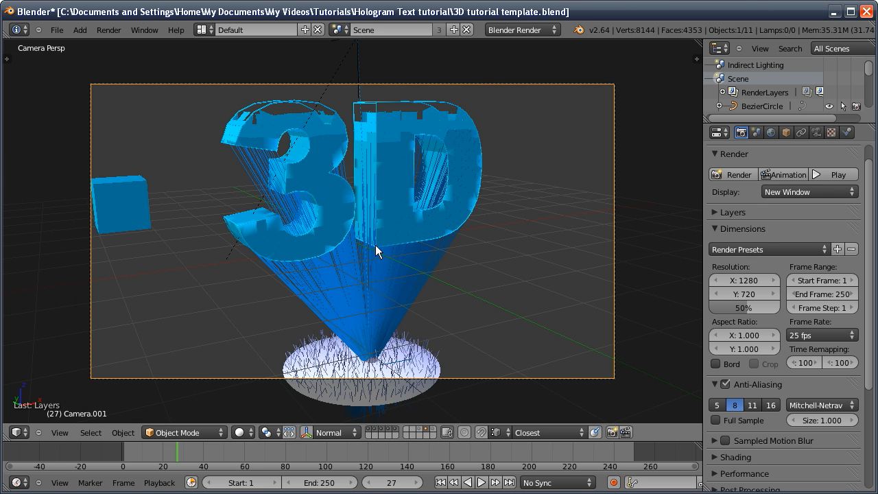
left_click(18, 433)
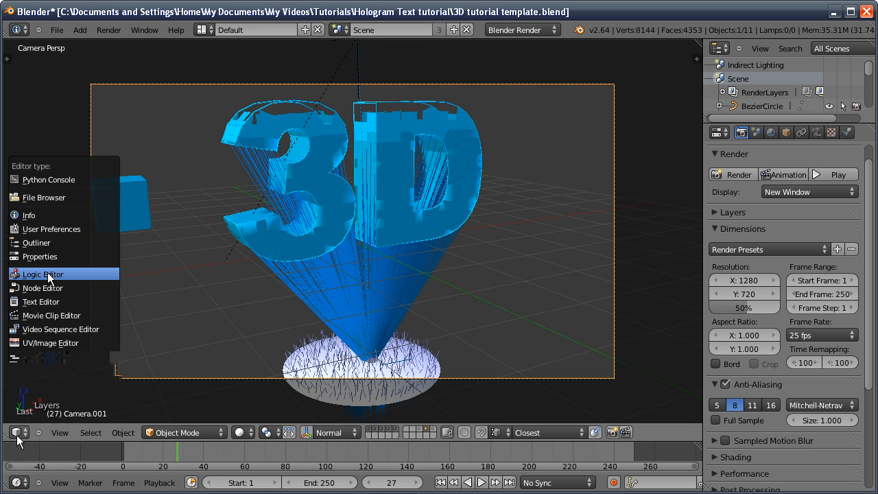
left_click(47, 289)
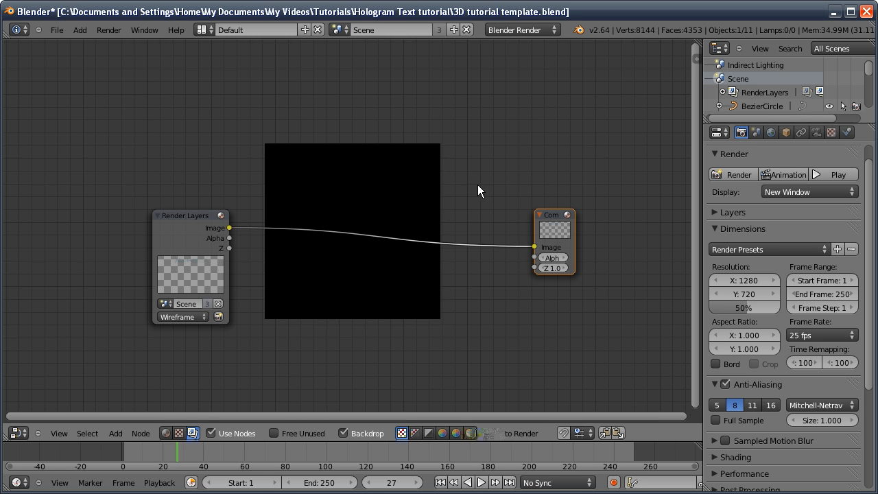
- Add a Viewer output node and place it above the Composite node
key("shift+a")
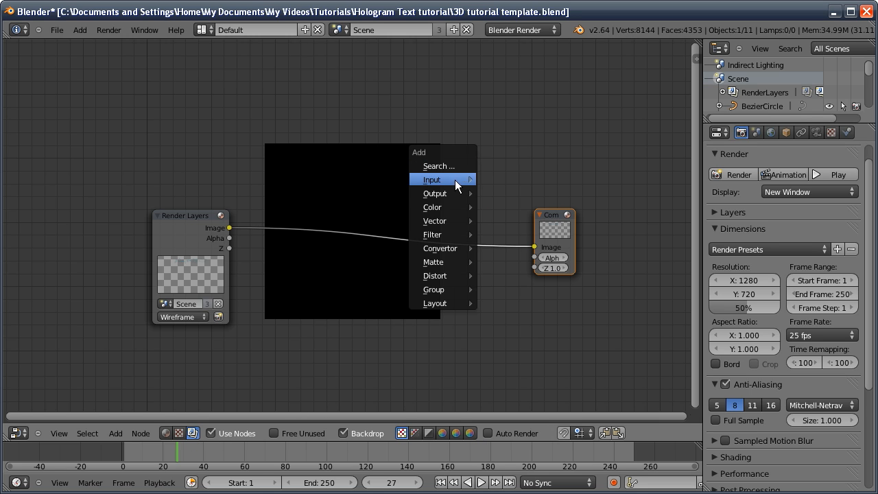
mouse_move(451, 193)
left_click(498, 208)
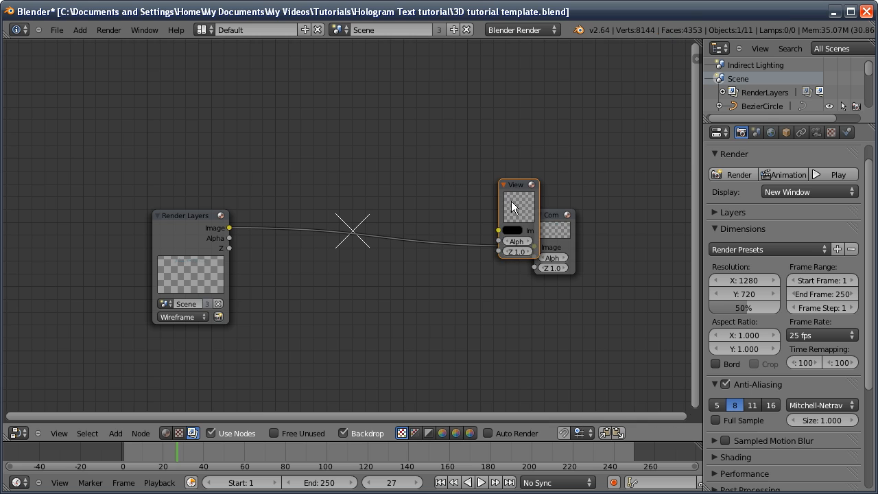
left_click(536, 133)
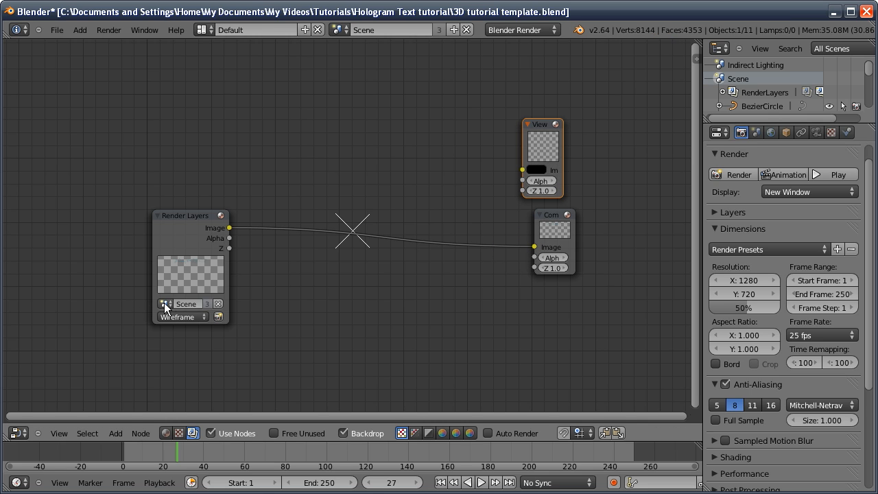
- Set the Render Layers node to the Outline layer and connect its image output to the Viewer node
left_click(167, 316)
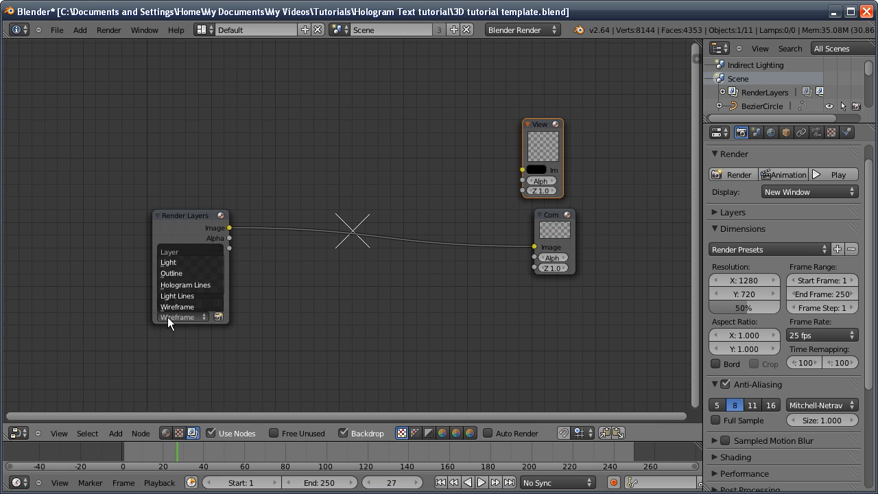
left_click(172, 274)
left_click_drag(229, 227, 521, 170)
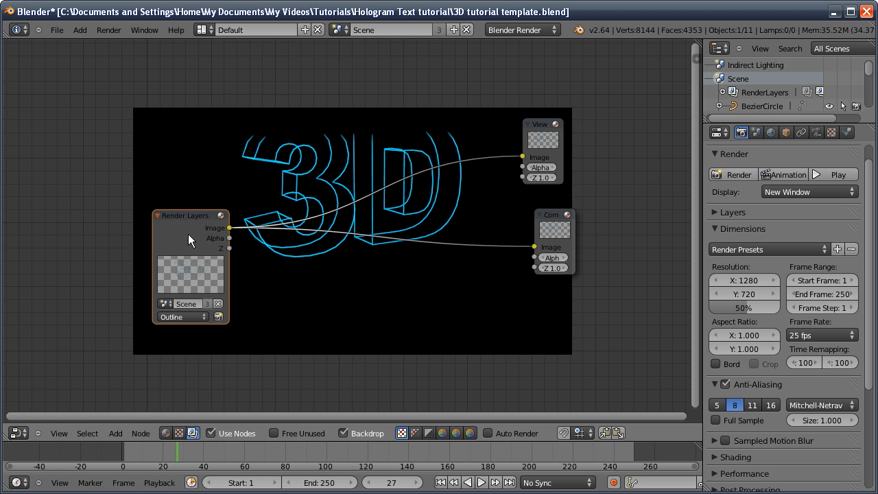
- Make room beside the Render Layers node and insert a Blur node that feeds both the Composite and Viewer nodes
left_click_drag(189, 240, 120, 230)
key("shift+a")
mouse_move(218, 288)
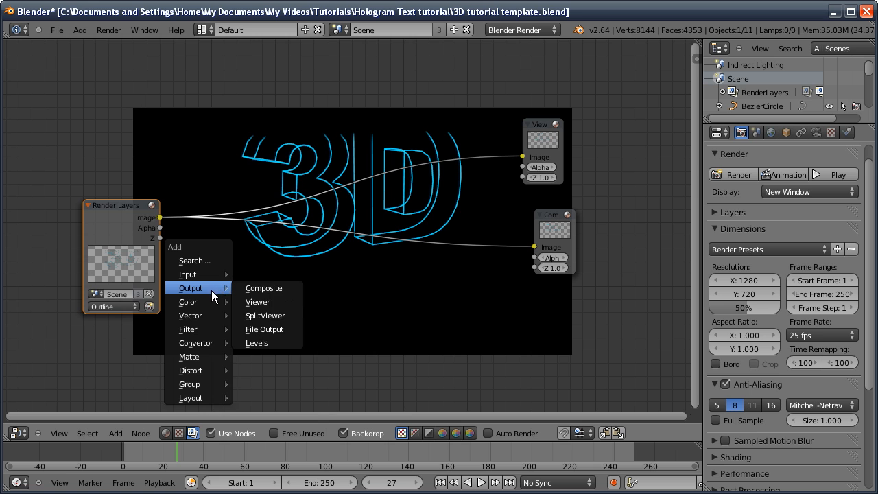
mouse_move(210, 328)
left_click(264, 344)
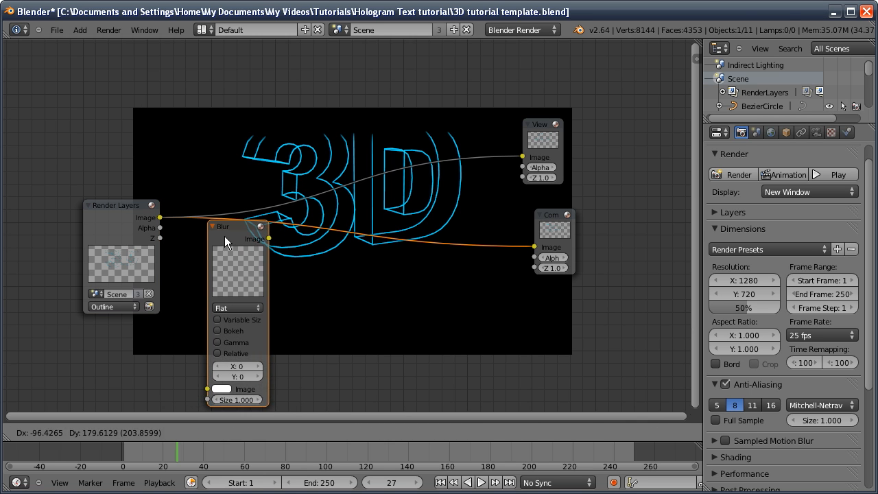
left_click(225, 236)
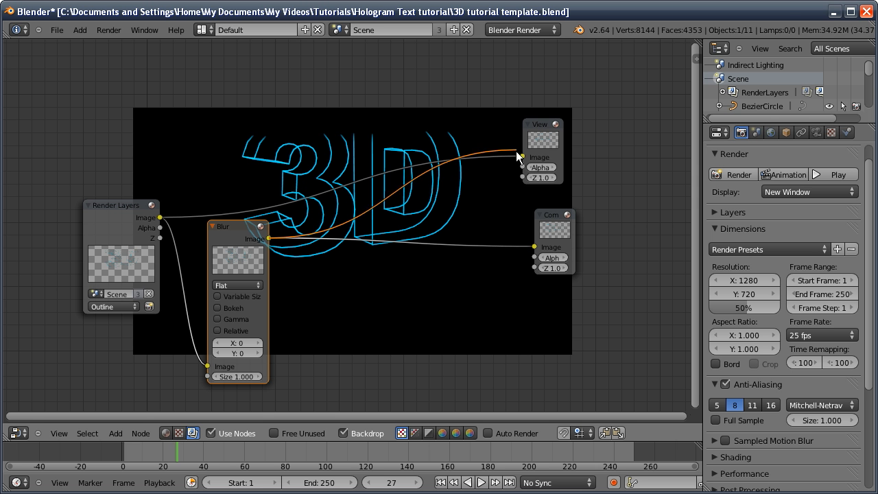
- Set the Blur node to Fast Gaussian with Relative enabled and X and Y at 1%
left_click(227, 285)
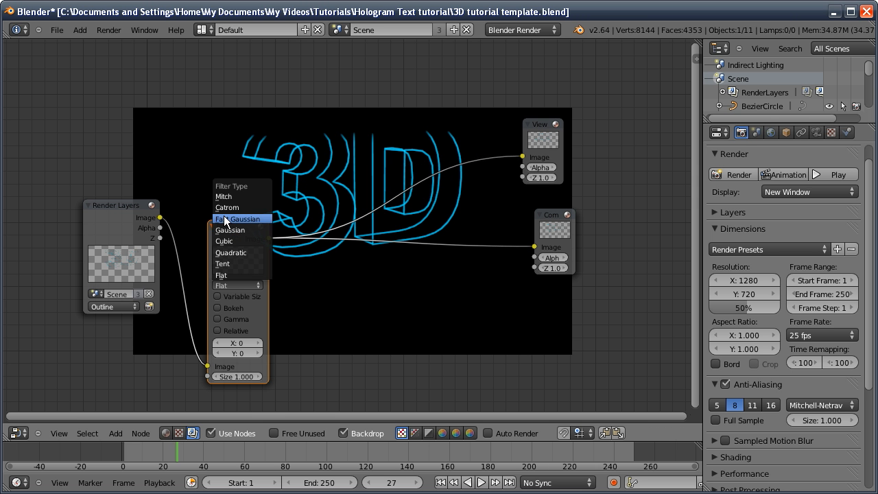
left_click(225, 218)
left_click(217, 296)
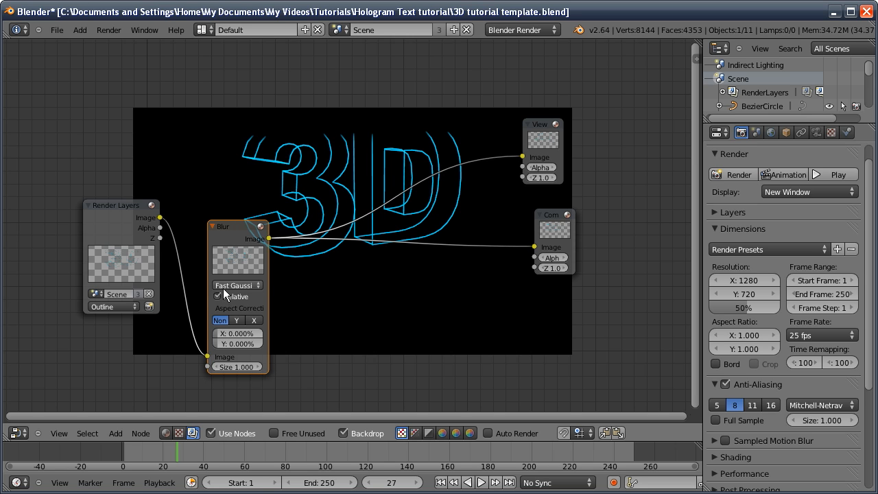
left_click(251, 334)
type("1")
key("Return")
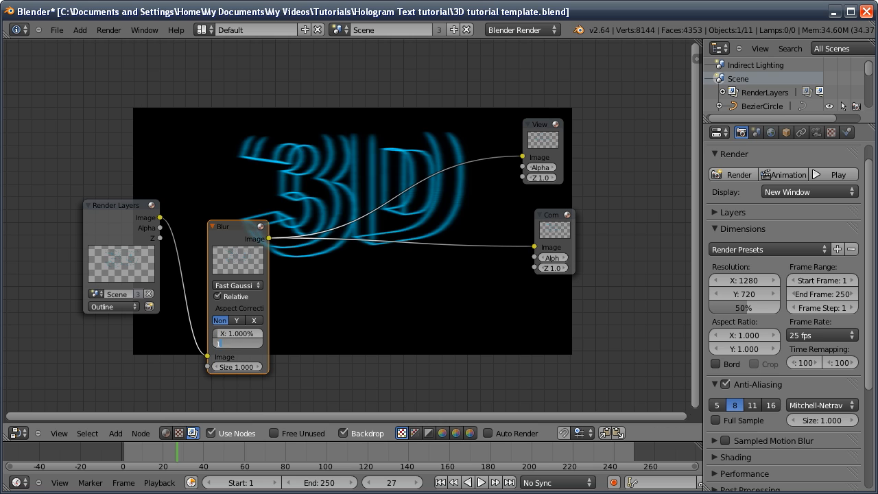
- Insert a Mix node between the Blur and Composite nodes and connect its output to the Viewer as well
key("shift+a")
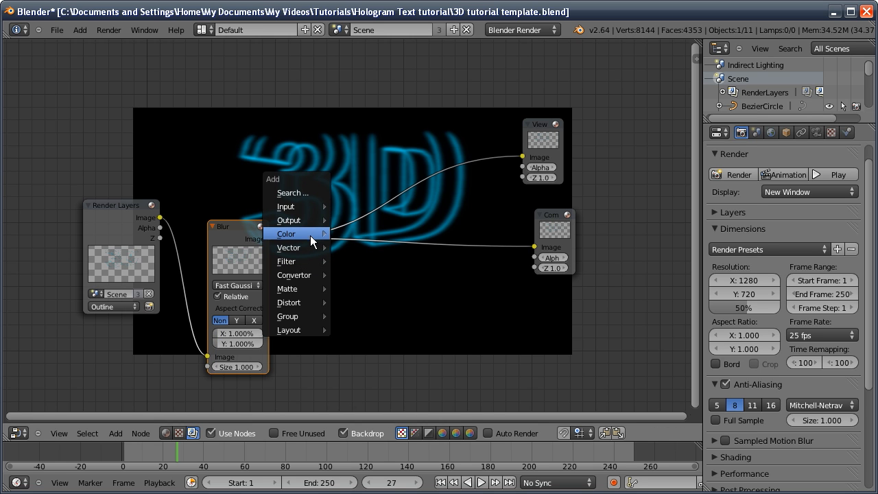
mouse_move(310, 235)
left_click(348, 249)
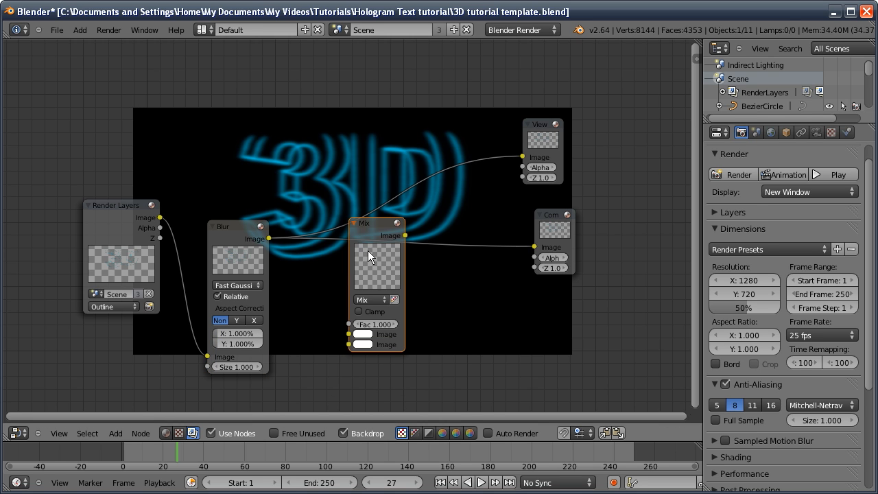
left_click(352, 262)
left_click(372, 255)
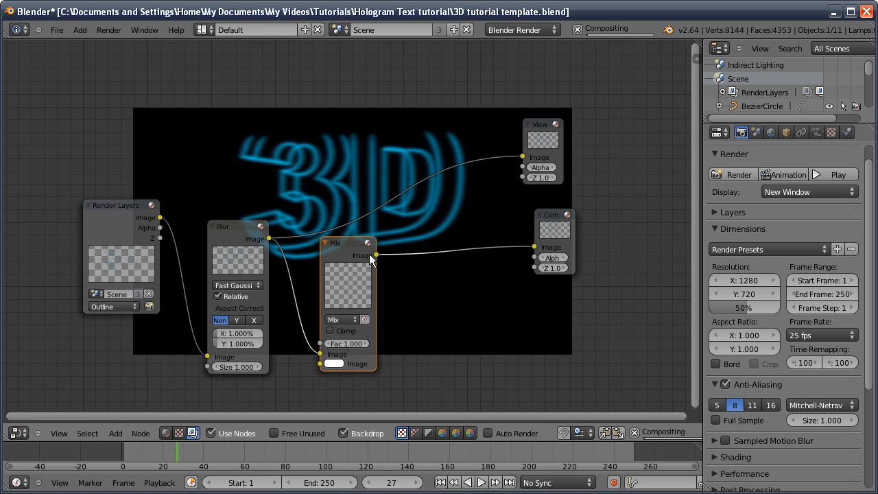
left_click_drag(376, 254, 522, 157)
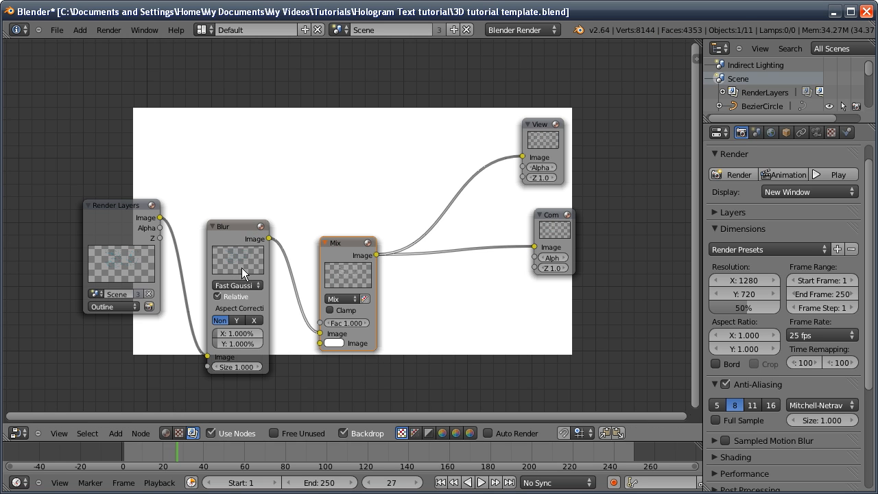
- Connect the Render Layers image to the Mix node's second input and set its blend type to Add with factor 0.5
left_click_drag(160, 218, 319, 343)
left_click(339, 300)
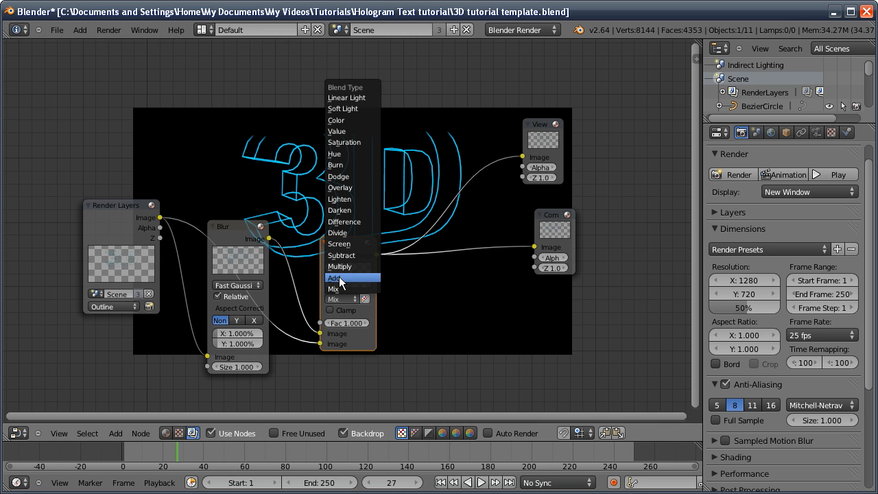
left_click(339, 277)
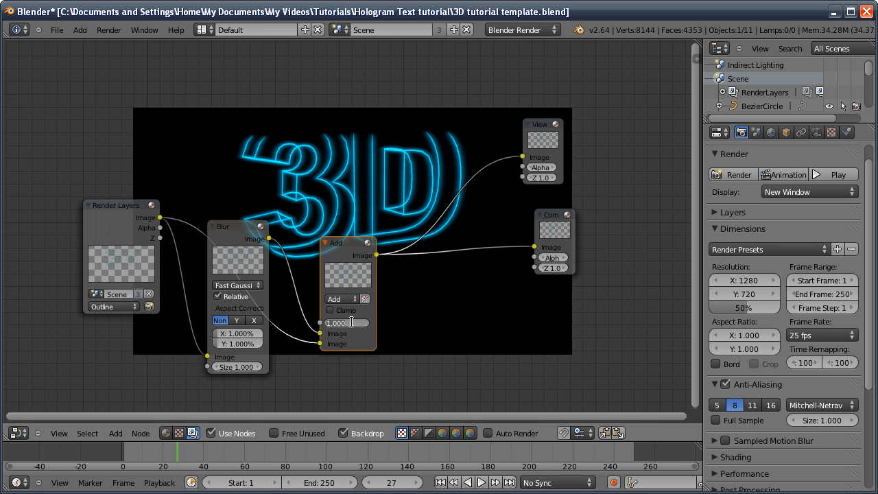
type("0.5")
key("Return")
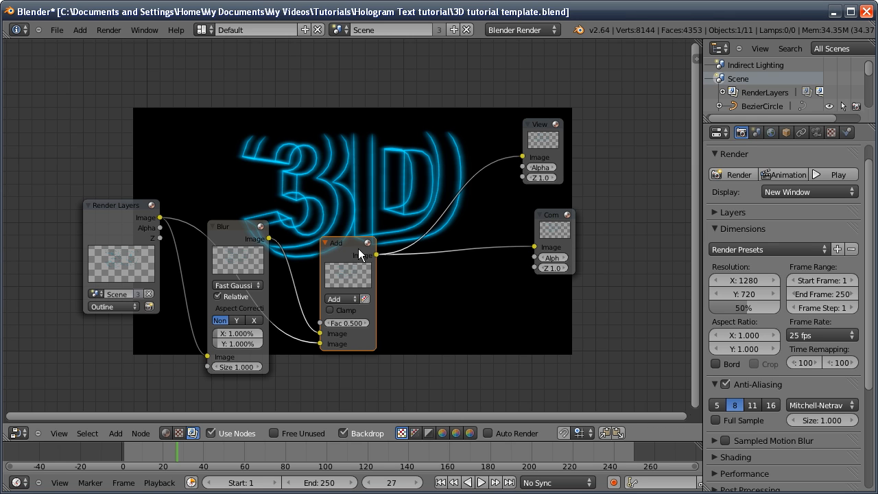
- Swap the Add node's image inputs so the blurred image enters the second one, and set the factor to 0.75
key("alt+v")
key("alt+v")
key("alt+v")
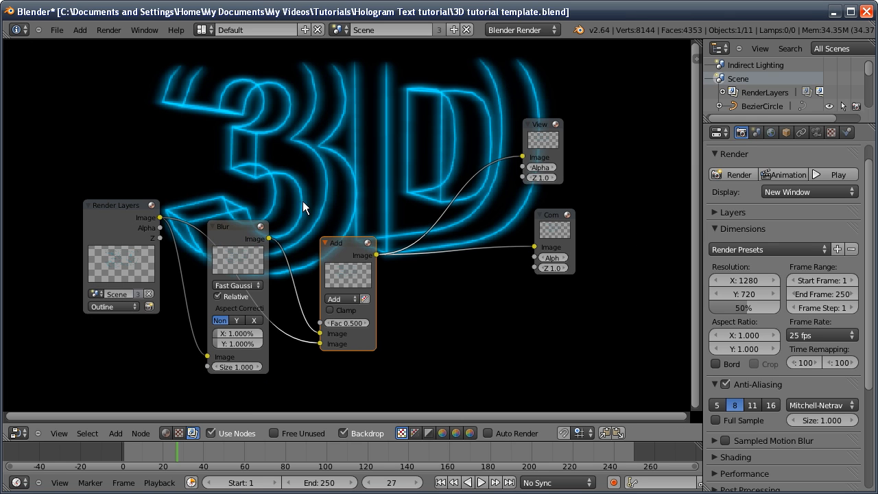
left_click(249, 251)
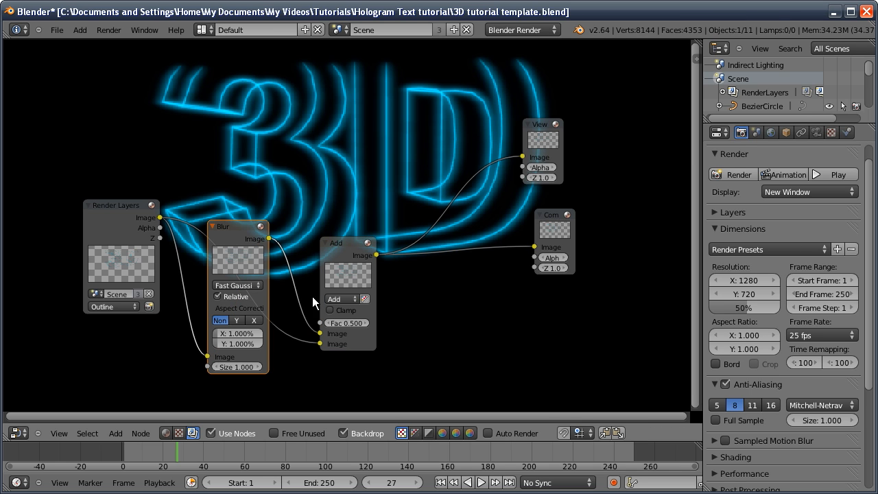
left_click_drag(348, 324, 322, 343)
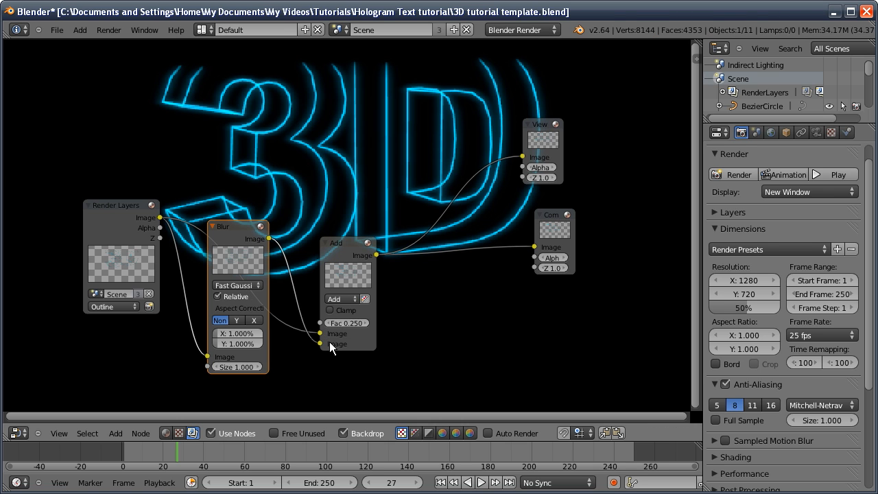
left_click(365, 323)
left_click(365, 325)
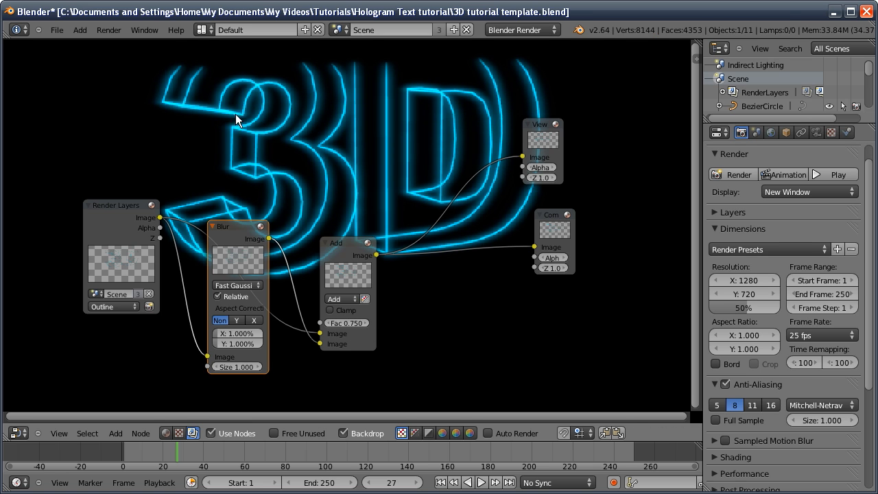
- Insert a Hue Saturation Value node between the Add node and both output nodes, with its Value at about 1.51
left_click_drag(347, 244, 320, 243)
key("shift+a")
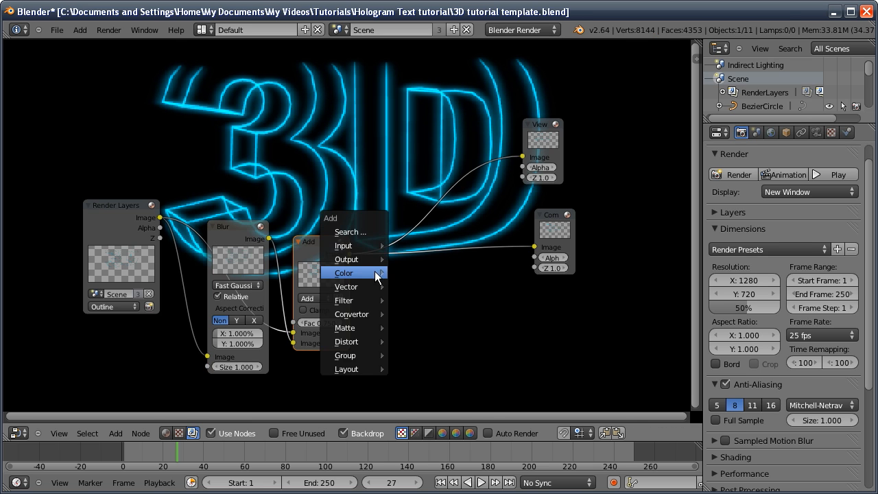
mouse_move(382, 273)
left_click(409, 302)
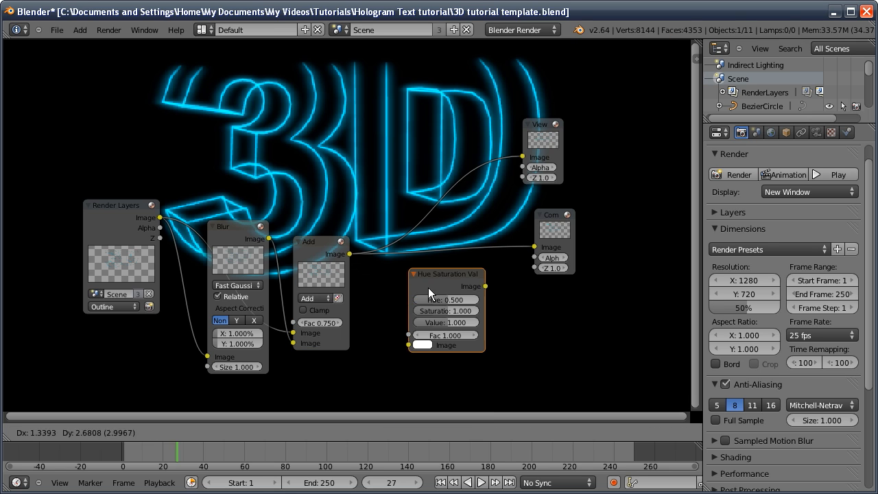
left_click(400, 274)
left_click_drag(453, 269, 522, 157)
left_click_drag(411, 308, 430, 305)
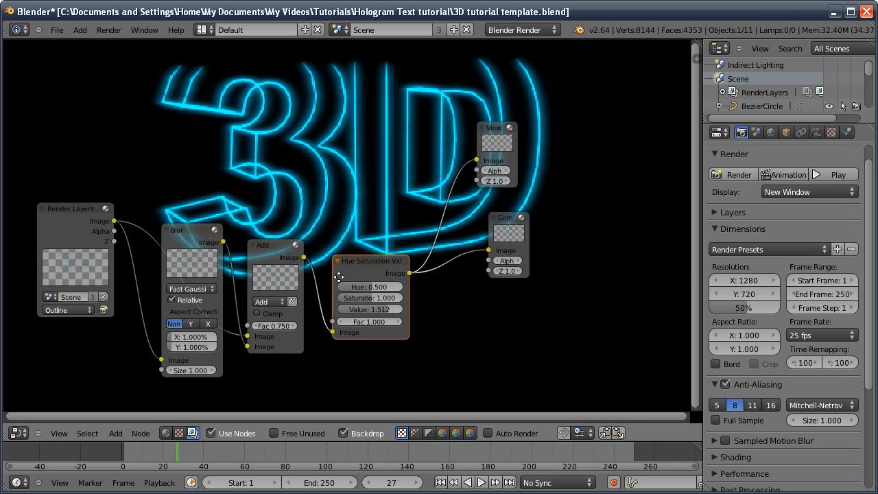
- Duplicate the Render Layers node above the original and set the copy to the Indirect Lighting scene's Main layer
left_click(112, 236)
key("shift+d")
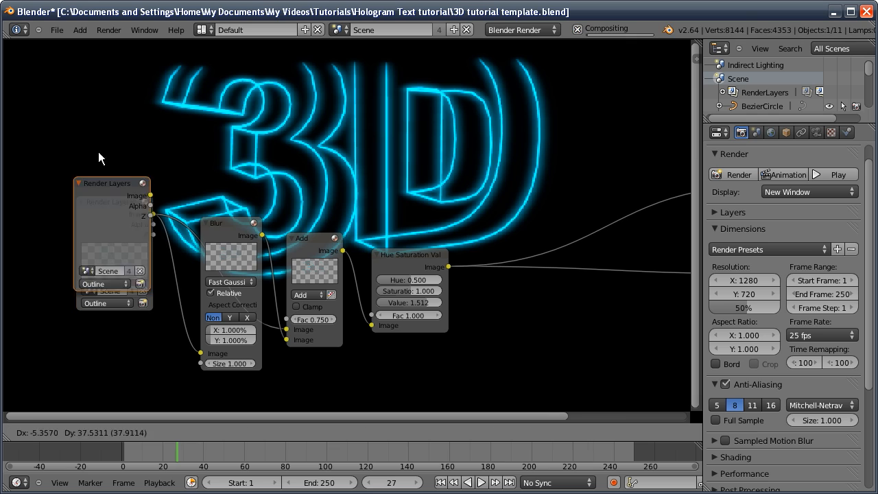
left_click(120, 104)
left_click(95, 155)
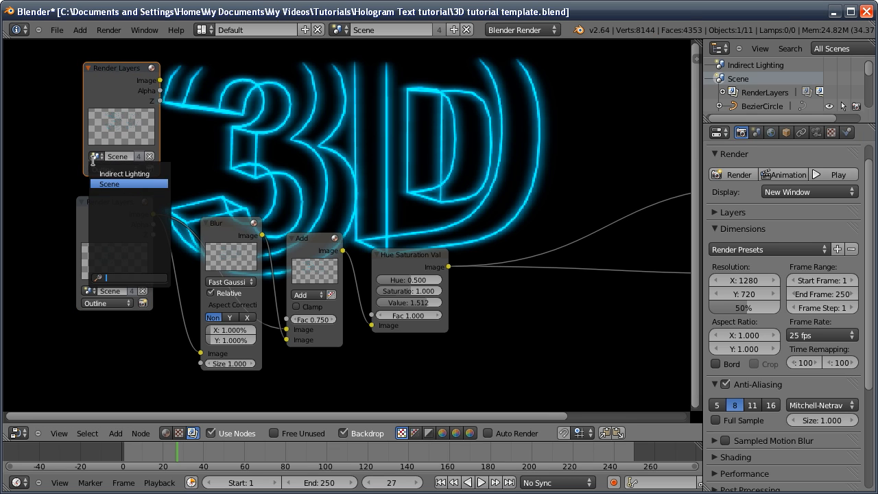
left_click(98, 173)
left_click(103, 197)
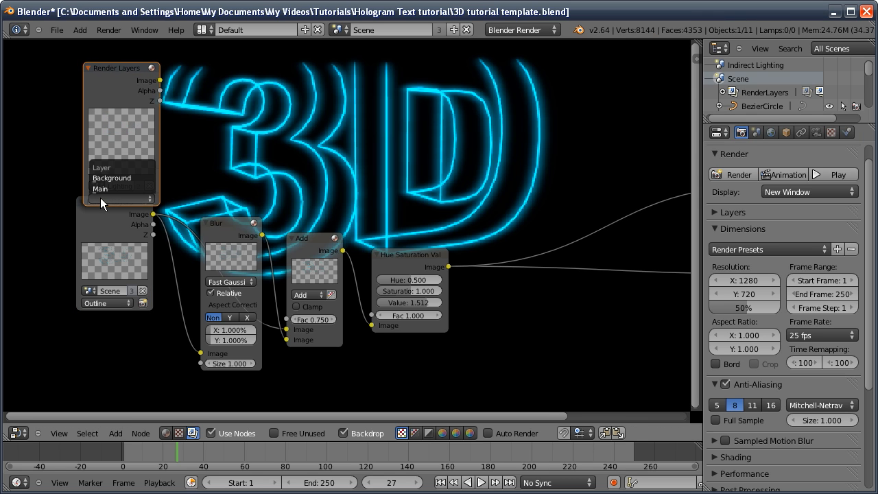
left_click(98, 188)
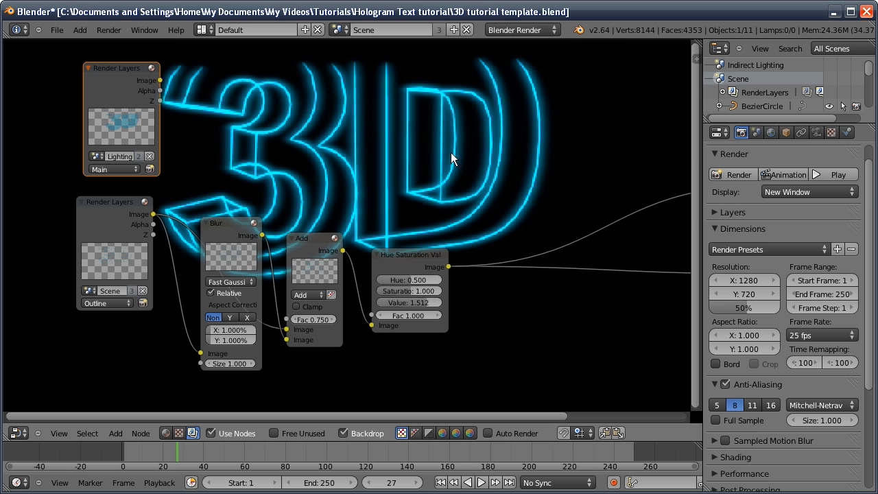
- Insert an Alpha Over node between the Hue Saturation Value and Composite nodes and connect its output to the Viewer as well
key("shift+a")
mouse_move(451, 154)
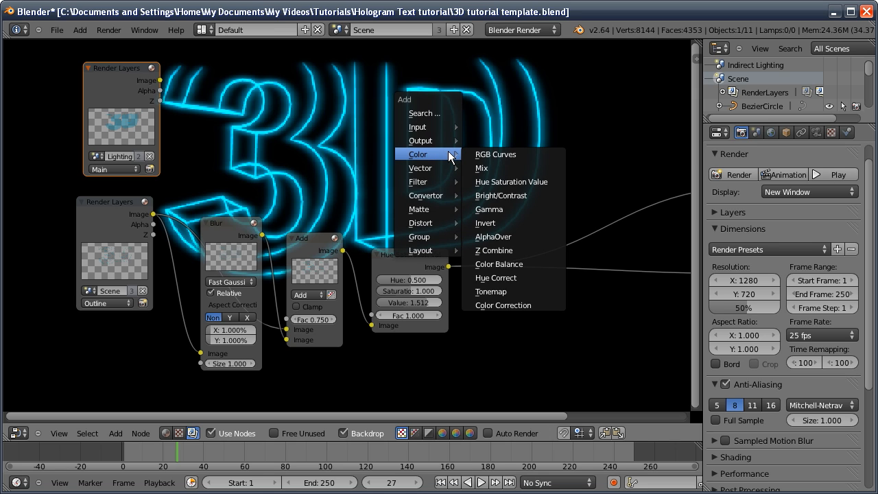
left_click(492, 236)
left_click(505, 271)
left_click_drag(506, 271, 505, 272)
middle_click_drag(505, 272, 345, 264)
left_click_drag(397, 299, 629, 202)
- Connect the image of the Main render layer to the Alpha Over node's second image input
middle_click_drag(370, 200, 489, 213)
left_click_drag(143, 109, 474, 370)
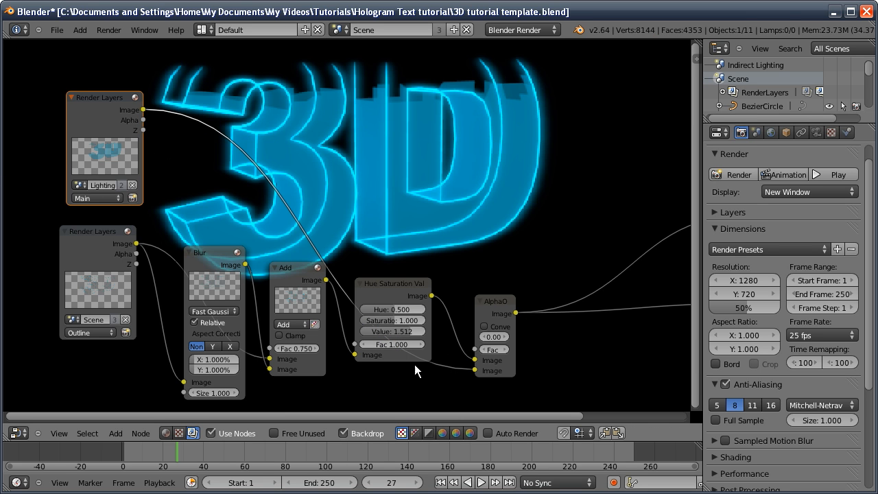
middle_click_drag(318, 188, 313, 207)
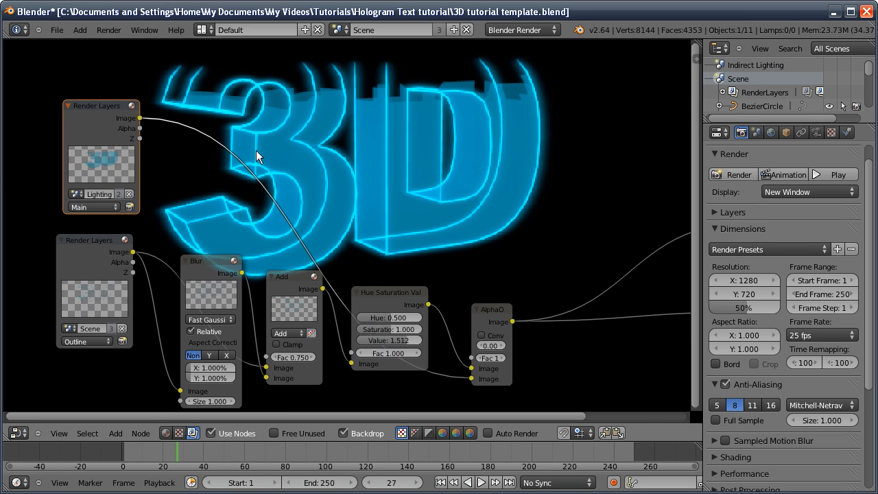
- Insert a copy of the Blur node between the Alpha Over node and both output nodes, with X and Y blur at 0.5%
middle_click_drag(461, 353, 386, 283)
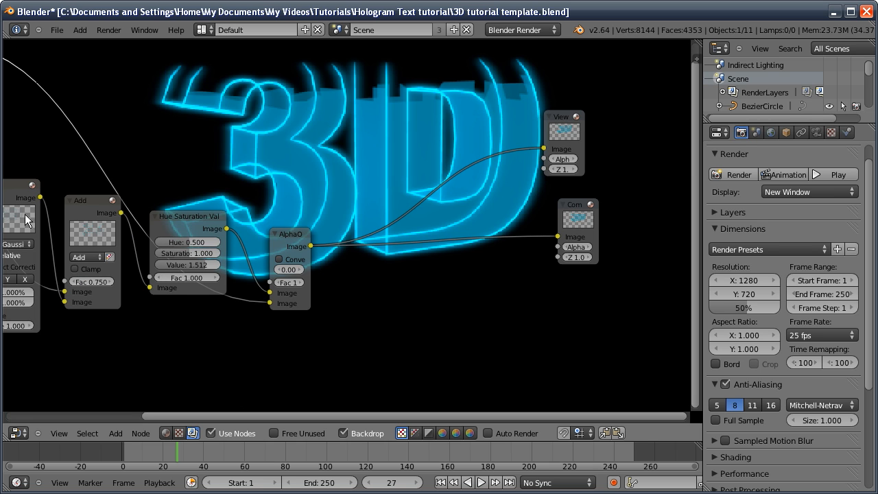
left_click_drag(25, 214, 379, 278)
middle_click_drag(380, 277, 430, 276)
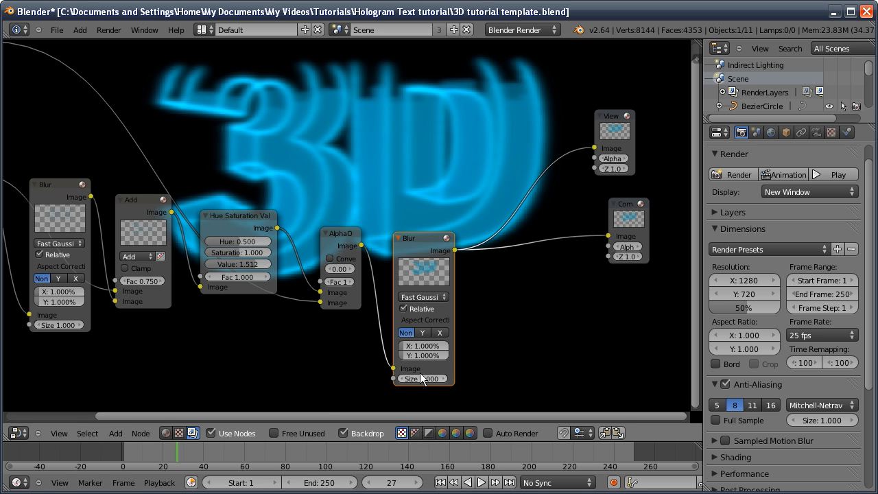
left_click(420, 347)
type("0.5")
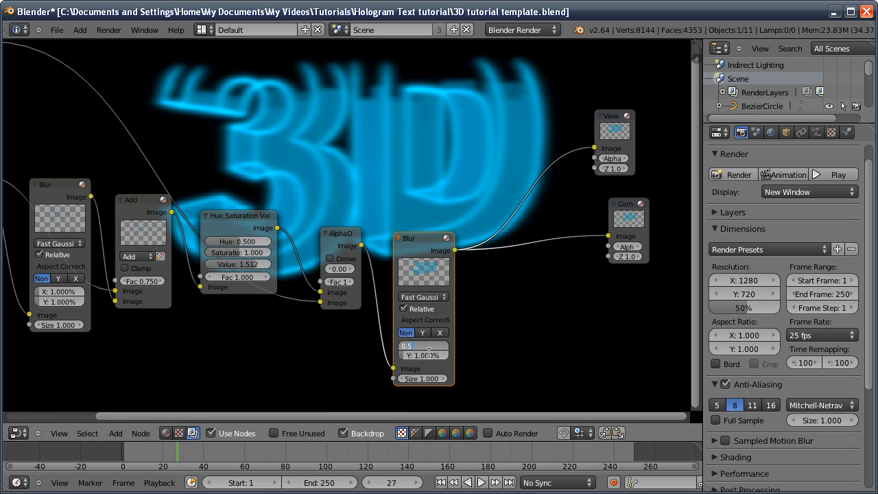
key("Tab")
type("0.5")
key("Return")
- Insert a copy of the Add node between the 0.5% Blur and Composite nodes and connect its output to the Viewer
middle_click_drag(510, 276, 437, 287)
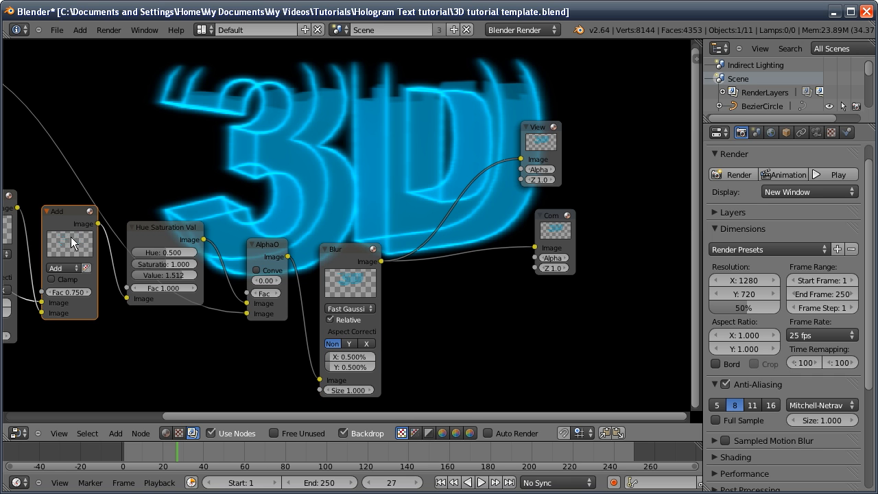
right_click(73, 238)
key("shift+d")
left_click(452, 282)
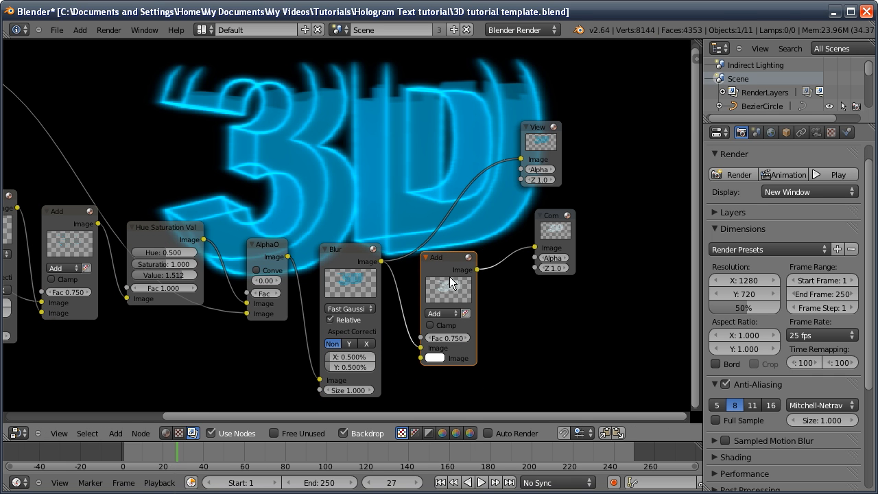
left_click_drag(491, 194, 521, 159)
- Feed the Alpha Over image into the new Add node's first input and the blurred image into its second, with factor 0.5
left_click_drag(288, 256, 419, 358)
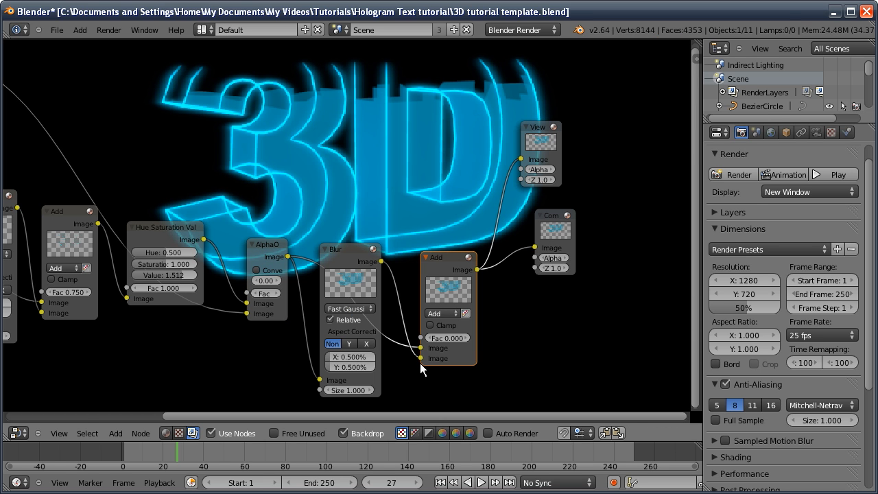
left_click(451, 339)
type("0.5")
key("Return")
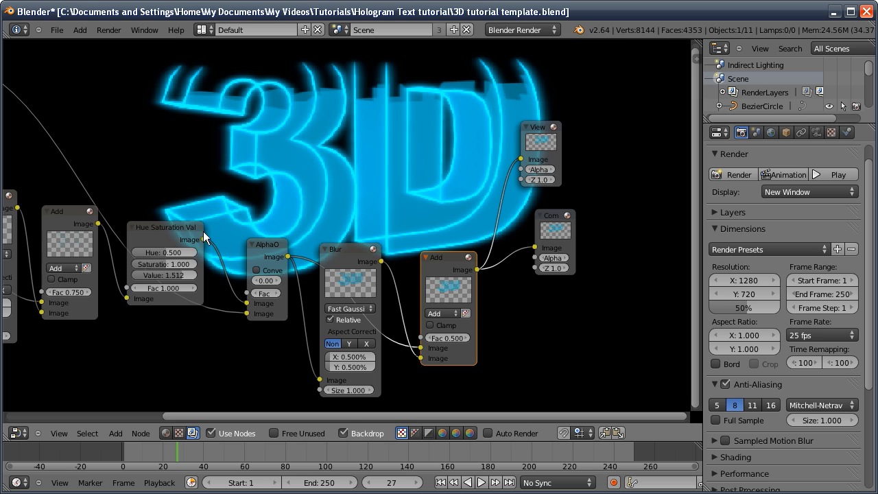
left_click(321, 266)
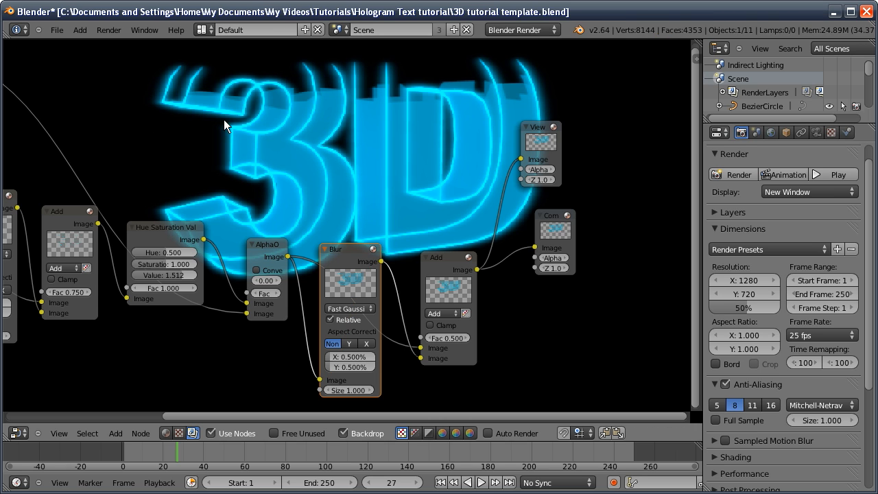
- Duplicate the Main Render Layers node above it and set the copy to the Wireframe layer of Scene
middle_click_drag(254, 218, 517, 328)
left_click(151, 200)
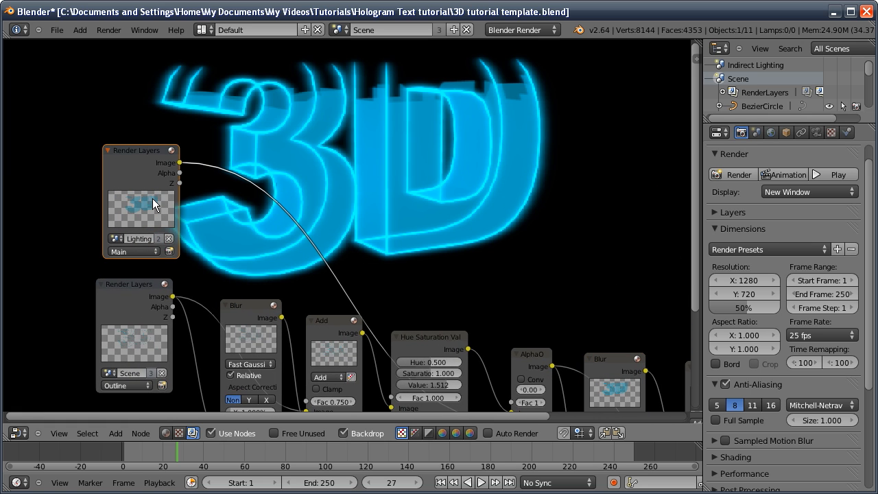
key("shift+d")
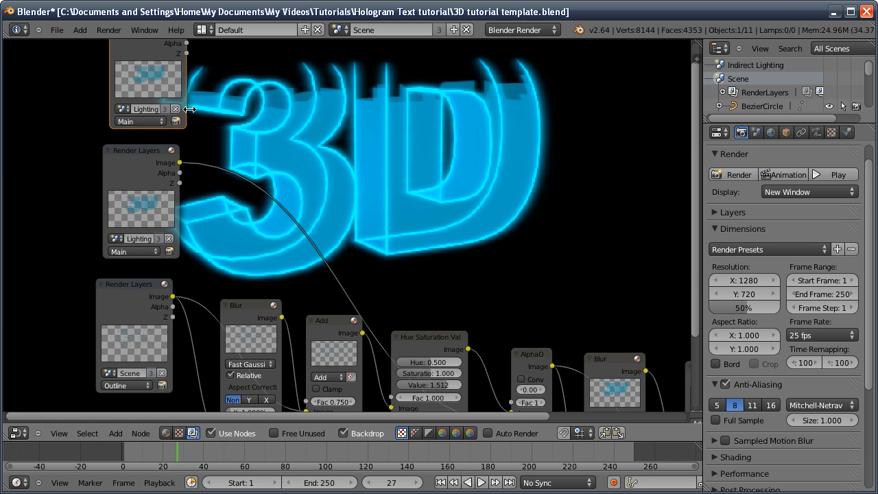
left_click(164, 64)
middle_click_drag(163, 64, 151, 134)
left_click(110, 179)
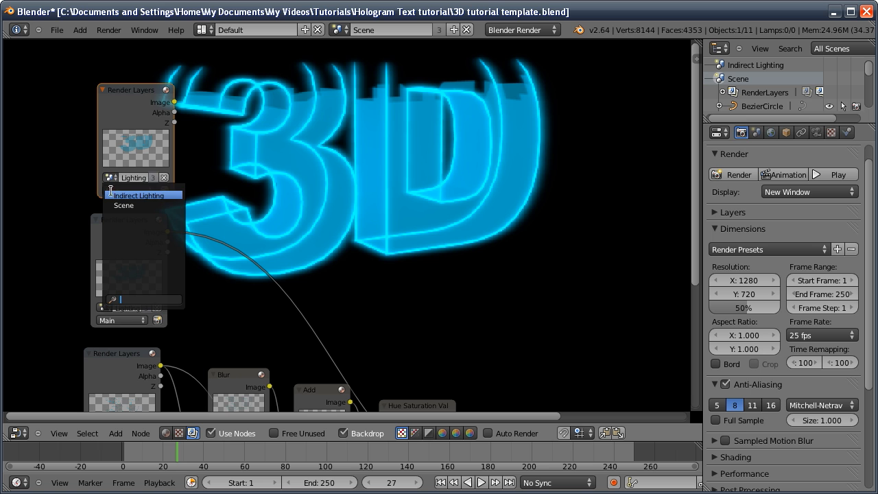
left_click(123, 205)
left_click(117, 192)
left_click(118, 180)
- Duplicate the 0.5-factor Add node and insert the copy between it and the Composite node
middle_click_drag(147, 190, 158, 119)
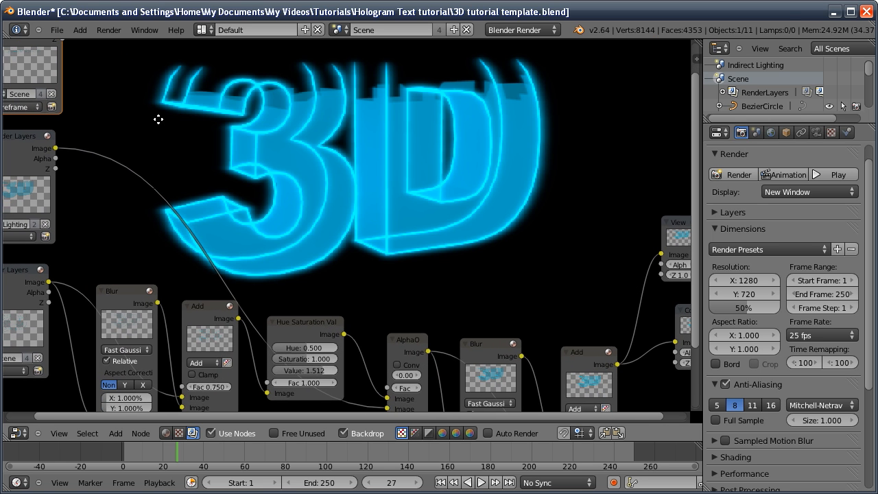
middle_click_drag(445, 225, 241, 127)
left_click(360, 282)
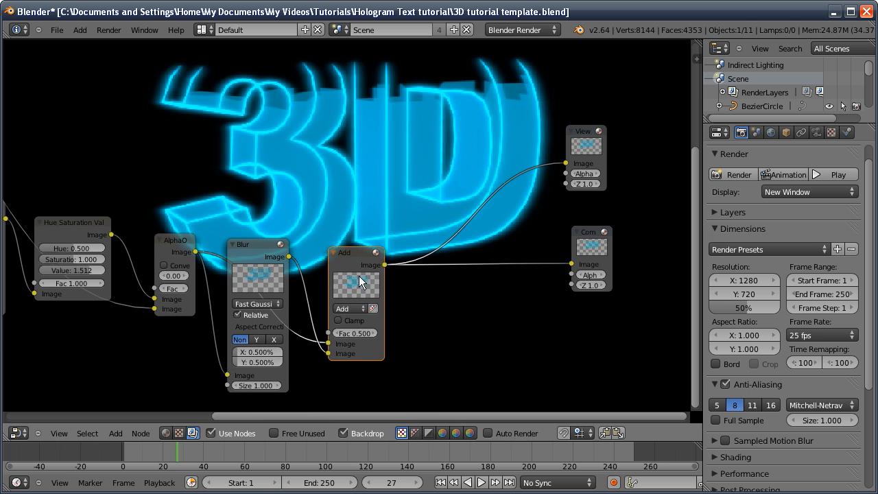
key("shift+d")
left_click(465, 282)
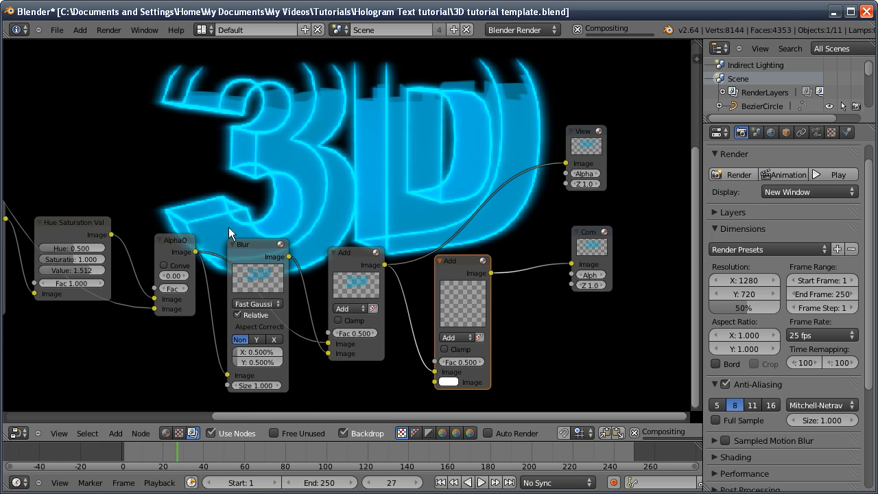
- Connect the Wireframe layer image to the last Add node's second input and that node's output to the Viewer
middle_click_drag(229, 227, 306, 223)
scroll(308, 210, "down", 3)
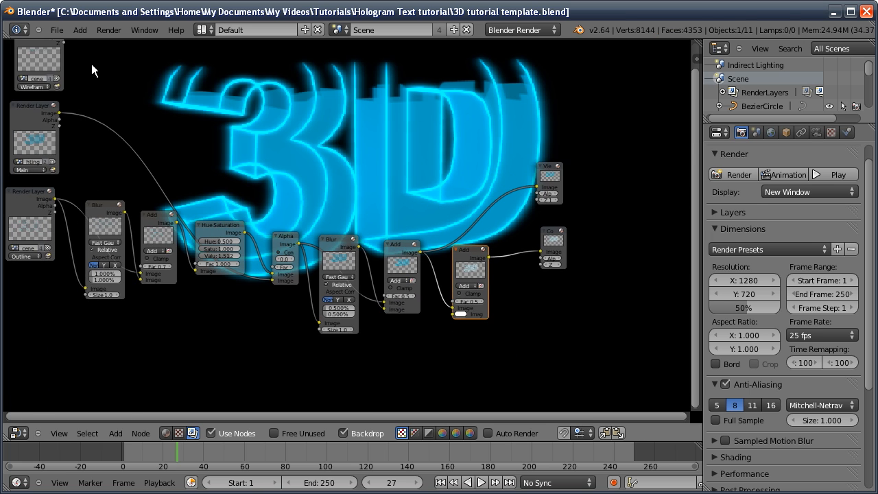
middle_click_drag(63, 49, 55, 78)
left_click_drag(55, 59, 442, 345)
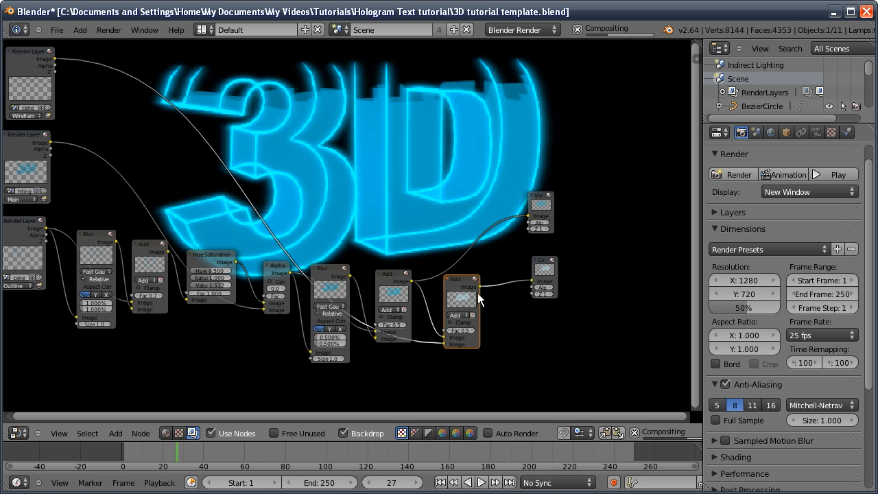
left_click_drag(481, 286, 528, 216)
- Duplicate the 0.5% Blur node and insert the copy between the Wireframe render layer and the last Add node
middle_click_drag(411, 141, 368, 161)
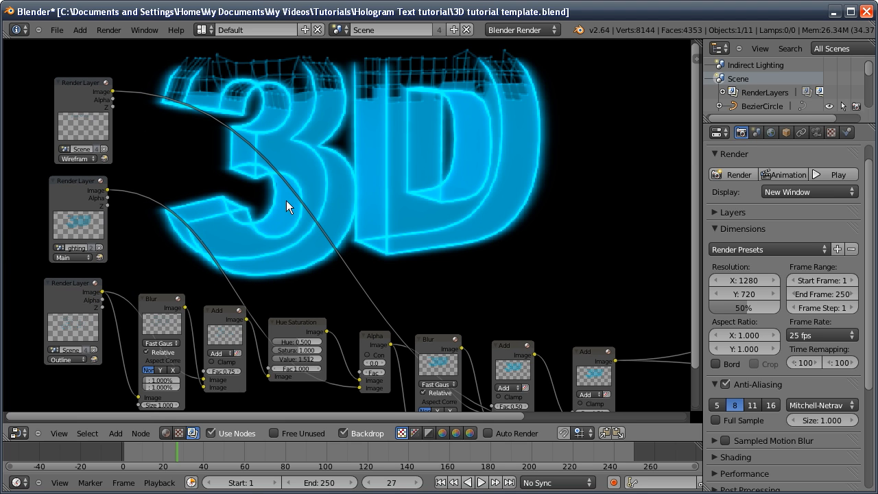
left_click(436, 368)
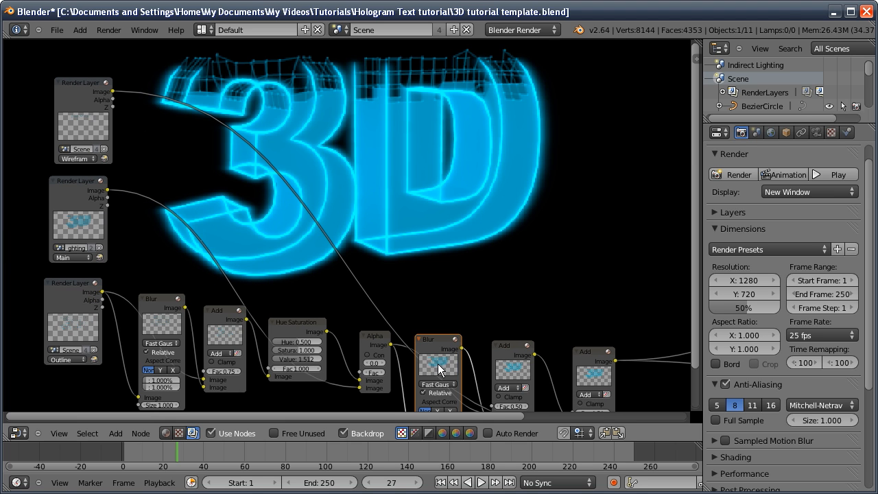
key("shift+d")
left_click(288, 164)
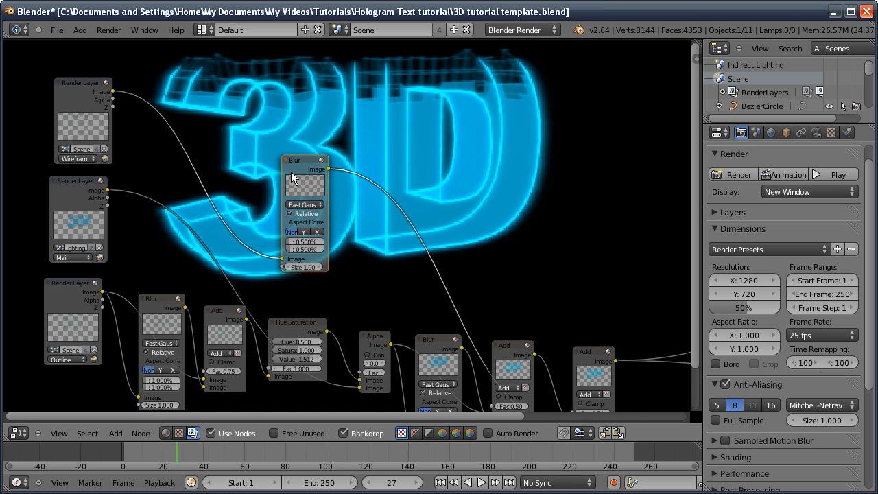
- Insert a copy of the Hue Saturation Value node after the wireframe Blur node and set its Value to 2
scroll(276, 166, "right", 3, "ctrl")
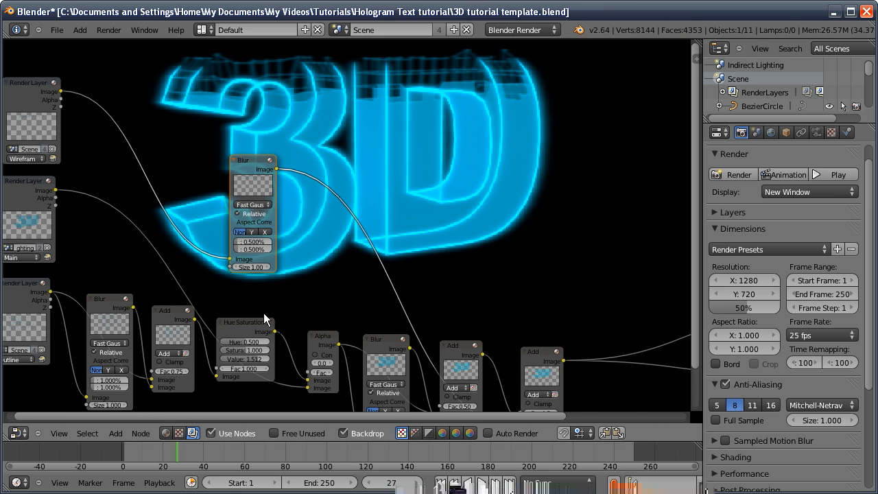
left_click(239, 323)
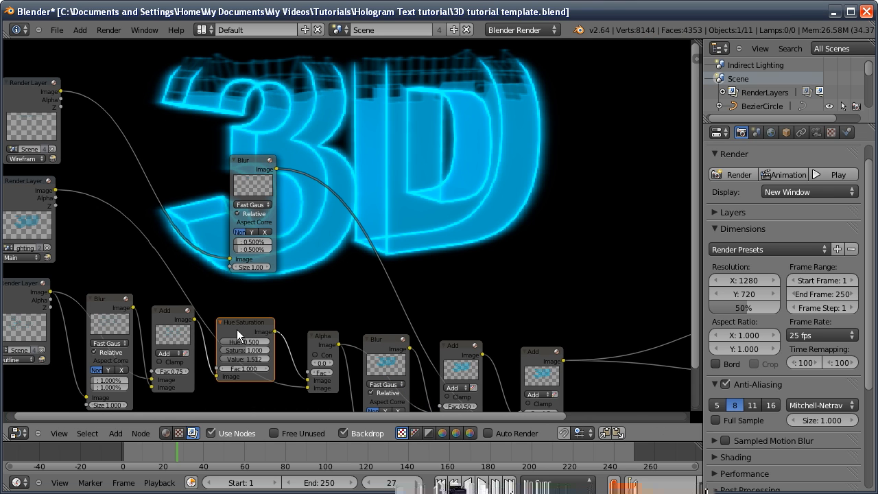
key("shift+d")
left_click(336, 209)
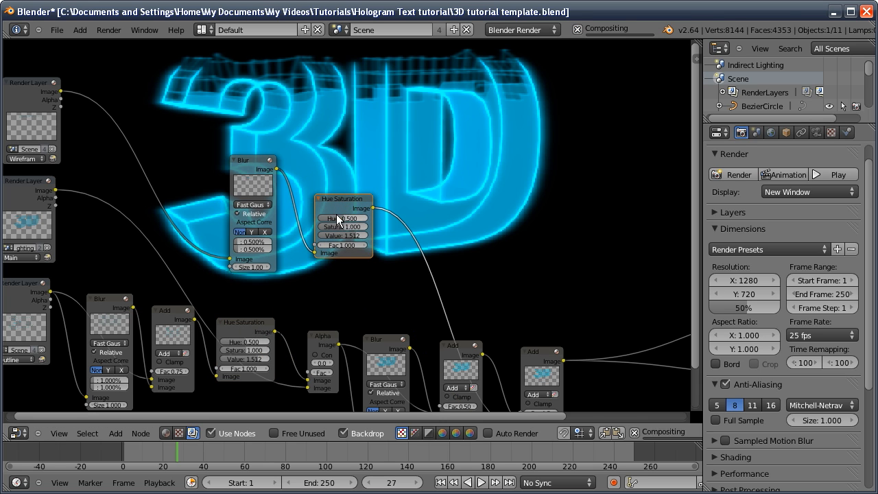
left_click(341, 235)
type("2")
key("Return")
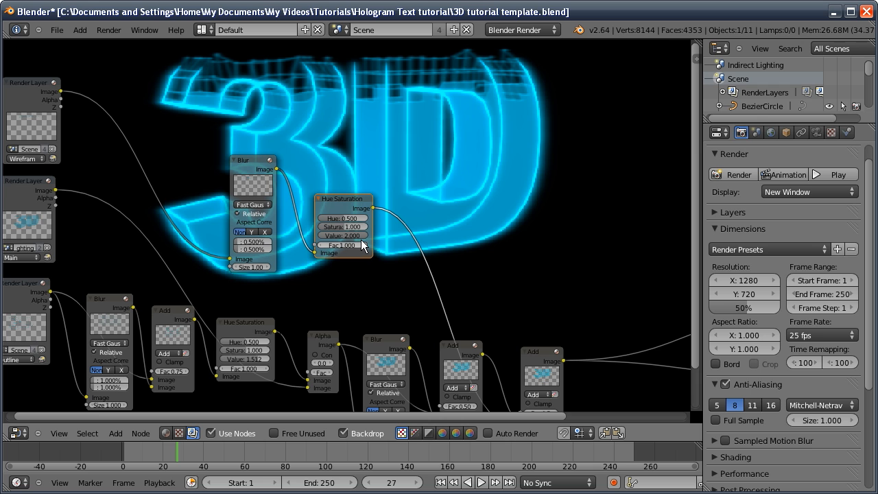
- Connect the Wireframe layer image directly to the last Add node's second input, replacing the blurred link
middle_click_drag(362, 241, 399, 204)
left_click_drag(98, 54, 555, 394)
middle_click_drag(505, 256, 399, 257)
- Insert a copy of the last Add node before the Composite node and connect the wireframe's Hue Saturation Value output to its second input
middle_click_drag(340, 164, 220, 139)
left_click(354, 314)
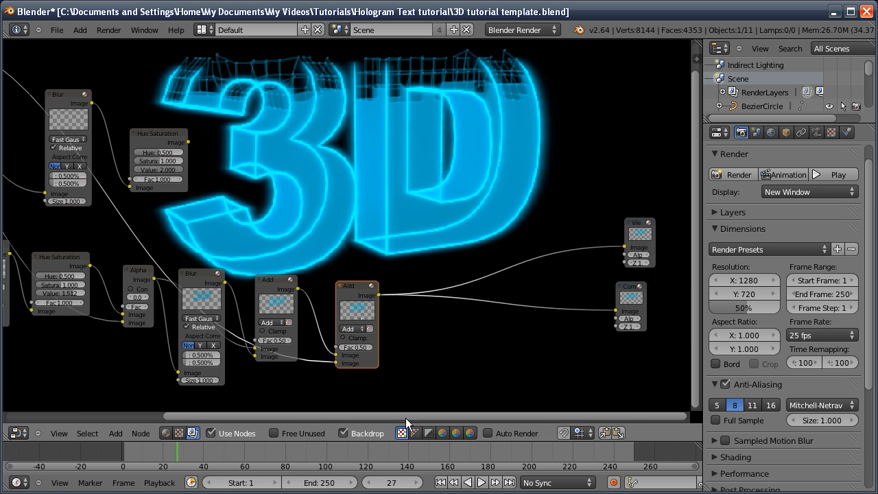
key("shift+d")
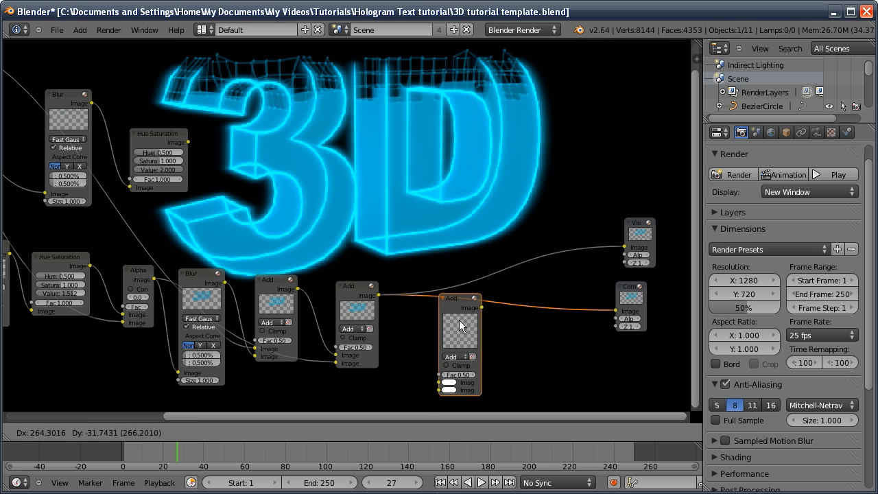
left_click(460, 326)
left_click_drag(187, 142, 439, 376)
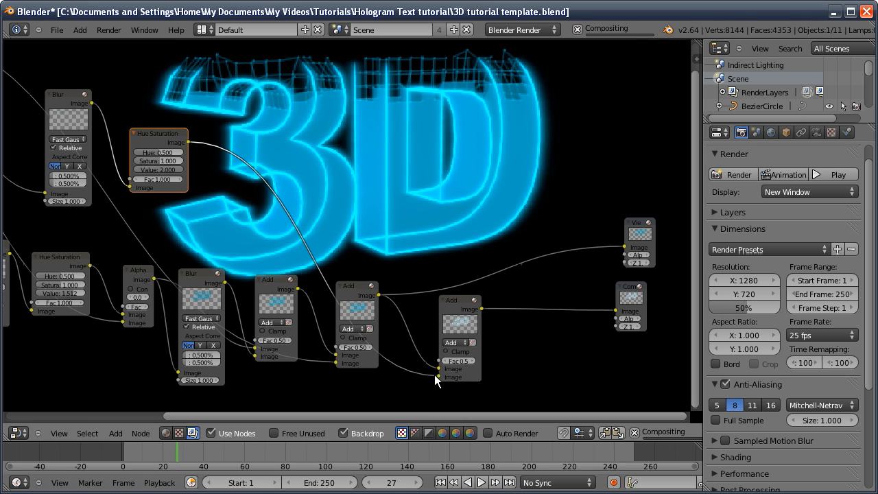
- Set the final Add node's factor to 1 and connect its output to the Viewer
left_click(456, 361)
type("1")
key("Return")
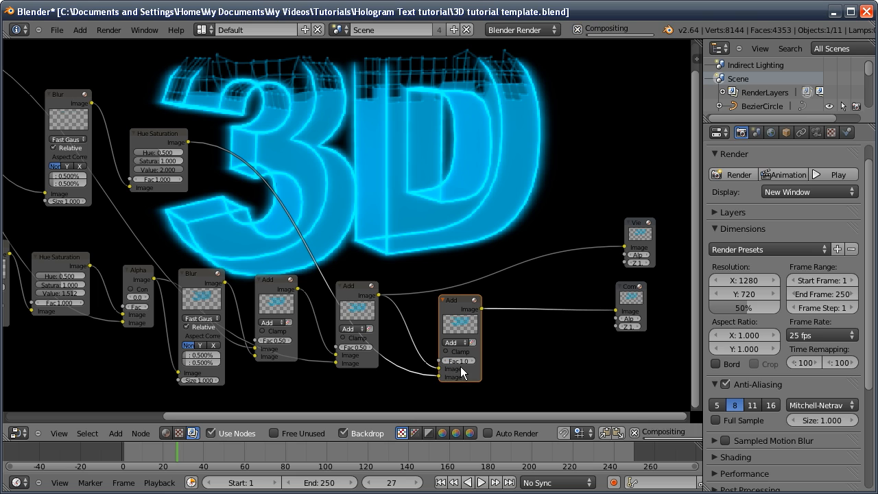
left_click_drag(482, 309, 624, 247)
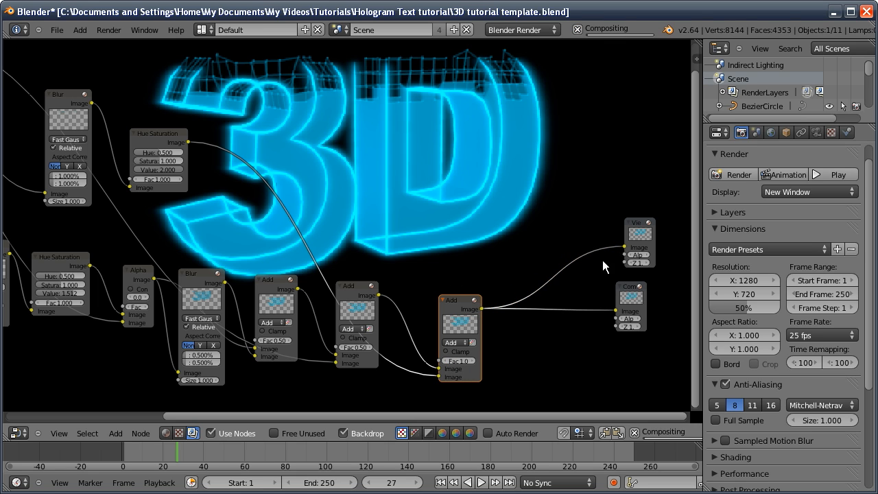
- Set the wireframe Blur node's X and Y size to 0.5%
left_click(81, 176)
type("0.")
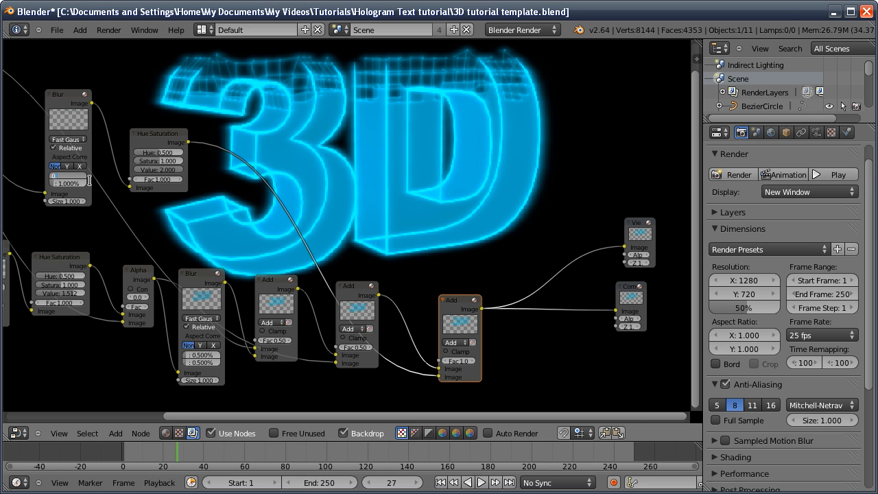
type("5")
key("Tab")
type("0.5")
key("Return")
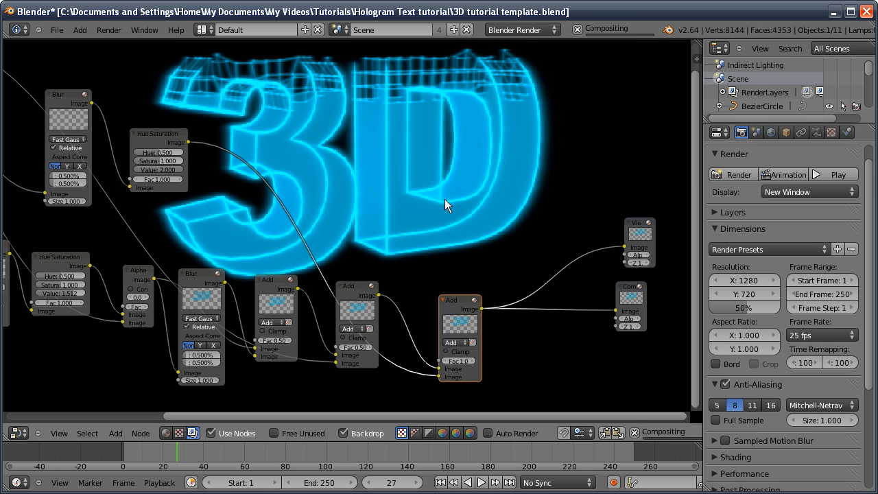
- Lower the wireframe Hue Saturation Value node's Value to about 1.648 and the one before Alpha Over to about 1.176
left_click_drag(167, 169, 158, 169)
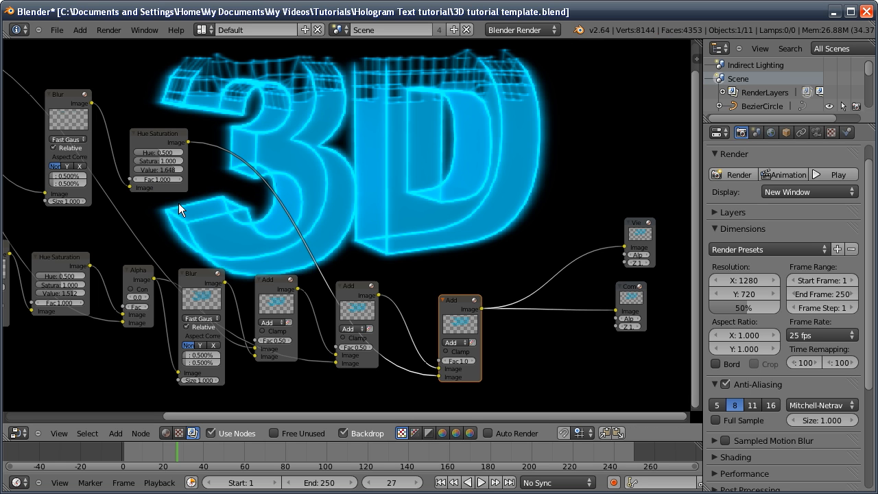
middle_click_drag(181, 207, 299, 216)
mouse_move(190, 247)
middle_mouse_down()
mouse_move(284, 253)
mouse_move(248, 244)
middle_mouse_up()
left_click_drag(242, 296, 236, 298)
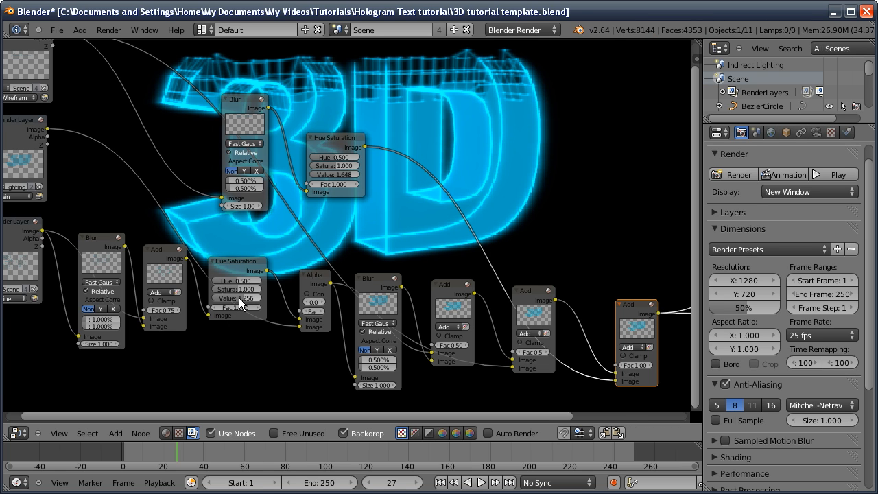
- Set the X and Y size of the Blur node after Alpha Over to 0.25%
middle_click_drag(382, 355, 316, 336)
left_click(316, 337)
left_click(312, 339)
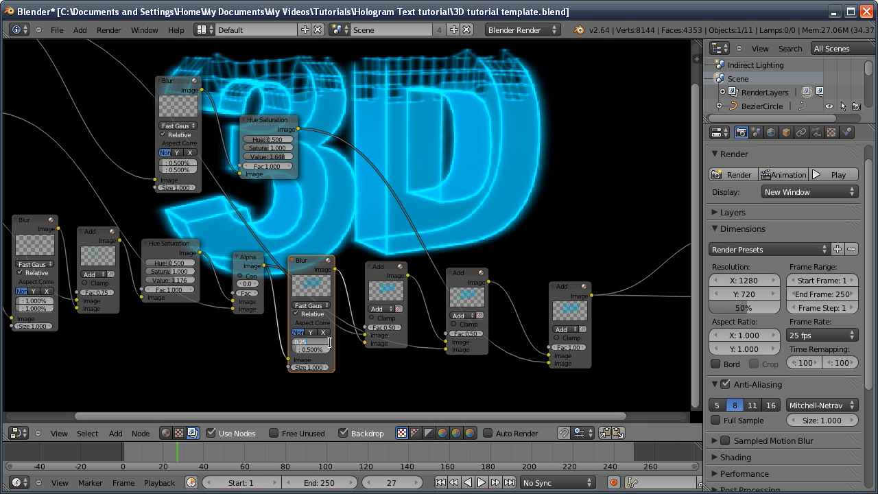
key("Return")
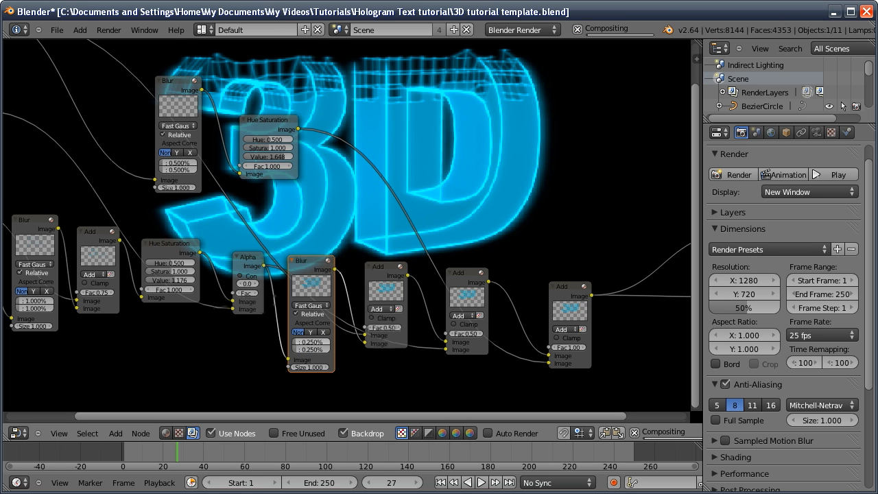
- Fine-tune the Value of the wireframe's Hue Saturation Value node slightly upward
middle_click_drag(508, 208, 643, 282)
middle_click_drag(304, 176, 171, 128)
mouse_move(420, 295)
middle_mouse_down()
mouse_move(389, 300)
mouse_move(391, 307)
mouse_move(257, 290)
middle_mouse_up()
middle_click_drag(113, 164, 184, 179)
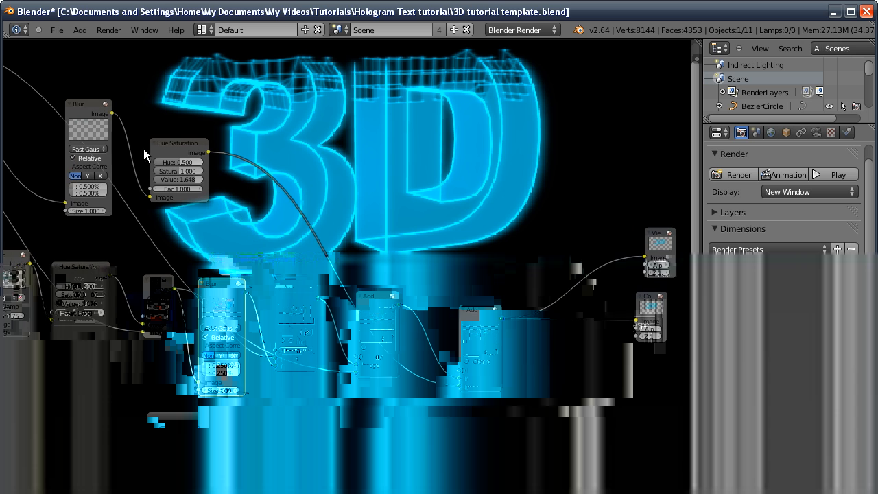
left_click(91, 128)
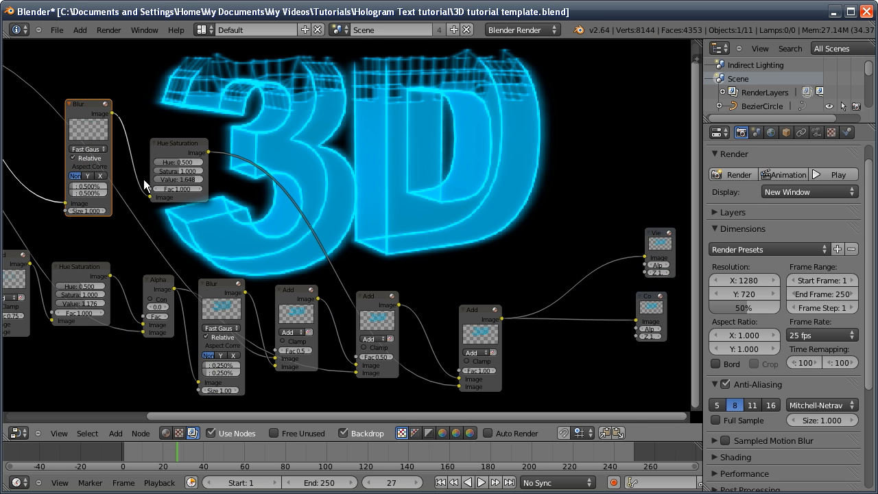
left_click_drag(184, 180, 189, 178)
- Add a Render Layers node below the existing node tree and set it to the Light Line layer
middle_click_drag(466, 350, 399, 190)
middle_click_drag(337, 276, 336, 262)
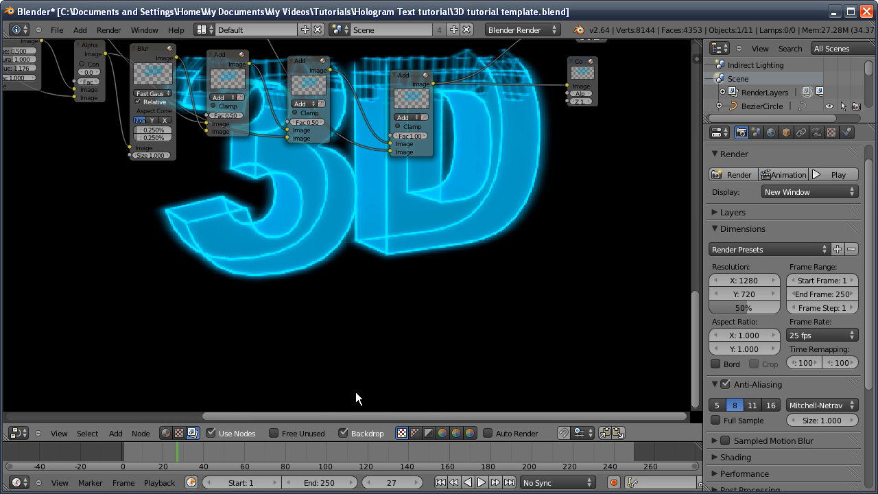
key("shift+a")
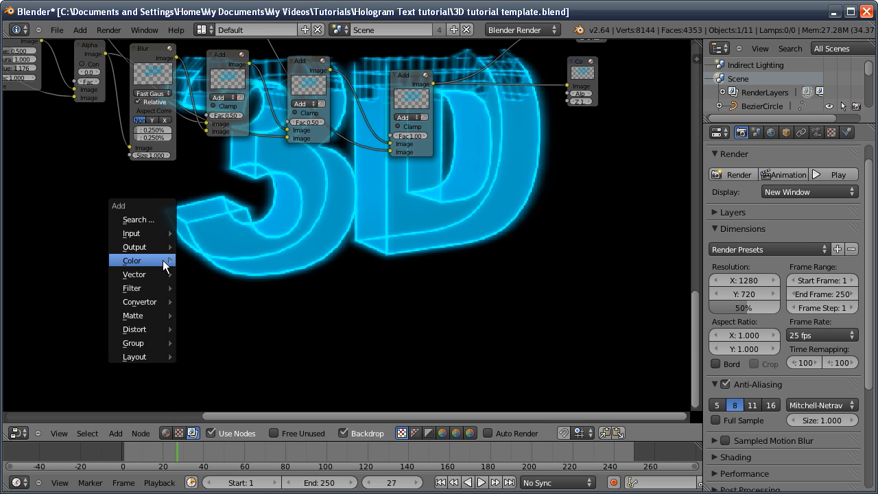
mouse_move(159, 234)
left_click(203, 235)
left_click(201, 239)
left_click(212, 292)
left_click(216, 278)
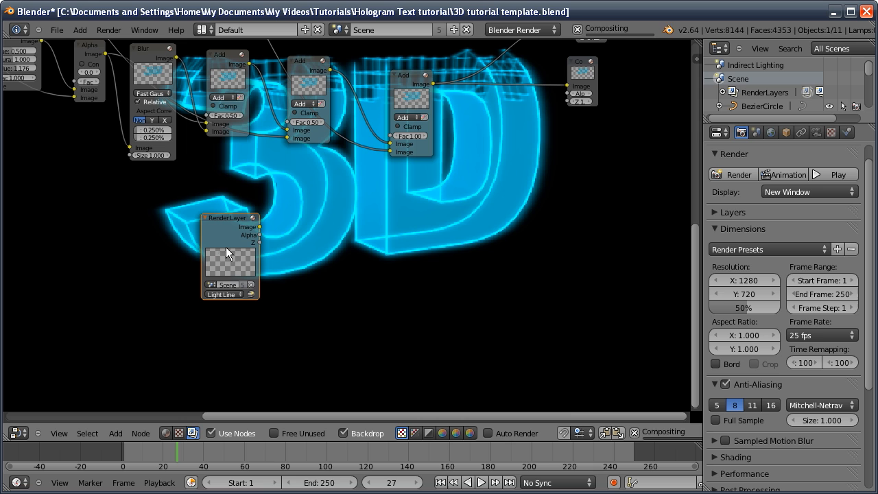
- Add a Viewer node and connect the Light Line layer's image output to it
key("shift+a")
mouse_move(482, 255)
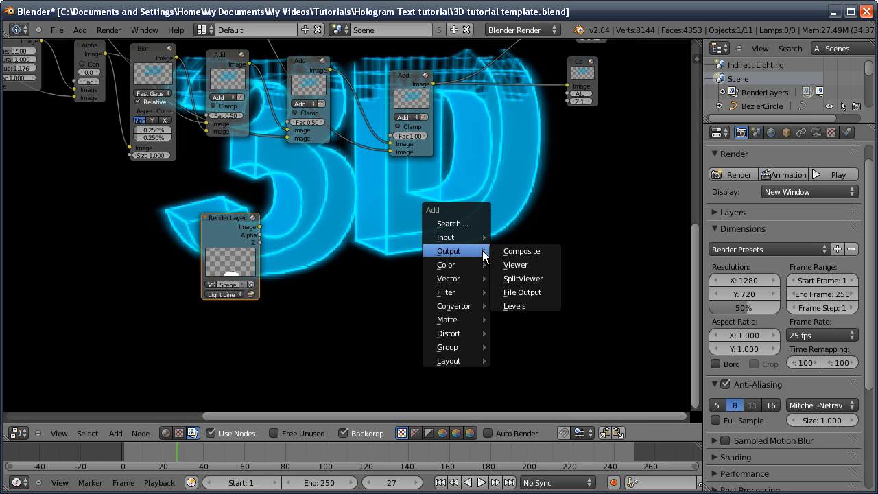
left_click(518, 266)
left_click_drag(203, 209, 519, 263)
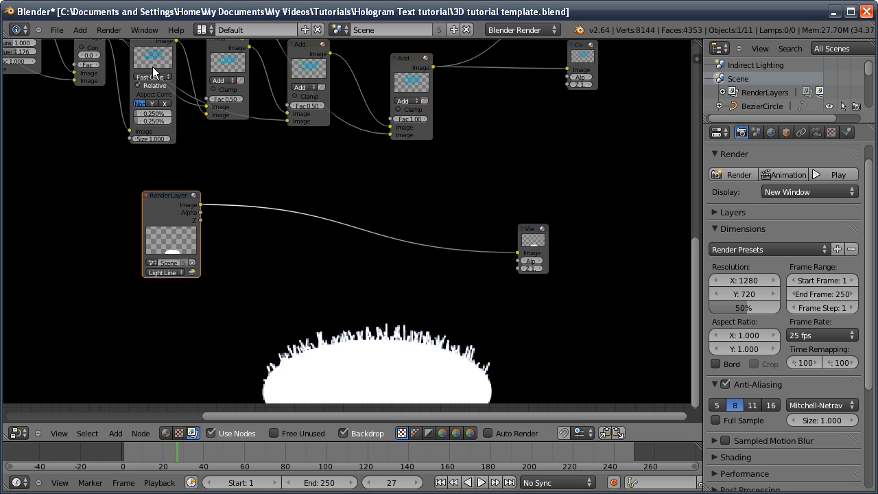
- Insert a copy of the Blur node between the Light Line layer and the Viewer, with X and Y size 1%
left_click(152, 67)
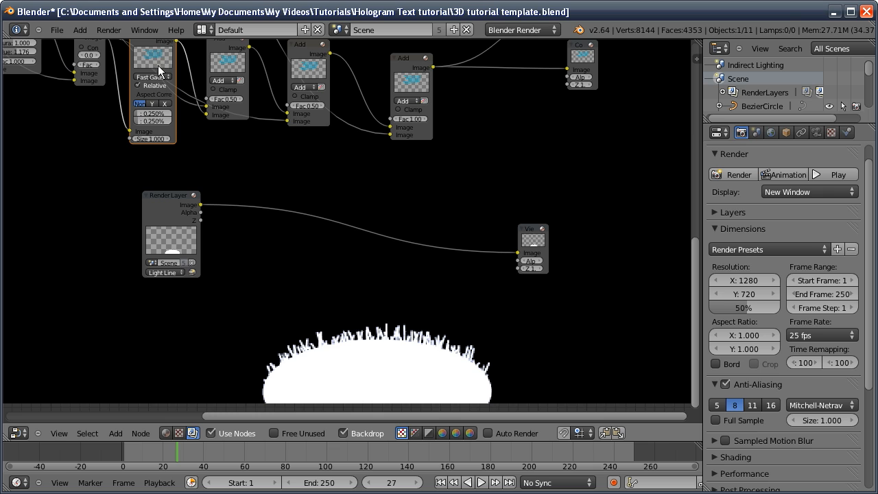
key("shift+d")
left_click(270, 216)
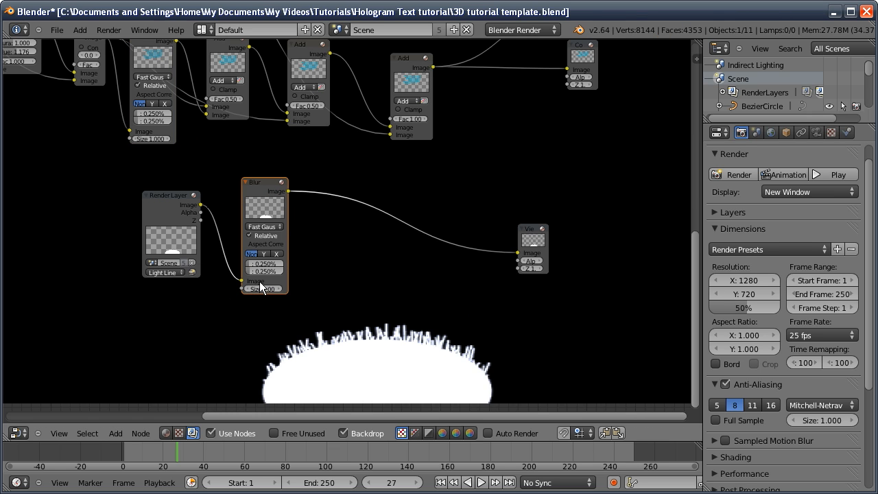
left_click(278, 265)
type("1")
key("Return")
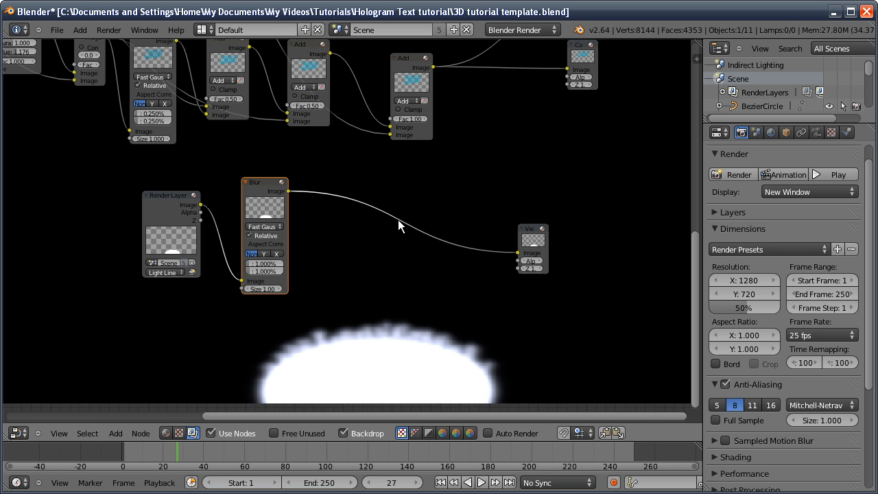
- Insert a Directional Blur node between the Light Line layer's Blur node and the Viewer
key("shift+a")
mouse_move(321, 247)
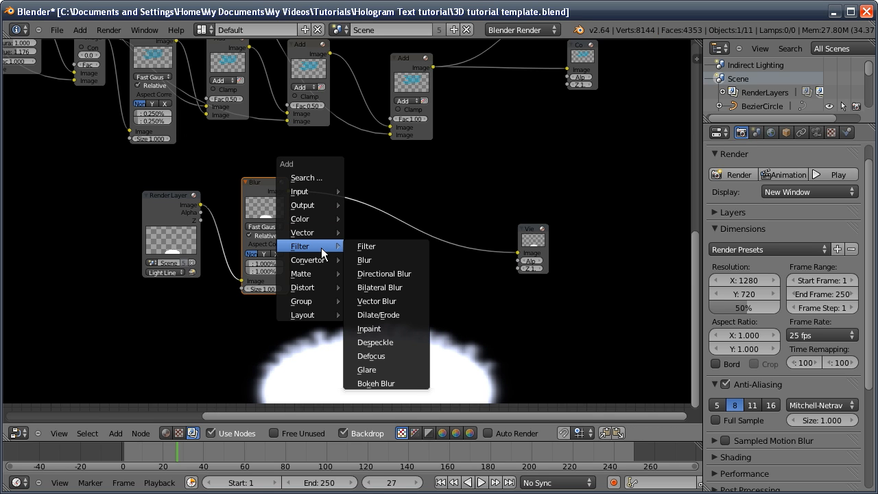
left_click(369, 273)
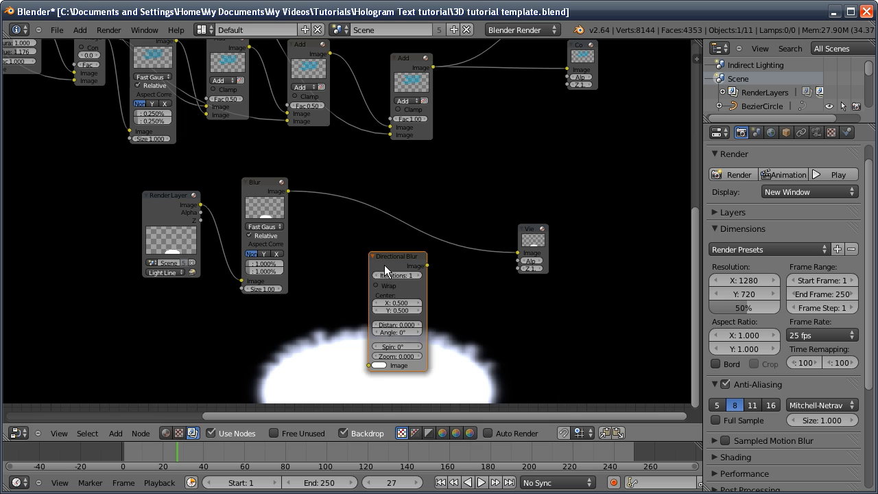
left_click(332, 190)
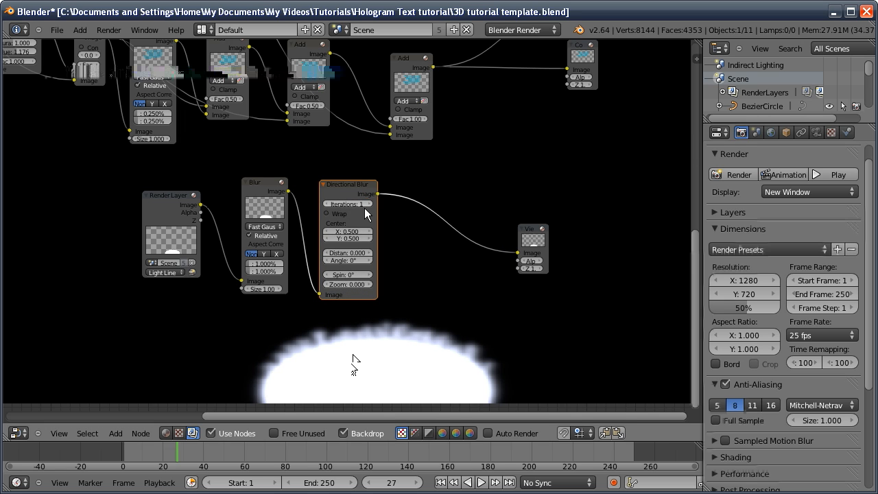
- Set the Directional Blur node to distance 0.024, angle 90° and 4 iterations
left_click(348, 253)
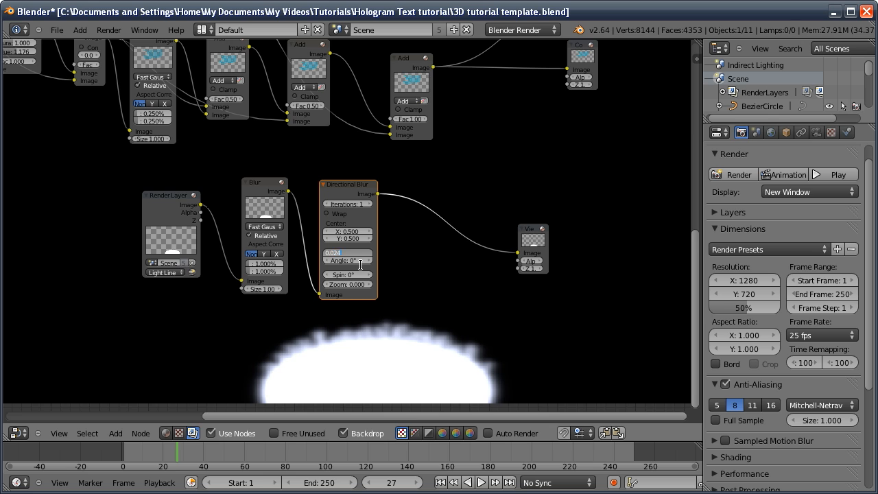
key("Return")
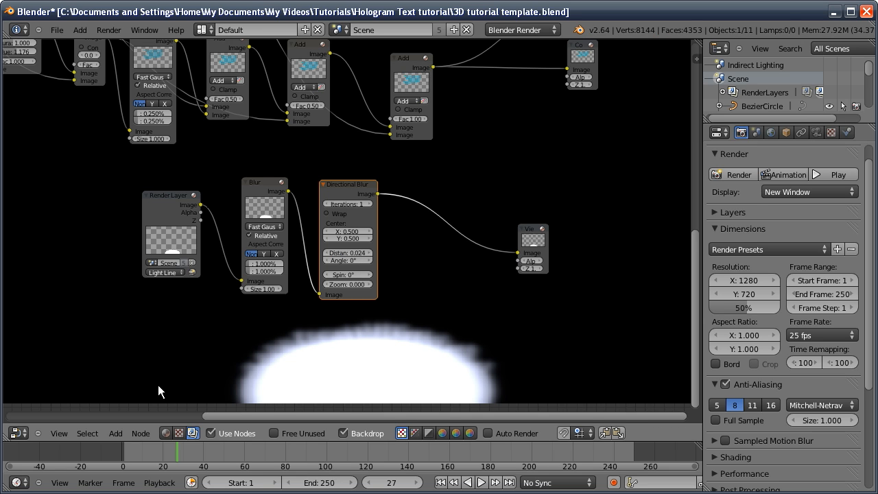
left_click(345, 260)
key("Return")
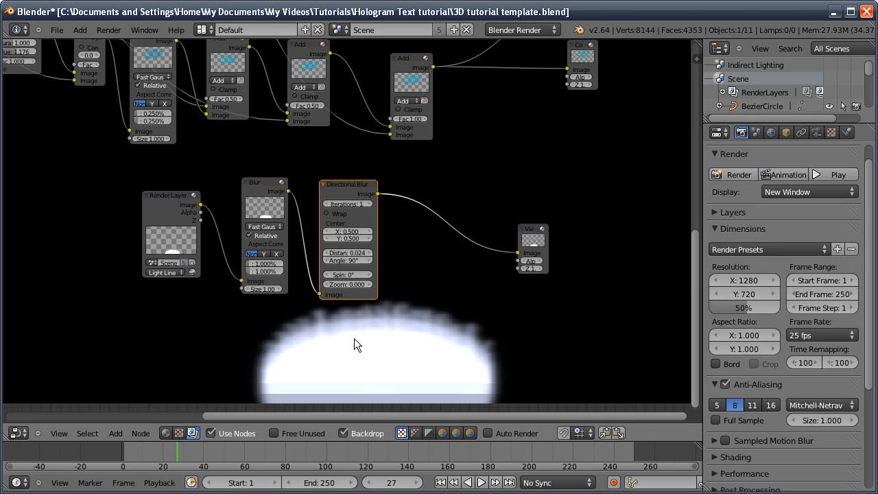
left_click(368, 203)
left_click(367, 204)
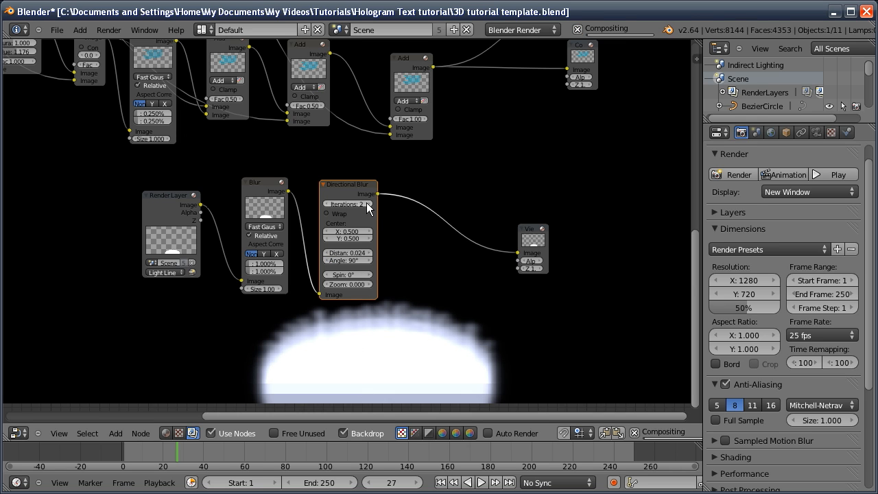
left_click(367, 203)
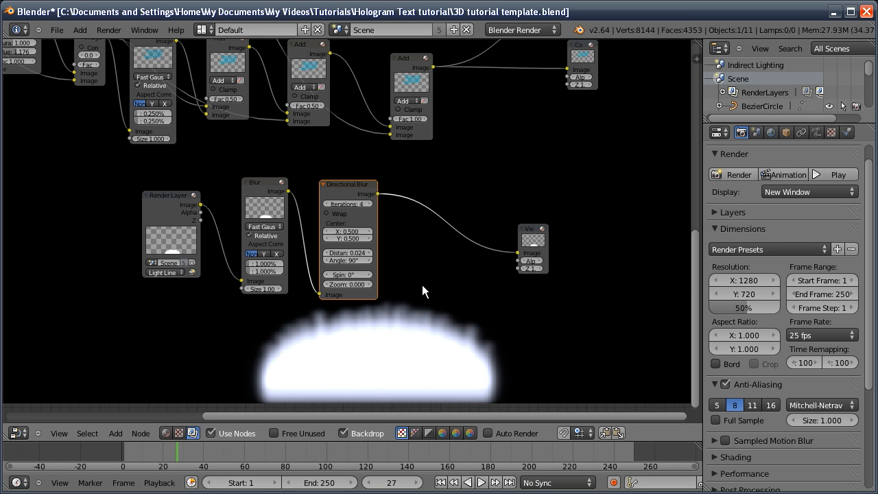
- Duplicate the Light Line Render Layers node below the original and switch the copy to the Light layer
middle_click_drag(423, 286, 441, 244)
left_click(187, 181)
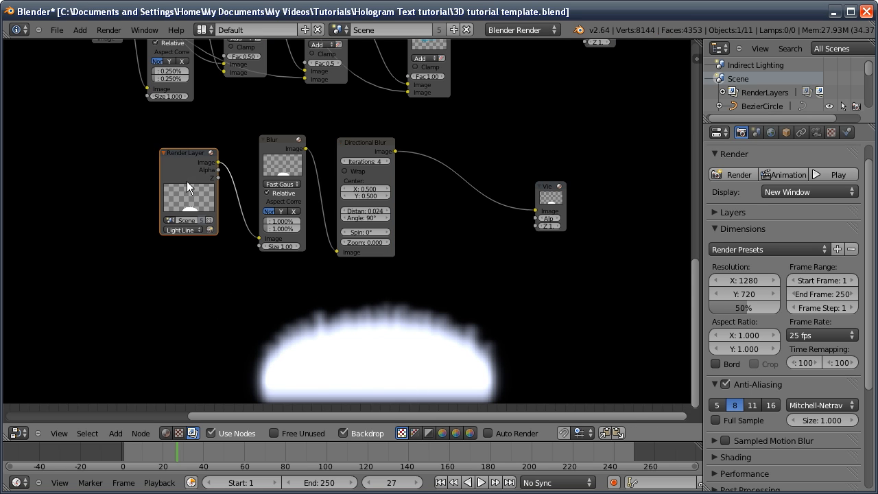
key("shift+d")
left_click(192, 284)
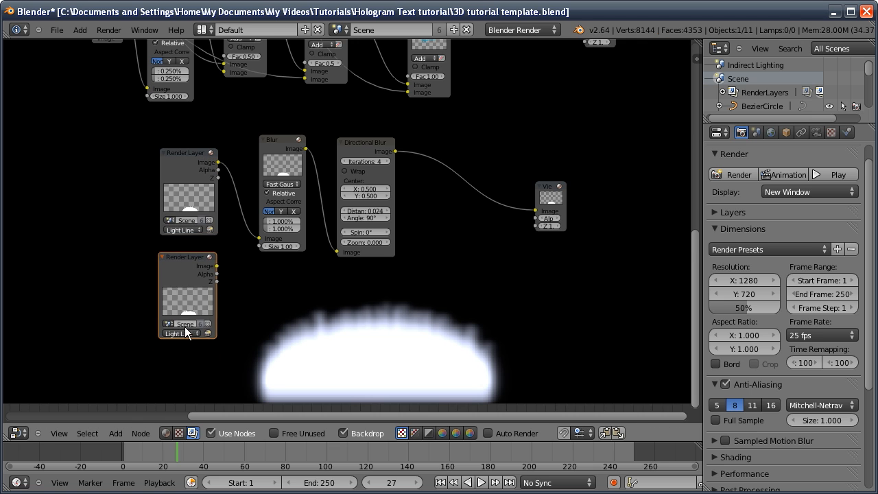
left_click(182, 333)
left_click(178, 291)
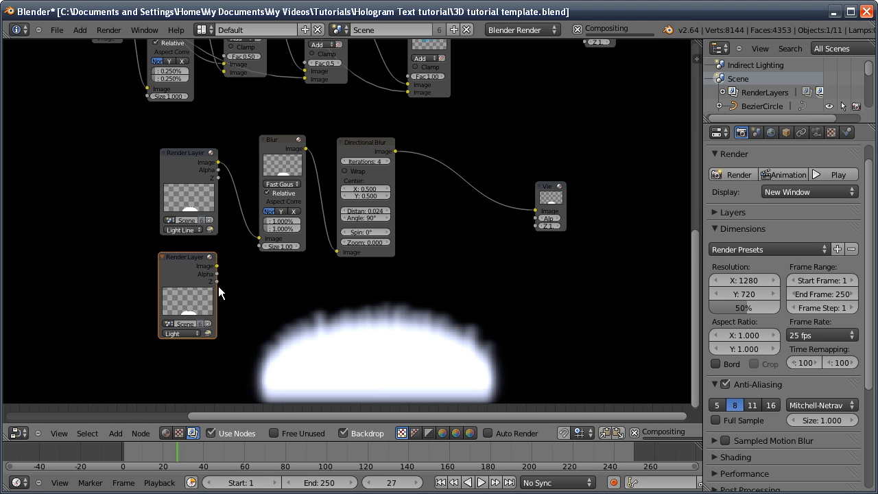
- Place two copies of the Light Line layer's Blur node beside the Light layer and connect its image to both
left_click(283, 166)
key("shift+d")
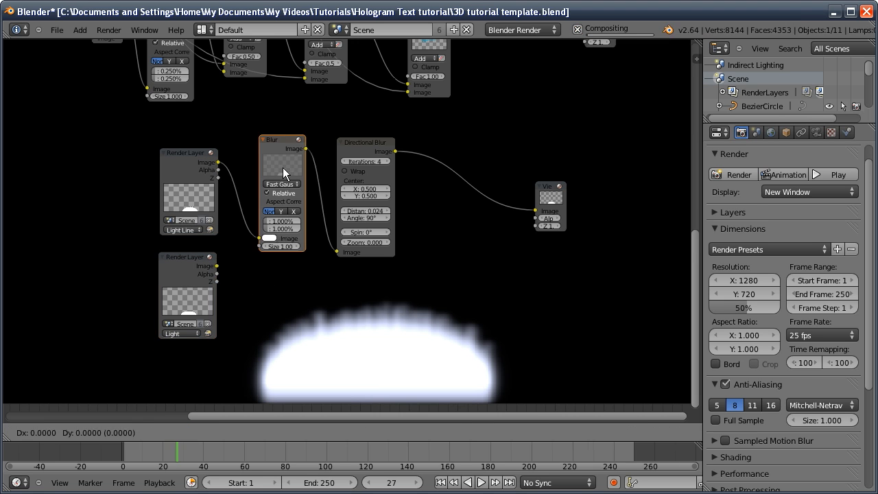
left_click(270, 288)
key("shift+d")
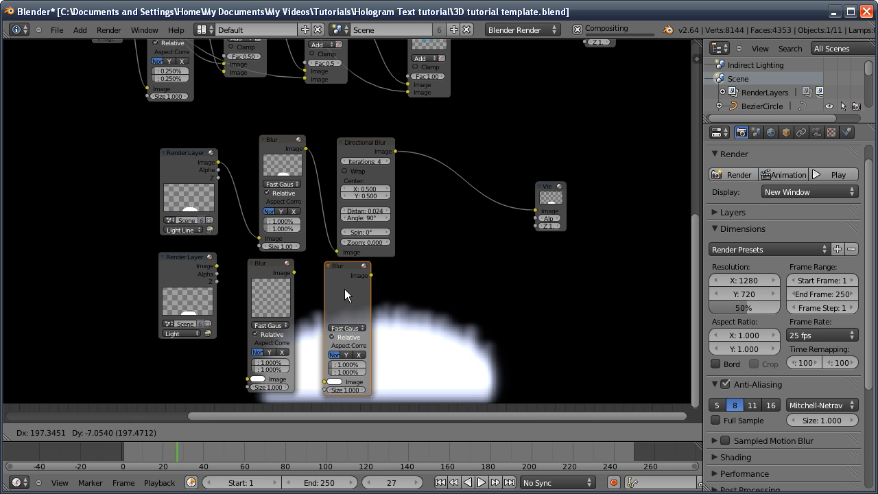
left_click(342, 289)
left_click_drag(217, 266, 247, 378)
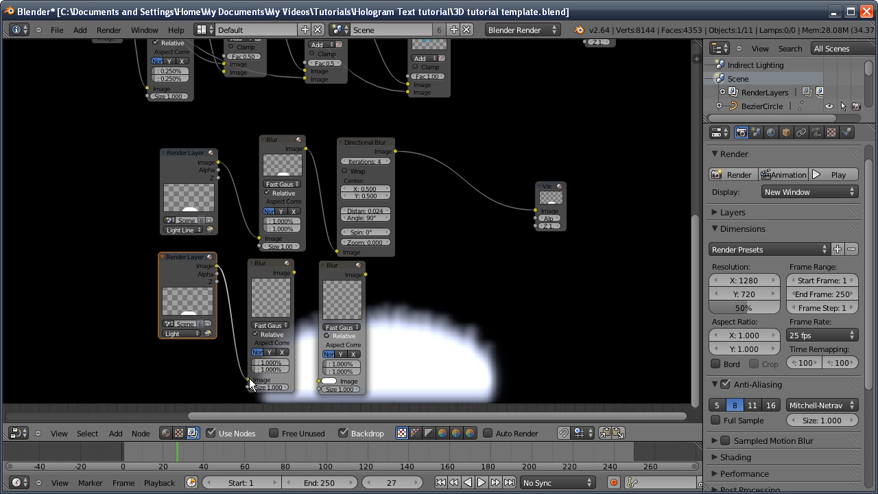
left_click_drag(217, 266, 319, 380)
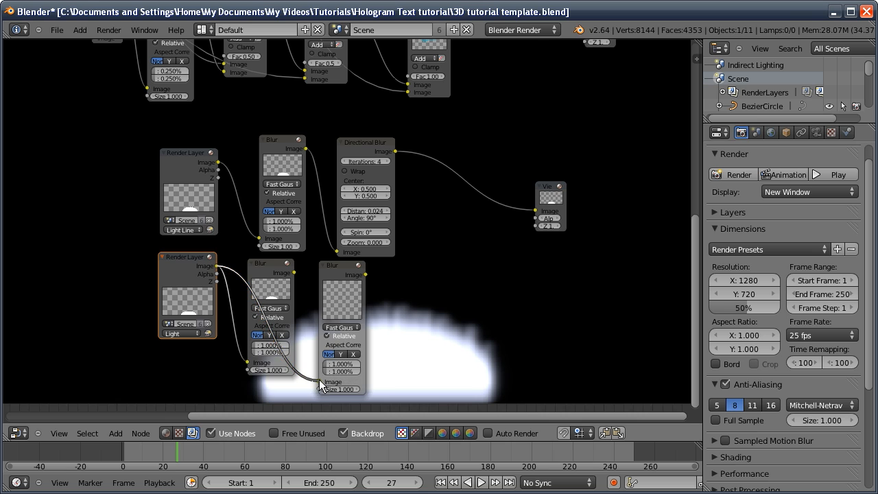
- Set the X and Y size of the Light layer's first Blur node to 0.25%
left_click(271, 346)
type("3.10")
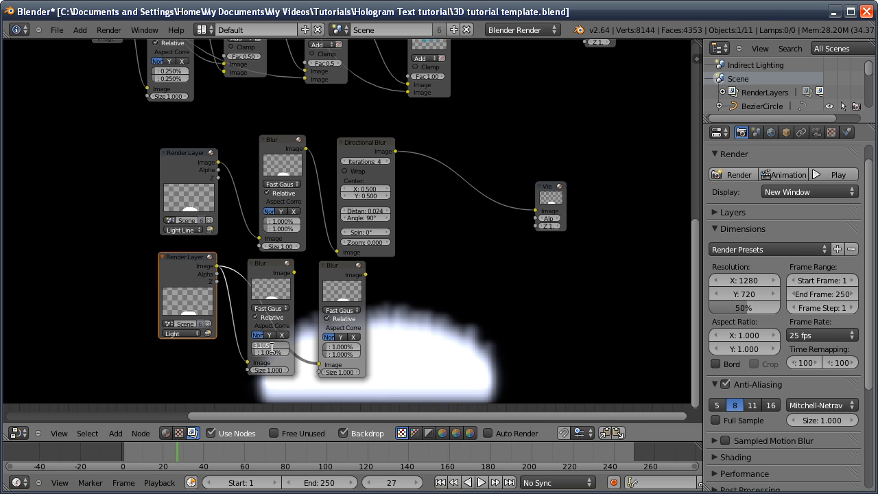
key("Return")
left_click(273, 353)
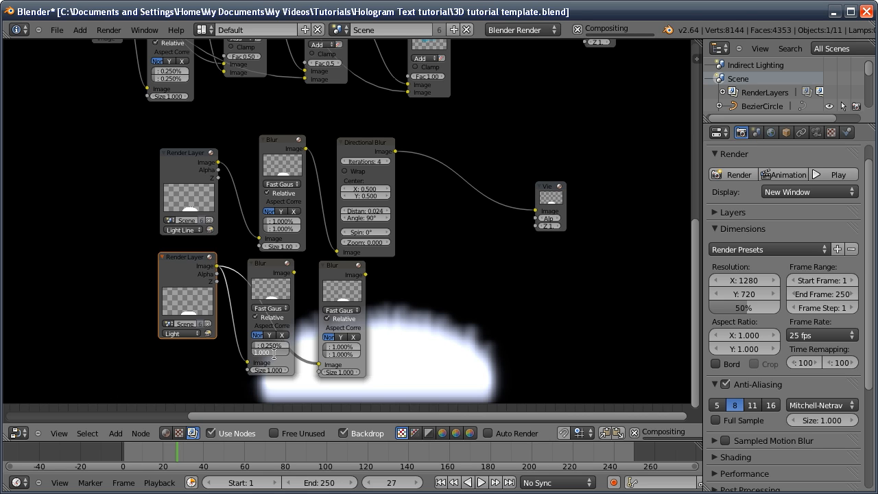
type("0.250")
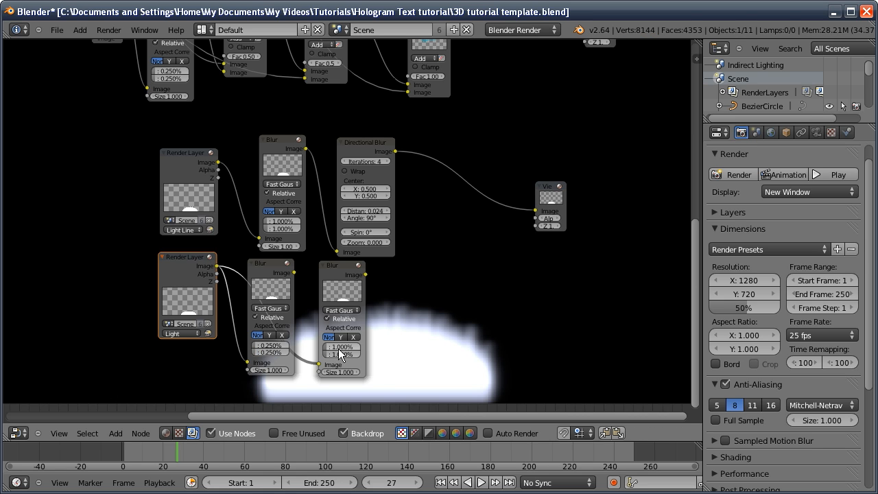
- Add a Mix node set to Add that combines the Light layer's two Blur nodes, and connect its output to the Viewer
key("shift+a")
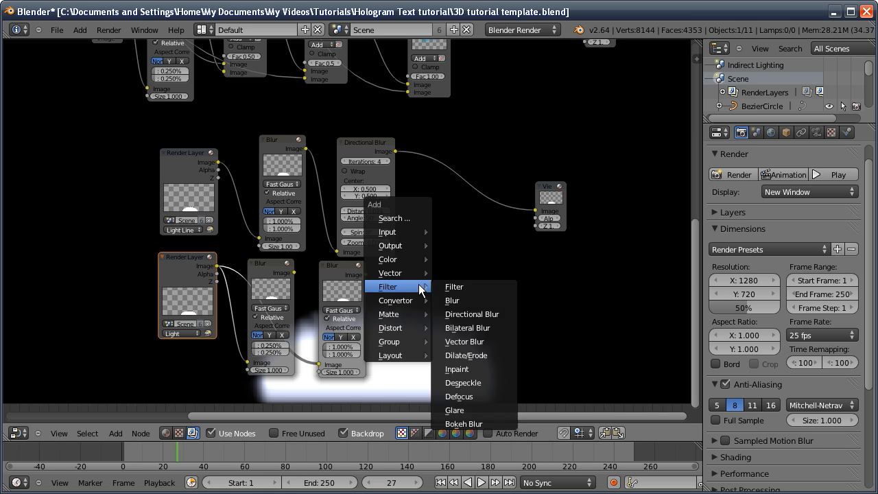
mouse_move(398, 259)
left_click(452, 274)
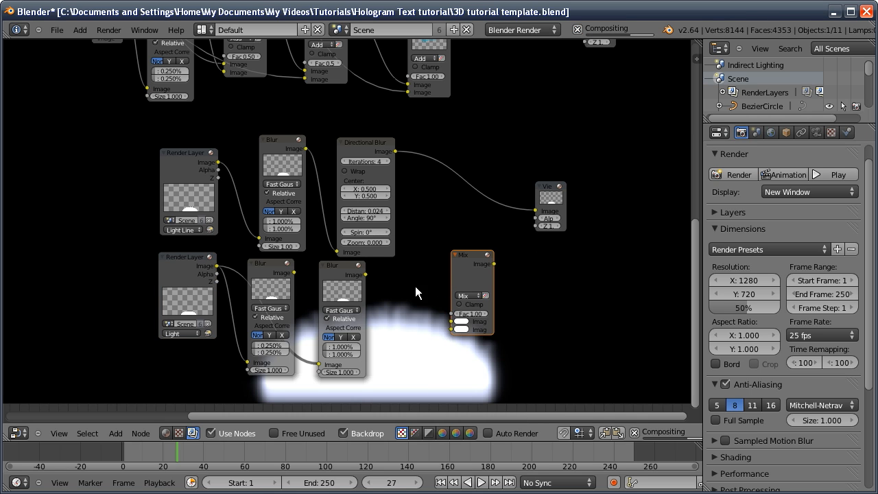
left_click(422, 292)
left_click_drag(295, 273, 421, 366)
left_click_drag(366, 275, 421, 343)
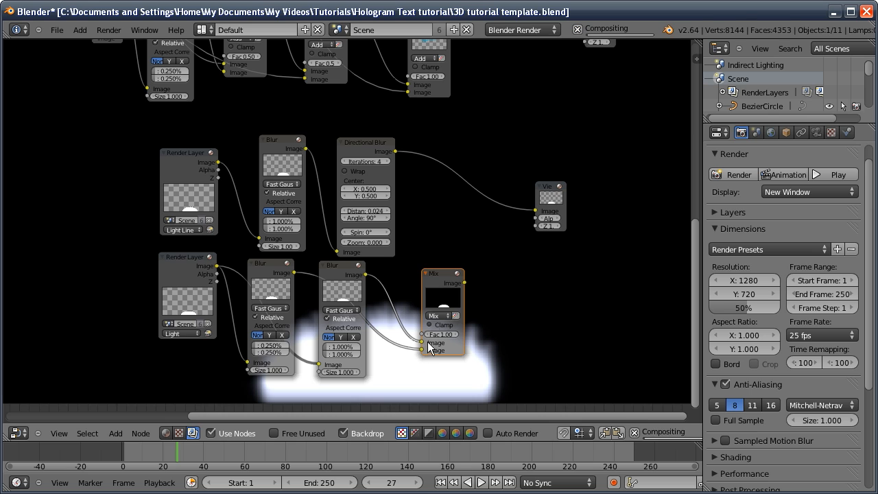
left_click(432, 318)
left_click(437, 302)
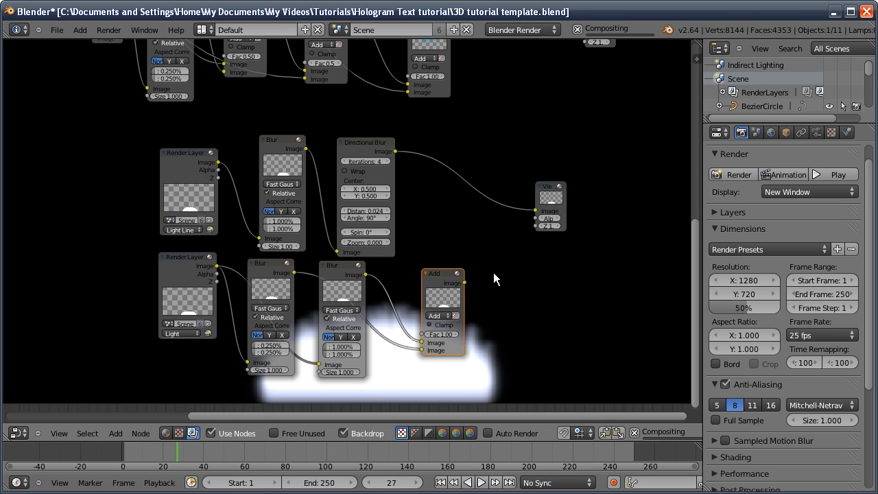
left_click_drag(464, 282, 535, 211)
middle_click_drag(493, 274, 462, 239)
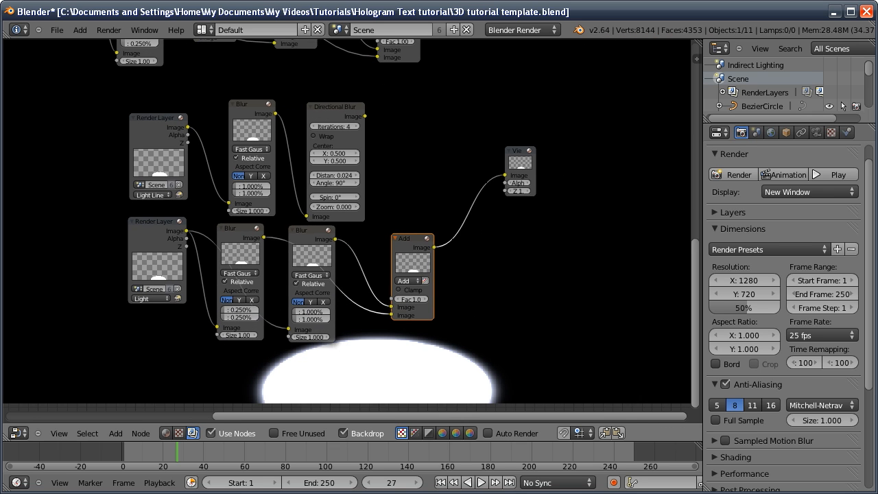
- Set the X and Y size of the Light layer's first Blur node to 0.5%
left_click(314, 253)
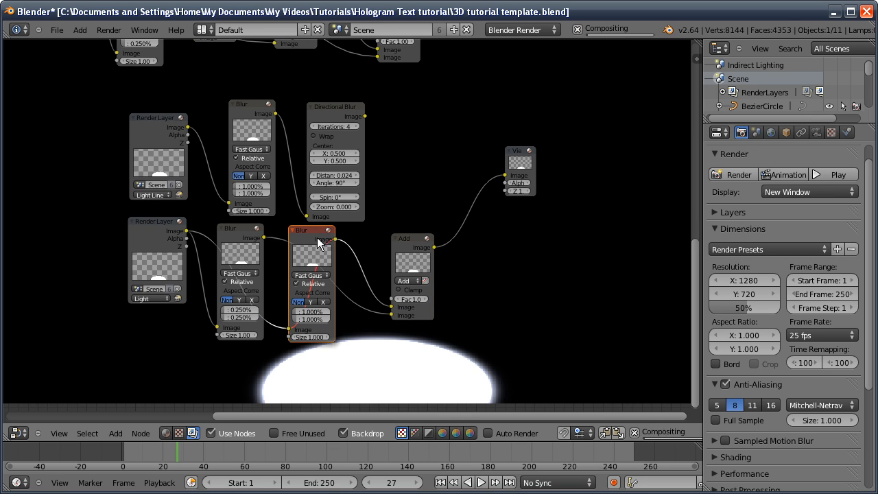
left_click(245, 258, "shift")
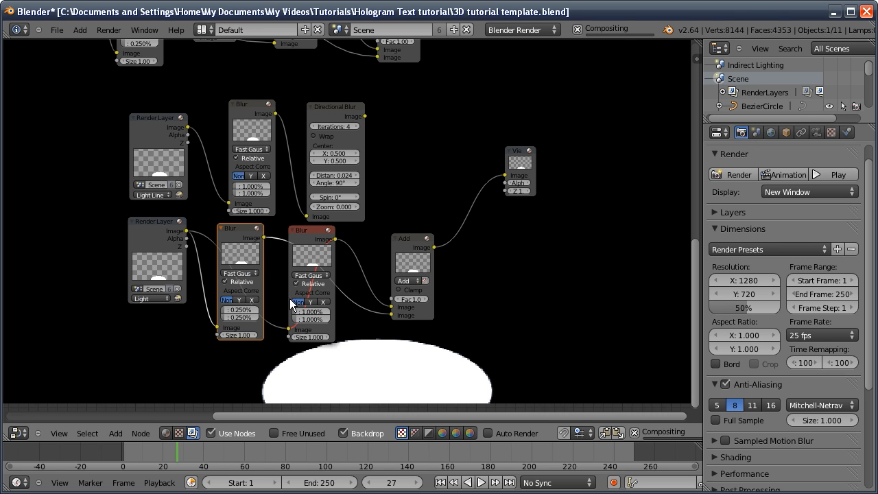
left_click(236, 310)
type("0.5")
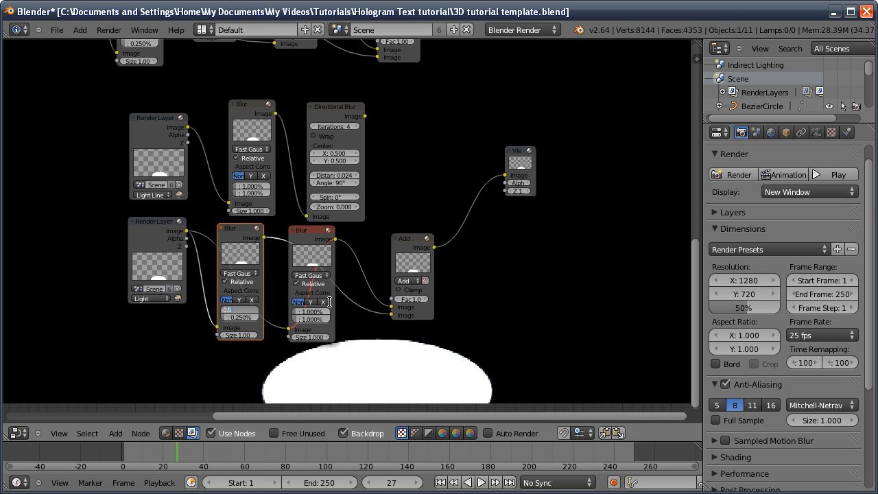
key("Tab")
type("0.5")
key("Return")
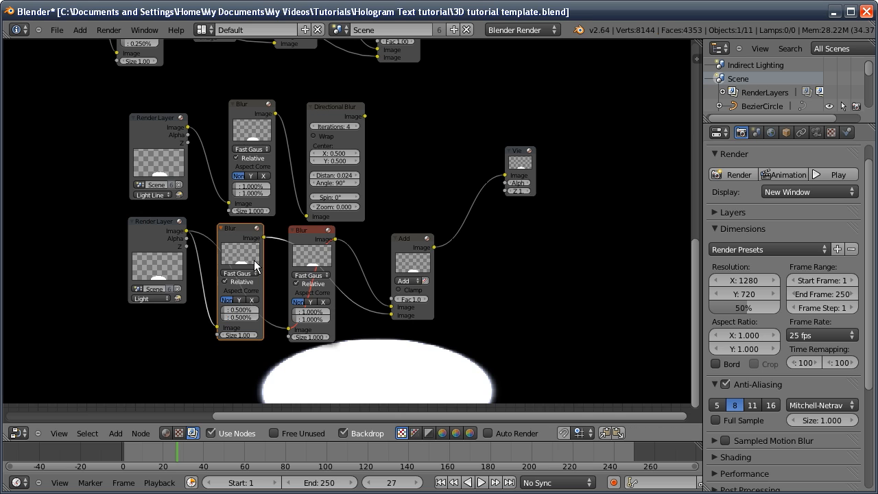
- Set the X and Y size of the Light layer's second Blur node to 1.5%
left_click(310, 254)
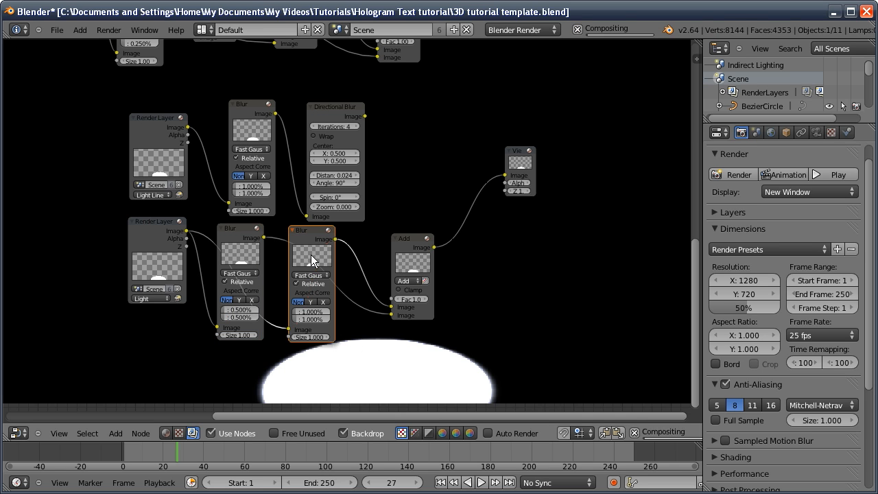
left_click(309, 313)
type("1")
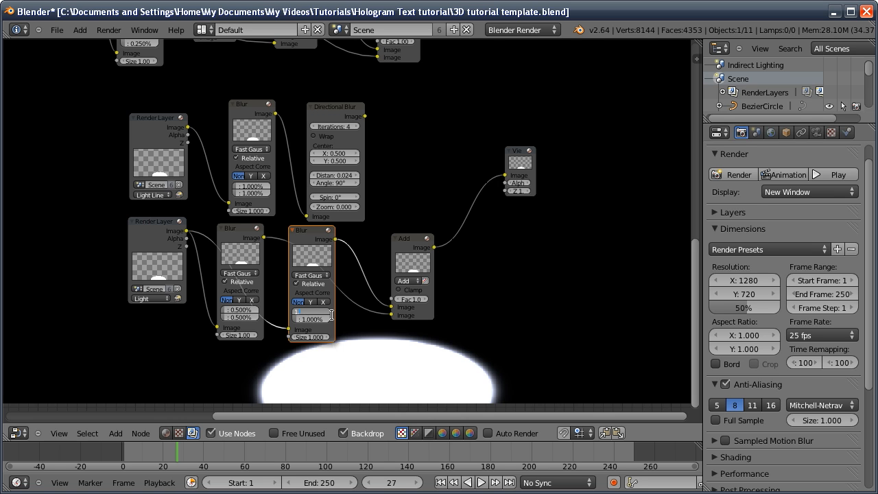
type(".5")
key("Tab")
type("1.5")
key("Return")
- Insert a copy of the Light layer's Add node before the Viewer and connect the Directional Blur output to its second image input
middle_click_drag(480, 206, 411, 223)
left_click_drag(440, 176, 586, 148)
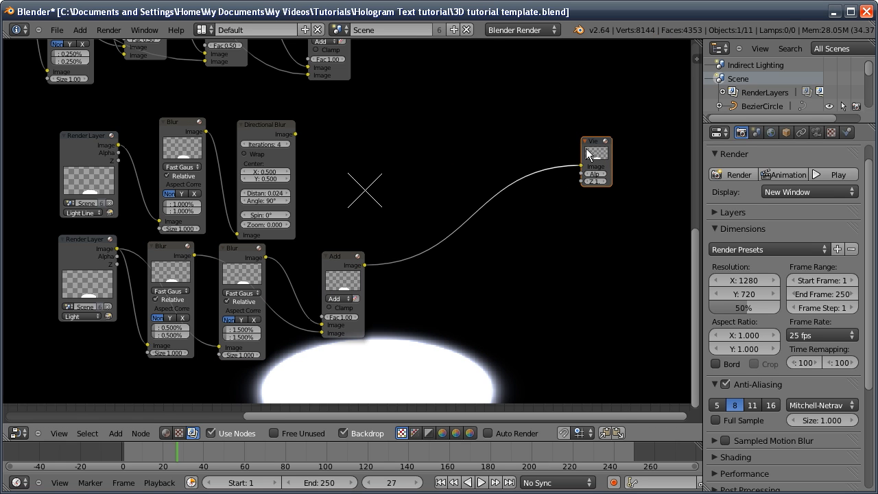
left_click(345, 285)
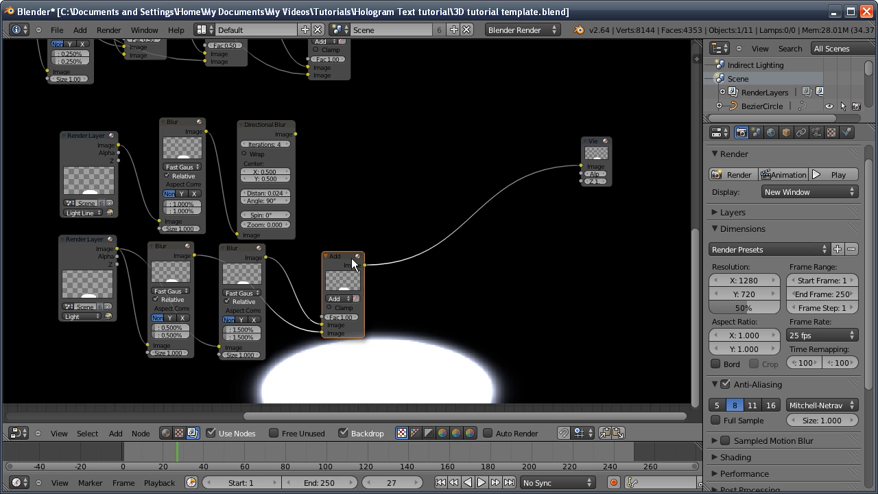
key("shift+d")
left_click(479, 197)
left_click_drag(296, 134, 460, 267)
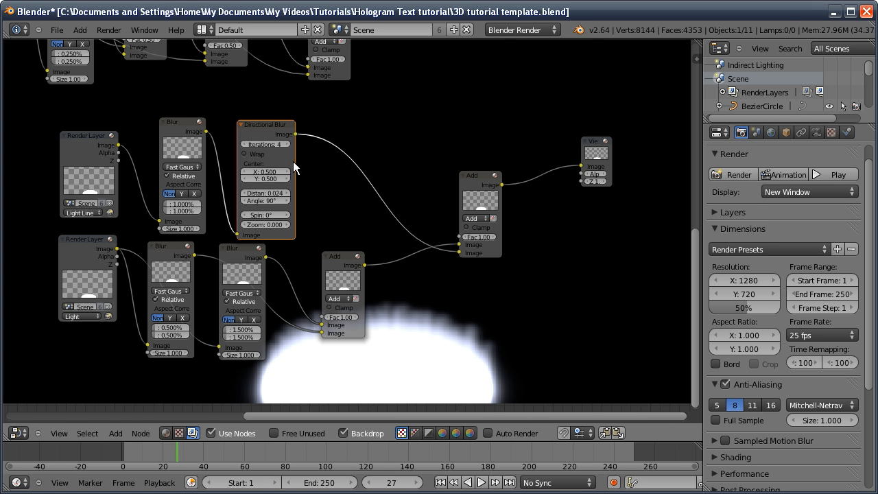
- Set the factor of the Add node combining the Light Line and Light layers to 0.7
left_click(181, 131)
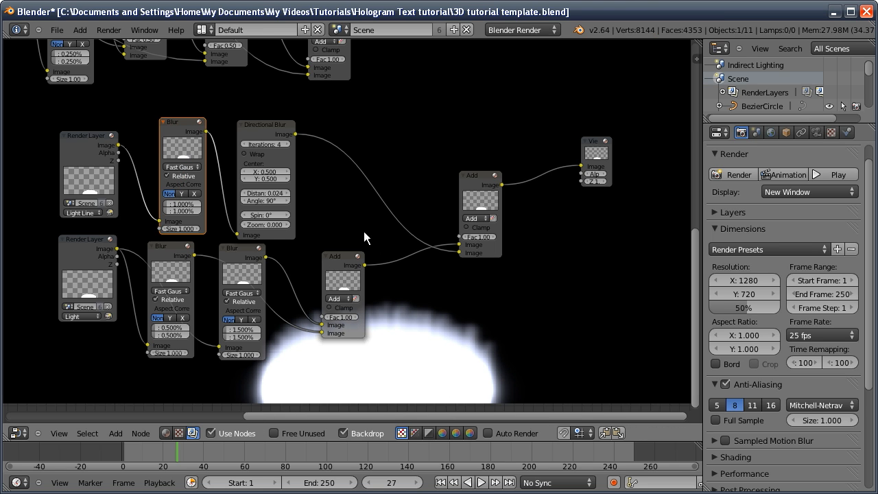
middle_click_drag(363, 235, 319, 264)
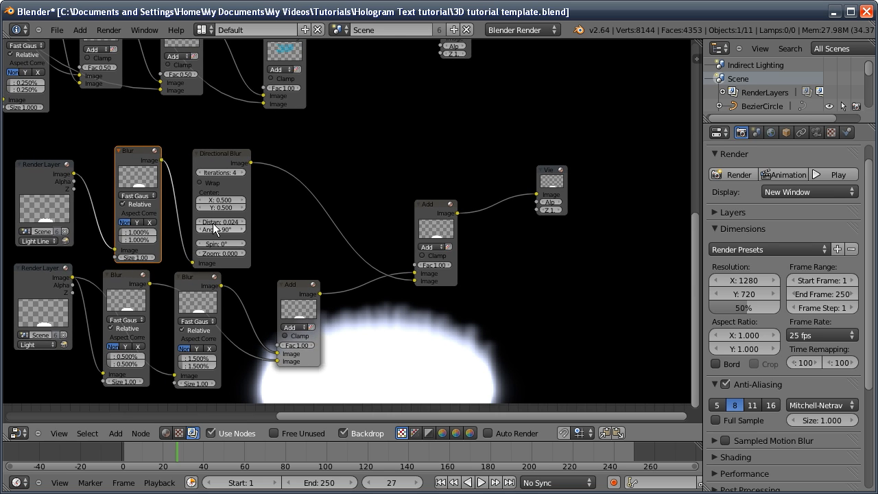
middle_click_drag(435, 266, 366, 258)
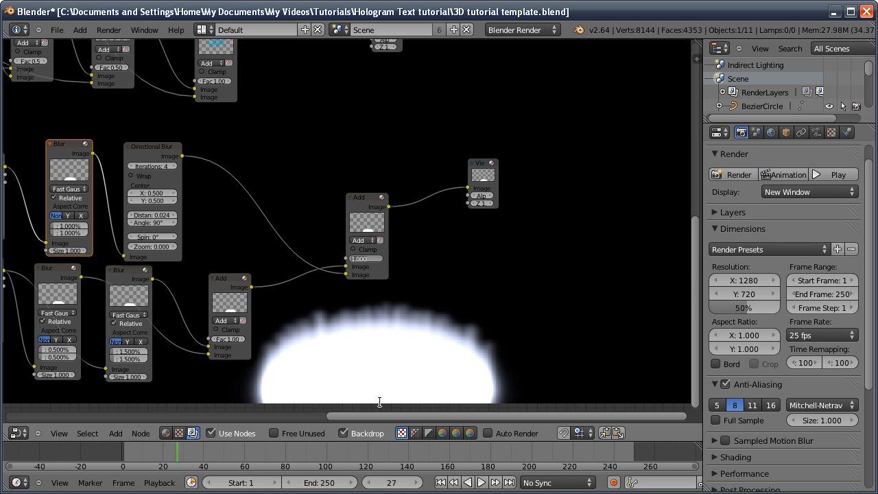
type("0.7")
key("Return")
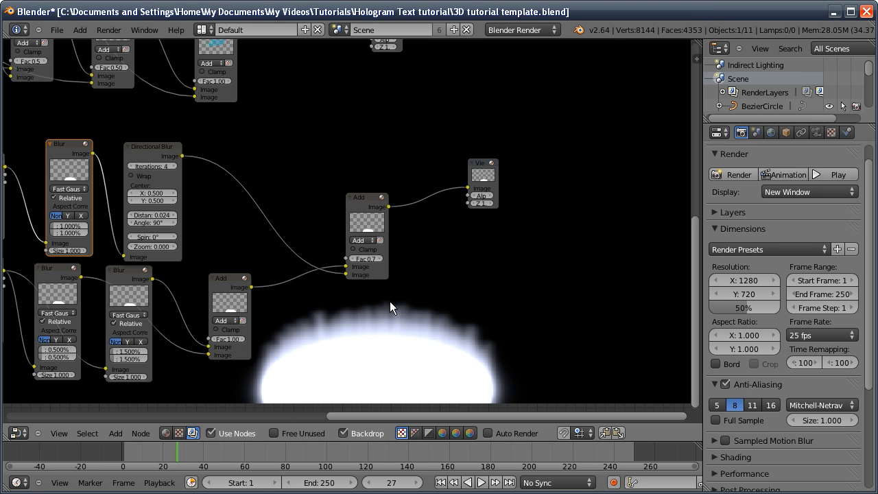
- Insert a Mix node between the 0.7 factor Add node and the Viewer, and set its blend type to Multiply
middle_click_drag(483, 178, 389, 219)
left_click(389, 219)
left_click_drag(391, 219, 500, 231)
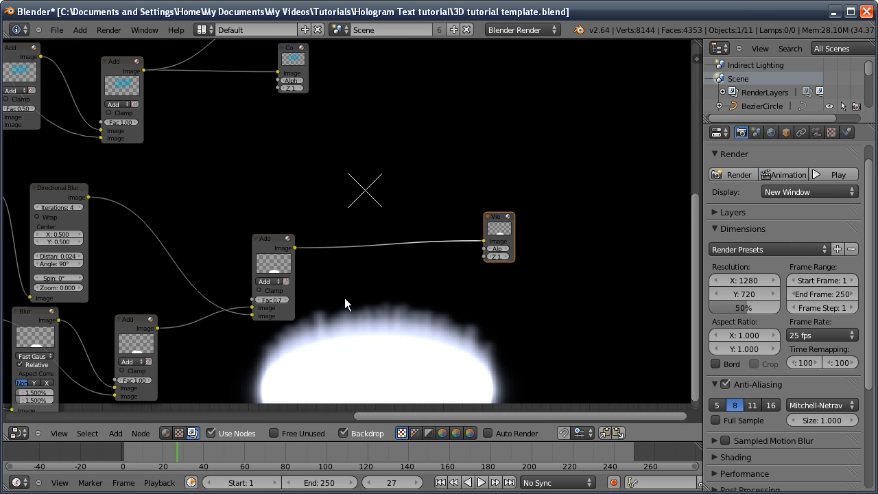
key("shift+a")
mouse_move(353, 274)
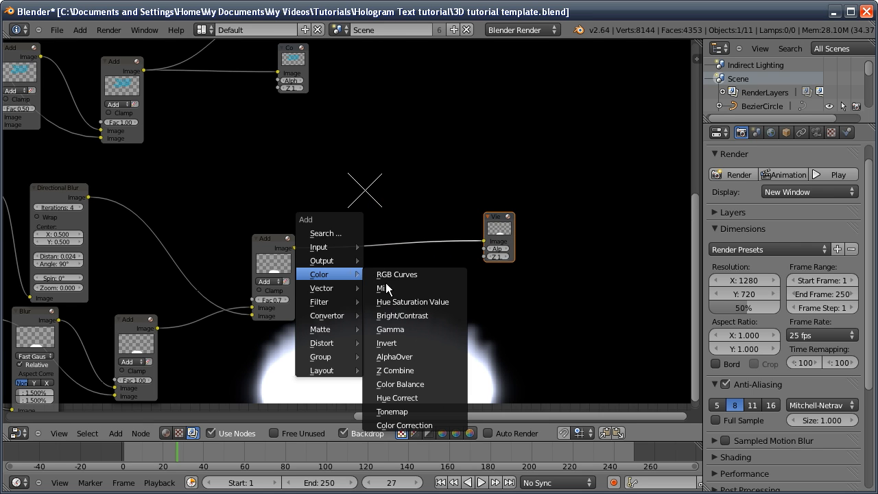
left_click(382, 288)
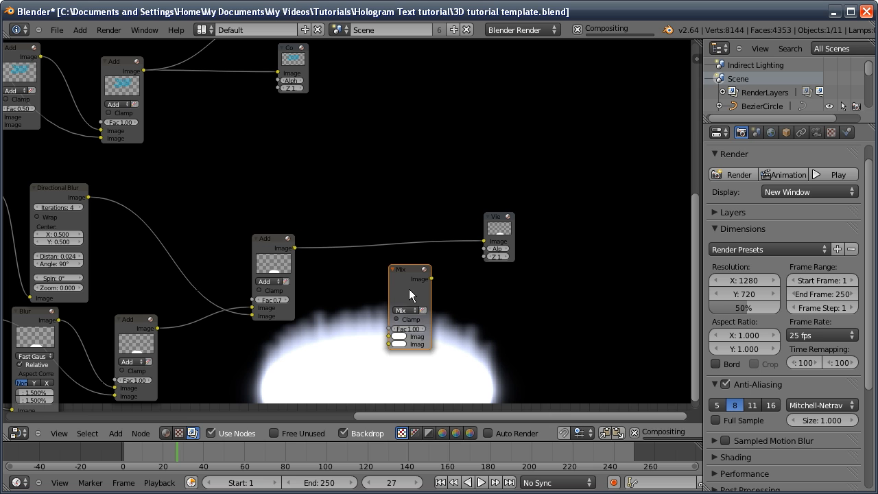
left_click(379, 244)
left_click(372, 272)
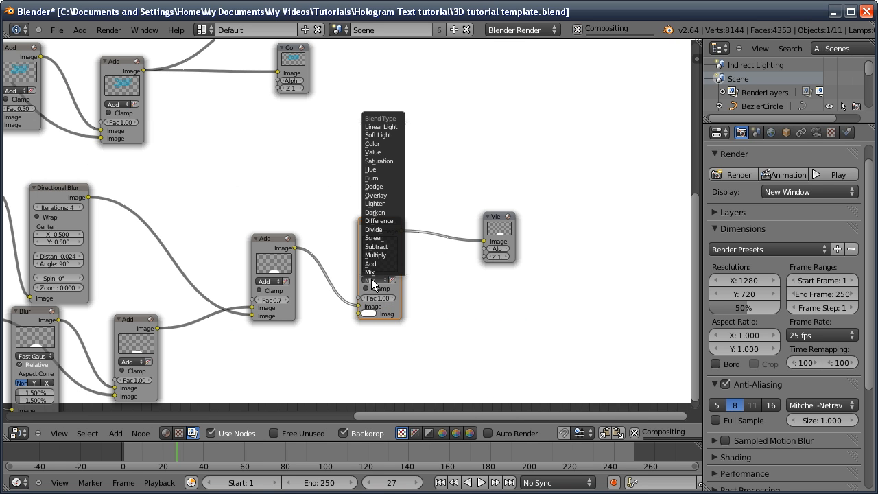
left_click(374, 264)
- Set the Multiply node's second image colour to a light blue tint
left_click(368, 297)
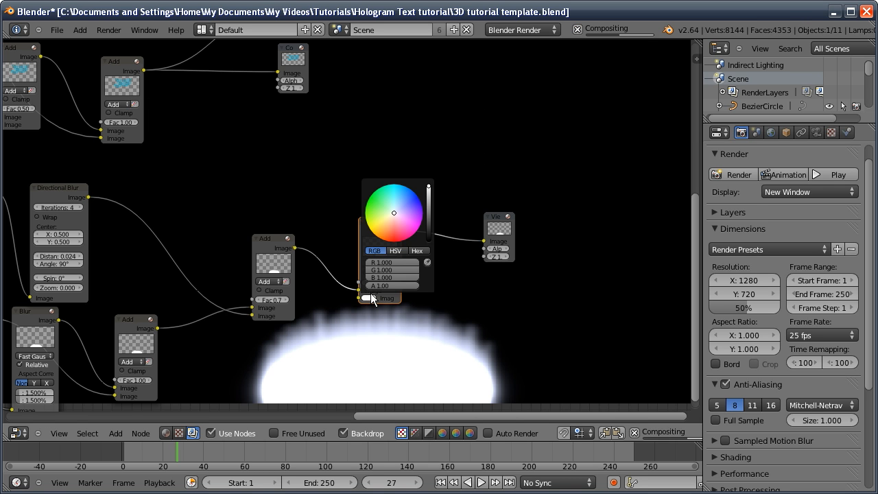
left_click(401, 207)
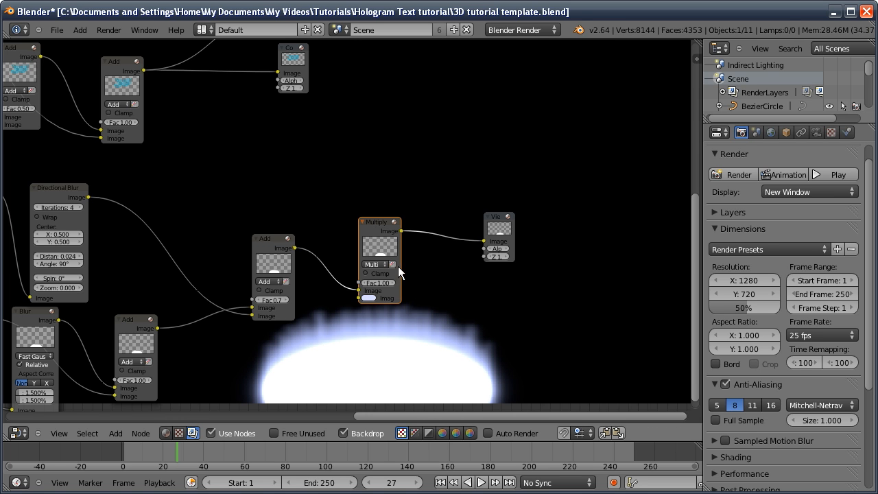
middle_click_drag(397, 266, 335, 282)
left_click(305, 313)
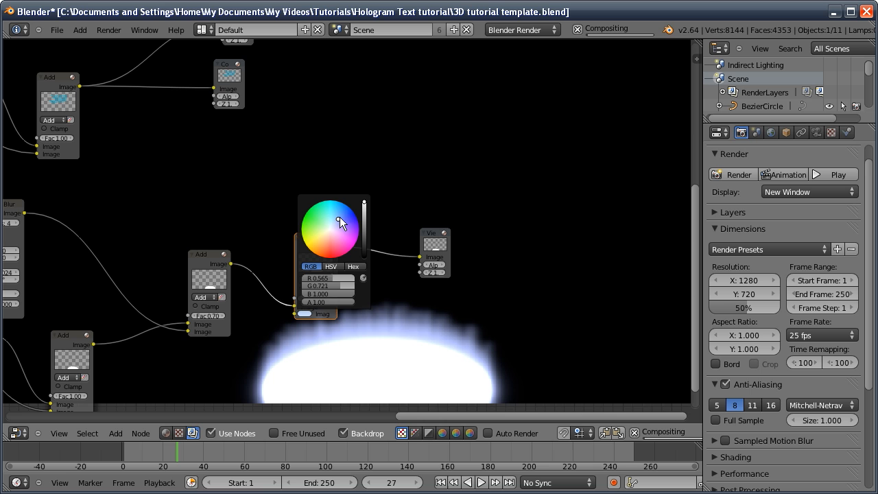
- Move the Viewer farther away and insert a copy of the Multiply node between the original and the Viewer
middle_click_drag(376, 151, 437, 205)
left_click_drag(498, 291, 608, 248)
middle_click_drag(152, 164, 85, 140)
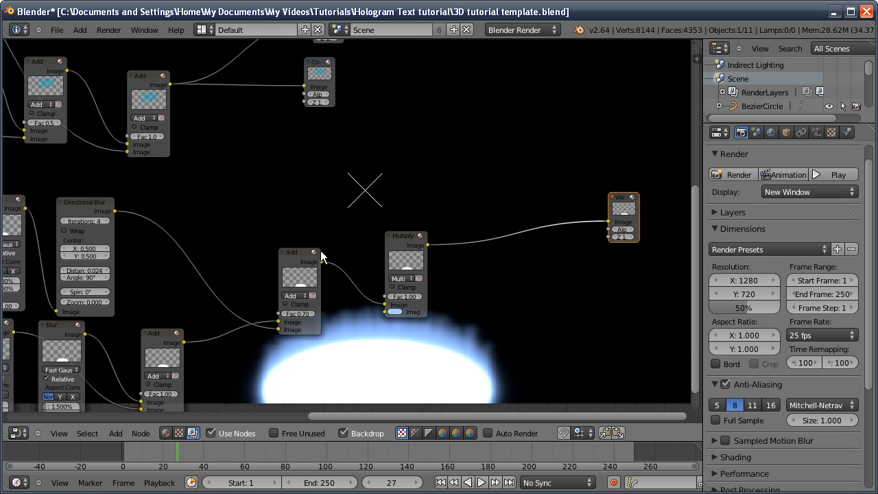
middle_click_drag(320, 251, 252, 291)
left_click(337, 293)
key("shift+d")
left_click(446, 257)
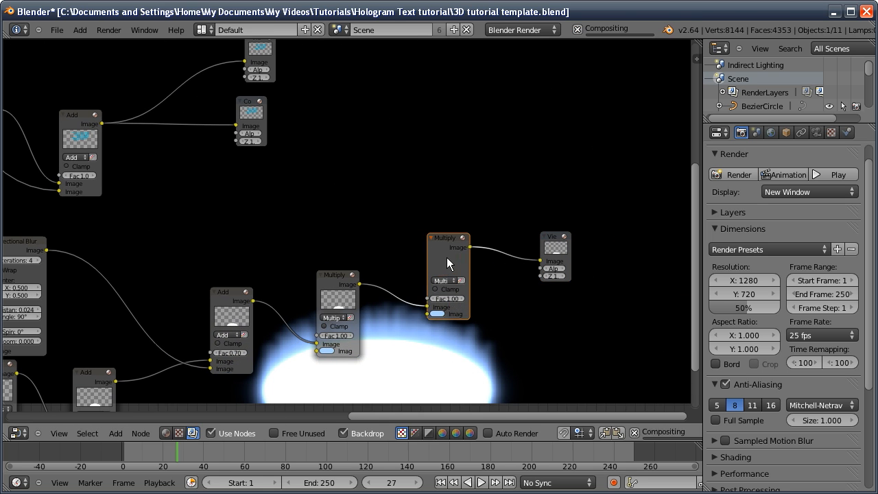
- Connect the final Add node of the upper text group to the duplicated Multiply node and set its blend type to Add
left_click_drag(101, 123, 428, 314)
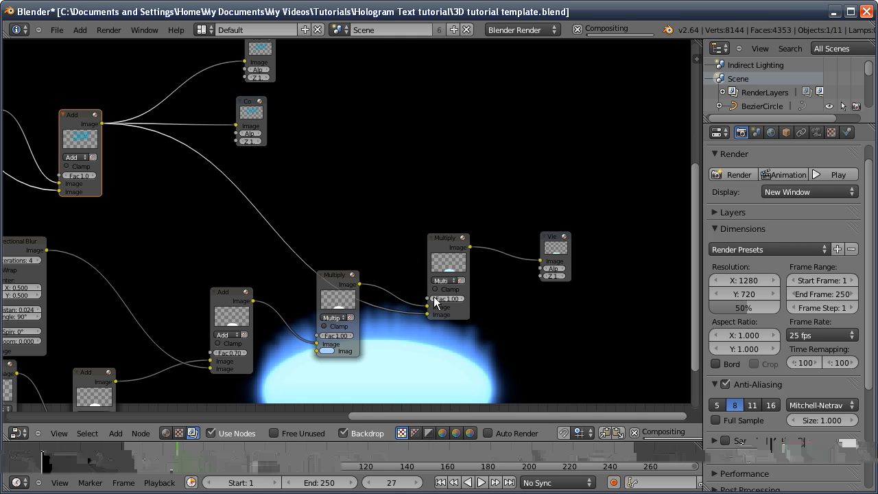
left_click(439, 280)
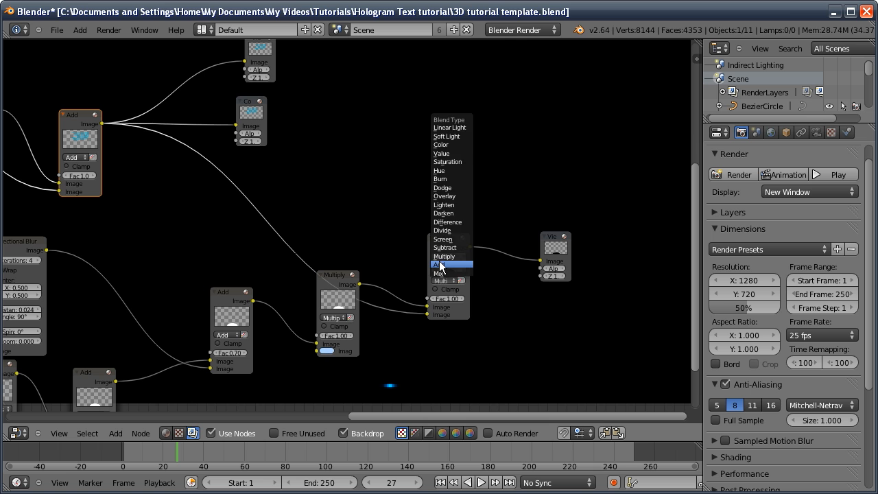
left_click(443, 263)
middle_click_drag(413, 209, 383, 216)
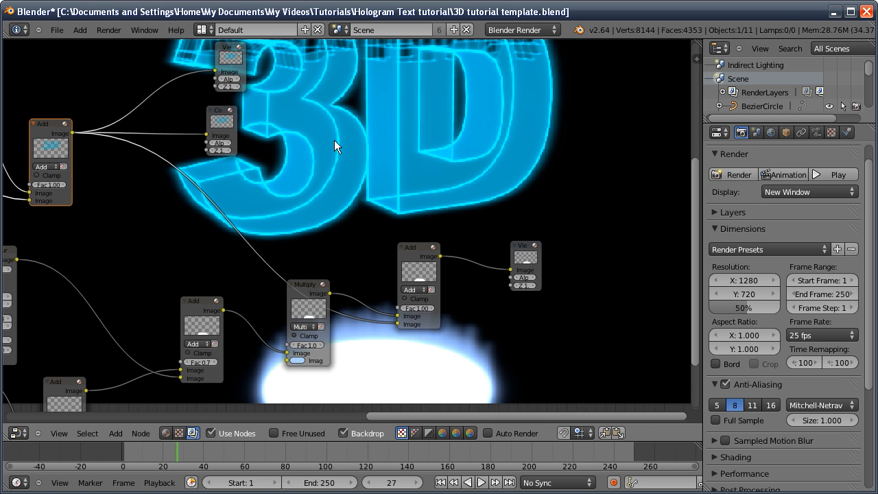
- Move the Viewer and Composite nodes beyond the final Add node and connect that Add node's image to the Composite node
middle_click_drag(334, 140, 264, 21)
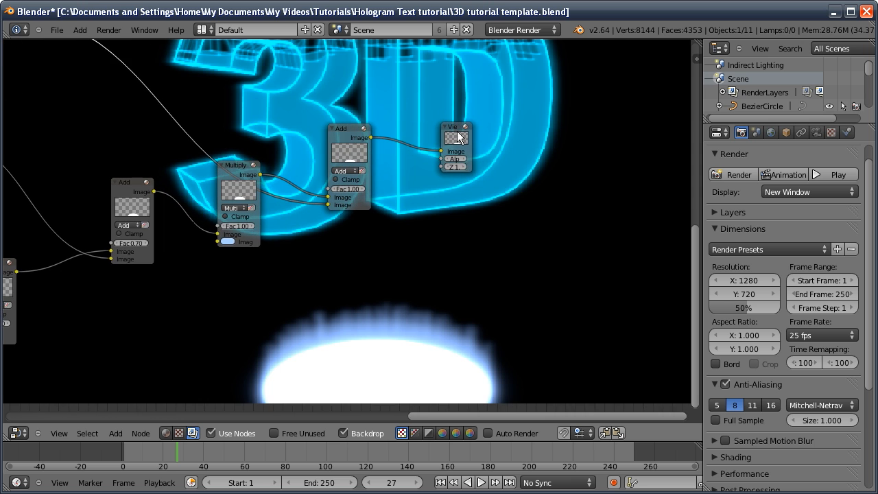
left_click_drag(459, 137, 603, 178)
middle_click_drag(473, 164, 284, 89)
middle_click_drag(277, 55, 398, 159)
left_click_drag(168, 114, 656, 198)
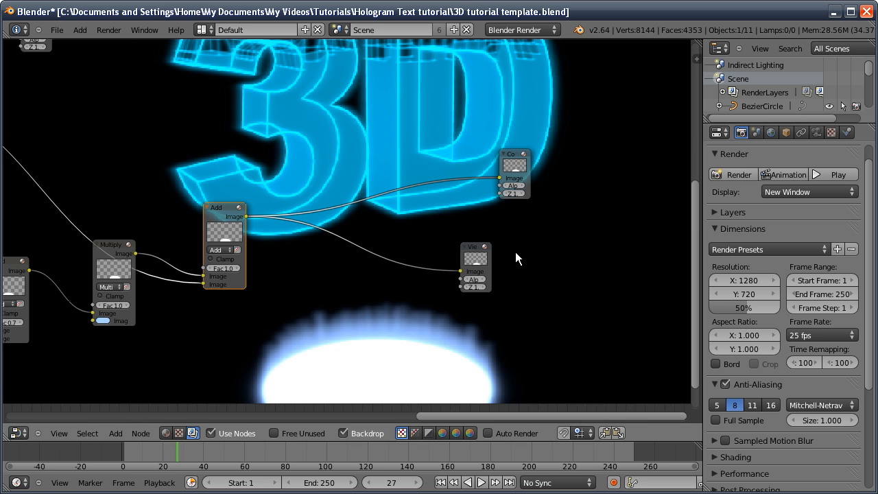
- Add a Render Layers node below the Multiply and final Add nodes and set its scene to Indirect Lighting
middle_click_drag(233, 327, 377, 193)
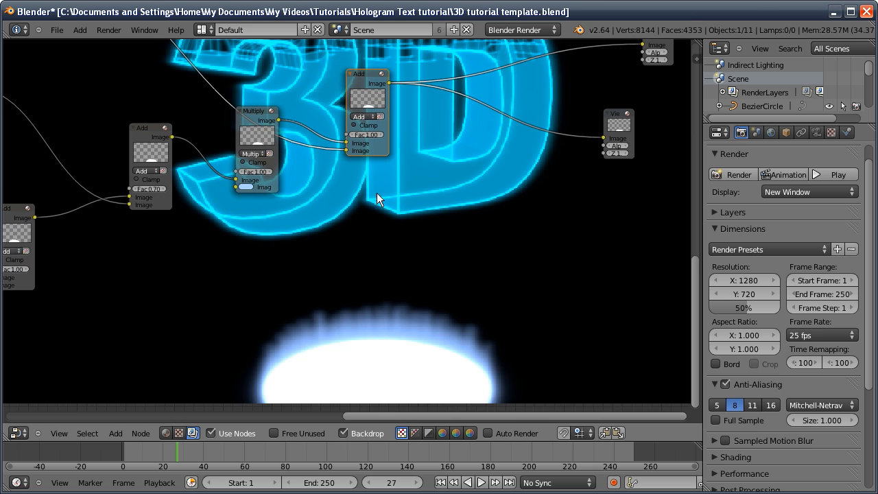
key("shift+a")
mouse_move(281, 249)
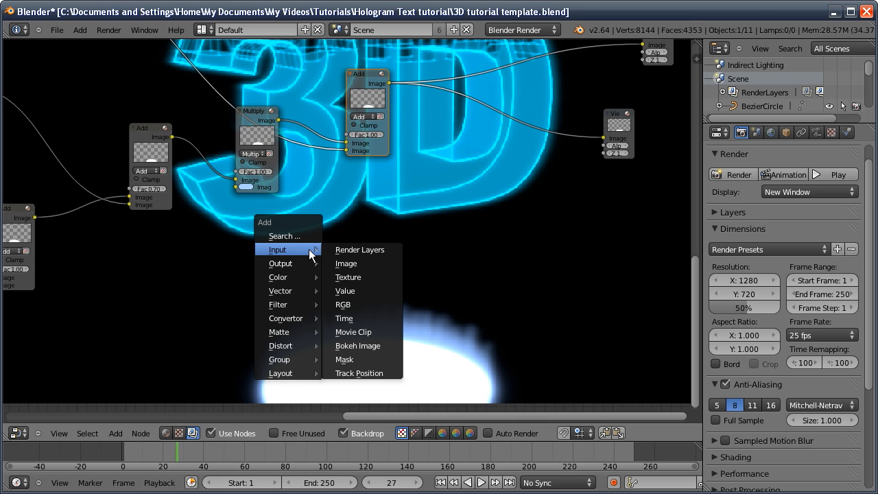
left_click(346, 251)
left_click(355, 297)
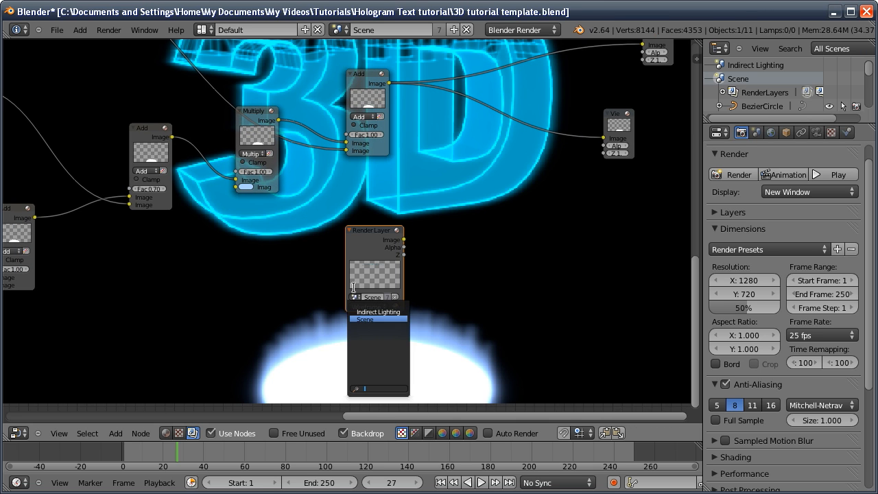
left_click(361, 312)
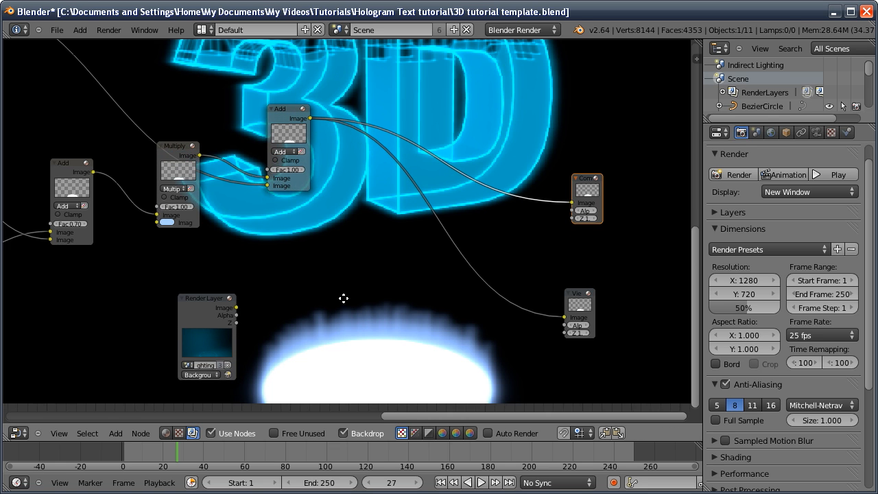
- Insert an Alpha Over node between the final Add node and the Viewer, fed by the Indirect Lighting layer and also output to Composite
key("shift+a")
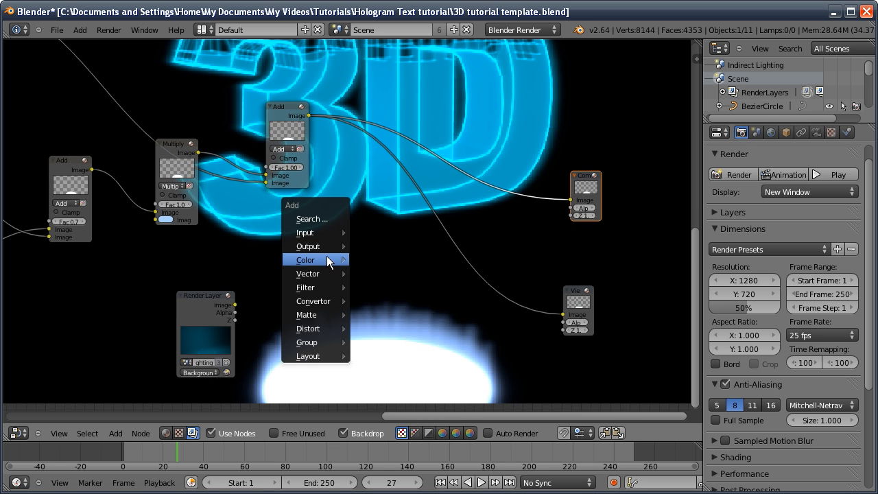
mouse_move(329, 258)
left_click(381, 342)
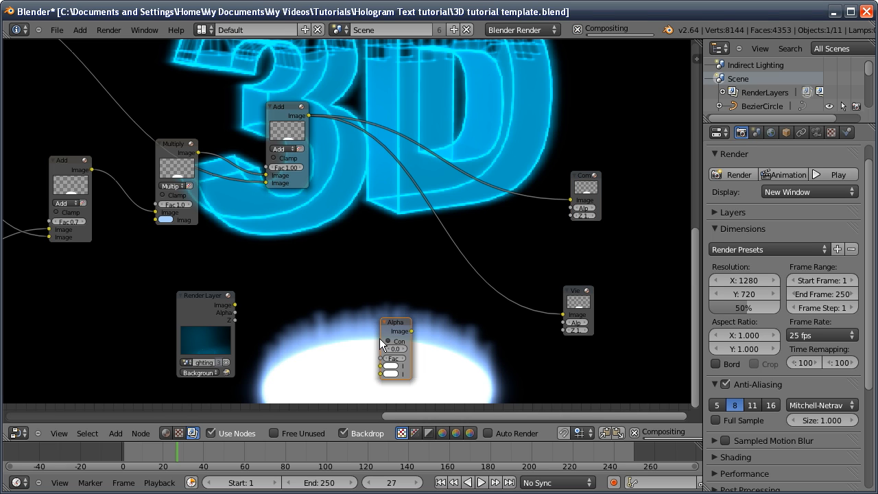
left_click(415, 214)
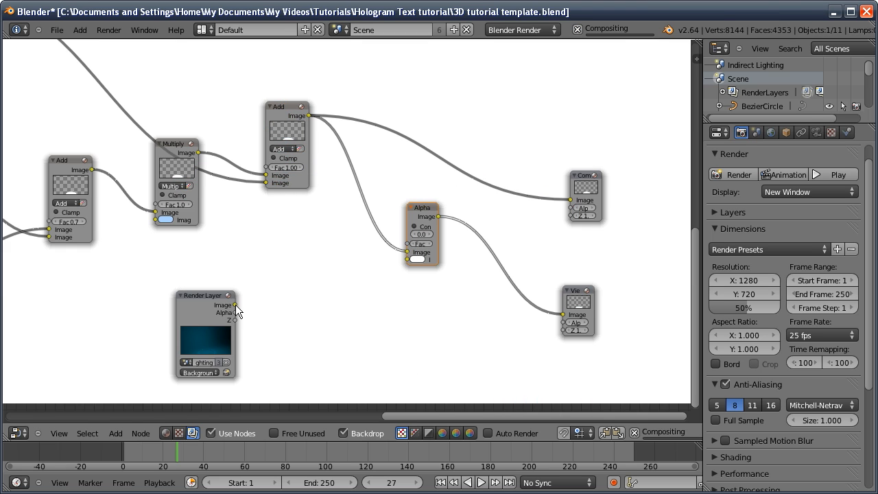
left_click_drag(235, 305, 408, 259)
left_click_drag(437, 216, 570, 199)
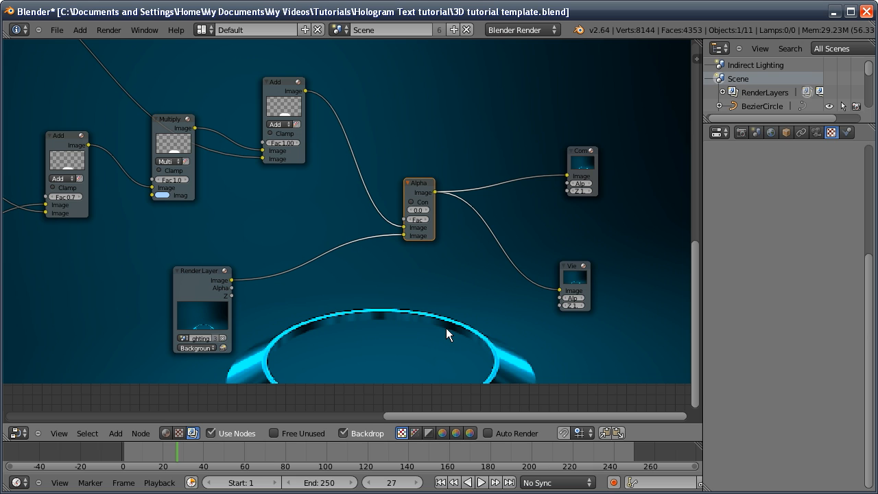
- Swap the Alpha Over inputs so the Indirect Lighting background feeds the first image and the Add result the second
middle_click_drag(383, 188, 385, 148, "alt")
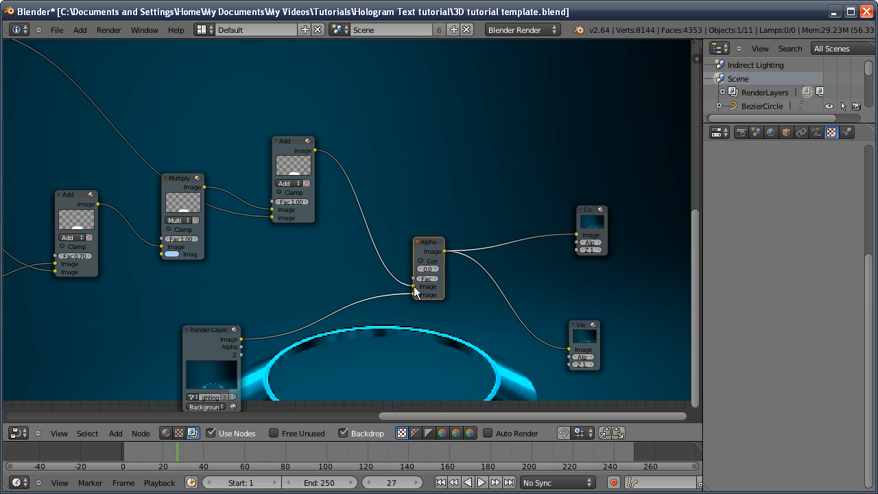
left_click_drag(414, 286, 414, 294)
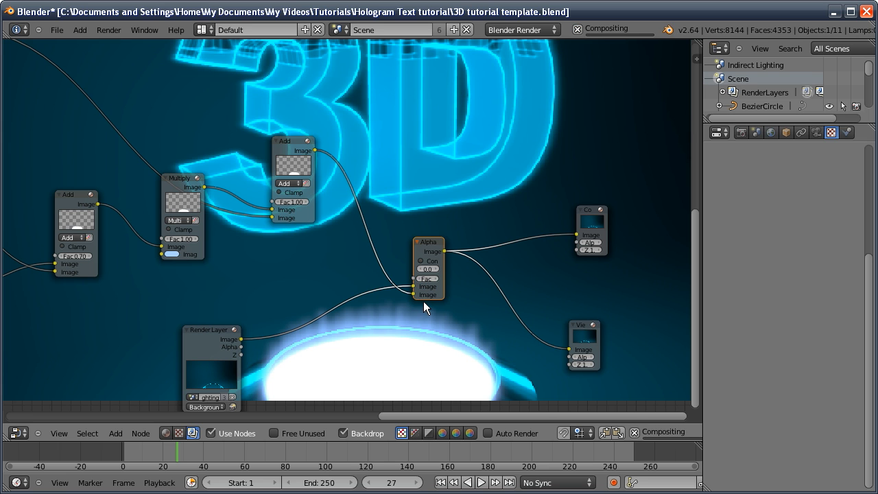
middle_click_drag(387, 318, 396, 299, "alt")
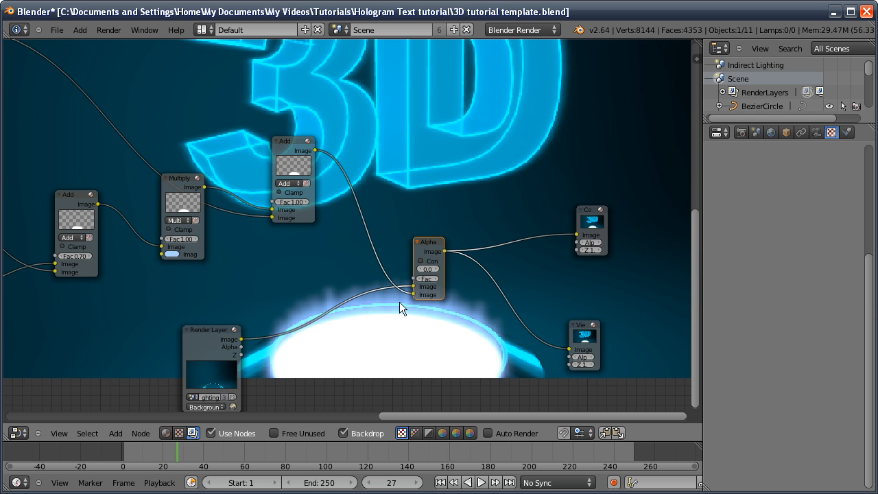
middle_click_drag(399, 302, 328, 274, "alt")
middle_click_drag(413, 281, 325, 213)
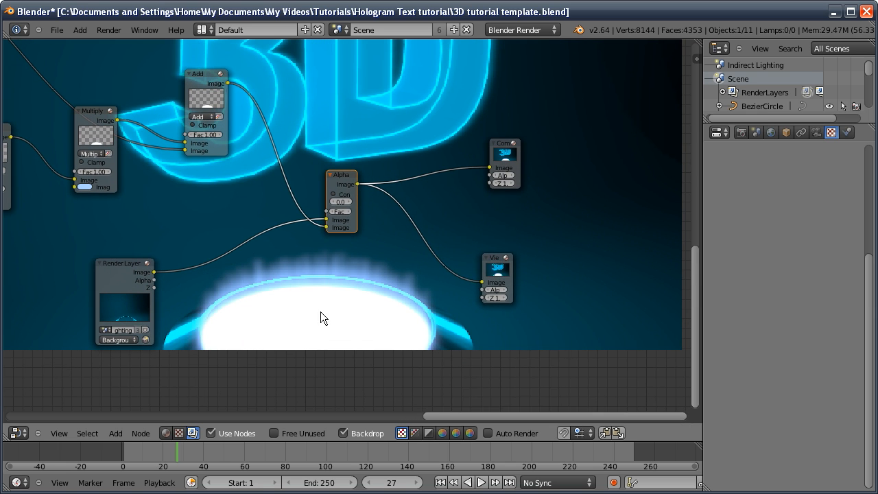
- Duplicate the background Render Layers node and set the copy to Scene's Hologram Lines layer
middle_click_drag(320, 314, 294, 264)
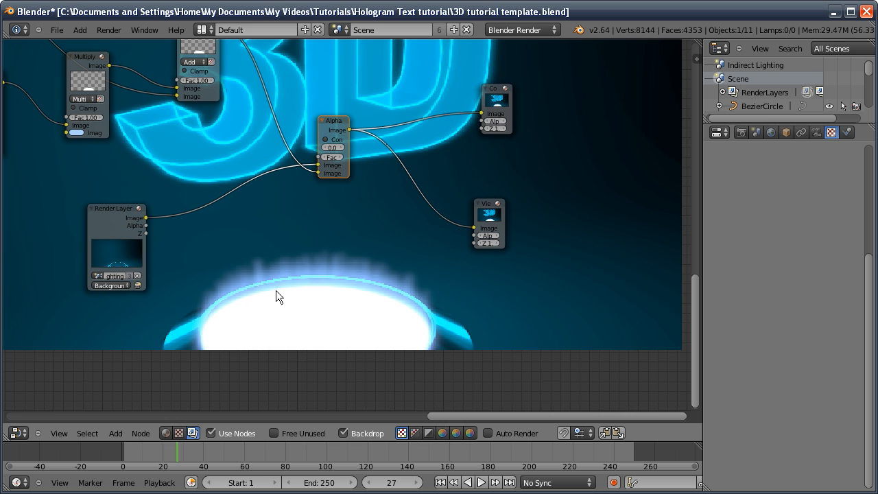
left_click(116, 236)
key("shift+d")
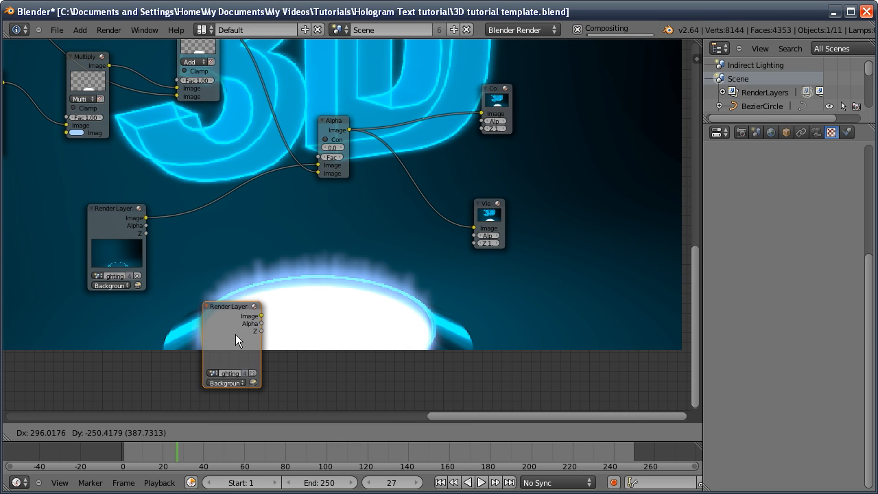
left_click(228, 329)
left_click(208, 368)
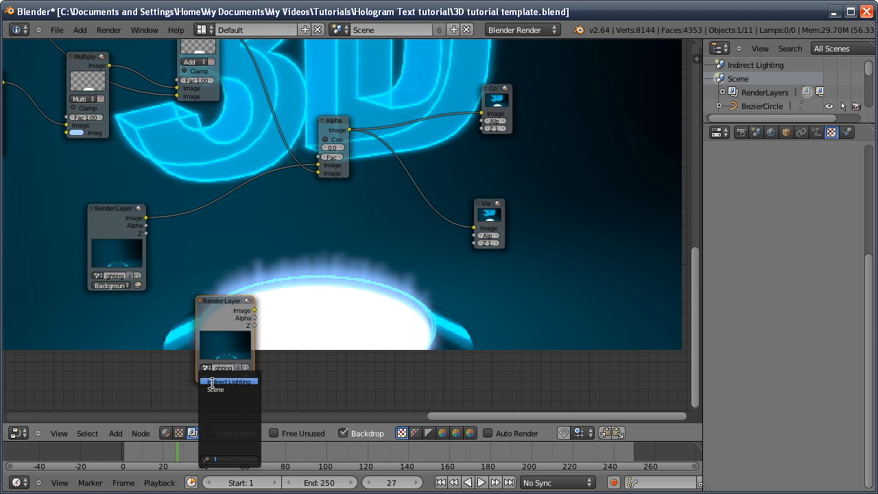
left_click(214, 389)
left_click(210, 377)
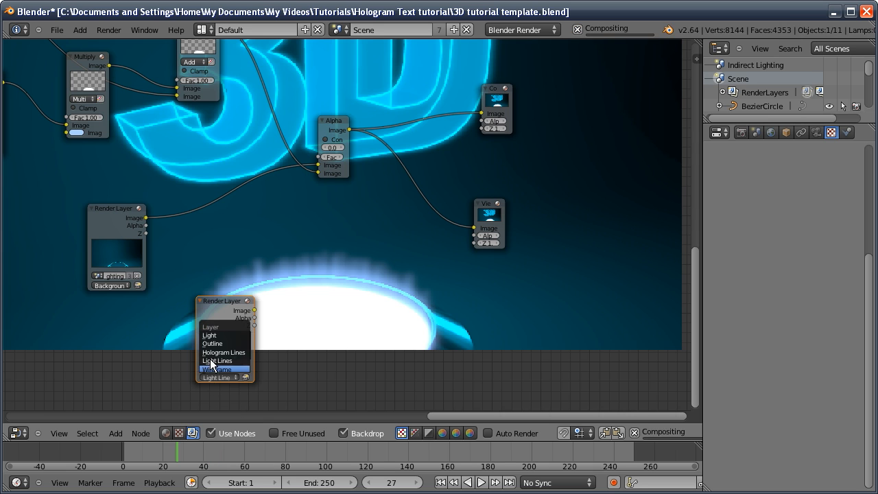
left_click(214, 351)
- Connect the Hologram Lines layer's image to the Viewer and save the file
left_click_drag(253, 310, 474, 228)
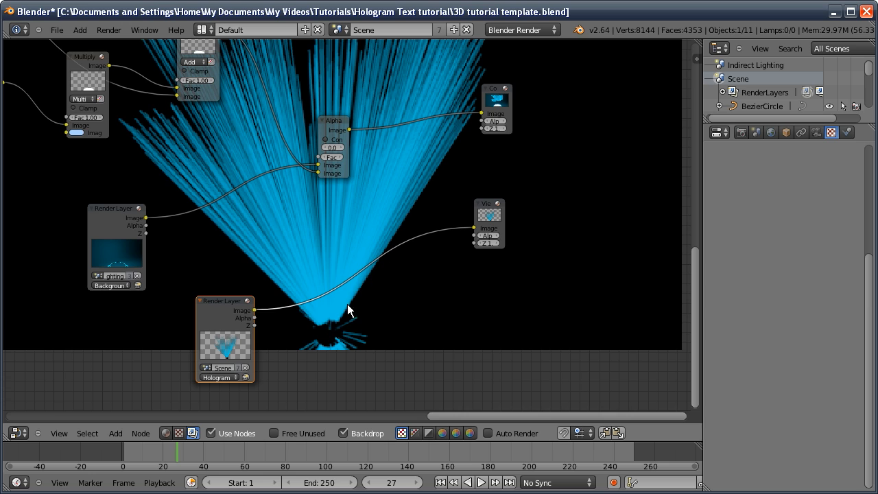
key("ctrl+s")
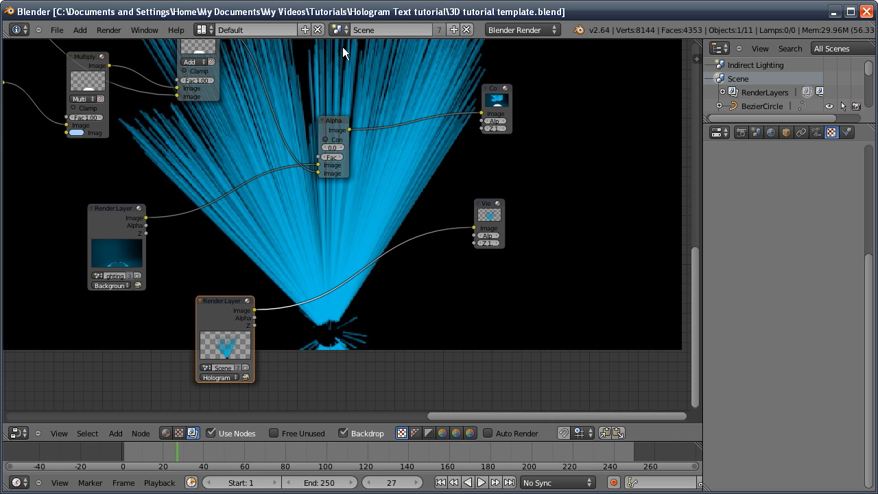
- Switch the node editor to the 3D View in wireframe shading and exclude the small sphere at the beam's base from rendering
left_click(18, 433)
left_click(27, 417)
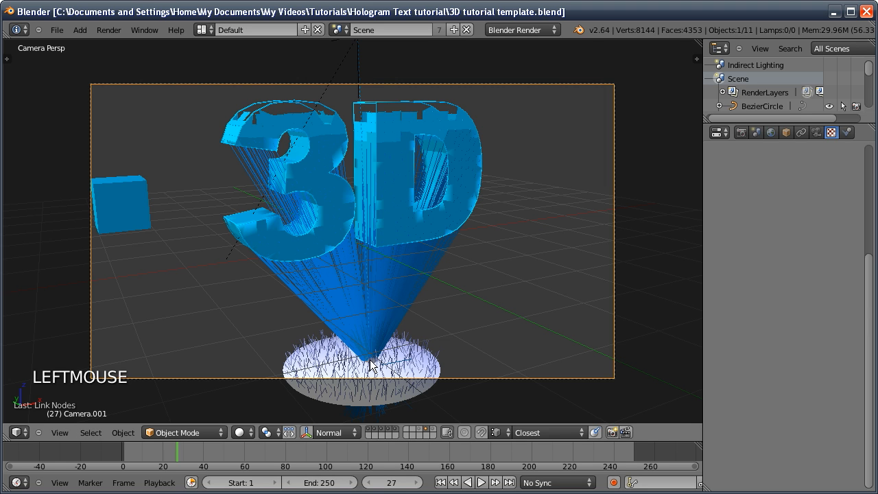
left_click(370, 363)
key("z")
double_click(373, 366)
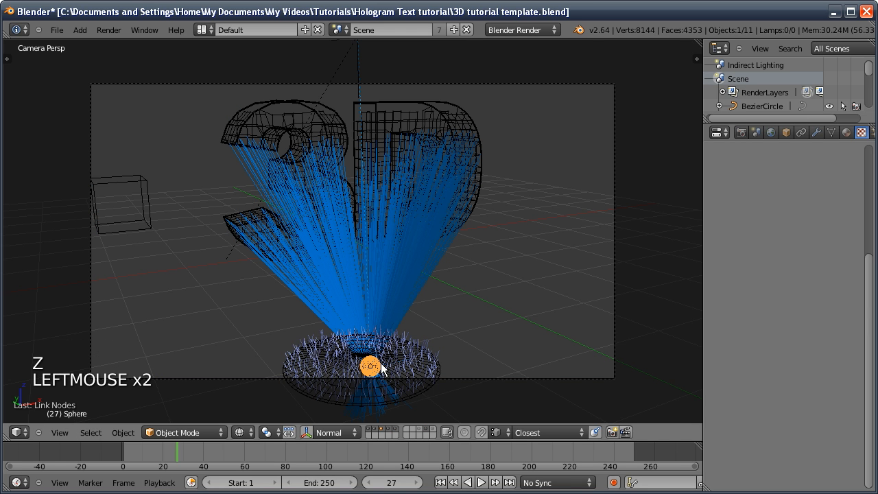
key("ctrl+h")
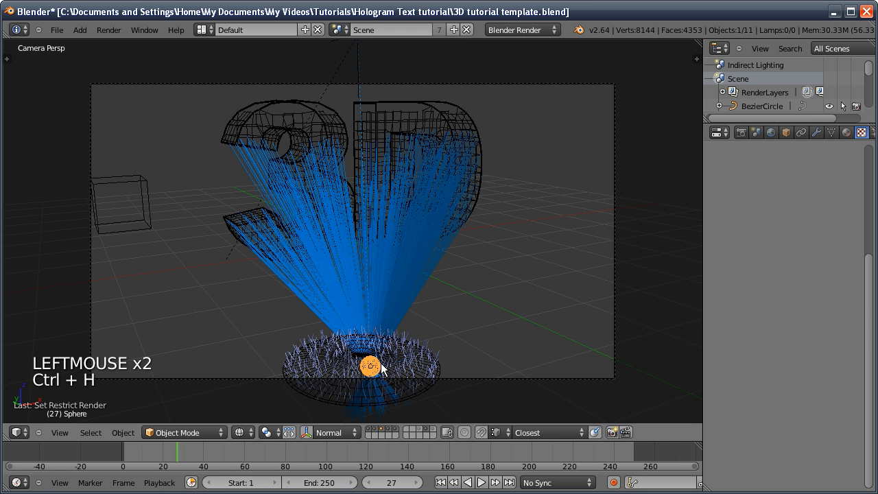
- Enable the fifth mask layer for the Hologram Lines render layer
left_click(743, 132)
left_click(724, 213)
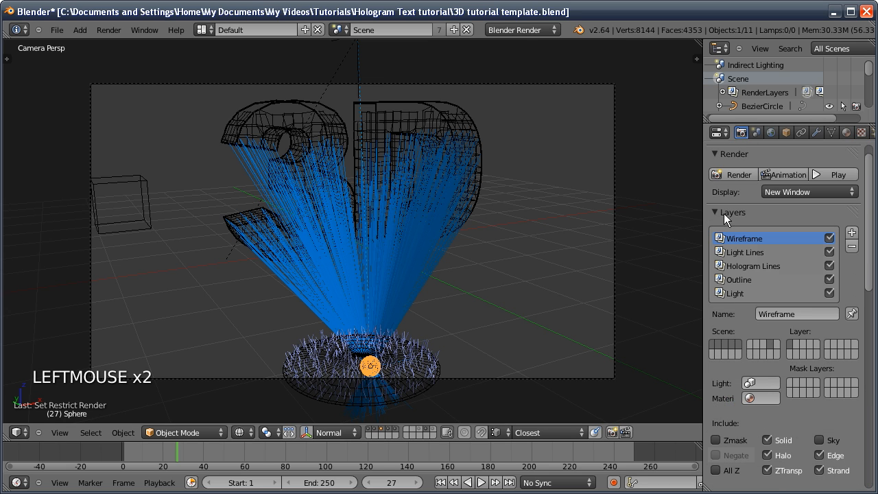
left_click(755, 267)
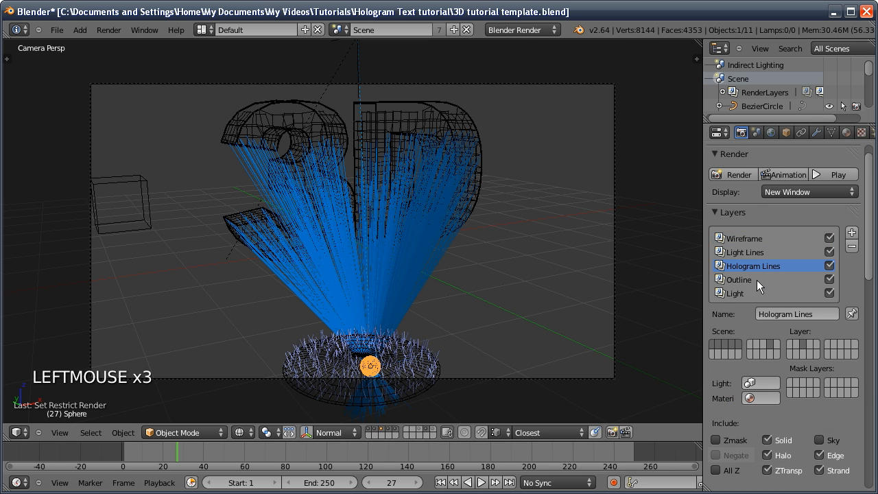
left_click(815, 383)
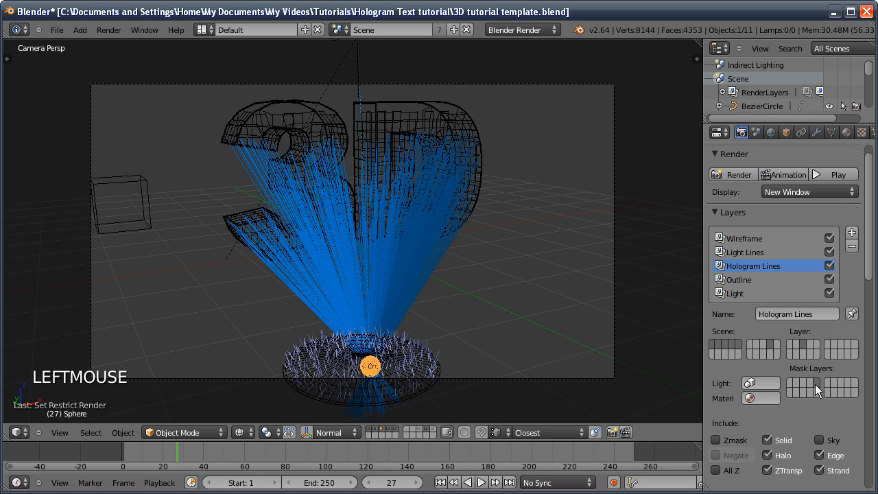
- Check the contents of scene layer 5 on its own, then make only scene layers 1 to 5 visible
left_click(394, 429)
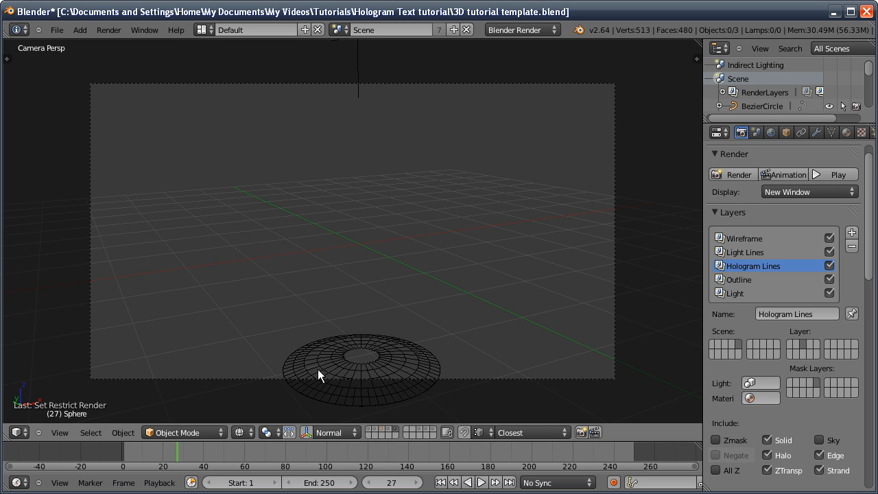
key("1")
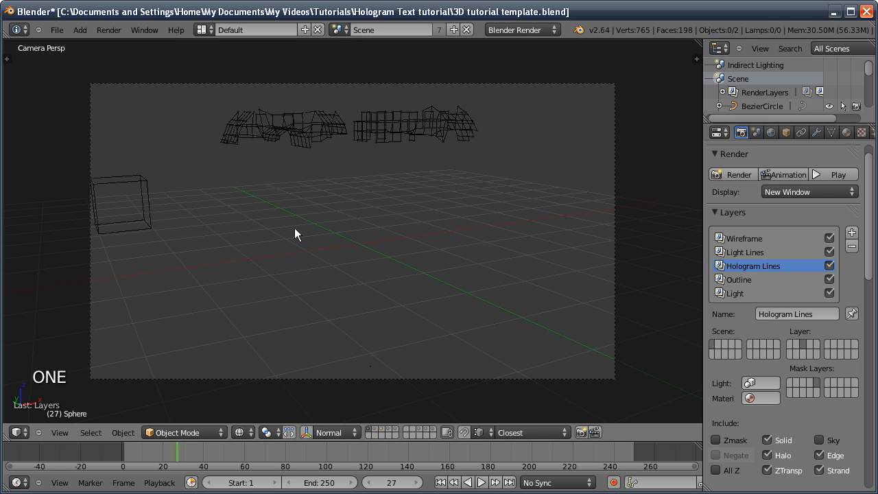
key("shift+2")
key("shift+3")
key("shift+4")
key("shift+5")
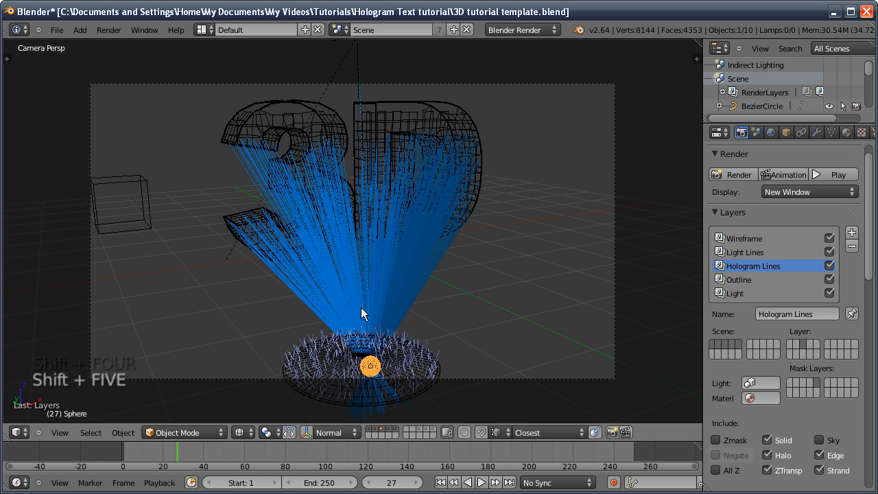
- Return to the node editor and insert a Fast Gaussian Blur node between the Hologram Lines layer and the Viewer
key("shift+F3")
middle_click_drag(320, 211, 328, 226)
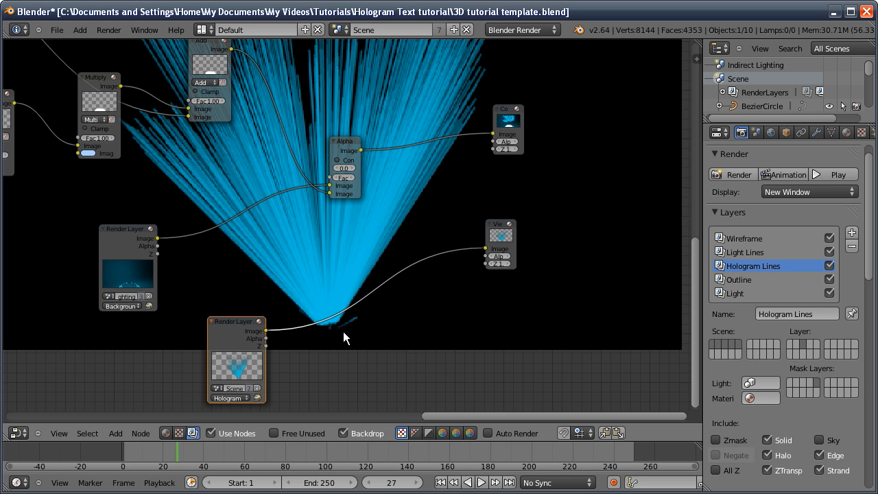
key("shift+a")
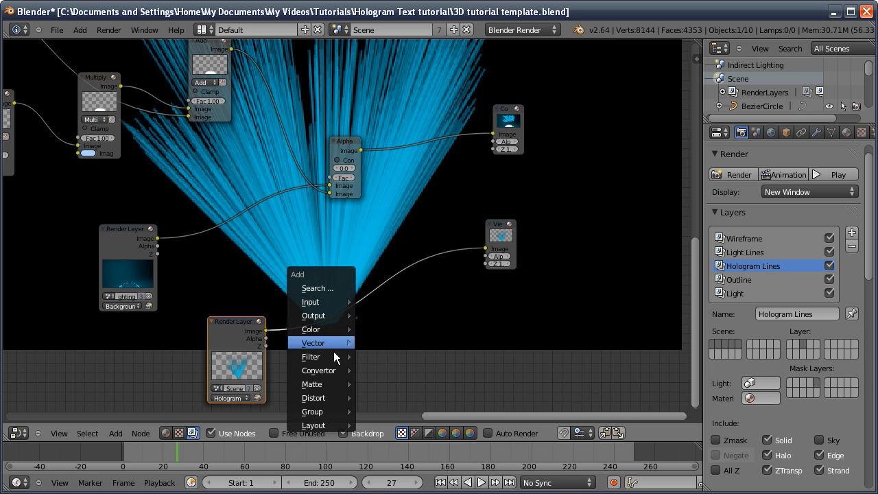
mouse_move(332, 363)
left_click(374, 233)
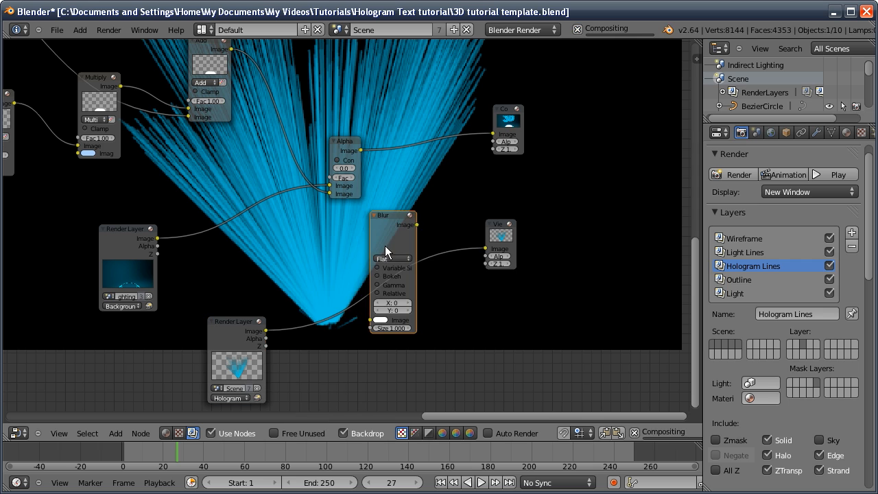
left_click(333, 295)
left_click(339, 313)
left_click(334, 279)
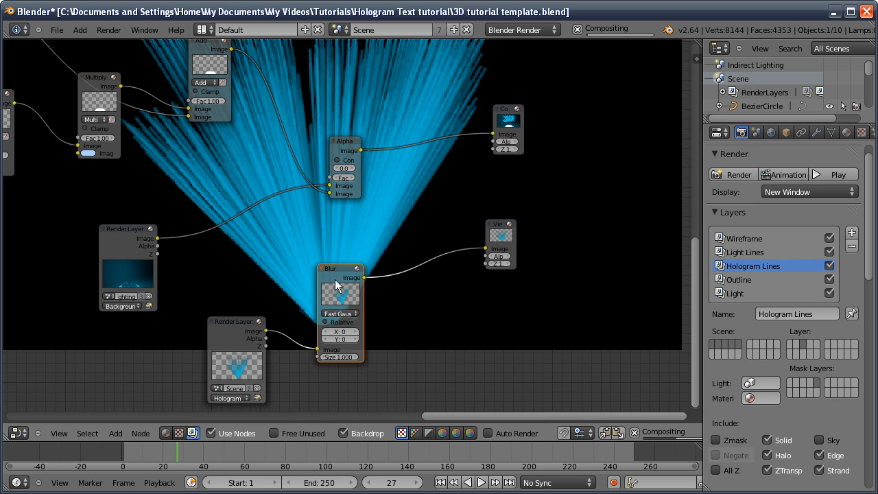
- Make the Blur node relative and set its X and Y amounts to 1%
left_click(326, 321)
left_click(340, 351)
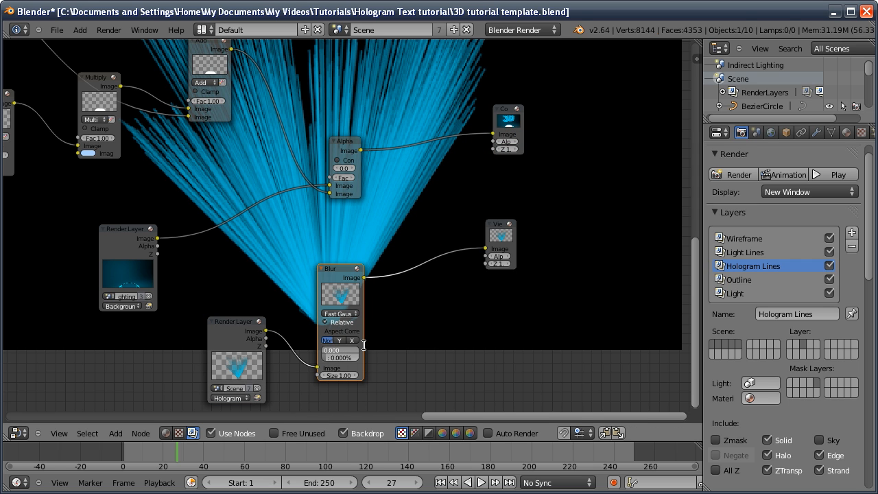
type("1")
key("Tab")
type("1")
key("Return")
- Duplicate the Alpha Over node before the Viewer, feeding it the first Alpha Over and then the Blur, and output it to Composite
left_click(303, 155)
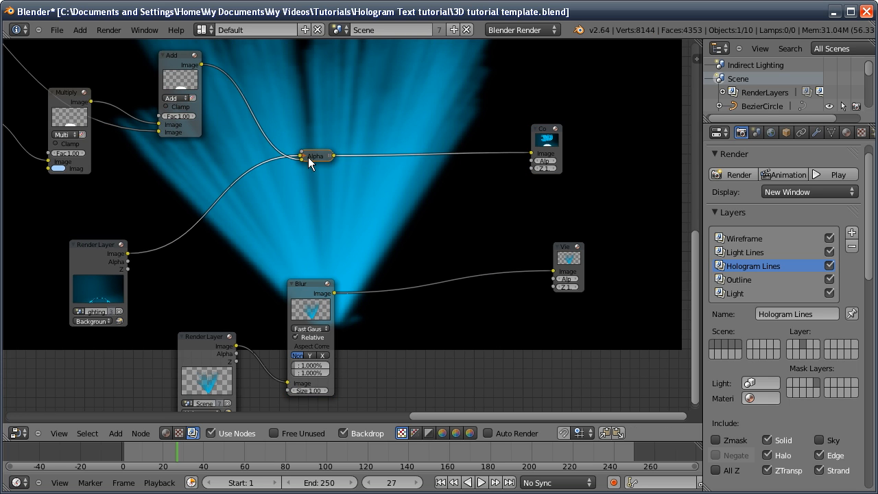
left_click(304, 156)
key("shift+d")
left_click(481, 256)
left_click_drag(332, 165, 467, 294)
left_click_drag(497, 251, 533, 152)
mouse_move(467, 288)
left_mouse_down()
mouse_move(459, 294)
mouse_move(467, 296)
left_mouse_up()
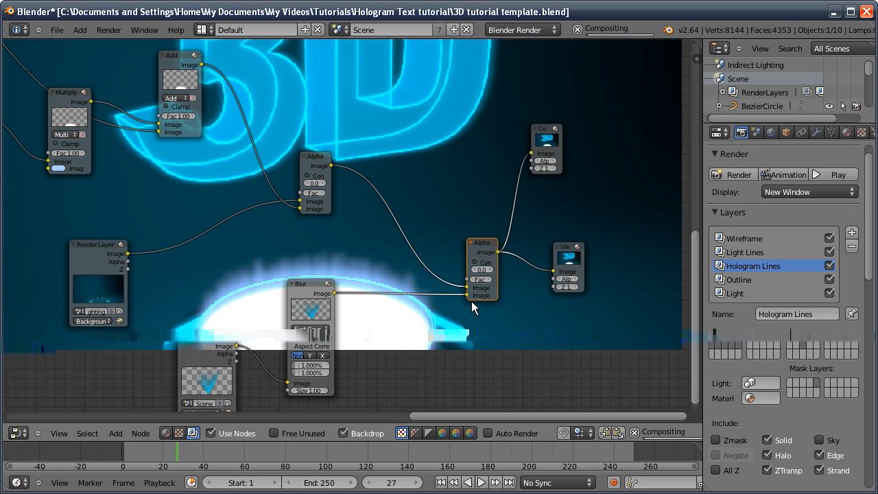
- Fit the whole backdrop image in the node editor and examine the composited hologram text and light beam
key("alt+v")
key("v")
key("v")
key("v")
middle_click_drag(419, 202, 482, 280, "alt")
key("v")
key("alt+v")
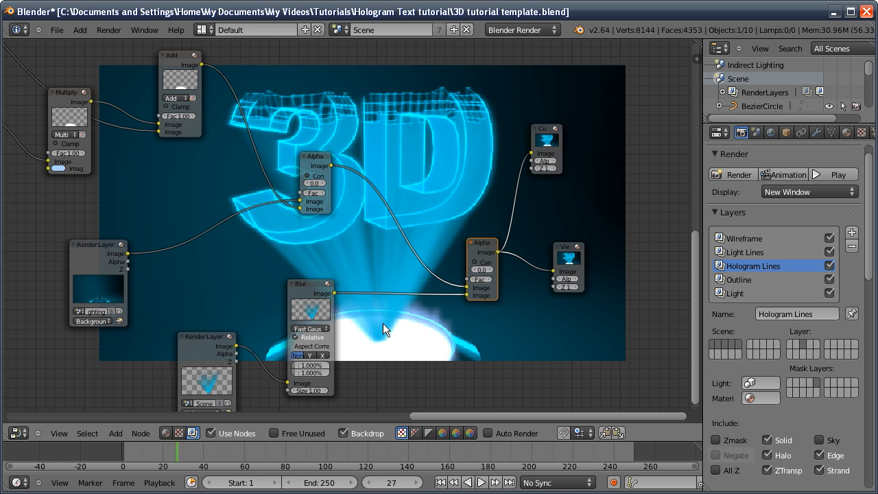
- Insert a Hue Saturation Value node between the Hologram Lines Blur and the final Alpha Over, with Value raised to 1.416
key("shift+a")
mouse_move(376, 301)
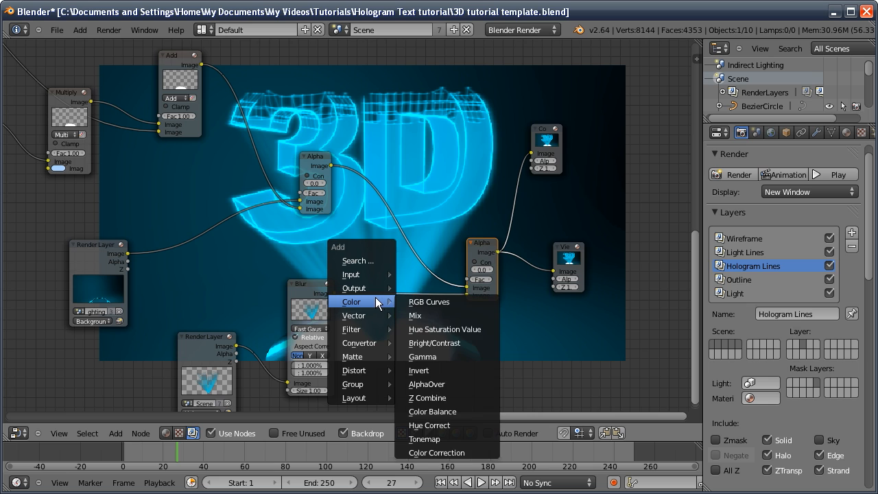
left_click(439, 329)
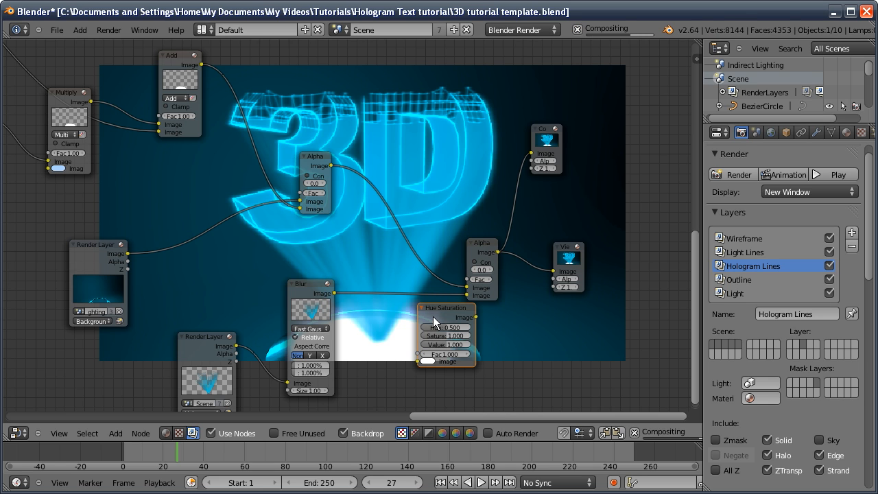
left_click(377, 295)
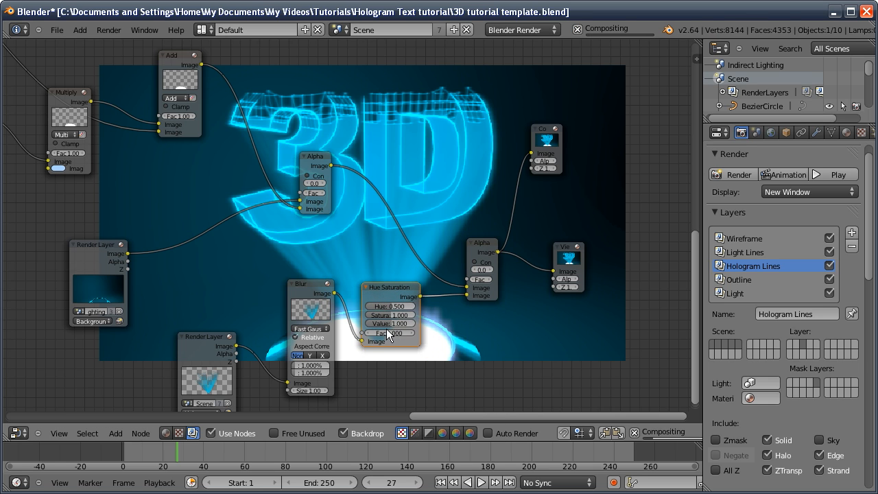
left_click_drag(385, 323, 392, 324)
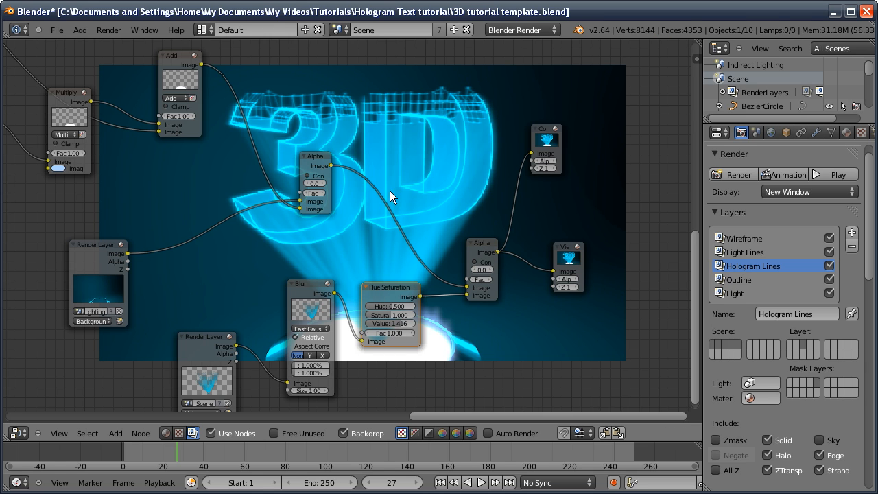
middle_click_drag(262, 221, 219, 285)
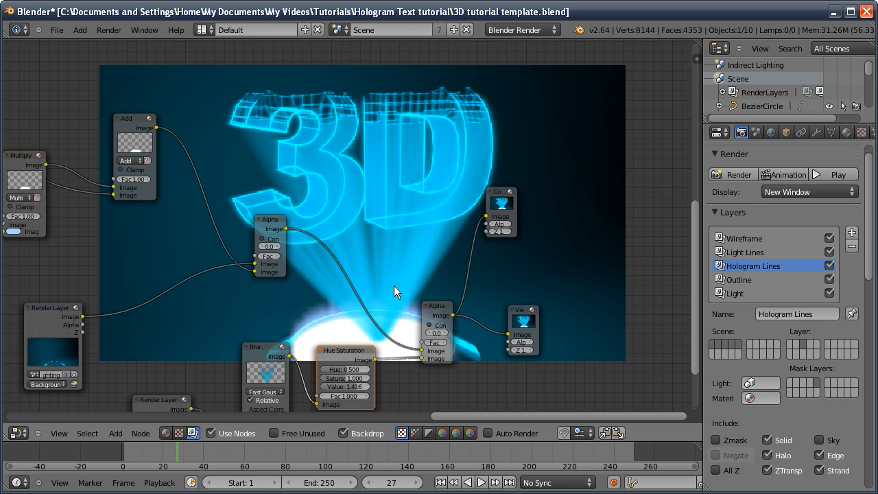
middle_click_drag(393, 285, 450, 234)
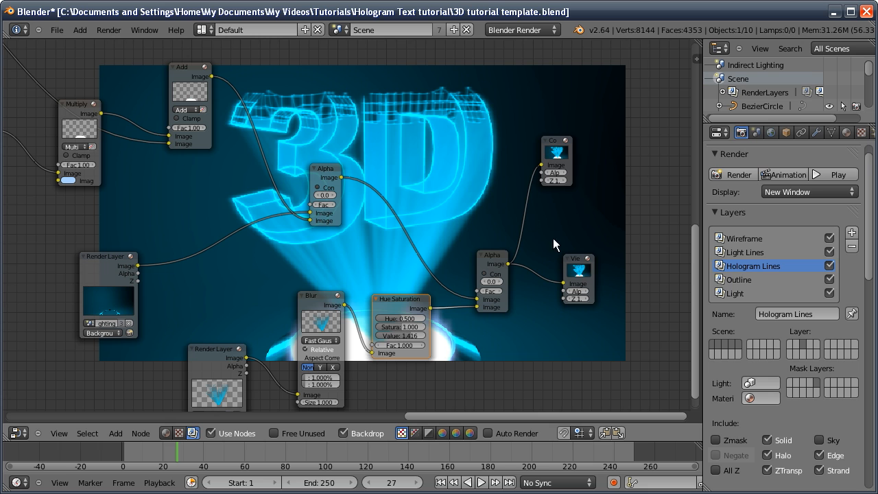
- Review the render's resolution, anti-aliasing and post-processing settings, and look over more of the node network
scroll(762, 370, "down", 15)
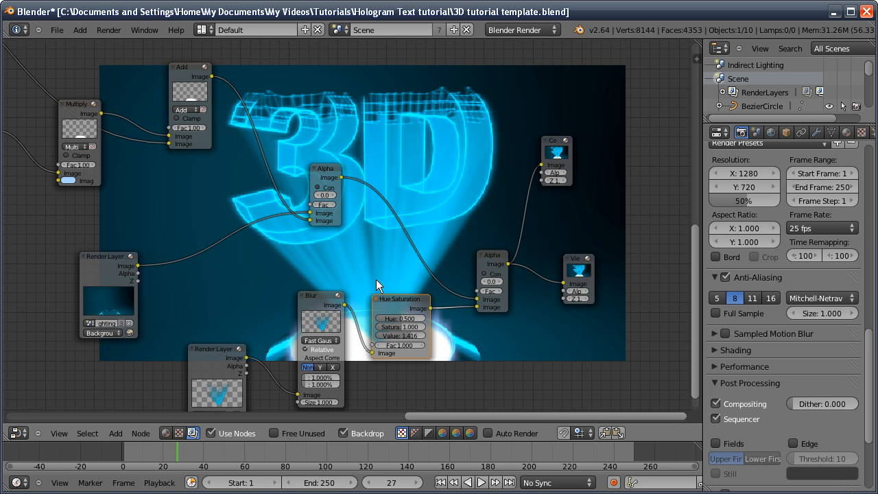
scroll(376, 279, "down", 5)
scroll(326, 266, "up", 3)
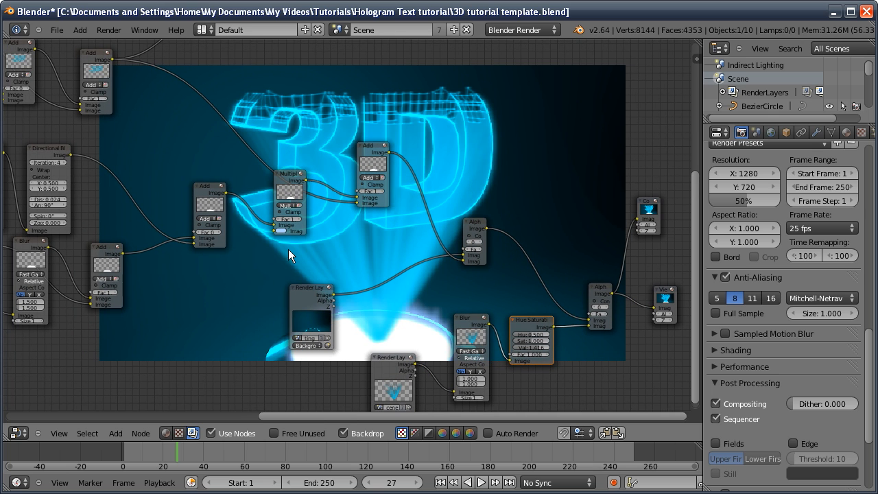